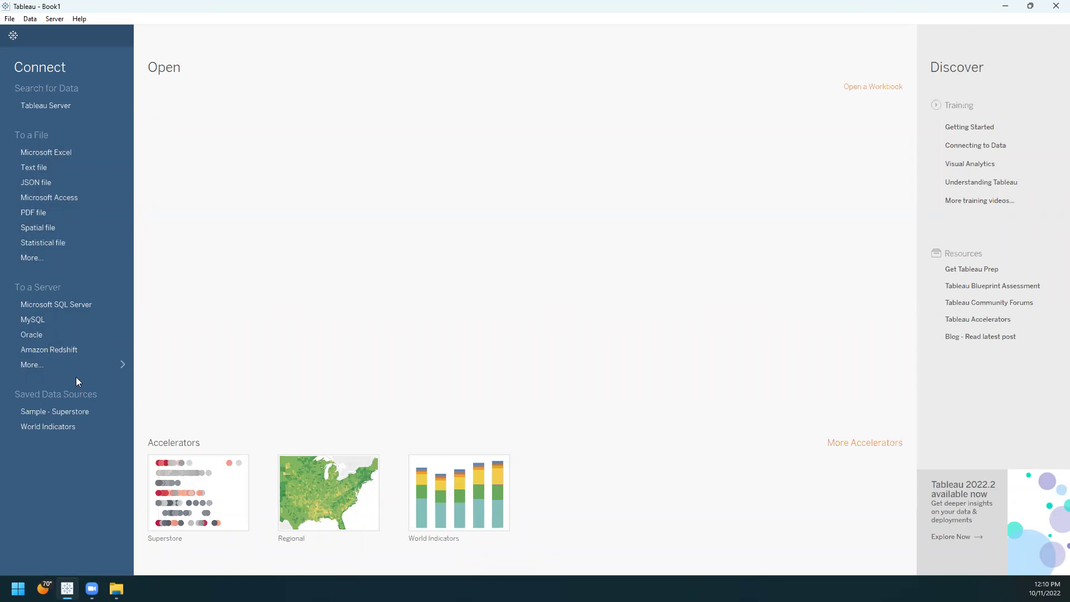
Step: Show the full list of server connectors, and open the Superstore workbook in Excel
{"action": "left_click", "coordinate": [38, 369]}
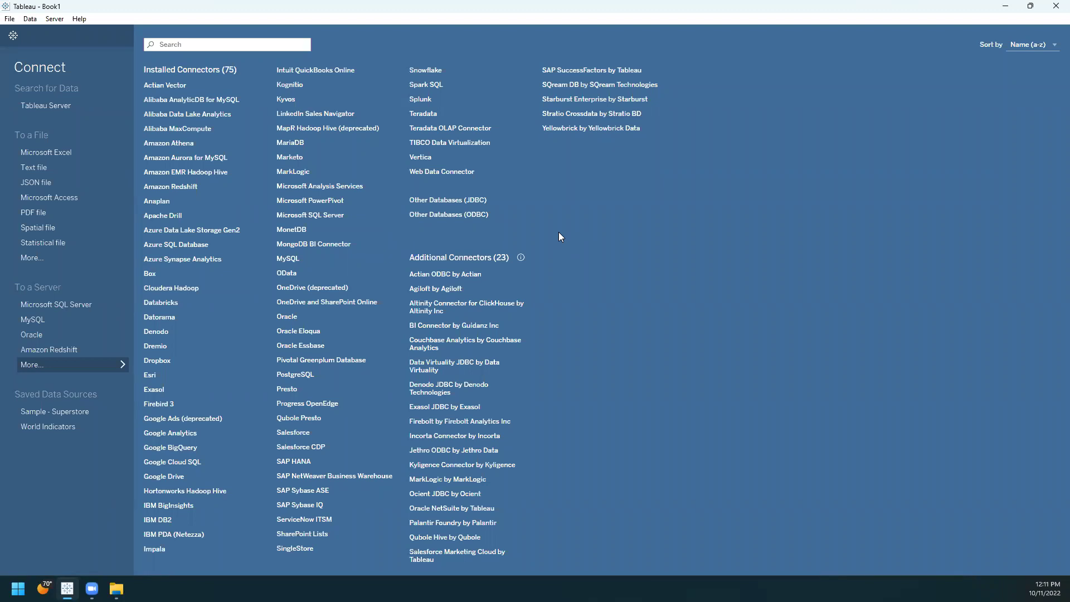
{"action": "left_click", "coordinate": [1004, 11]}
{"action": "left_click", "coordinate": [305, 159]}
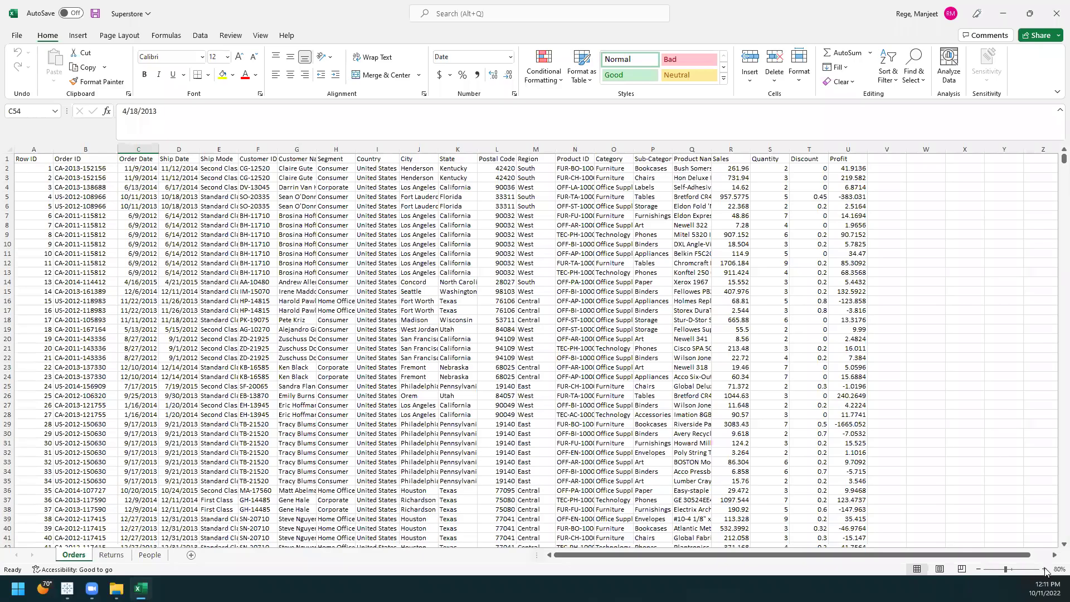
Step: Enlarge the Orders sheet to 120% and bring its first columns and header row into view
{"action": "left_click", "coordinate": [1045, 569]}
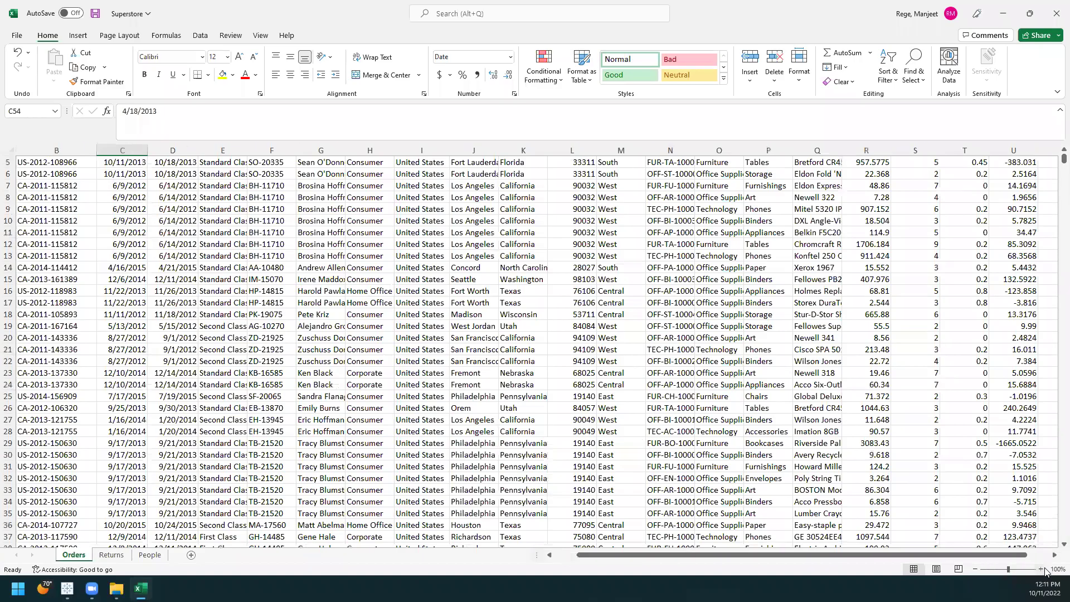
{"action": "left_click", "coordinate": [1045, 571]}
{"action": "left_click", "coordinate": [1045, 570]}
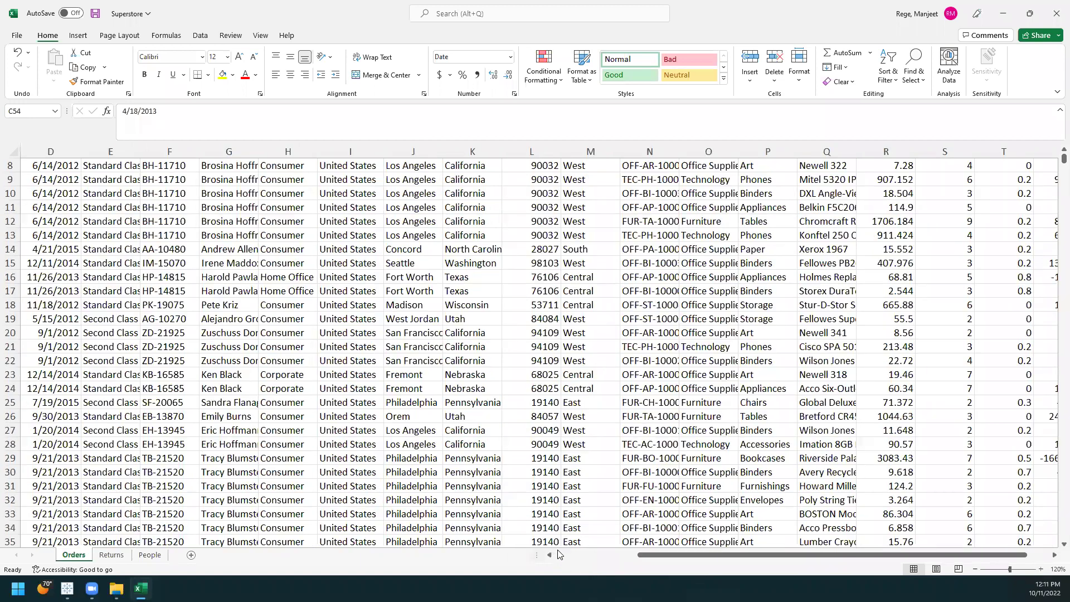
{"action": "scroll", "coordinate": [691, 395], "scroll_direction": "left", "scroll_amount": 3}
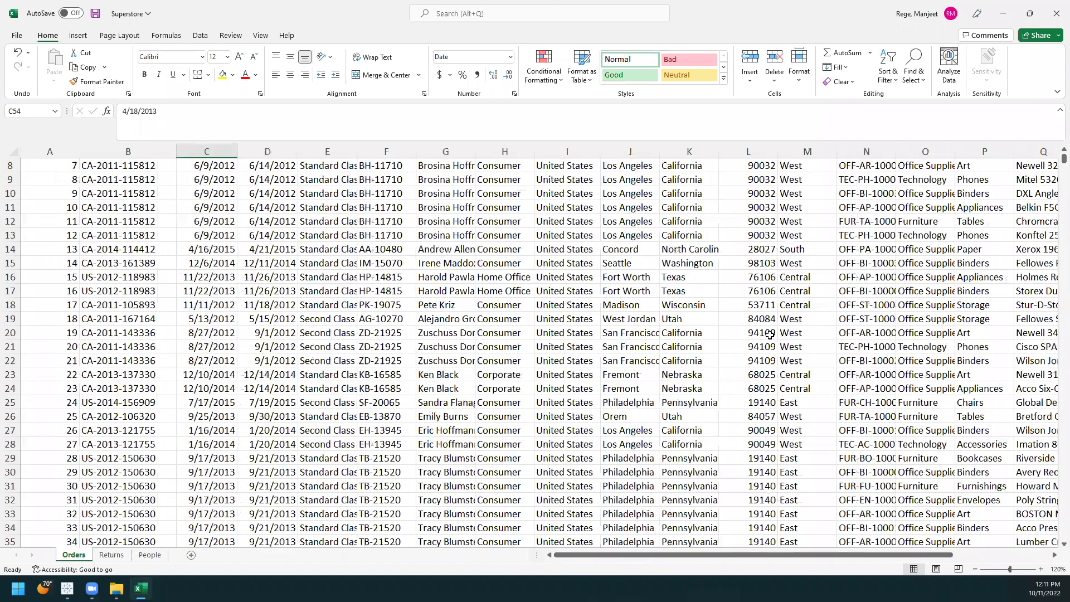
{"action": "scroll", "coordinate": [770, 335], "scroll_direction": "up", "scroll_amount": 3}
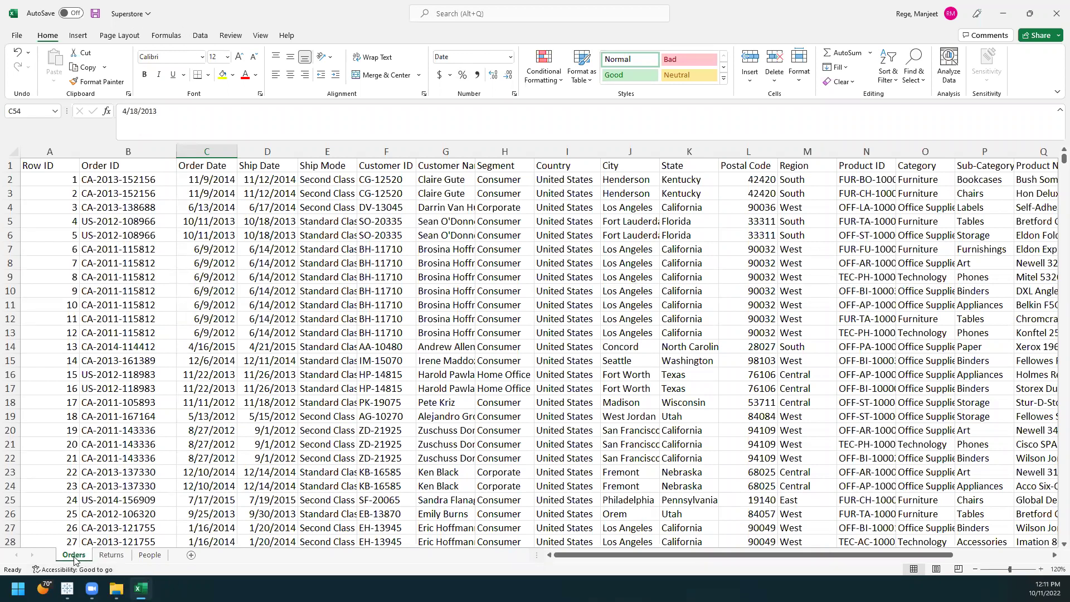
Step: Review the workbook's Returns and People sheets and return to the Orders sheet
{"action": "left_click", "coordinate": [111, 555]}
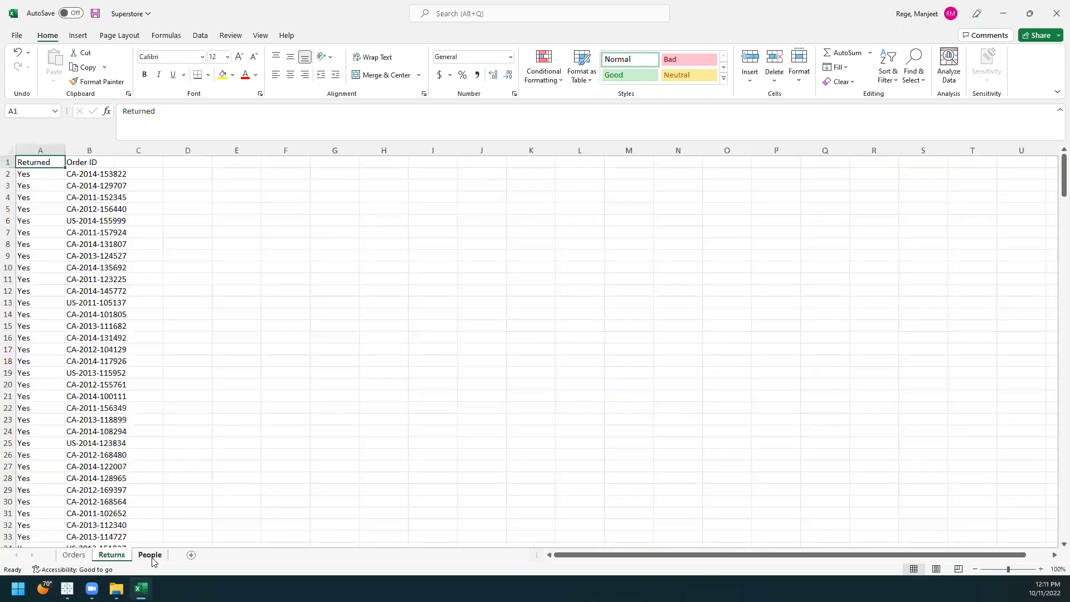
{"action": "left_click", "coordinate": [149, 555]}
{"action": "left_click", "coordinate": [111, 555]}
{"action": "left_click", "coordinate": [74, 555]}
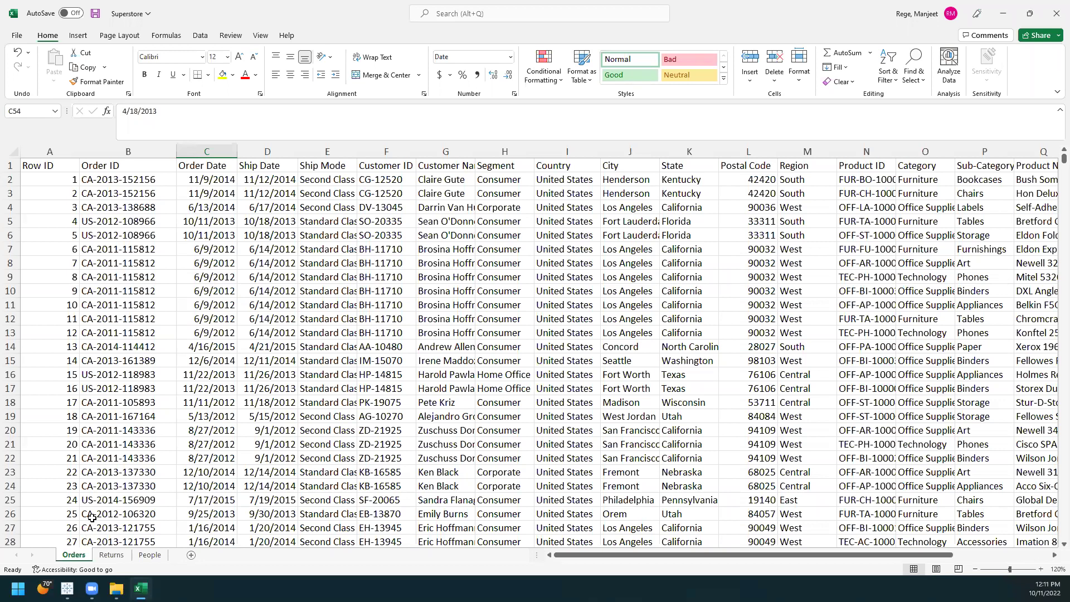
Step: Compare the Order ID values in the first two data rows of the Orders sheet
{"action": "left_click", "coordinate": [112, 179]}
{"action": "left_click", "coordinate": [113, 194]}
{"action": "left_click", "coordinate": [114, 181]}
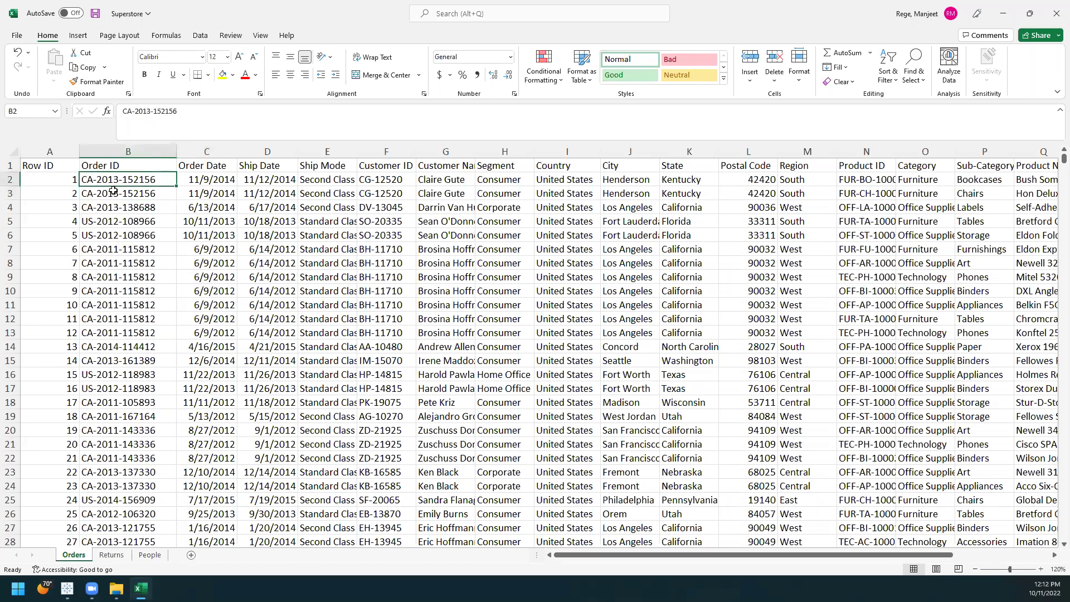
{"action": "left_click", "coordinate": [114, 194]}
{"action": "left_click", "coordinate": [114, 177]}
Step: Examine the Category, State, Sales and Profit columns of the Orders sheet
{"action": "left_click_drag", "start_coordinate": [578, 557], "coordinate": [614, 559]}
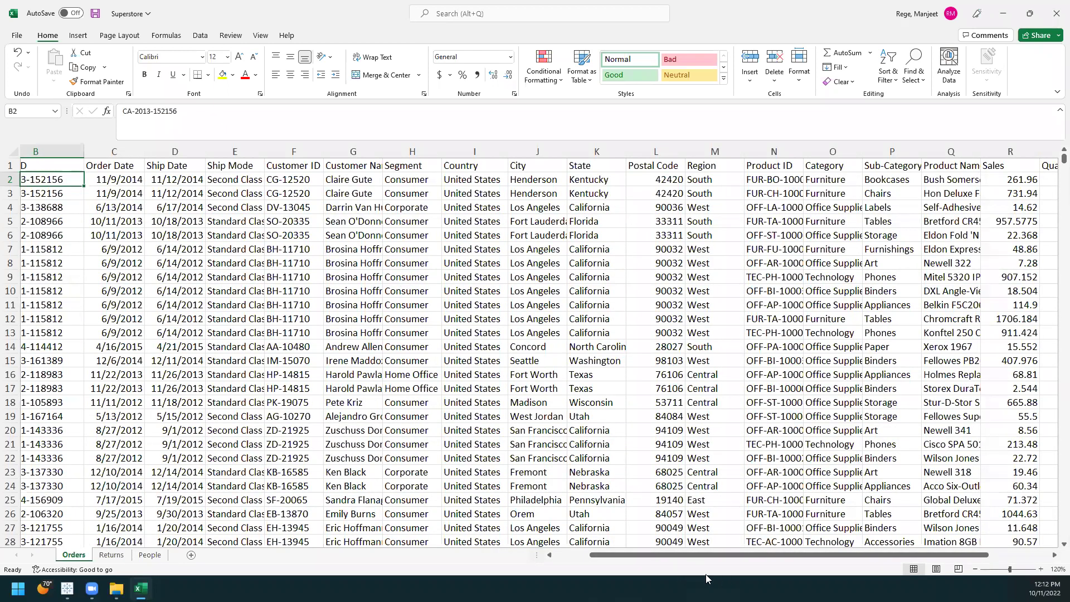
{"action": "left_click", "coordinate": [831, 180]}
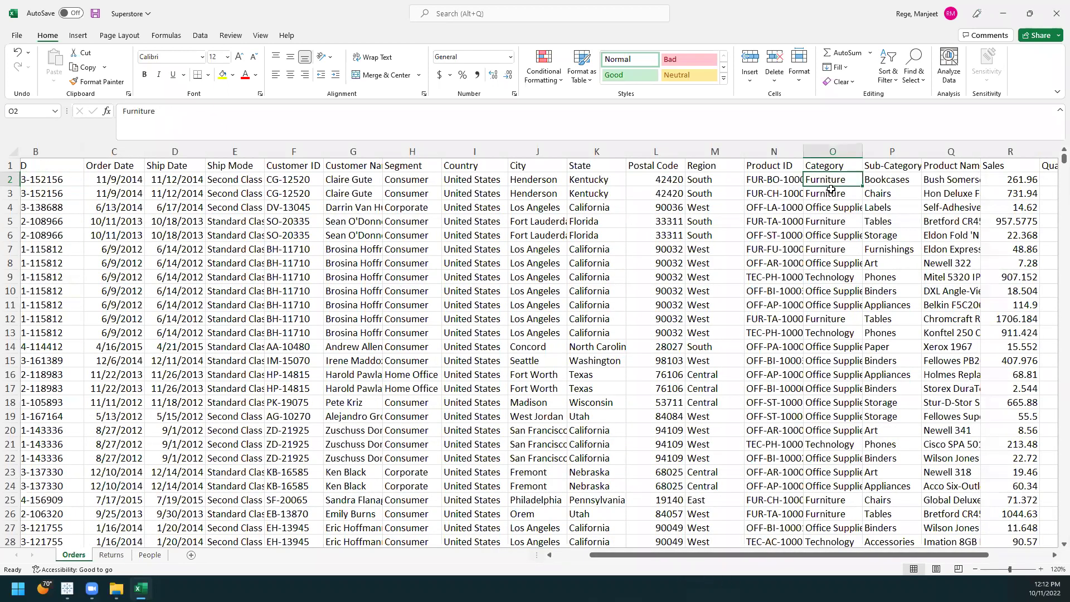
{"action": "left_click_drag", "start_coordinate": [826, 557], "coordinate": [853, 560]}
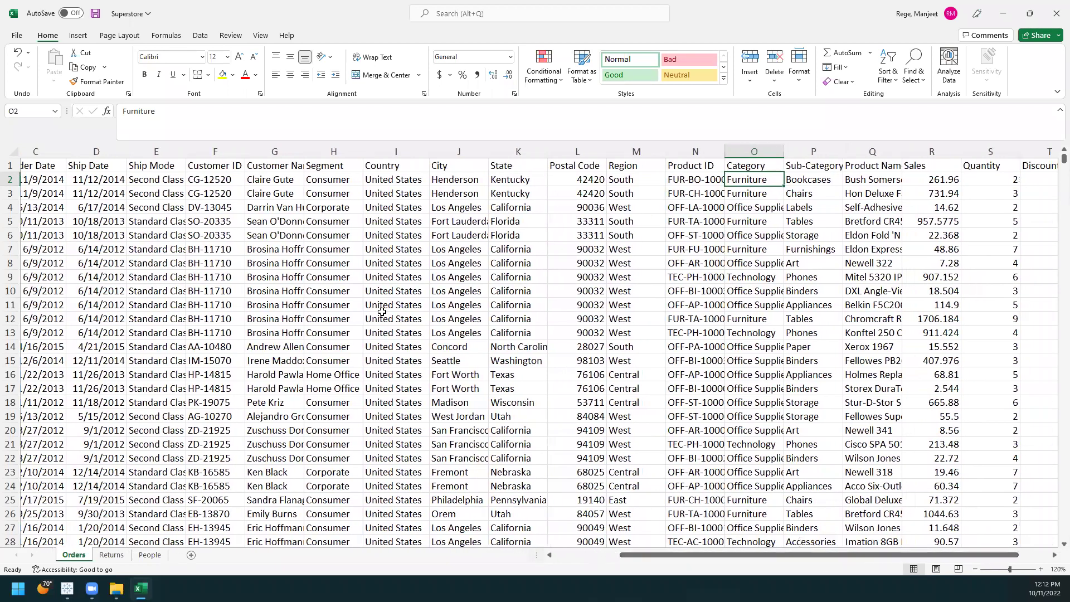
{"action": "left_click", "coordinate": [510, 185]}
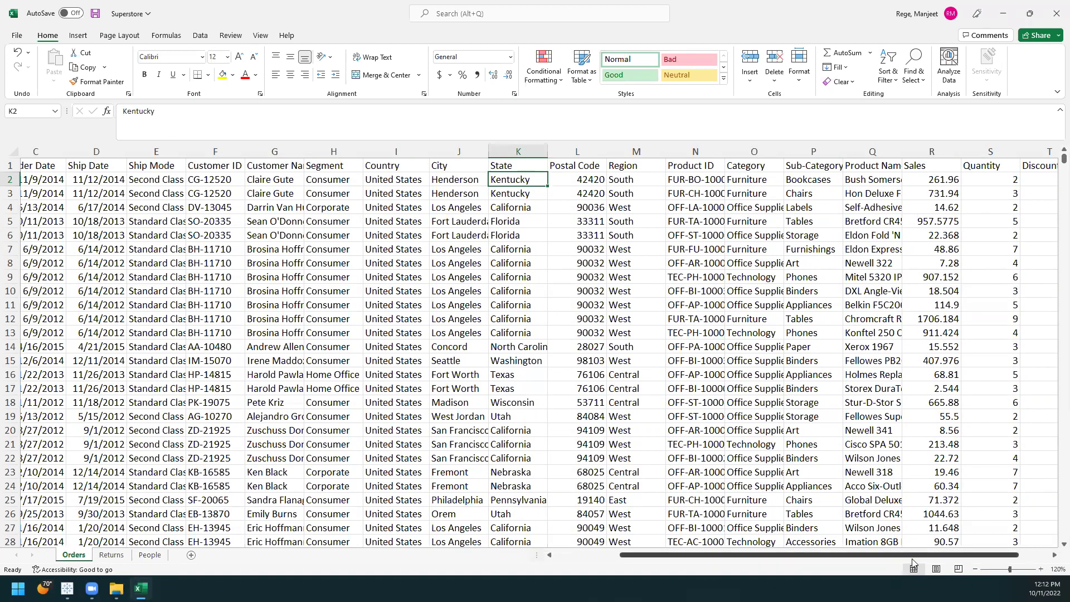
{"action": "left_click_drag", "start_coordinate": [913, 563], "coordinate": [947, 558]}
{"action": "left_click", "coordinate": [846, 167]}
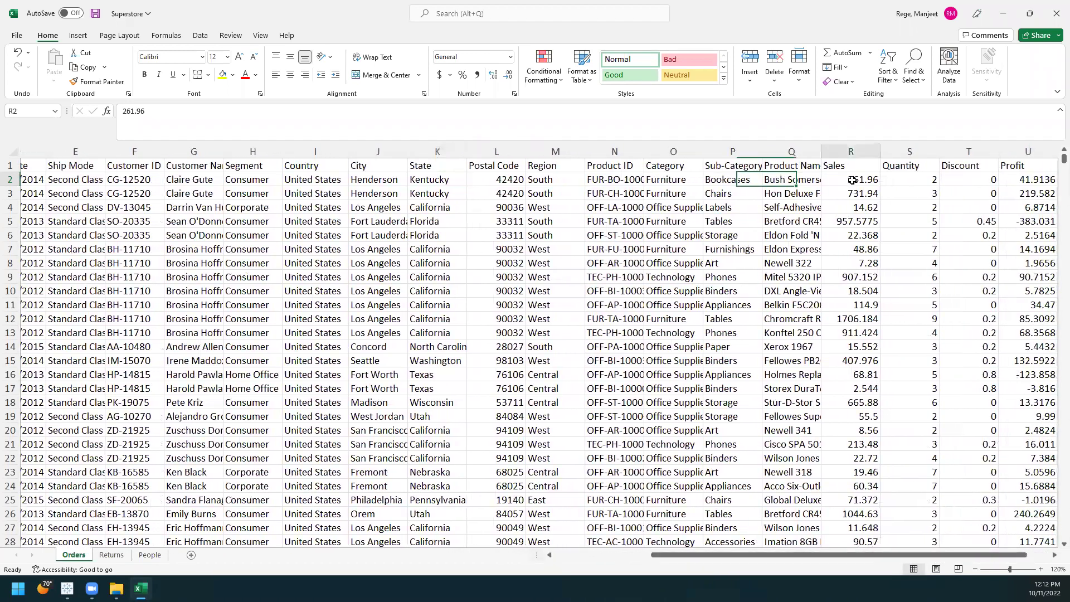
{"action": "left_click", "coordinate": [1032, 163]}
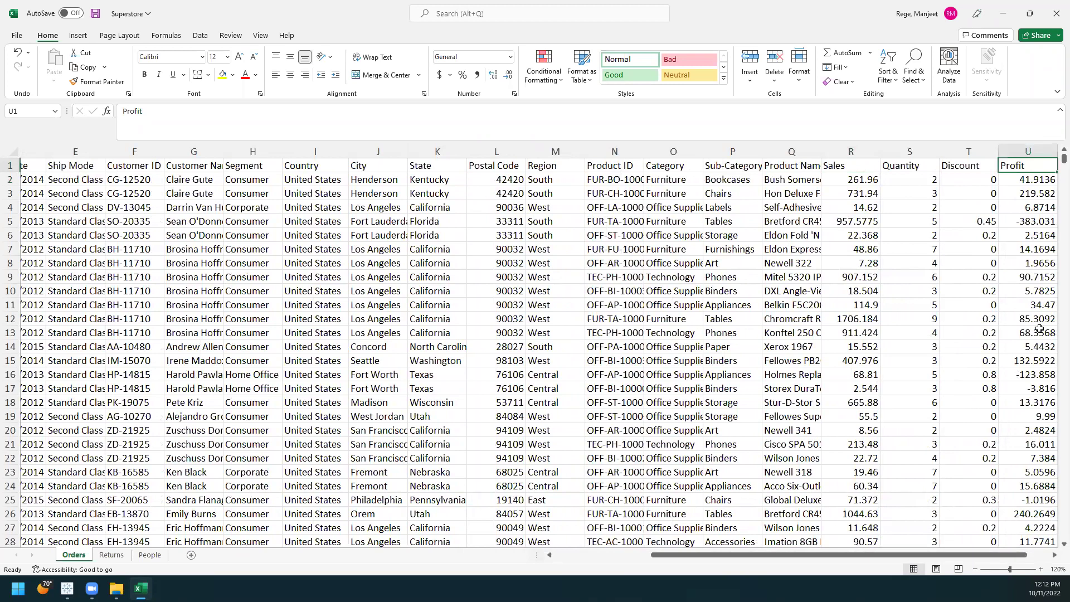
{"action": "left_click_drag", "start_coordinate": [1025, 557], "coordinate": [652, 560]}
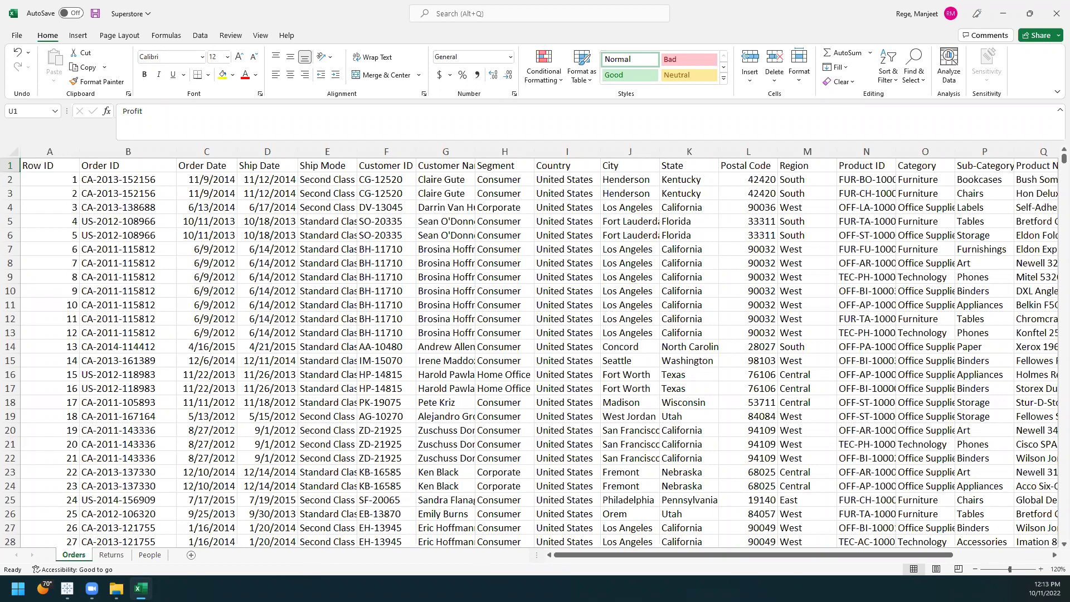
Step: Switch to Tableau and connect to the Superstore Excel workbook from the data folder
{"action": "key", "text": "alt+Tab"}
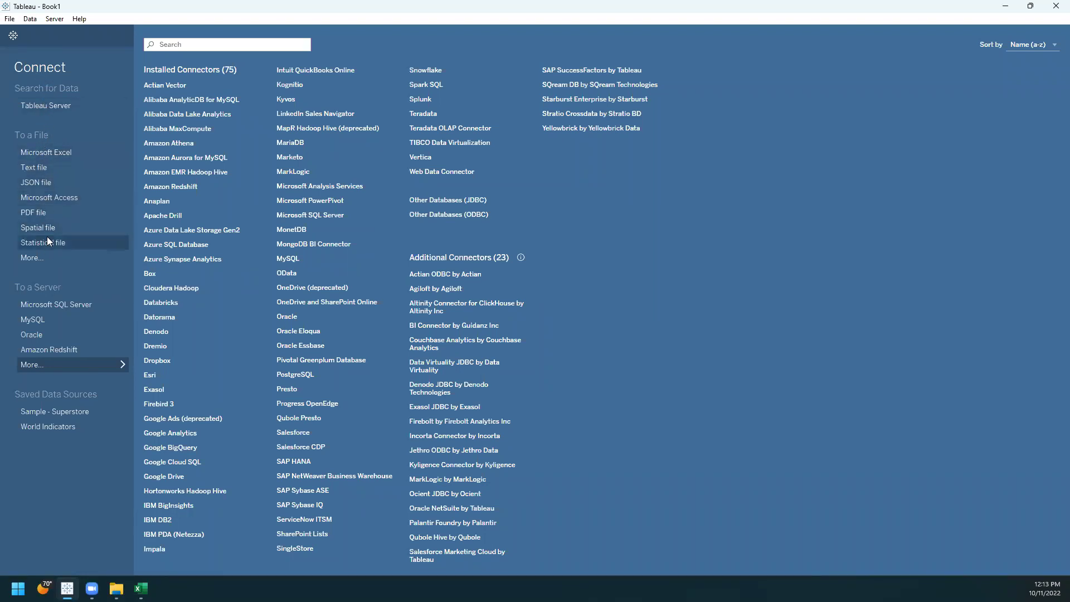
{"action": "left_click", "coordinate": [56, 152]}
{"action": "left_click", "coordinate": [133, 106]}
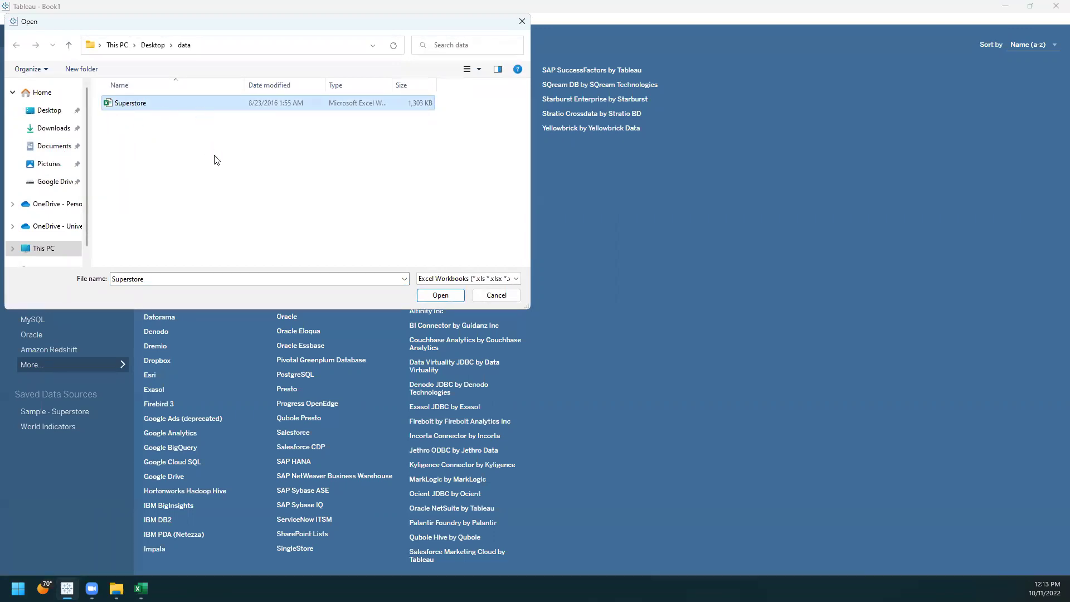
{"action": "left_click", "coordinate": [438, 298]}
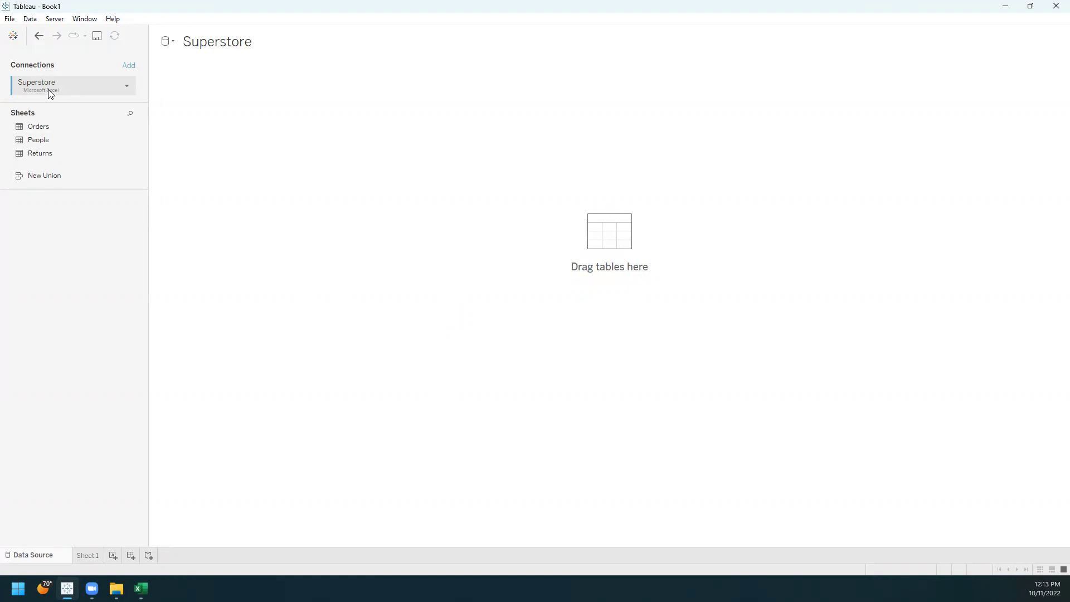
Step: Review the Returns, People and Orders sheets in Excel again and go back to Tableau
{"action": "left_click", "coordinate": [141, 589]}
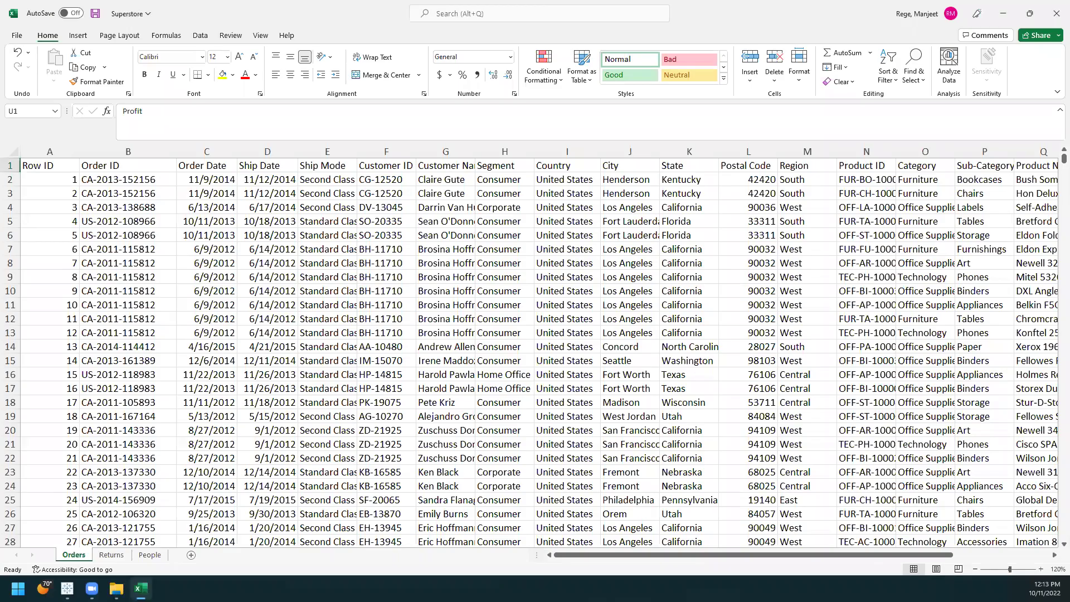
{"action": "left_click", "coordinate": [109, 557]}
{"action": "left_click", "coordinate": [148, 555]}
{"action": "left_click", "coordinate": [112, 555]}
{"action": "left_click", "coordinate": [73, 555]}
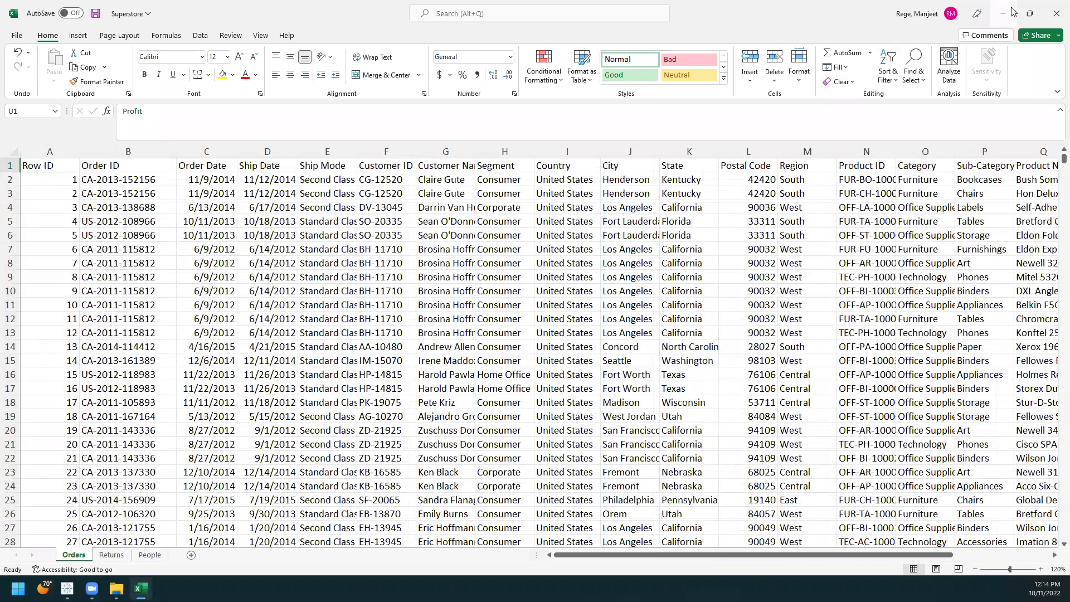
{"action": "left_click", "coordinate": [1011, 8]}
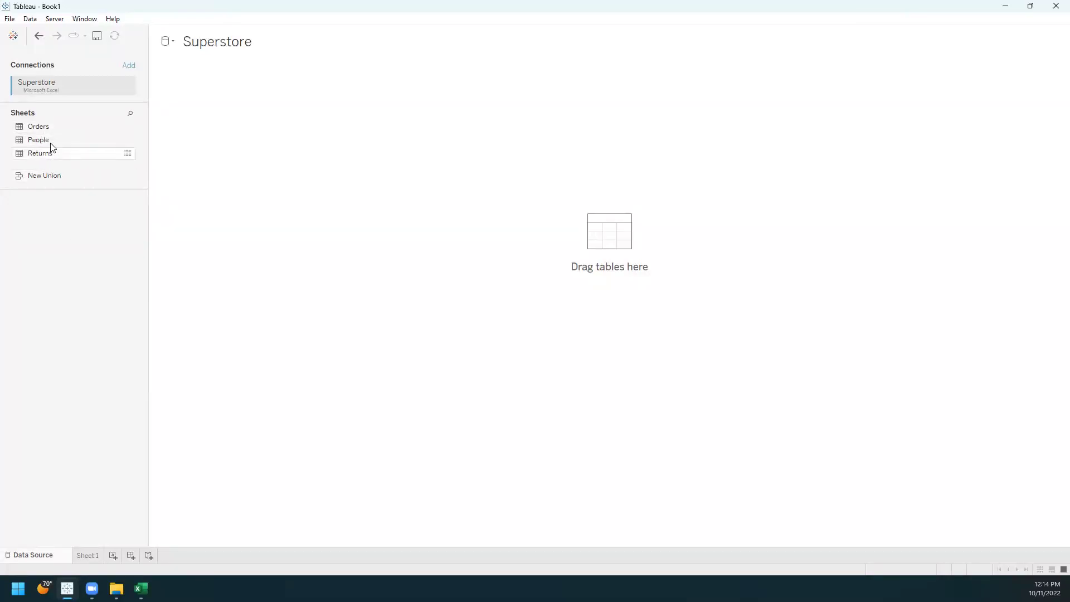
Step: Add the Orders table to the data source canvas
{"action": "left_click", "coordinate": [37, 129]}
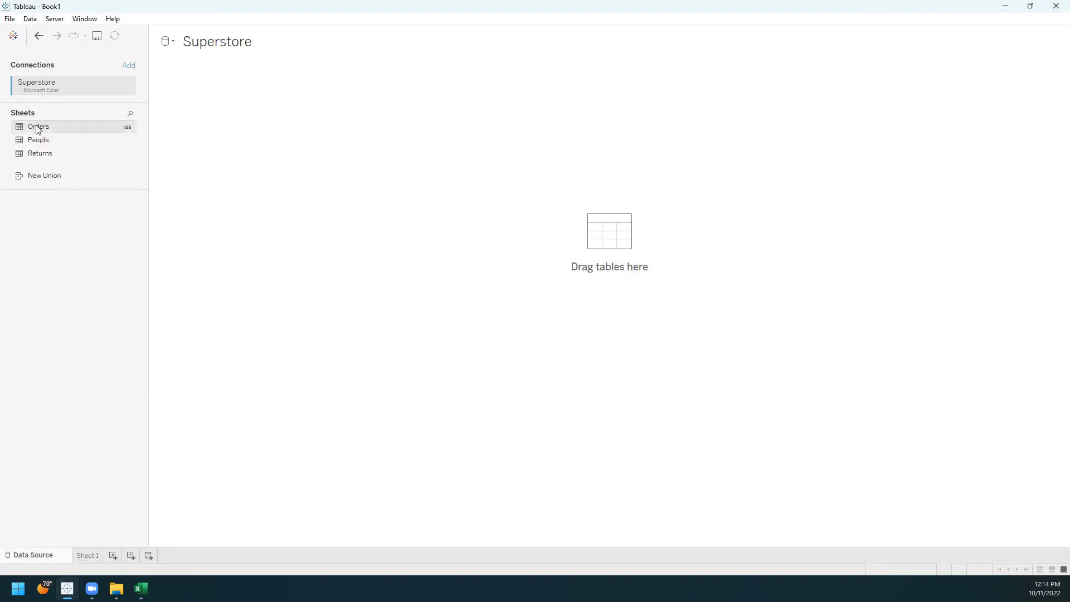
{"action": "left_click_drag", "start_coordinate": [37, 129], "coordinate": [267, 115]}
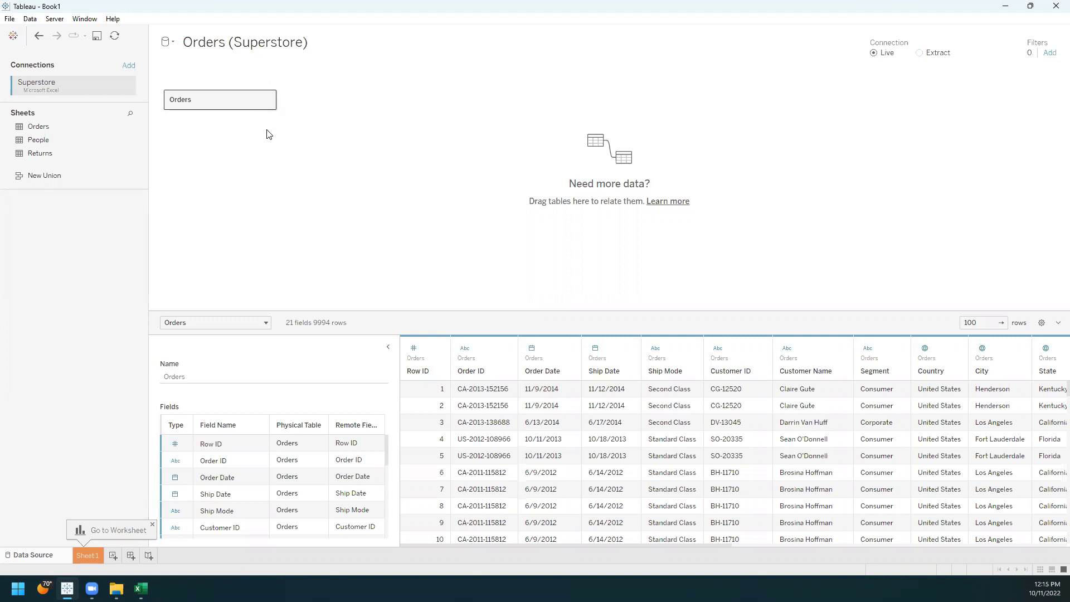
Step: Relate the Returns table to Orders on the canvas and check the Returns sheet in Excel
{"action": "left_click", "coordinate": [39, 155]}
{"action": "left_click_drag", "start_coordinate": [39, 156], "coordinate": [362, 105]}
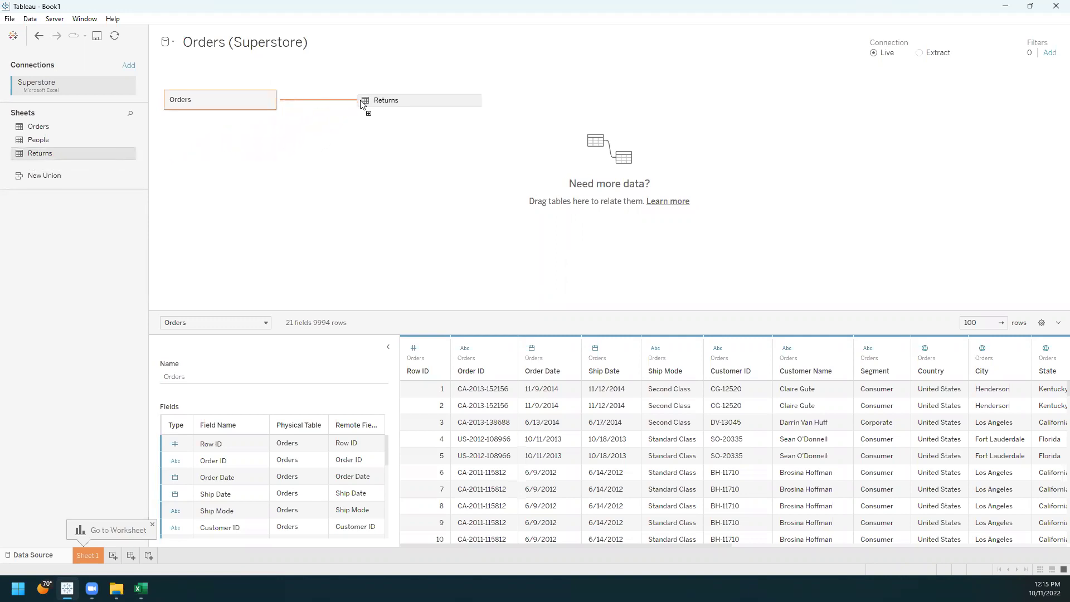
{"action": "left_click_drag", "start_coordinate": [361, 104], "coordinate": [360, 103]}
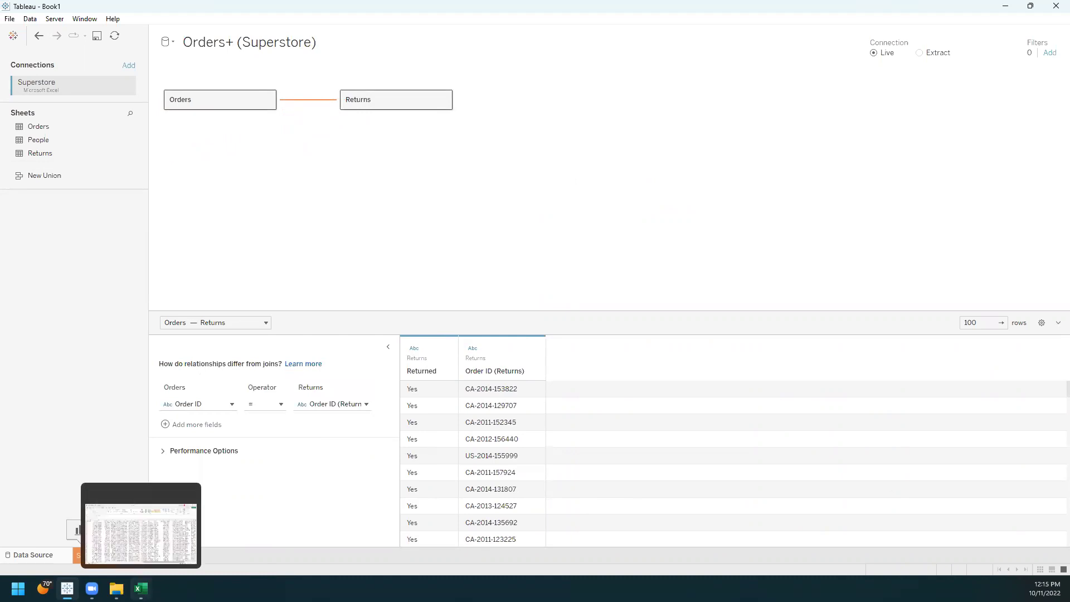
{"action": "left_click", "coordinate": [141, 588]}
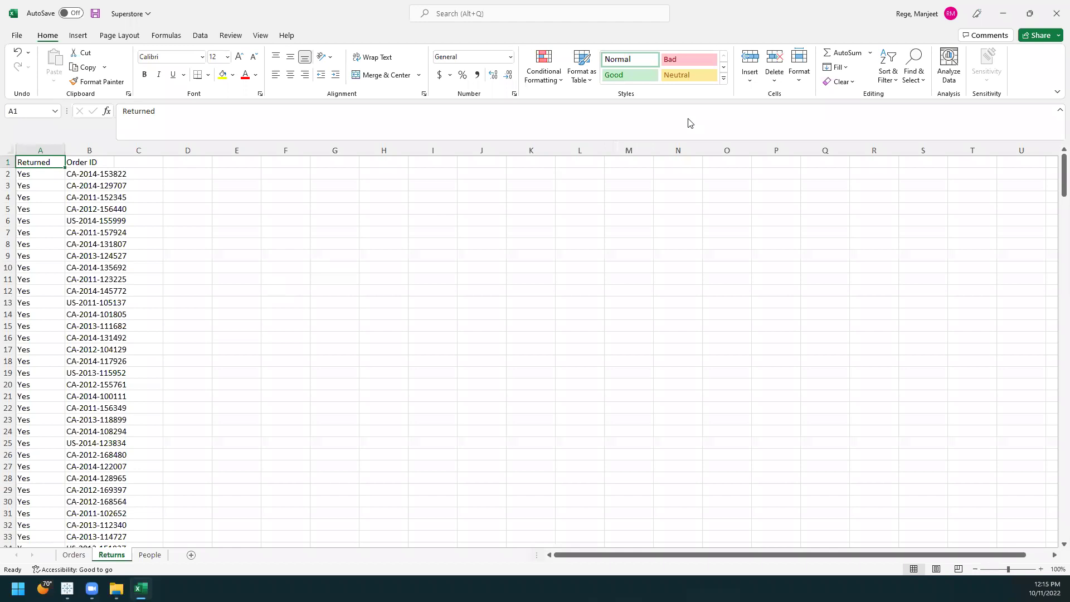
{"action": "left_click", "coordinate": [1001, 14]}
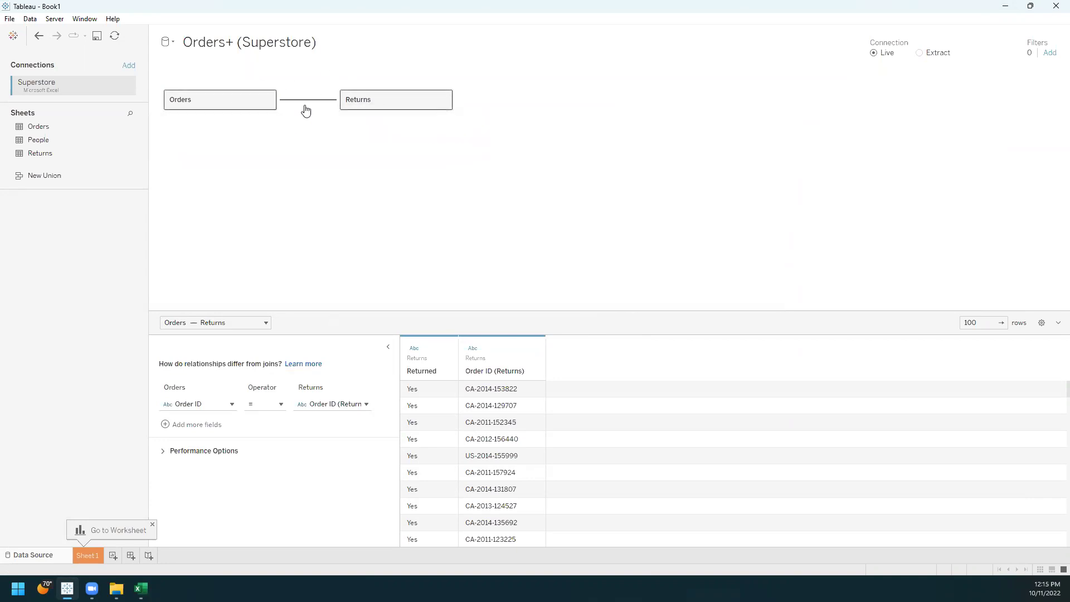
Step: Remove the Returns table from the data source canvas
{"action": "left_click", "coordinate": [444, 101]}
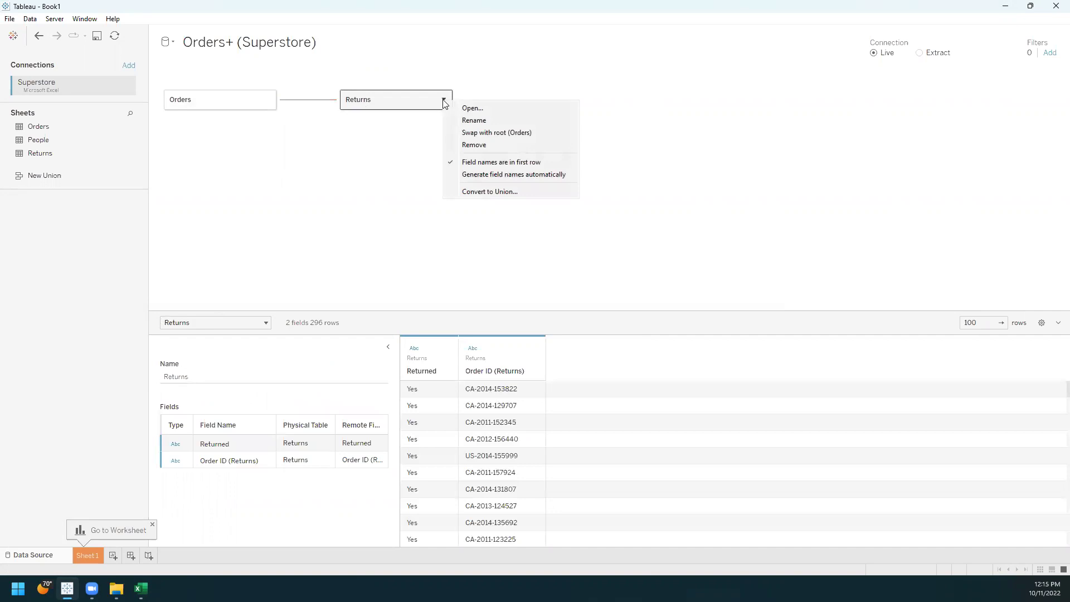
{"action": "left_click", "coordinate": [465, 144]}
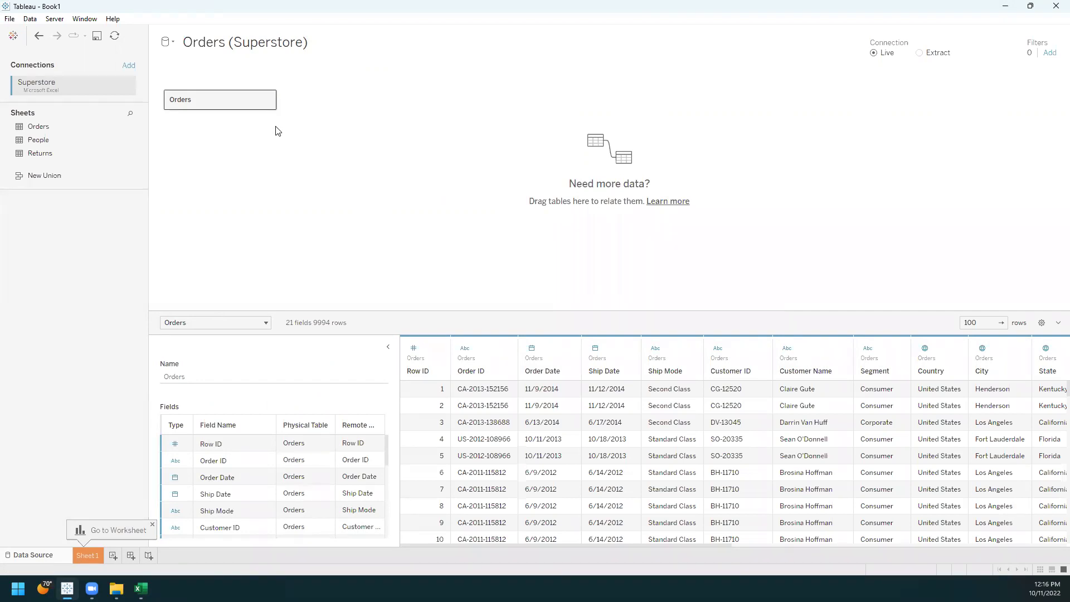
Step: Collapse the table details, enlarge the data preview and examine the Orders fields from Row ID through Profit
{"action": "left_click", "coordinate": [389, 350]}
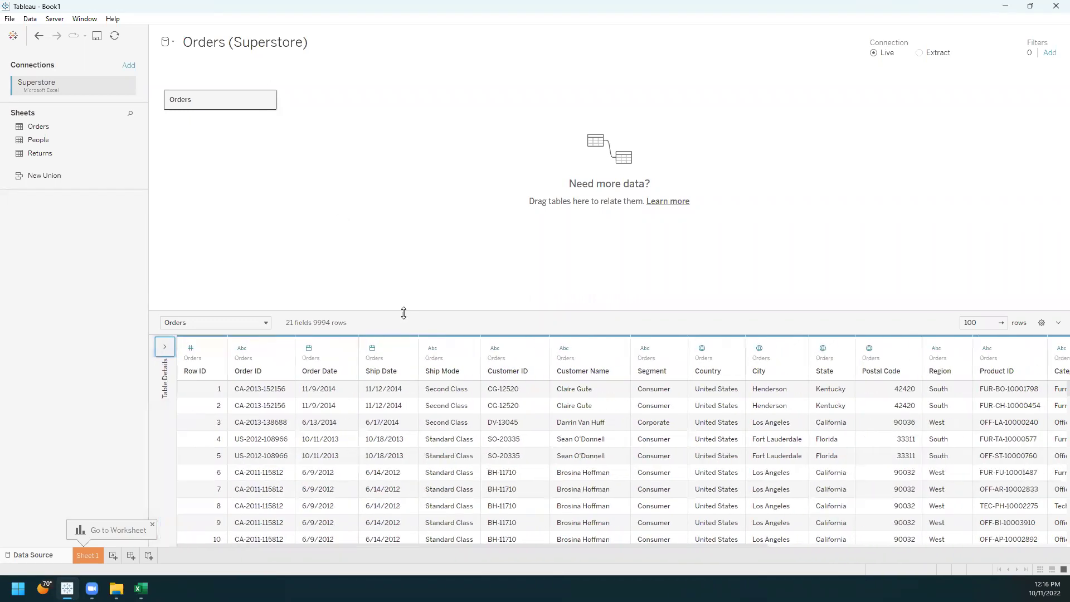
{"action": "left_click_drag", "start_coordinate": [406, 313], "coordinate": [415, 232]}
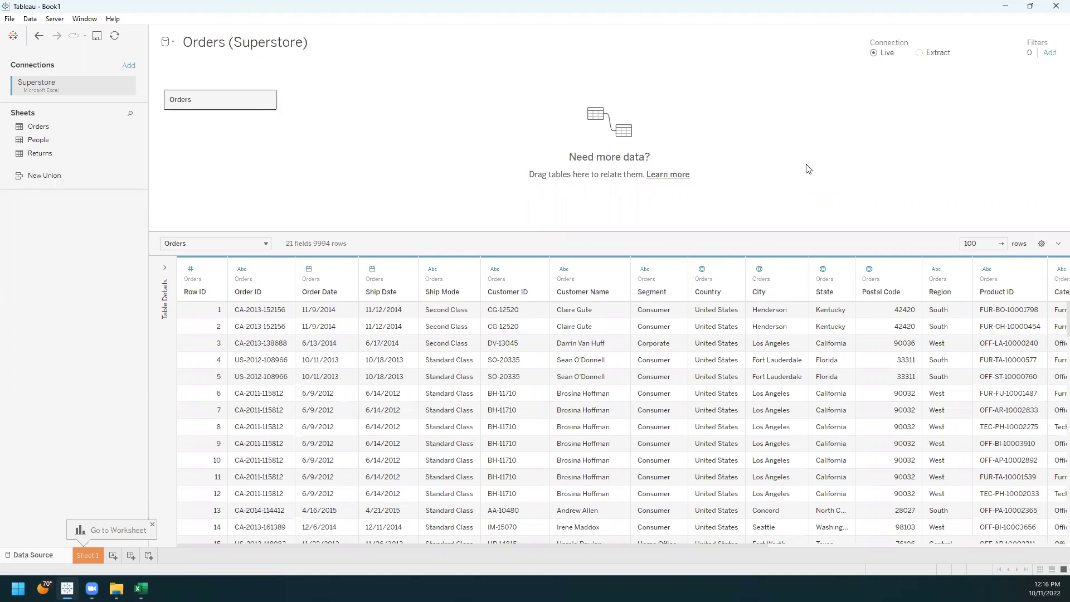
{"action": "left_click", "coordinate": [887, 544]}
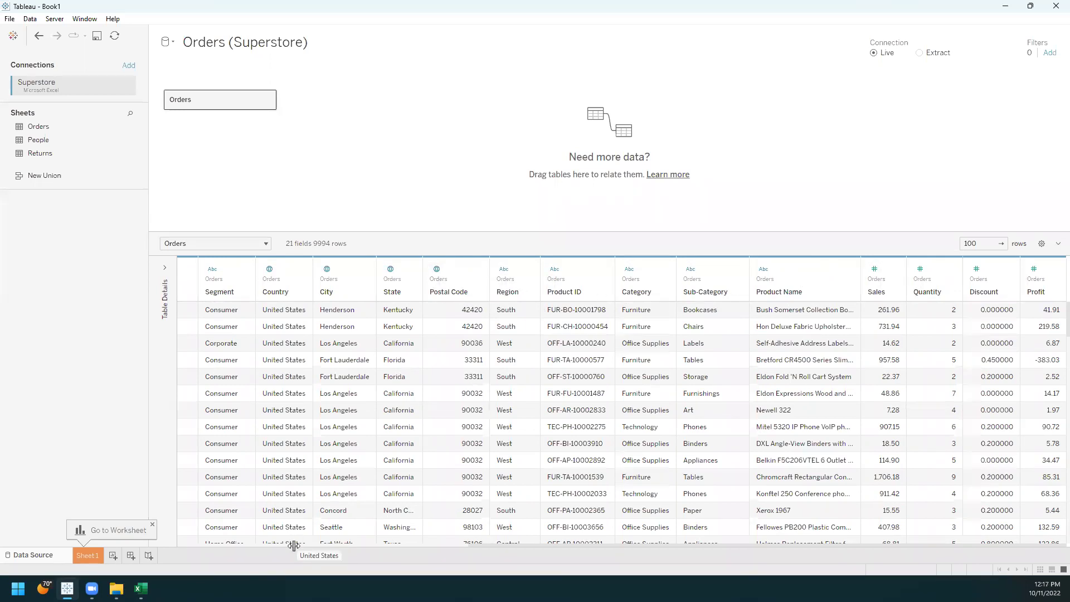
{"action": "scroll", "coordinate": [294, 544], "scroll_direction": "left", "scroll_amount": 10}
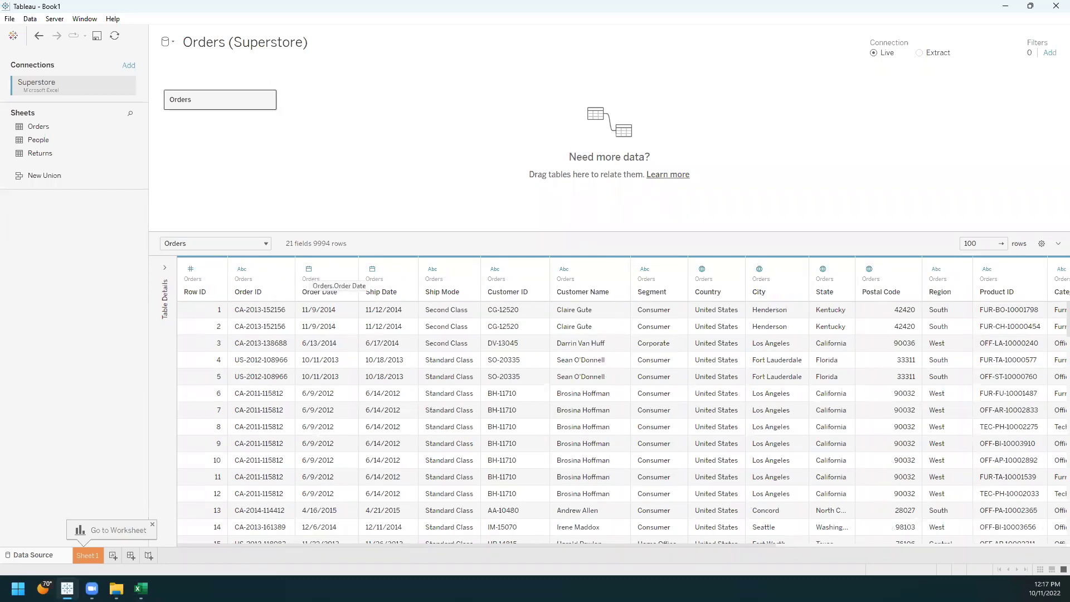
{"action": "scroll", "coordinate": [878, 546], "scroll_direction": "right", "scroll_amount": 10}
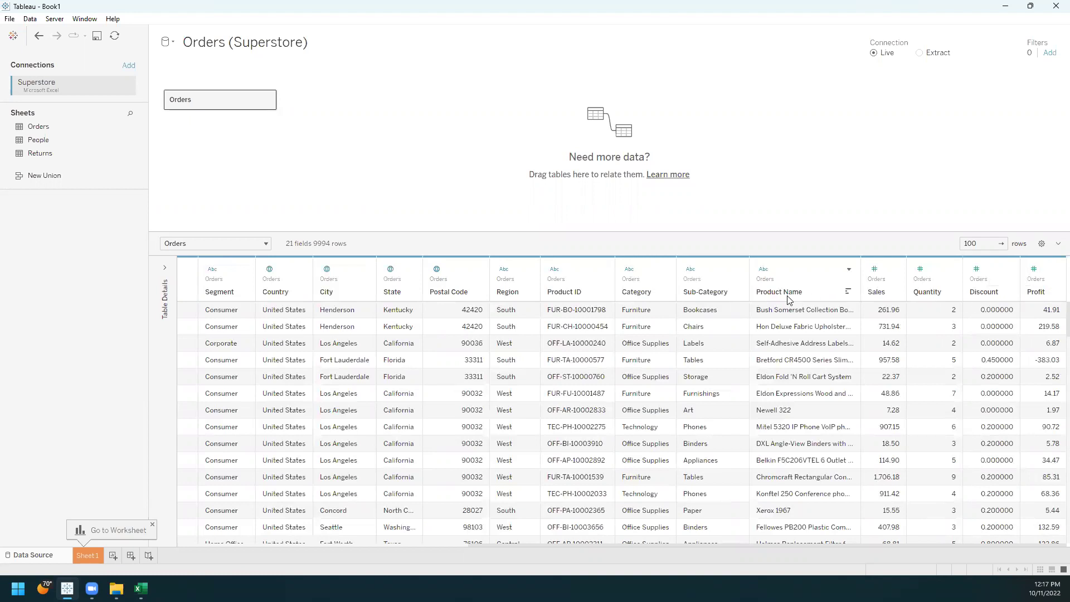
Step: Check the available data types for the Product Name, Order Date and Sales fields without changing any of them
{"action": "left_click", "coordinate": [762, 272]}
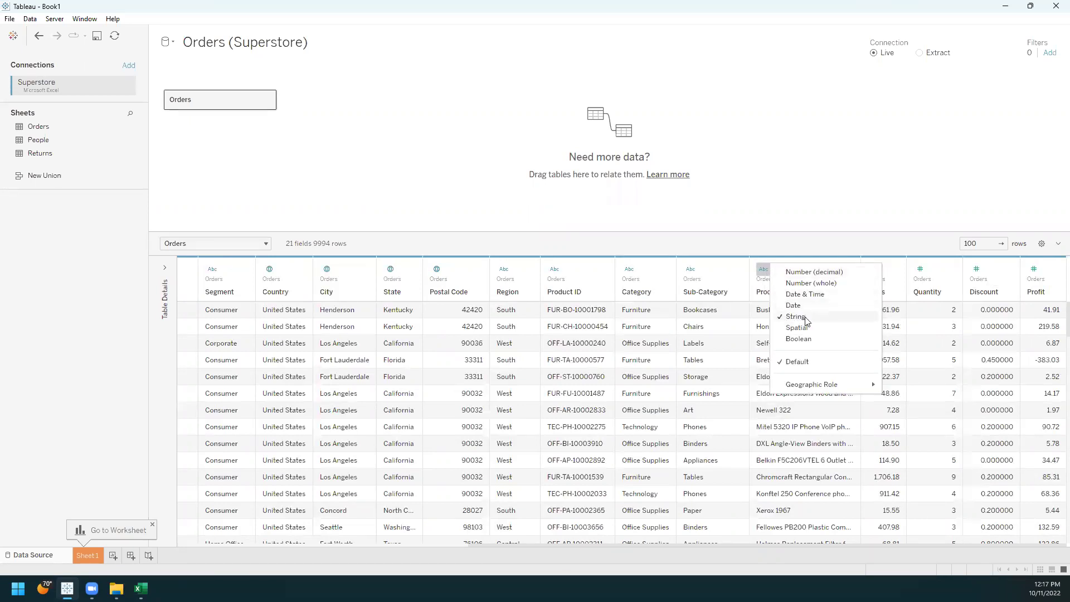
{"action": "left_click", "coordinate": [829, 247]}
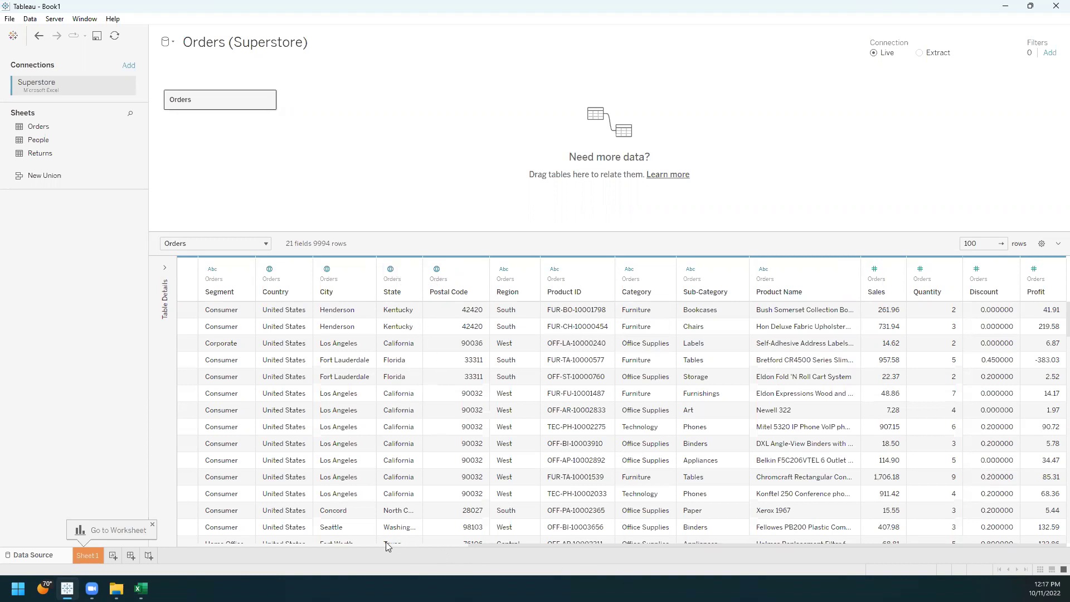
{"action": "scroll", "coordinate": [381, 544], "scroll_direction": "left", "scroll_amount": 10}
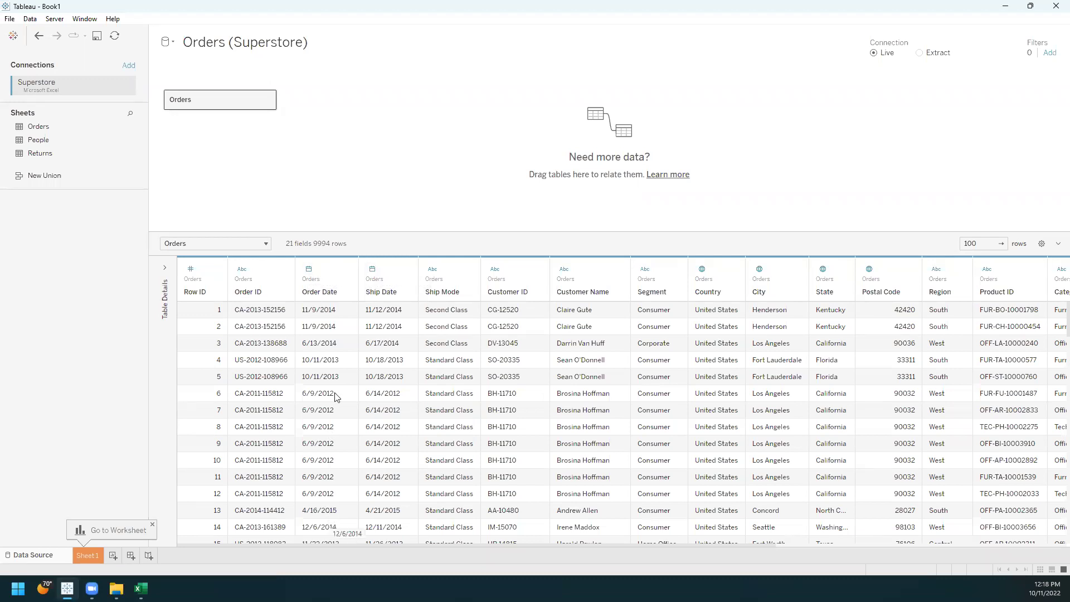
{"action": "left_click", "coordinate": [309, 270]}
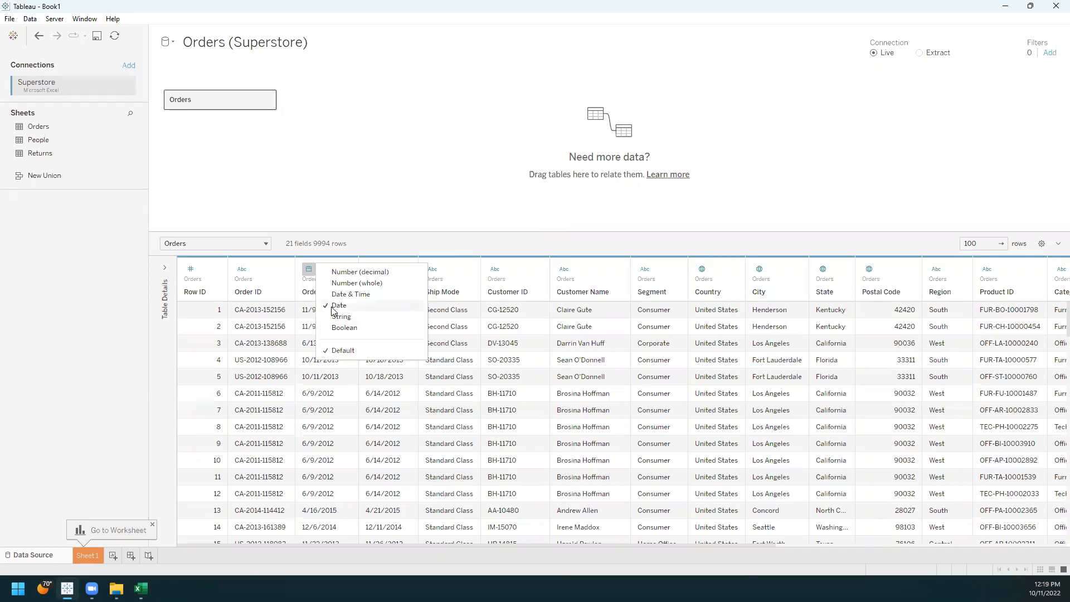
{"action": "left_click", "coordinate": [383, 213]}
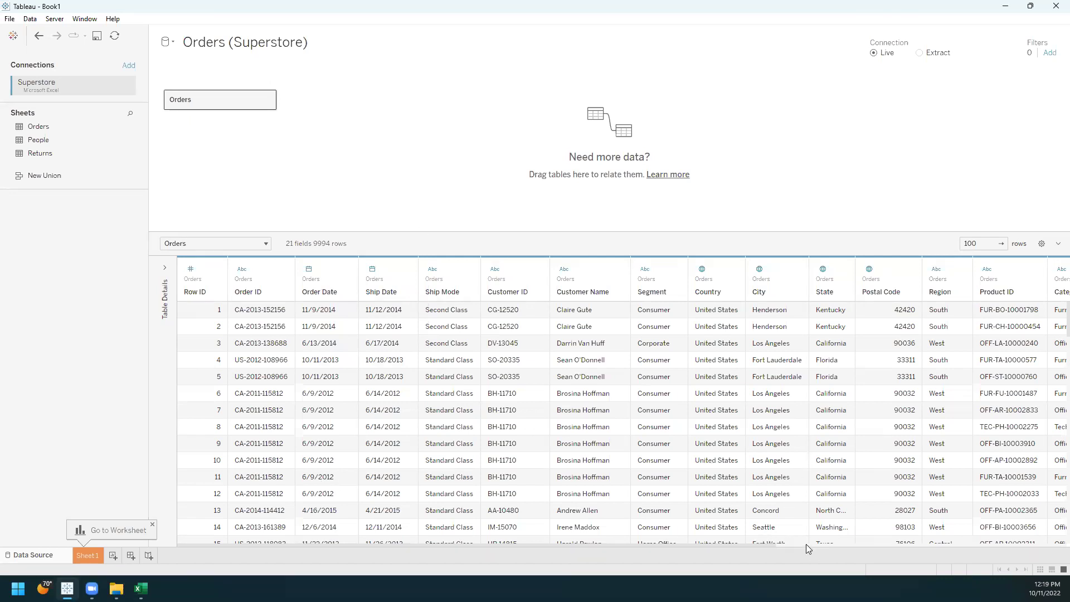
{"action": "scroll", "coordinate": [806, 544], "scroll_direction": "right", "scroll_amount": 5}
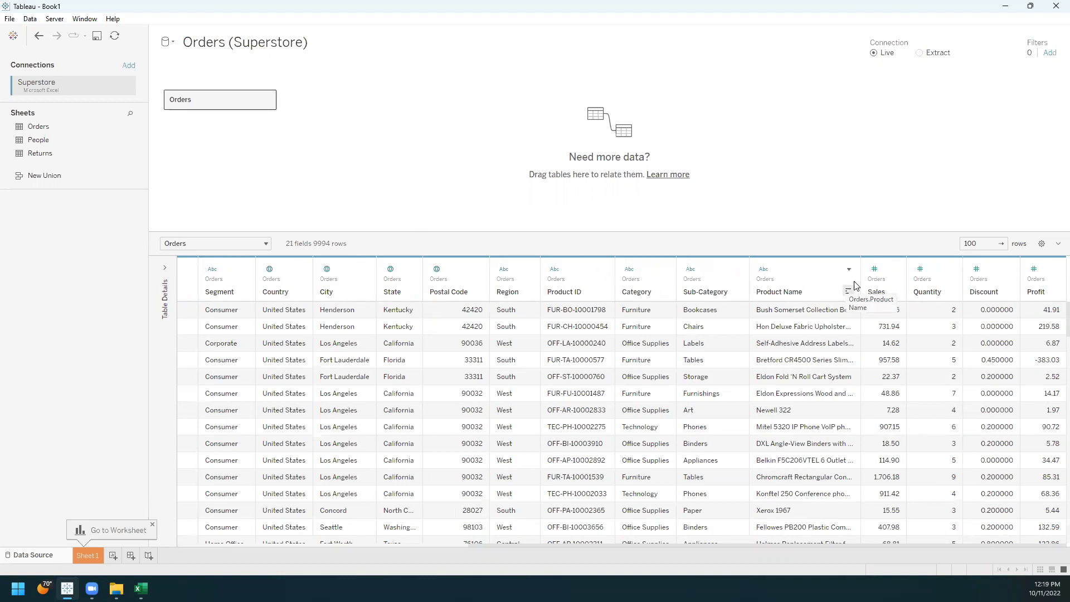
{"action": "left_click", "coordinate": [874, 271]}
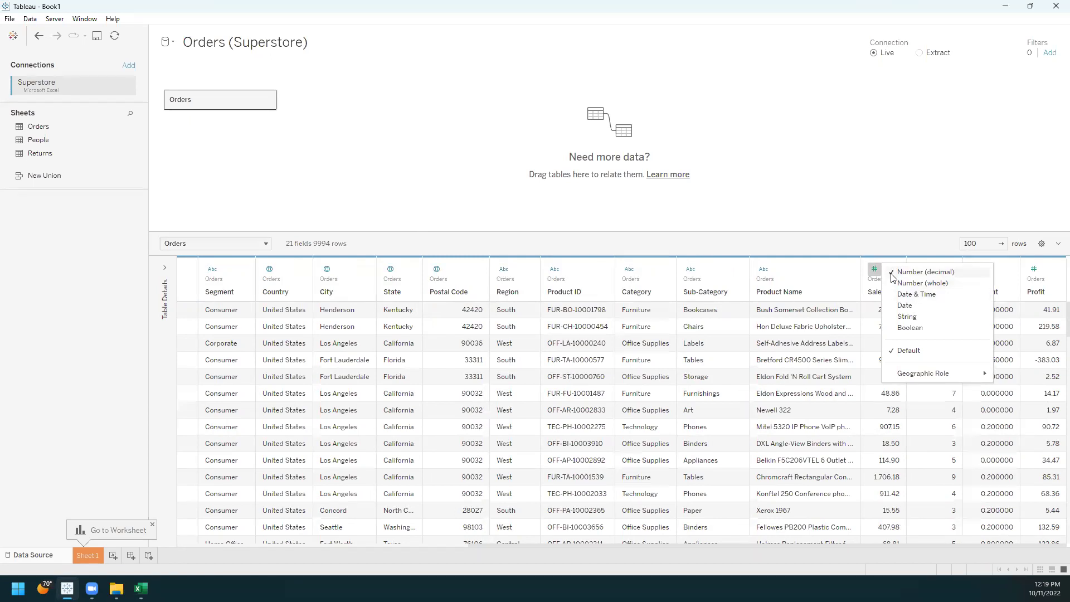
{"action": "left_click", "coordinate": [890, 211]}
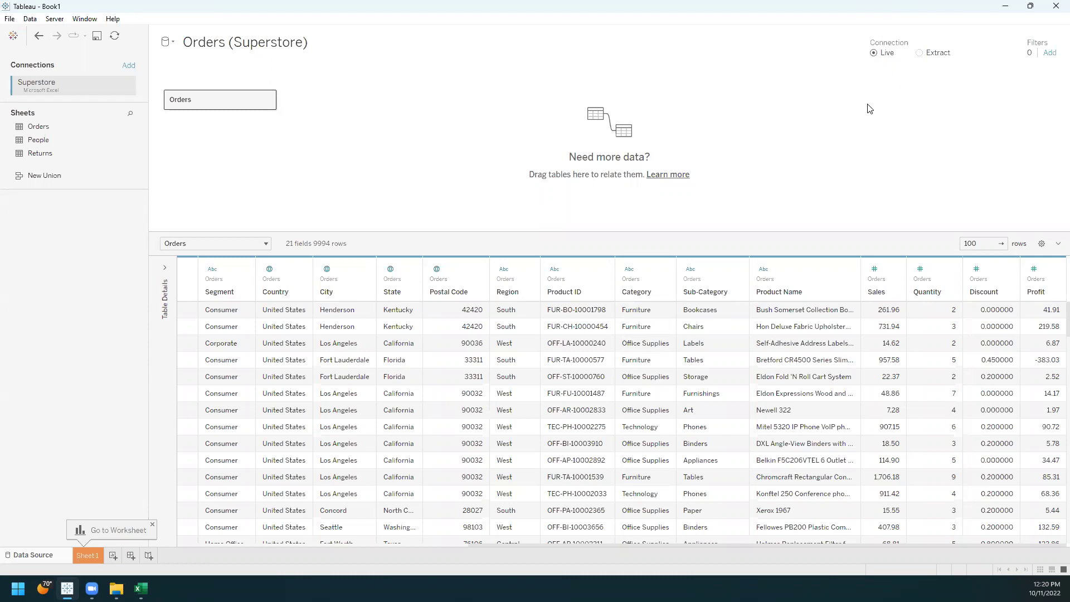
Step: Switch the connection to Extract and save the extract as Orders (Superstore) in the desktop's data folder
{"action": "left_click", "coordinate": [919, 53]}
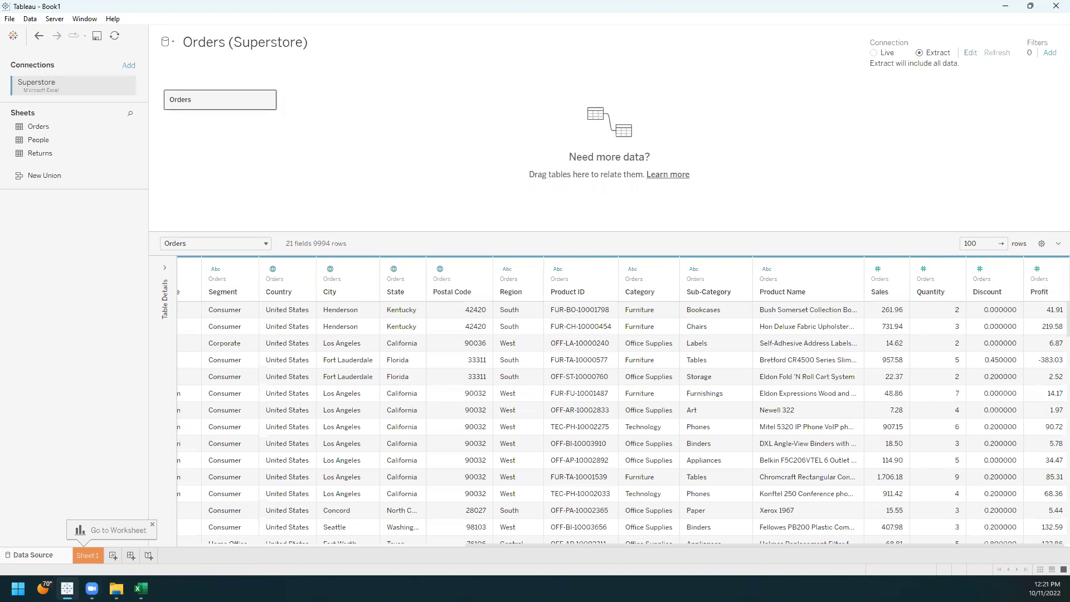
{"action": "mouse_move", "coordinate": [68, 585]}
{"action": "left_click", "coordinate": [86, 555]}
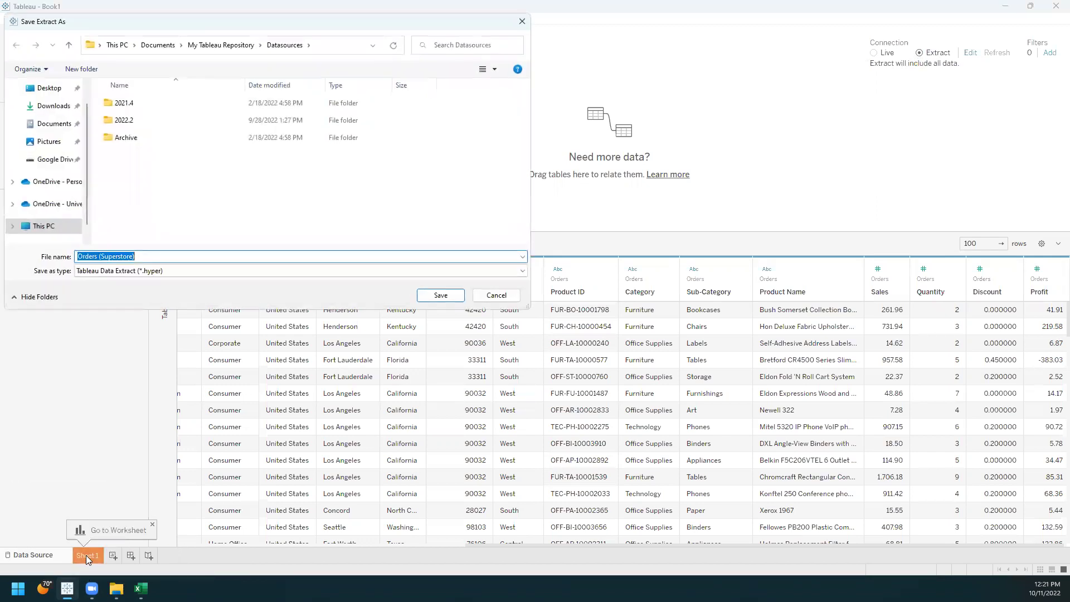
{"action": "left_click", "coordinate": [50, 90]}
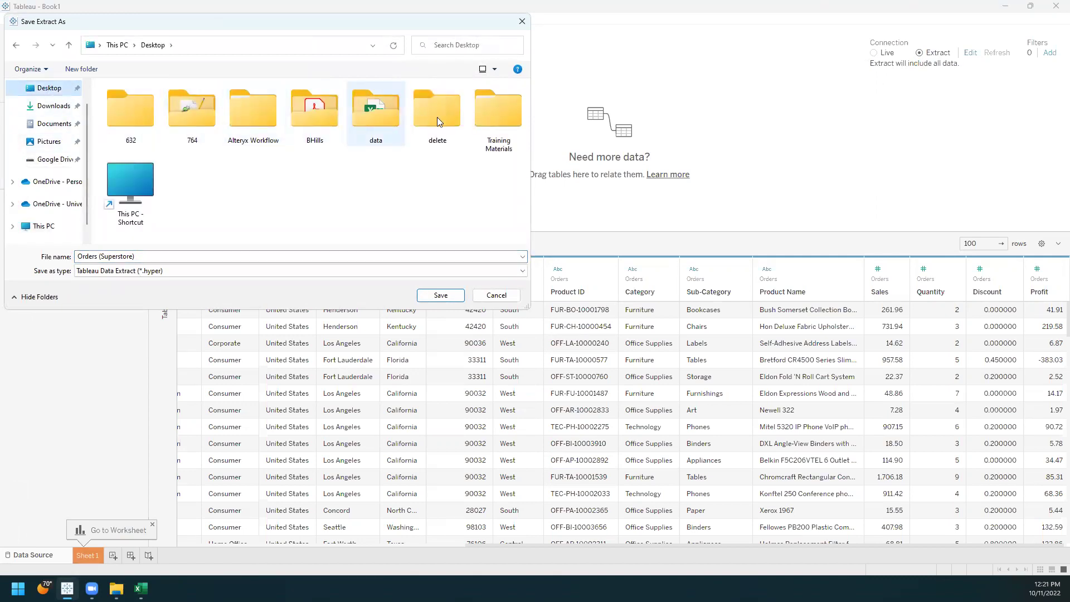
{"action": "double_click", "coordinate": [391, 118]}
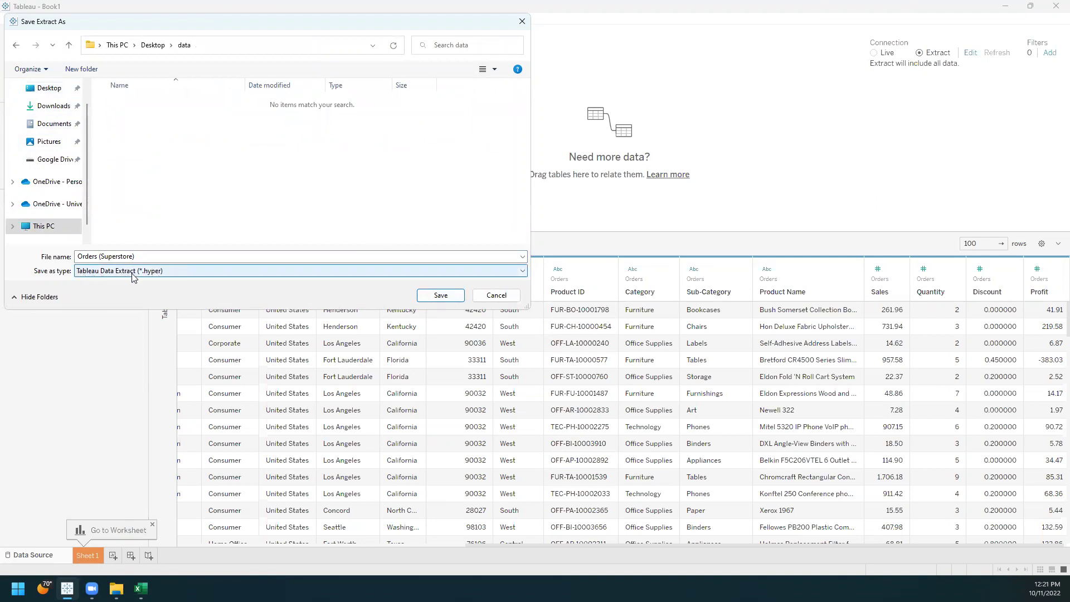
{"action": "left_click", "coordinate": [445, 296]}
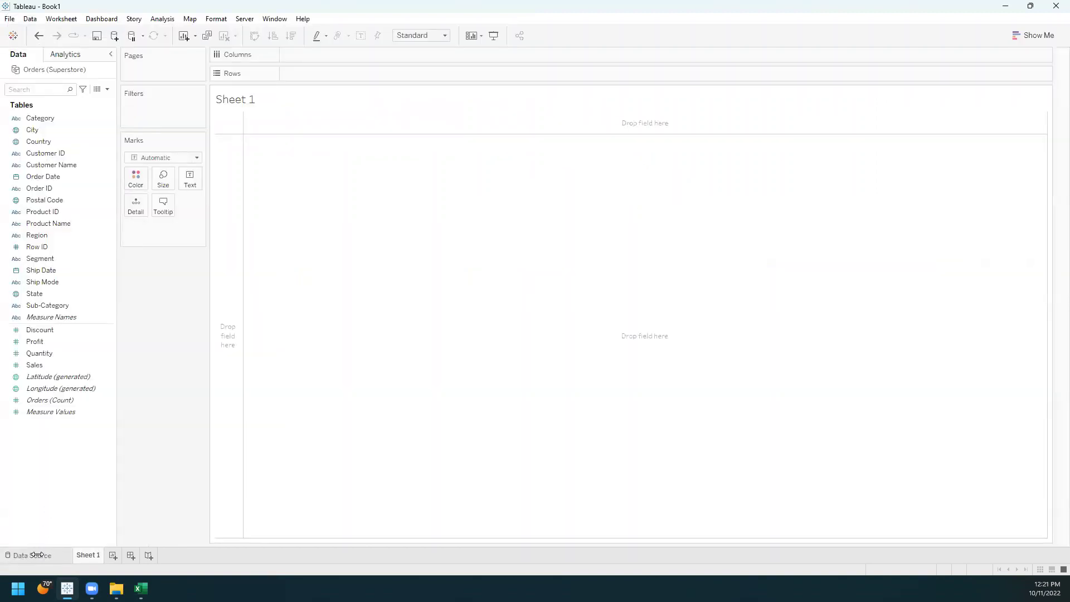
Step: Set the data source connection back to Live and open Sheet 1
{"action": "left_click", "coordinate": [33, 555]}
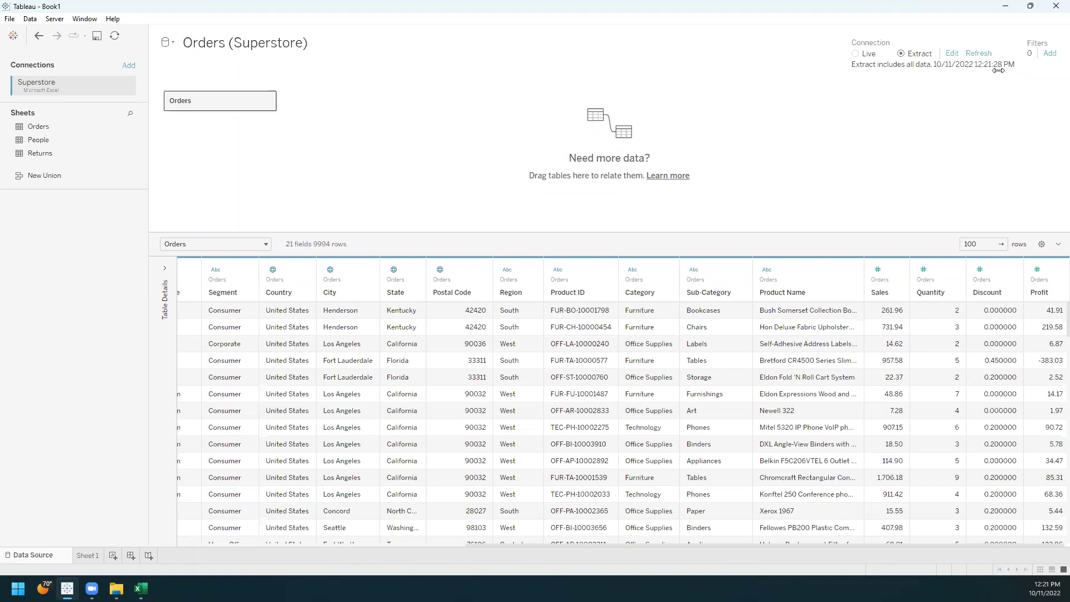
{"action": "left_click", "coordinate": [856, 55]}
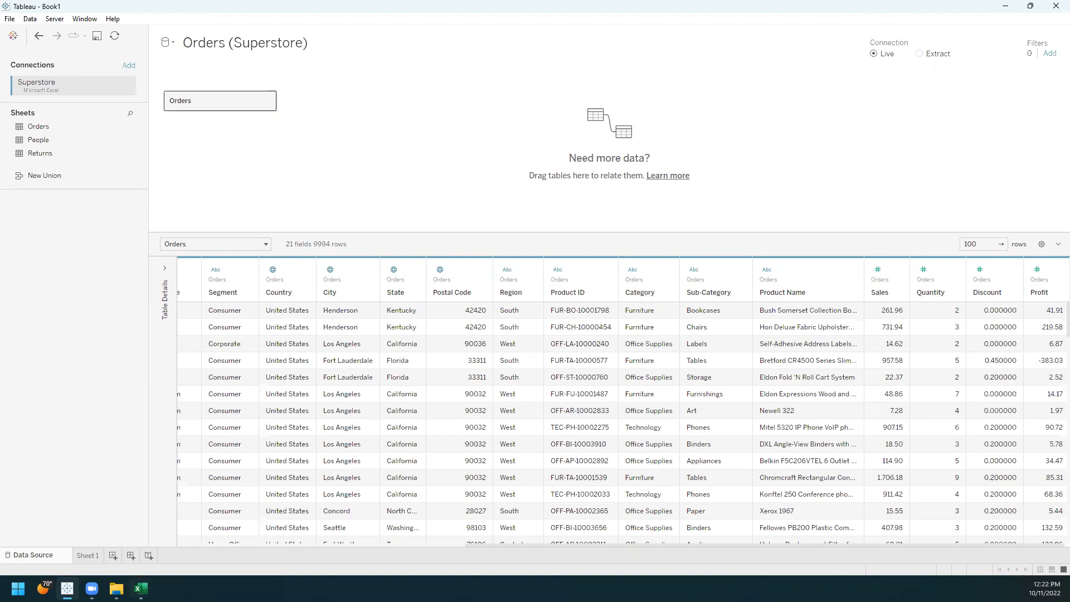
{"action": "left_click", "coordinate": [90, 555]}
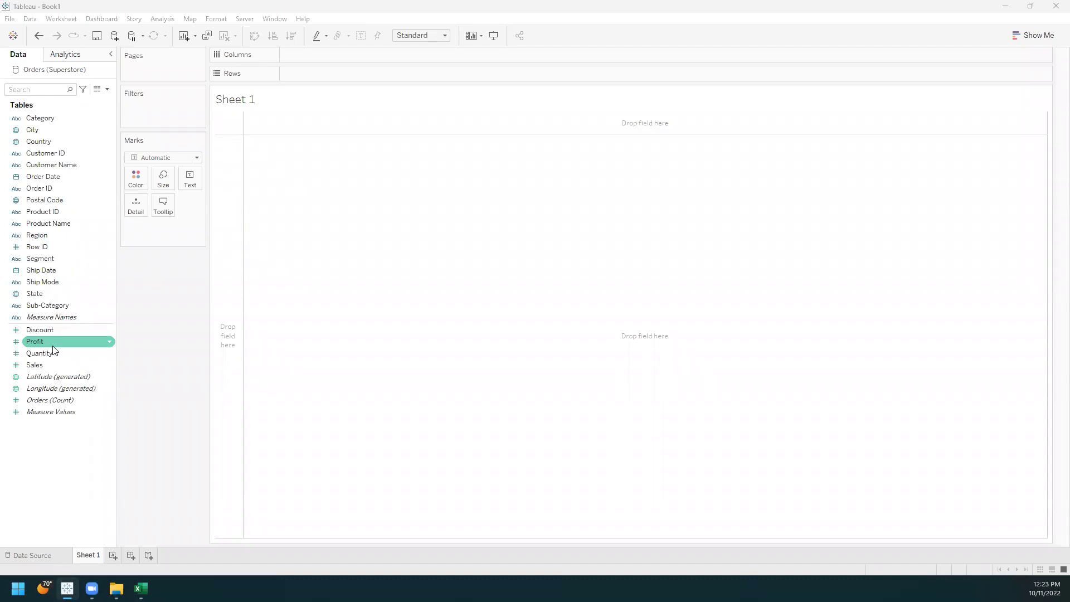
Step: Examine the dimensions and measures listed for the Orders data source, from Category down to Measure Values
{"action": "left_click", "coordinate": [37, 119]}
{"action": "key", "text": "Down"}
{"action": "key", "text": "Down"}
{"action": "key", "text": "Down"}
{"action": "key", "text": "Down"}
{"action": "key", "text": "Down"}
{"action": "key", "text": "Down"}
{"action": "key", "text": "Down"}
{"action": "key", "text": "Down"}
{"action": "key", "text": "Down"}
{"action": "key", "text": "Down"}
{"action": "key", "text": "Down"}
{"action": "key", "text": "Down"}
{"action": "key", "text": "Down"}
{"action": "key", "text": "Down"}
{"action": "key", "text": "Down"}
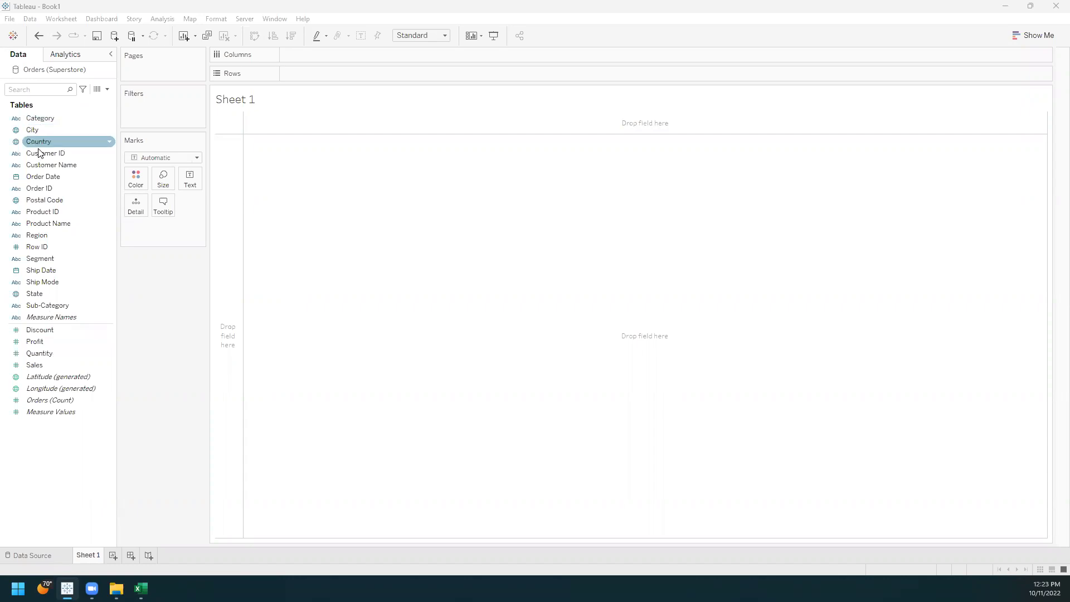
{"action": "key", "text": "Up"}
{"action": "key", "text": "Up"}
{"action": "key", "text": "Up"}
{"action": "key", "text": "Up"}
{"action": "key", "text": "Up"}
{"action": "key", "text": "Up"}
{"action": "key", "text": "Up"}
{"action": "key", "text": "Up"}
{"action": "key", "text": "Up"}
{"action": "key", "text": "Up"}
{"action": "key", "text": "Up"}
{"action": "key", "text": "Up"}
{"action": "key", "text": "Up"}
{"action": "key", "text": "Up"}
{"action": "key", "text": "Up"}
{"action": "key", "text": "Down"}
{"action": "key", "text": "Down"}
{"action": "key", "text": "Down"}
{"action": "key", "text": "Down"}
{"action": "key", "text": "Down"}
{"action": "key", "text": "Down"}
{"action": "key", "text": "Down"}
{"action": "key", "text": "Down"}
{"action": "key", "text": "Down"}
{"action": "key", "text": "Down"}
{"action": "key", "text": "Down"}
{"action": "key", "text": "Down"}
{"action": "key", "text": "Down"}
{"action": "key", "text": "Down"}
{"action": "left_click", "coordinate": [44, 125]}
{"action": "key", "text": "Up"}
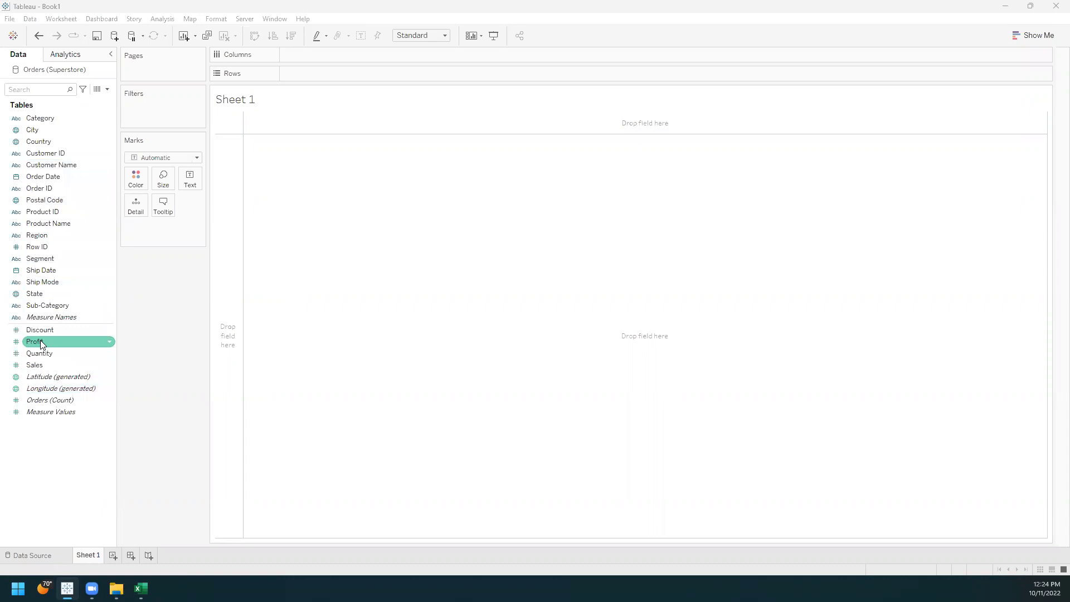
Step: Check the Profit column on the Orders sheet of the Superstore workbook in Excel, and return to Tableau
{"action": "mouse_move", "coordinate": [141, 589]}
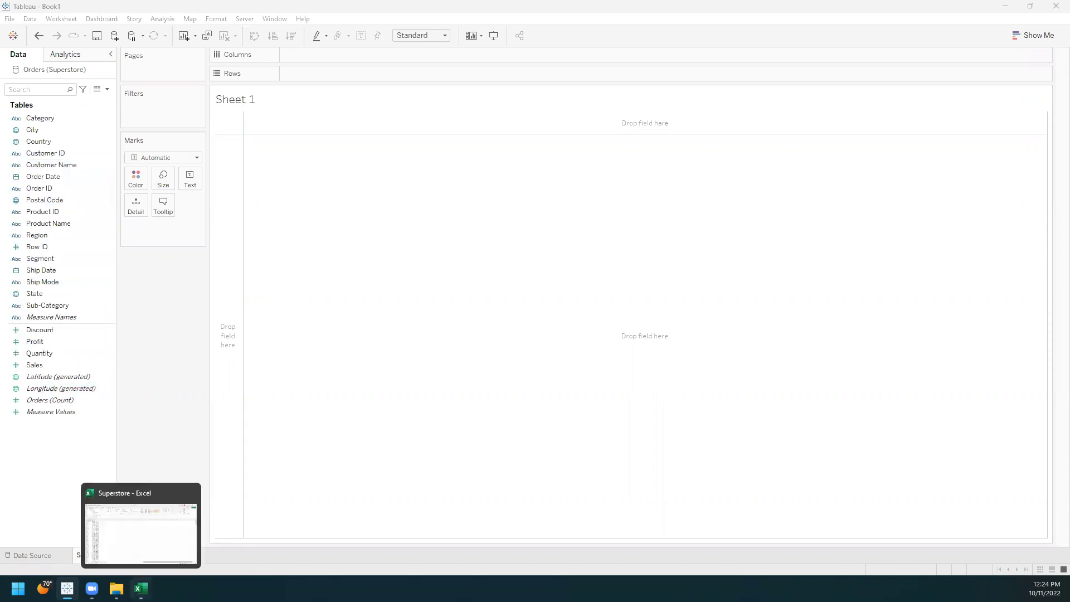
{"action": "left_click", "coordinate": [141, 534]}
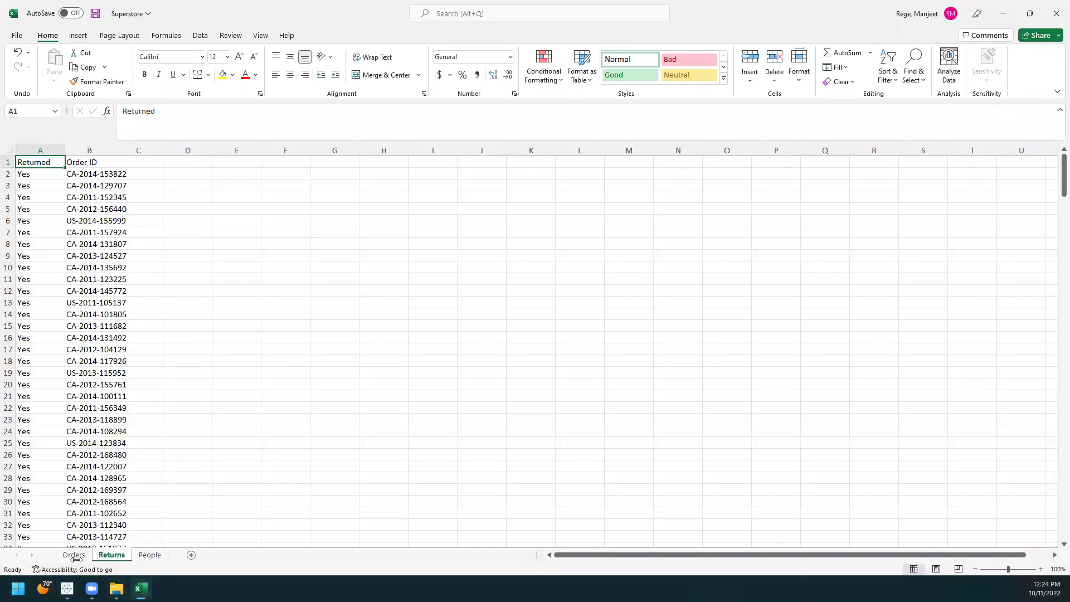
{"action": "left_click", "coordinate": [74, 555]}
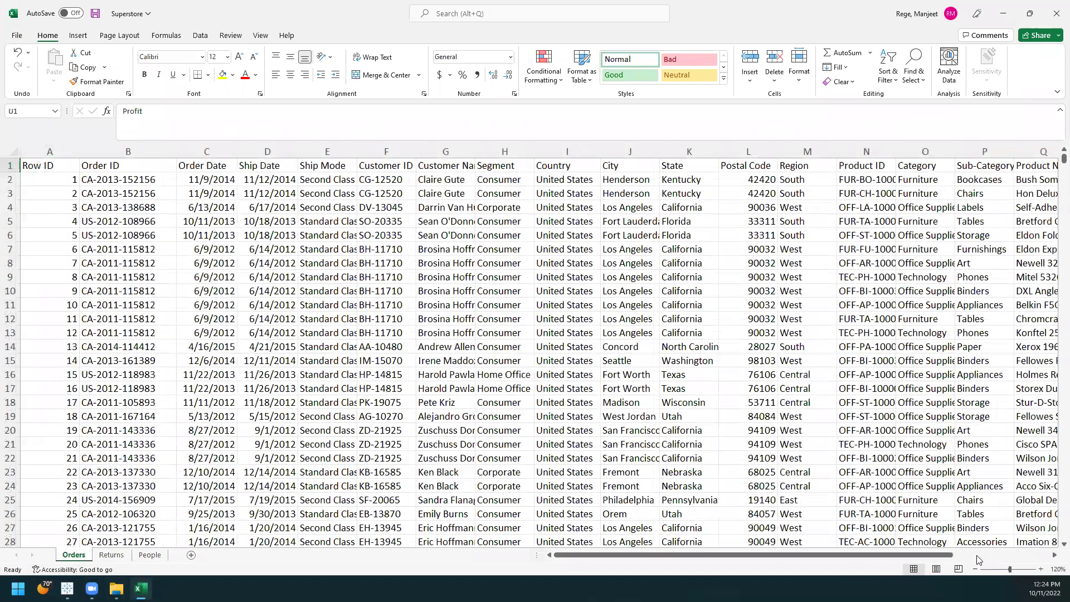
{"action": "left_click", "coordinate": [982, 556]}
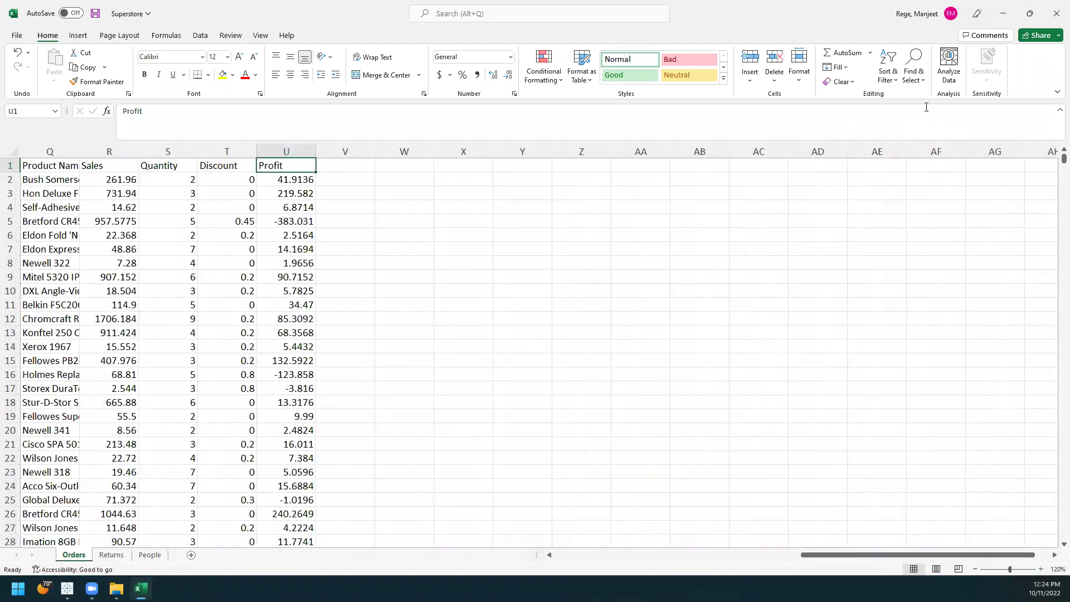
{"action": "left_click", "coordinate": [1005, 20]}
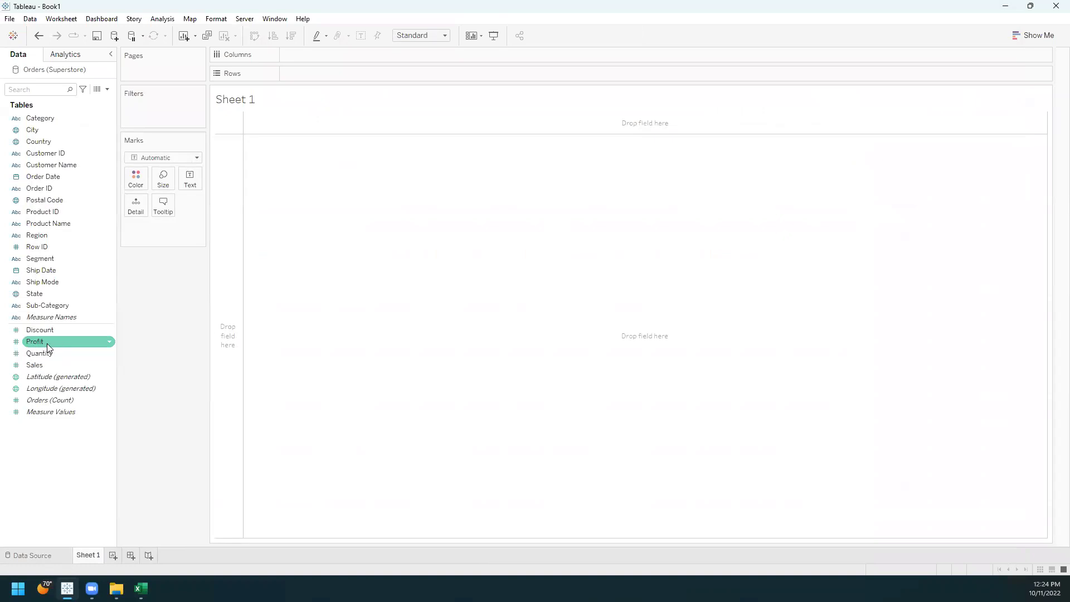
Step: Add Profit to the view in Sheet 1 to show its overall sum as text
{"action": "left_click_drag", "start_coordinate": [46, 344], "coordinate": [317, 246]}
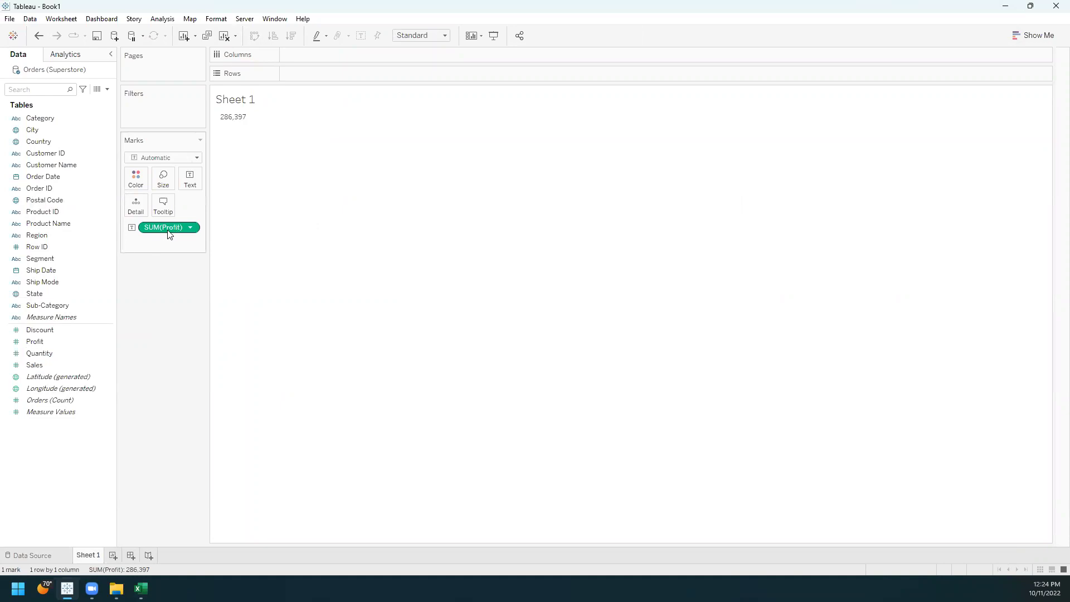
{"action": "mouse_move", "coordinate": [235, 125]}
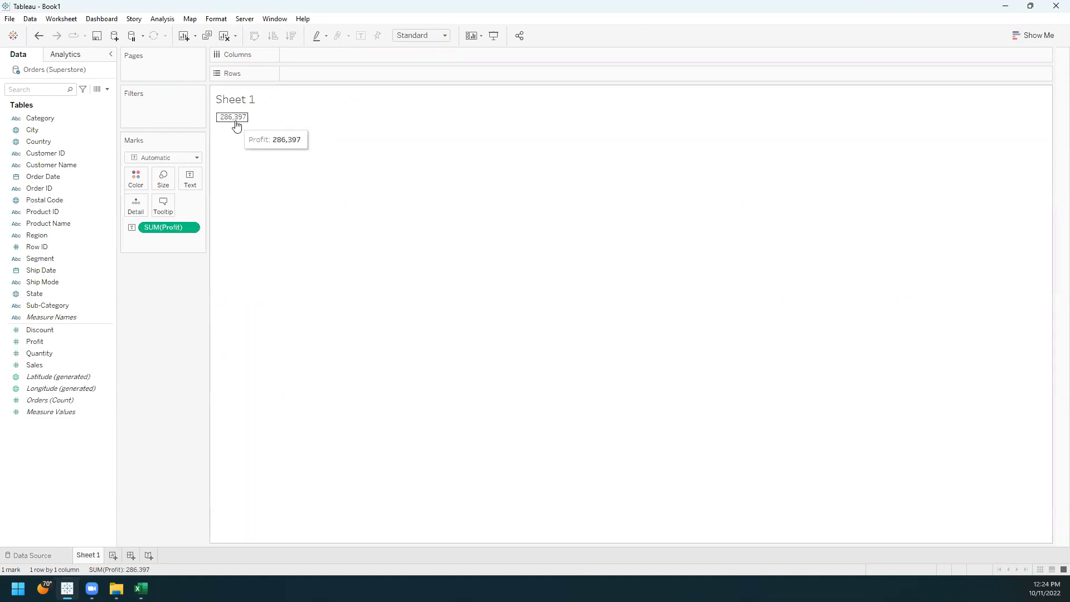
{"action": "mouse_move", "coordinate": [141, 588]}
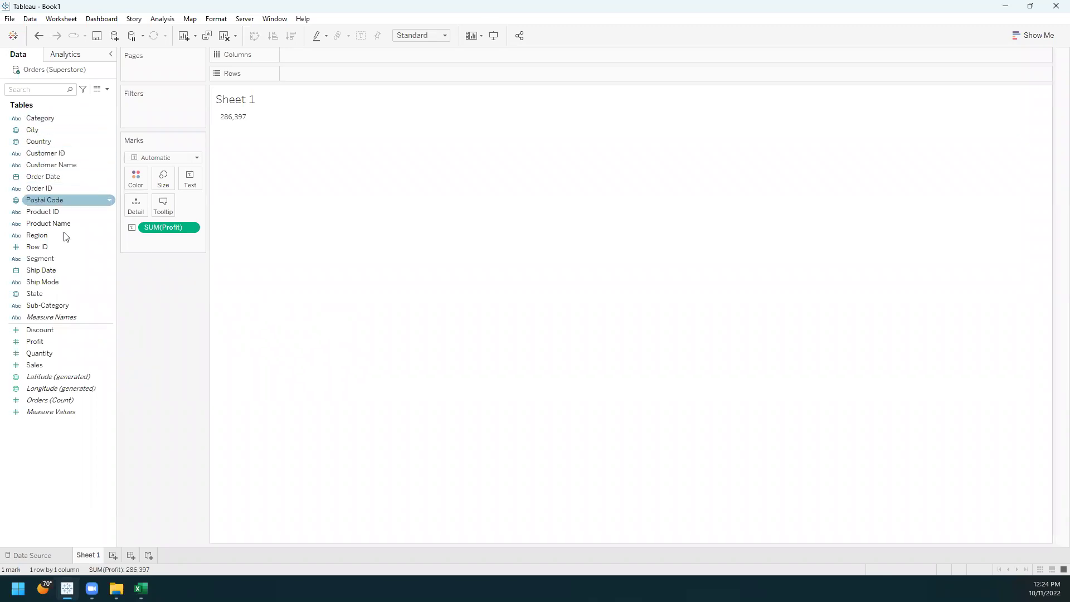
Step: Break the profit total down by Category, with one row per category
{"action": "left_click", "coordinate": [73, 306]}
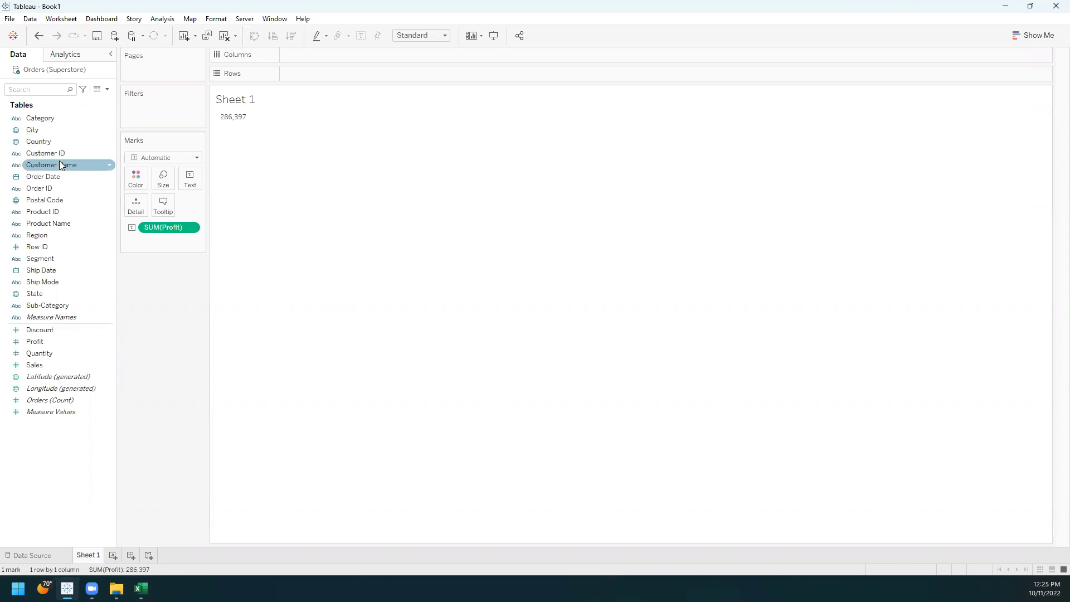
{"action": "left_click_drag", "start_coordinate": [85, 119], "coordinate": [267, 162]}
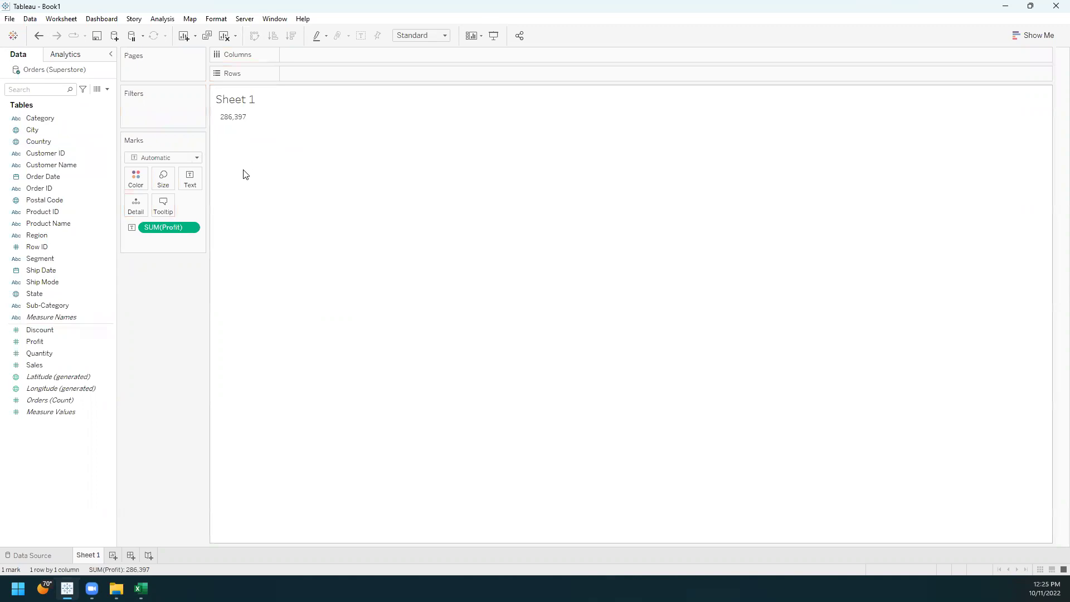
{"action": "double_click", "coordinate": [40, 121]}
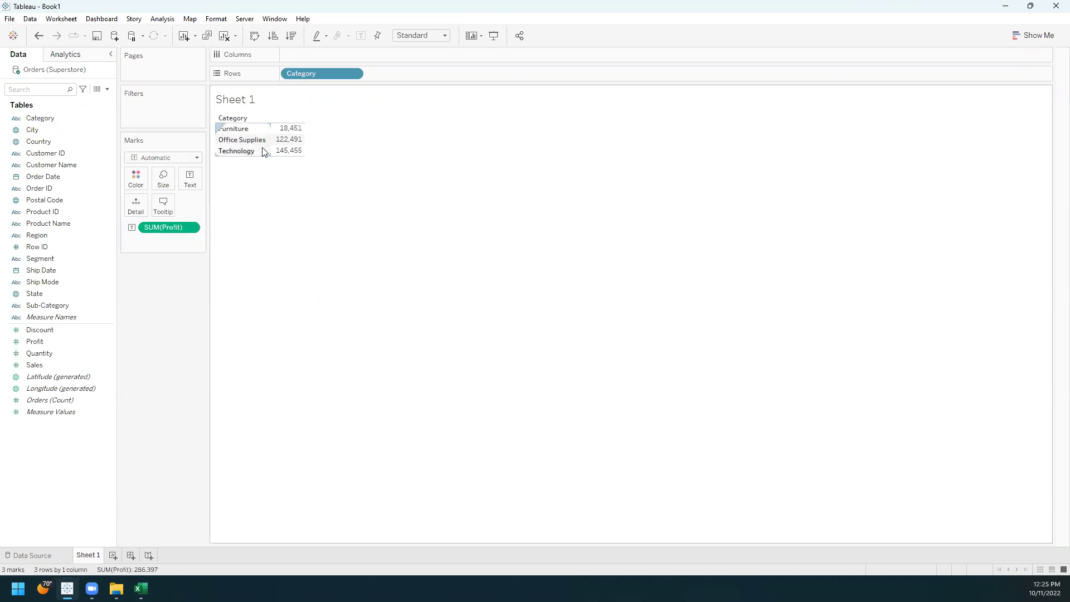
{"action": "mouse_move", "coordinate": [300, 153]}
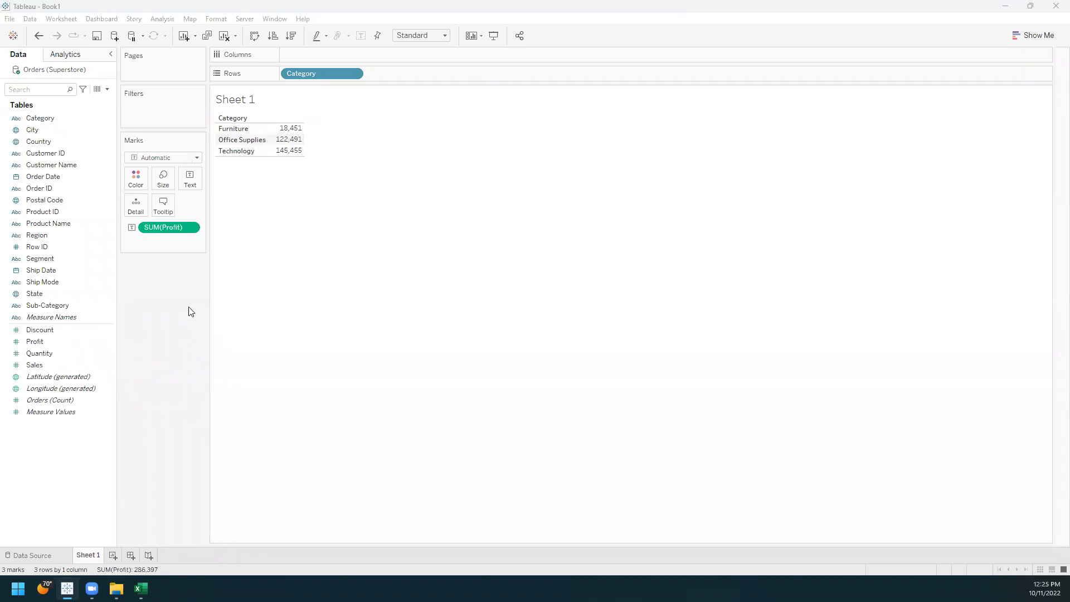
{"action": "left_click", "coordinate": [45, 143]}
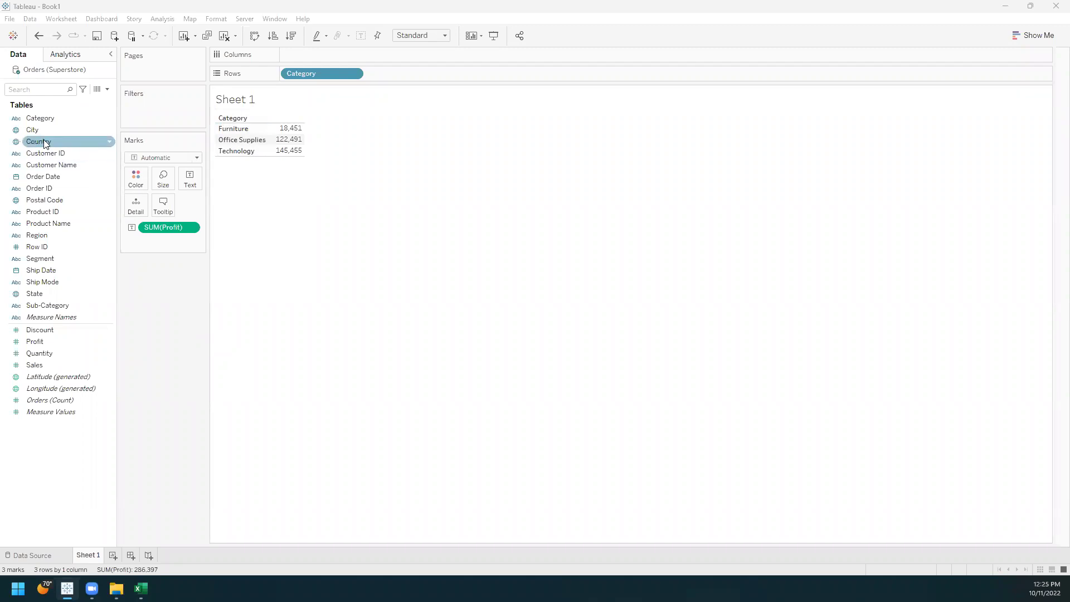
{"action": "left_click", "coordinate": [40, 132]}
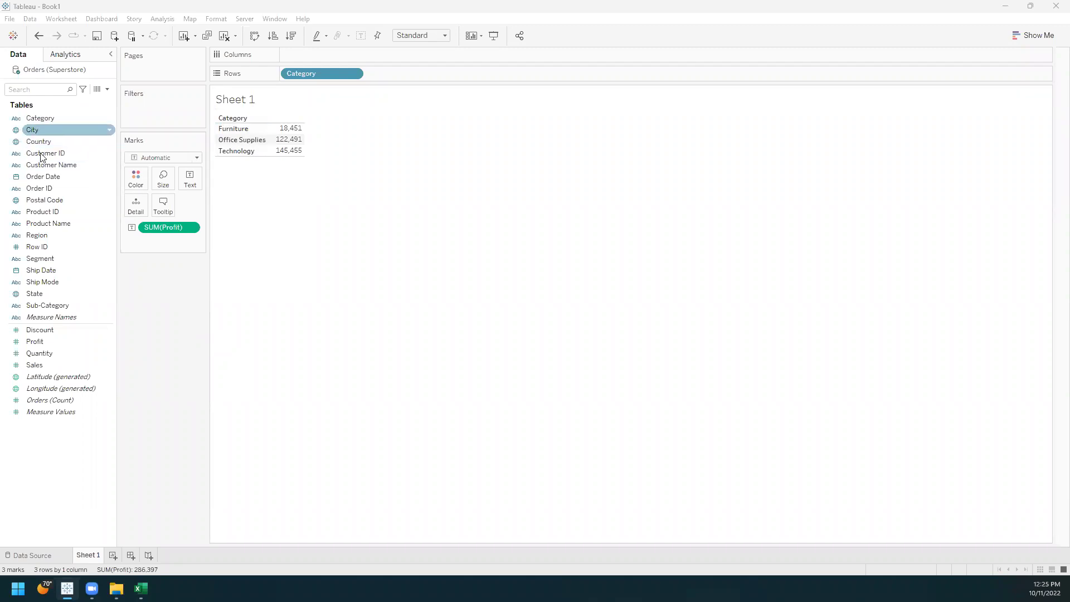
{"action": "left_click", "coordinate": [60, 246]}
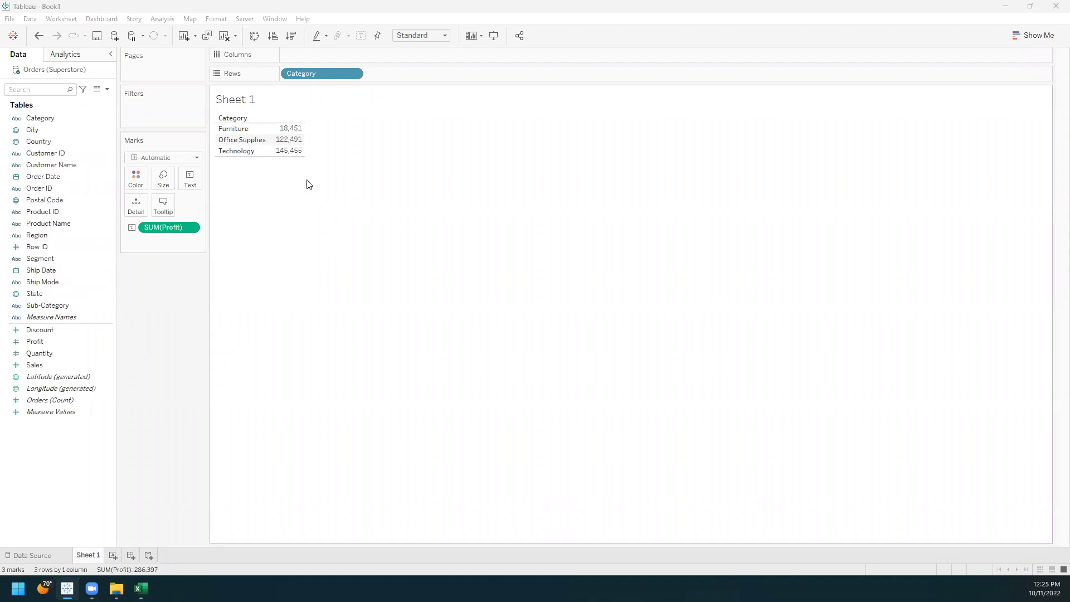
Step: Clear the profit-by-category table from Sheet 1
{"action": "left_click", "coordinate": [226, 41]}
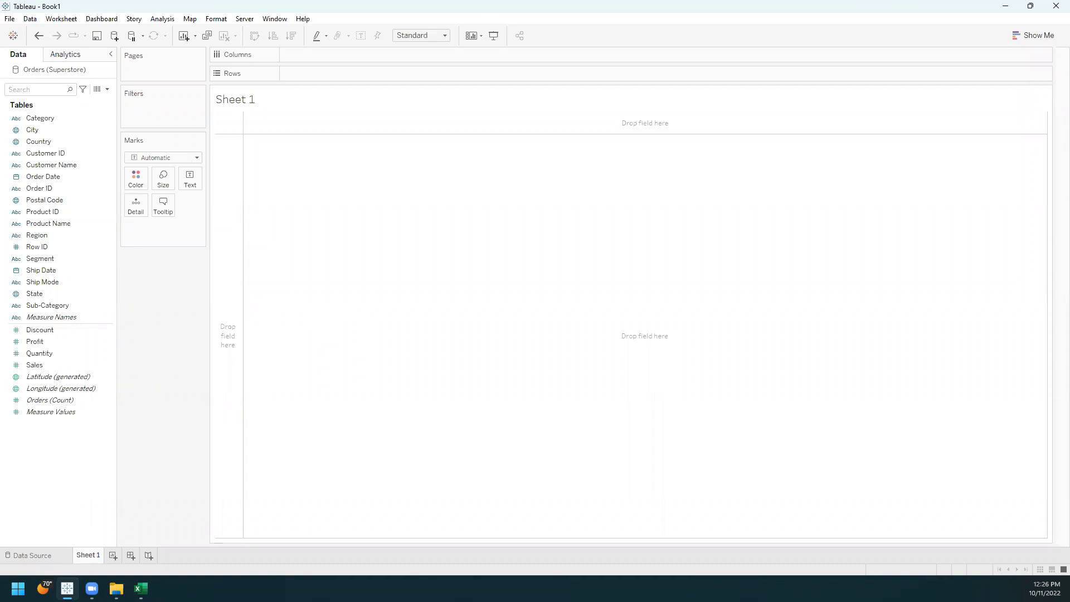
Step: Check the State column on the Orders sheet of the Superstore workbook in Excel, and return to Tableau
{"action": "mouse_move", "coordinate": [140, 588]}
{"action": "left_click", "coordinate": [155, 538]}
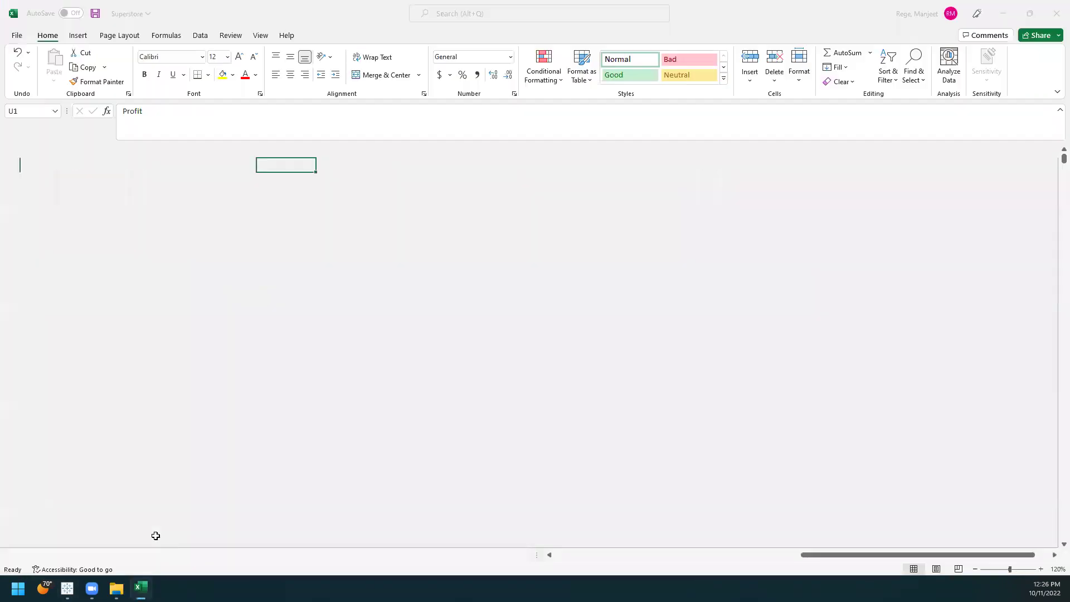
{"action": "left_click", "coordinate": [565, 555]}
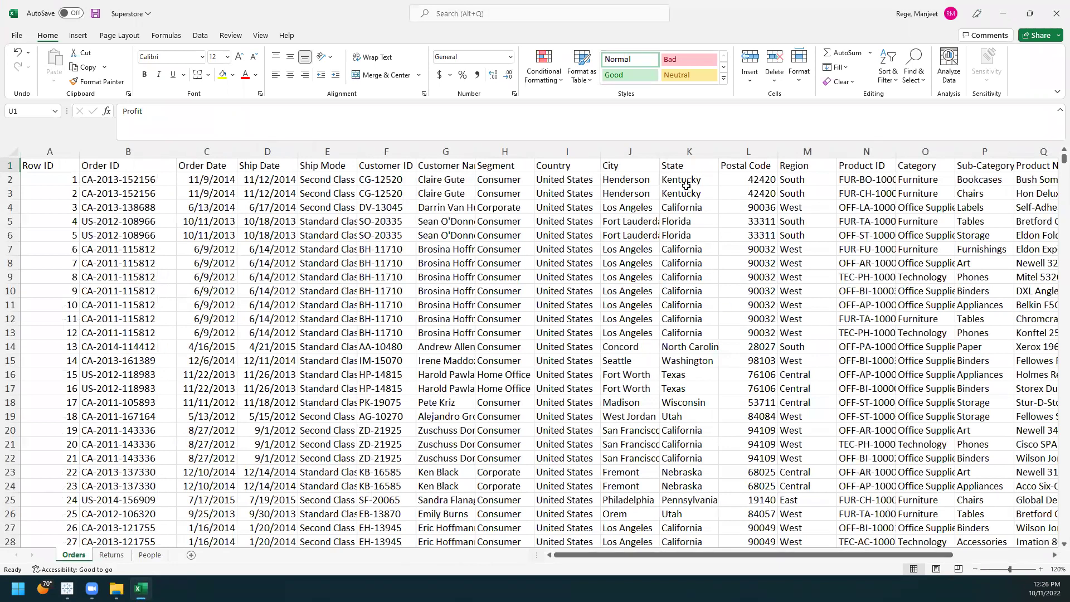
{"action": "left_click", "coordinate": [683, 165]}
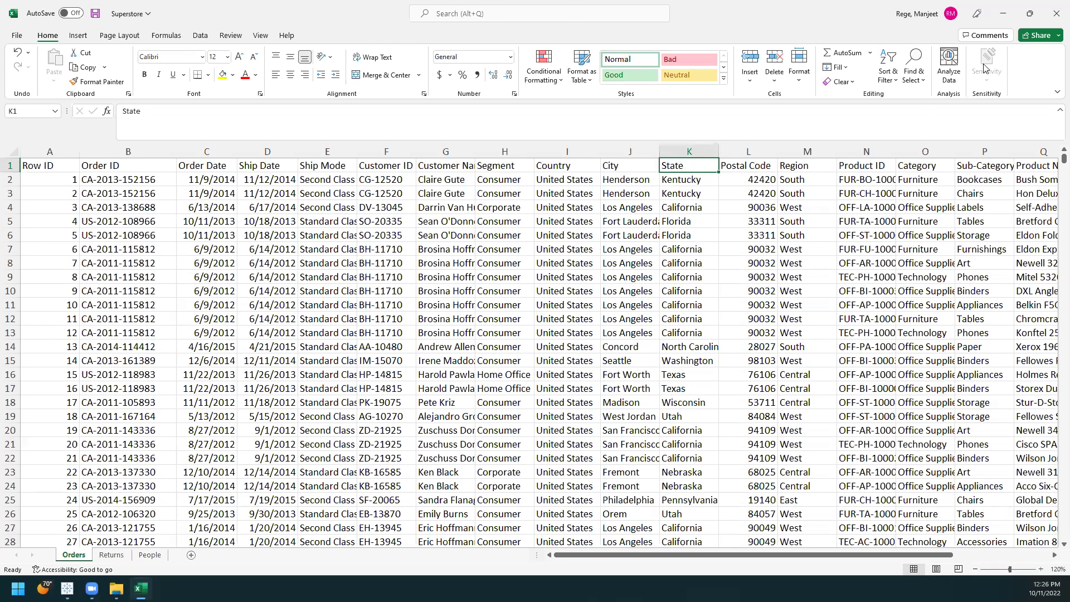
{"action": "left_click", "coordinate": [1001, 7]}
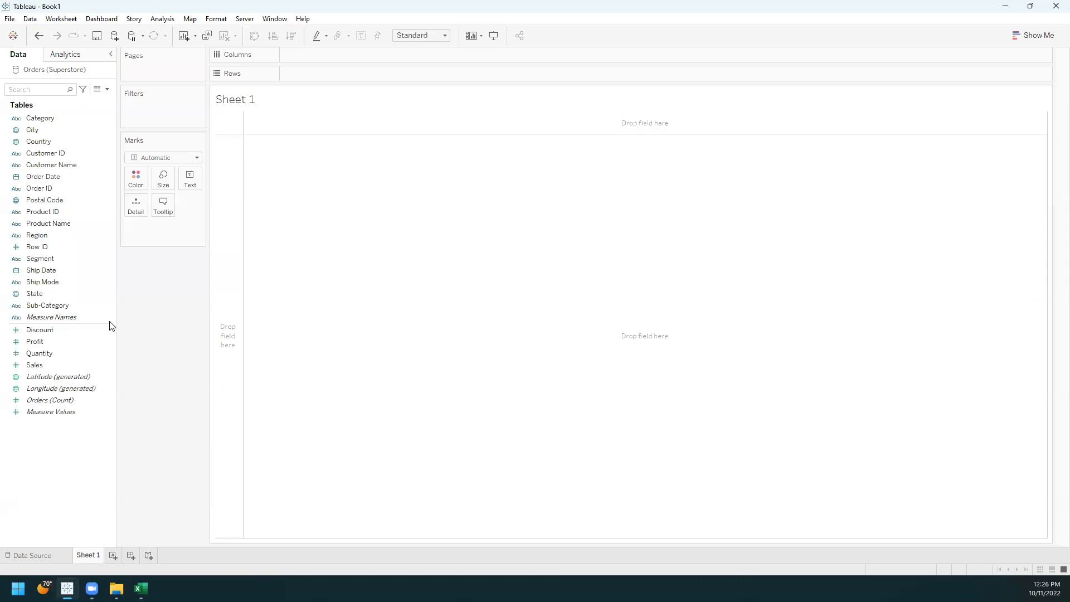
Step: Add State to the empty Sheet 1 view to plot one mark per state on a map
{"action": "left_click", "coordinate": [34, 294]}
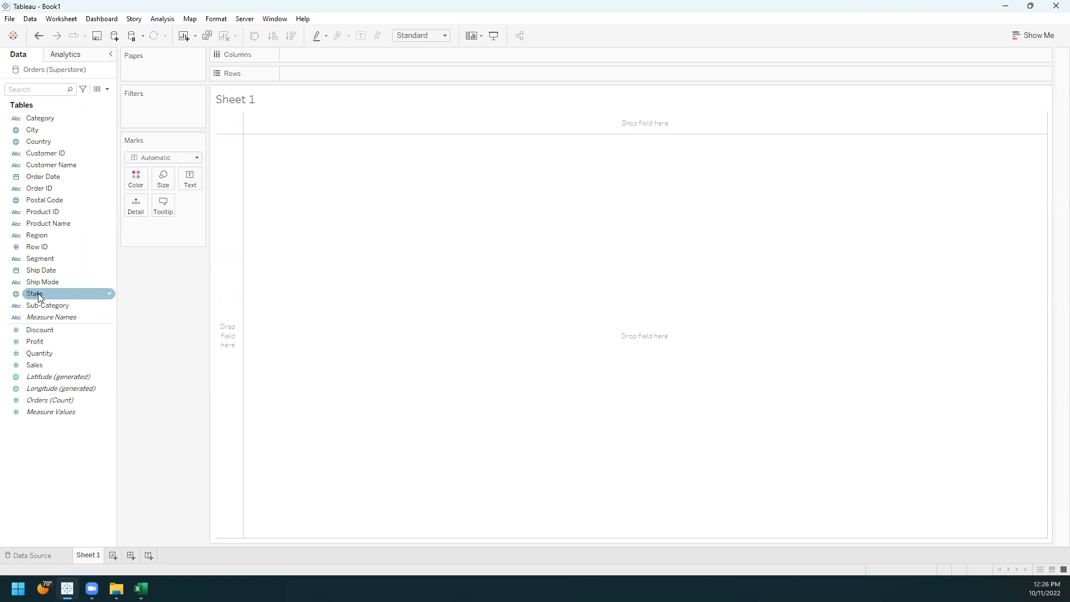
{"action": "left_click", "coordinate": [162, 301]}
{"action": "left_click", "coordinate": [37, 295]}
{"action": "double_click", "coordinate": [37, 296]}
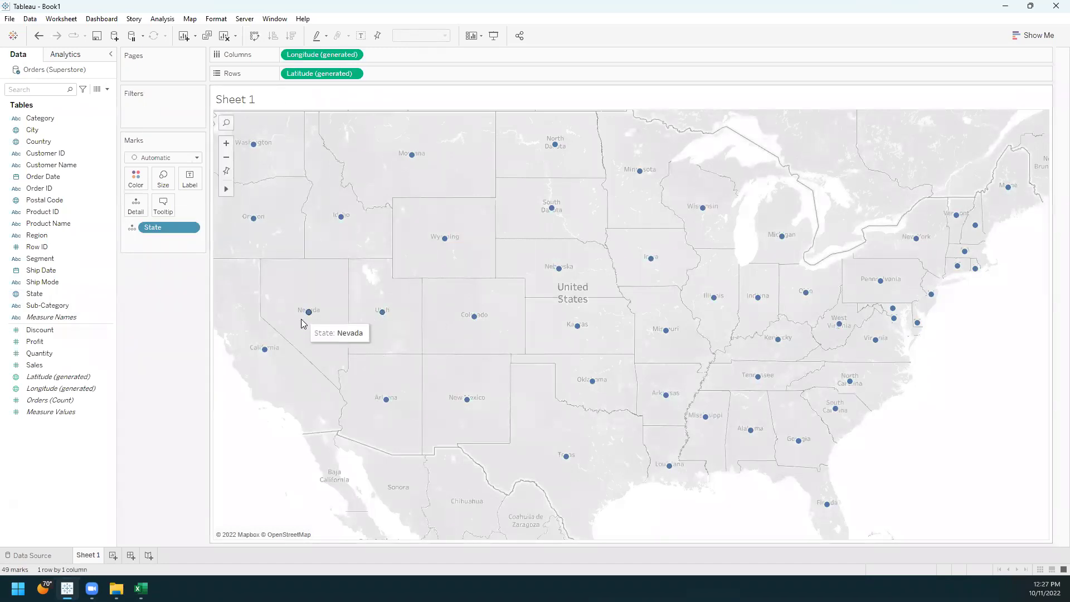
Step: Size the state marks on the map by the sum of Profit
{"action": "mouse_move", "coordinate": [254, 221]}
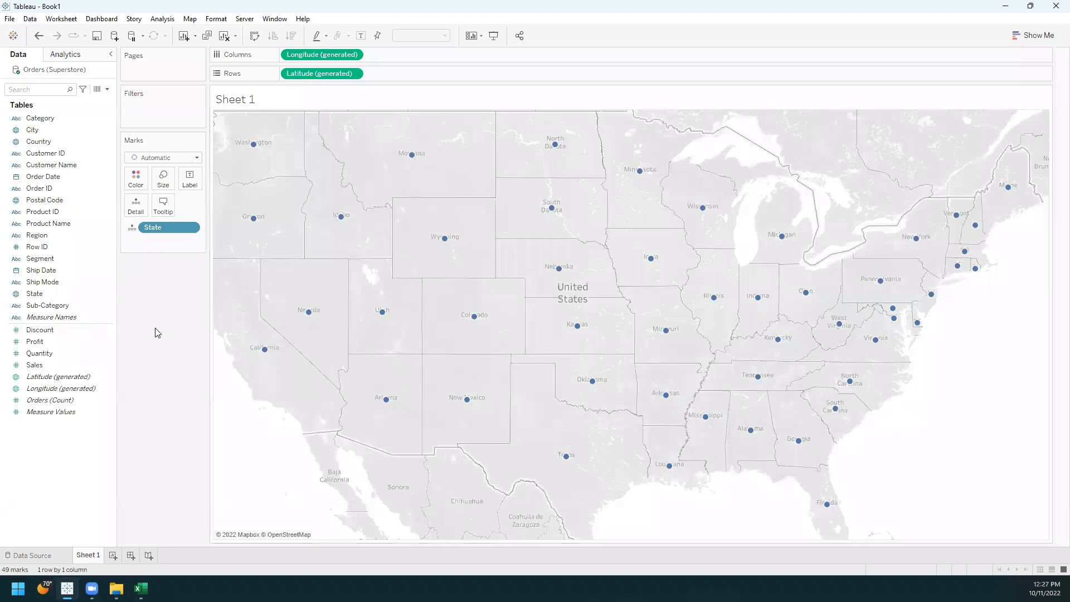
{"action": "left_click", "coordinate": [36, 247]}
{"action": "left_click_drag", "start_coordinate": [35, 262], "coordinate": [127, 312]}
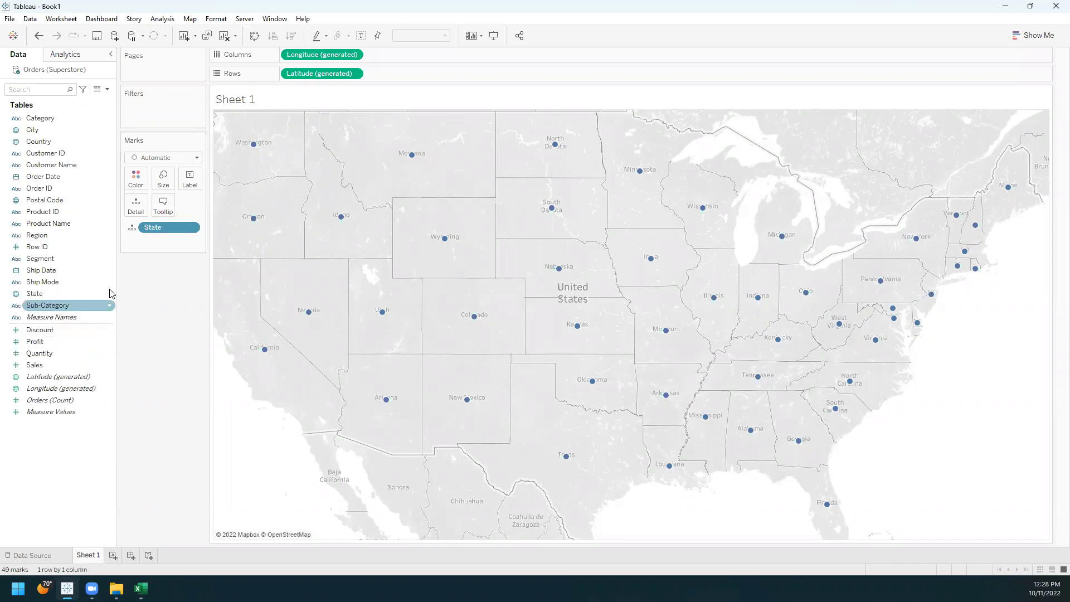
{"action": "left_click", "coordinate": [38, 343]}
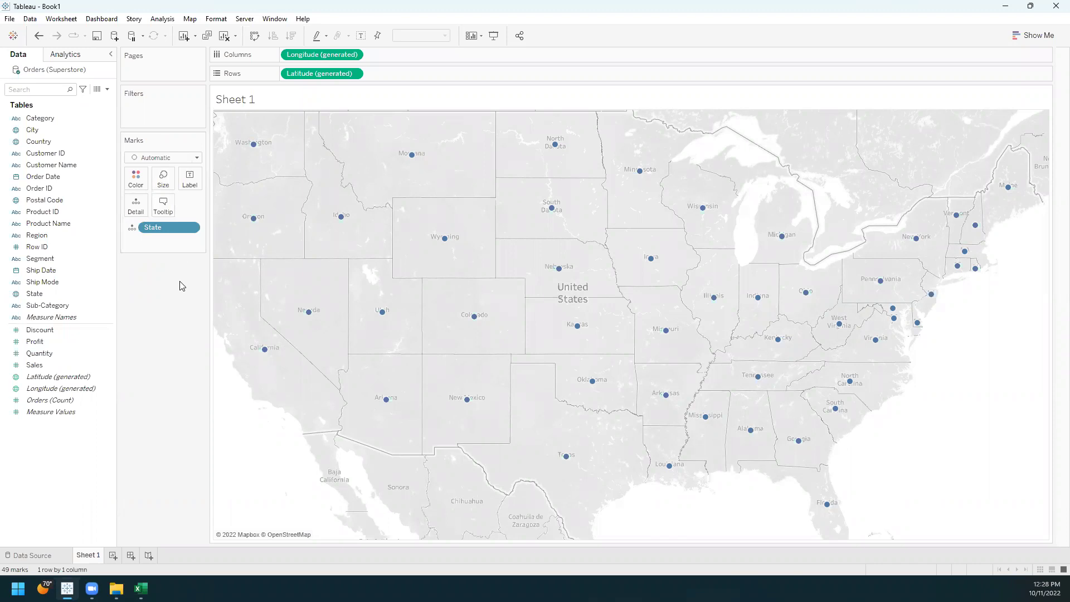
{"action": "left_click_drag", "start_coordinate": [34, 342], "coordinate": [164, 179]}
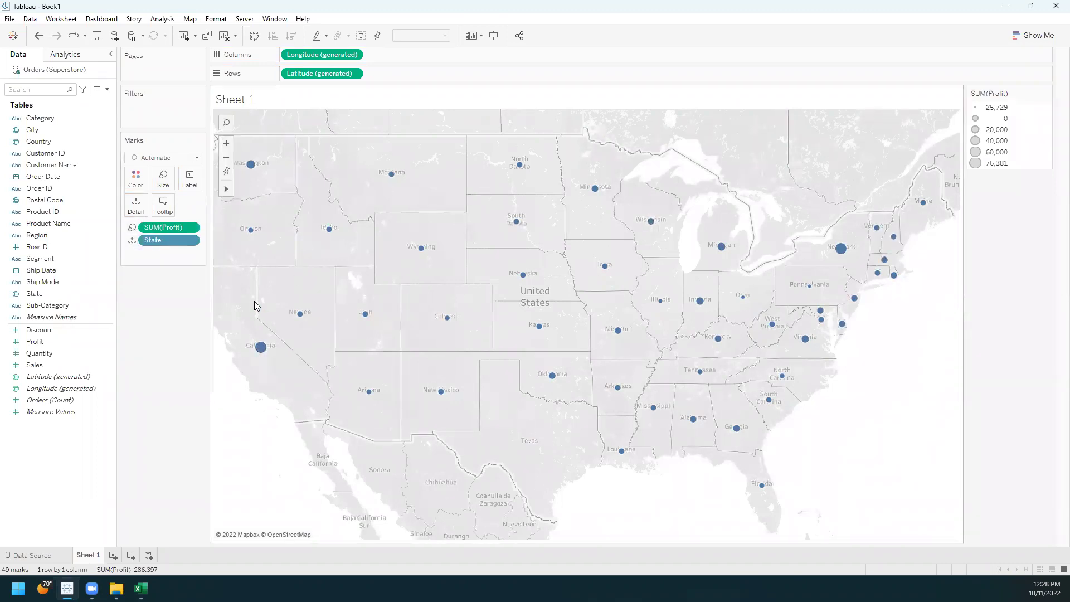
Step: Examine the profit of individual states on the map, including New York, California, Idaho and Ohio
{"action": "mouse_move", "coordinate": [304, 323]}
{"action": "mouse_move", "coordinate": [840, 249]}
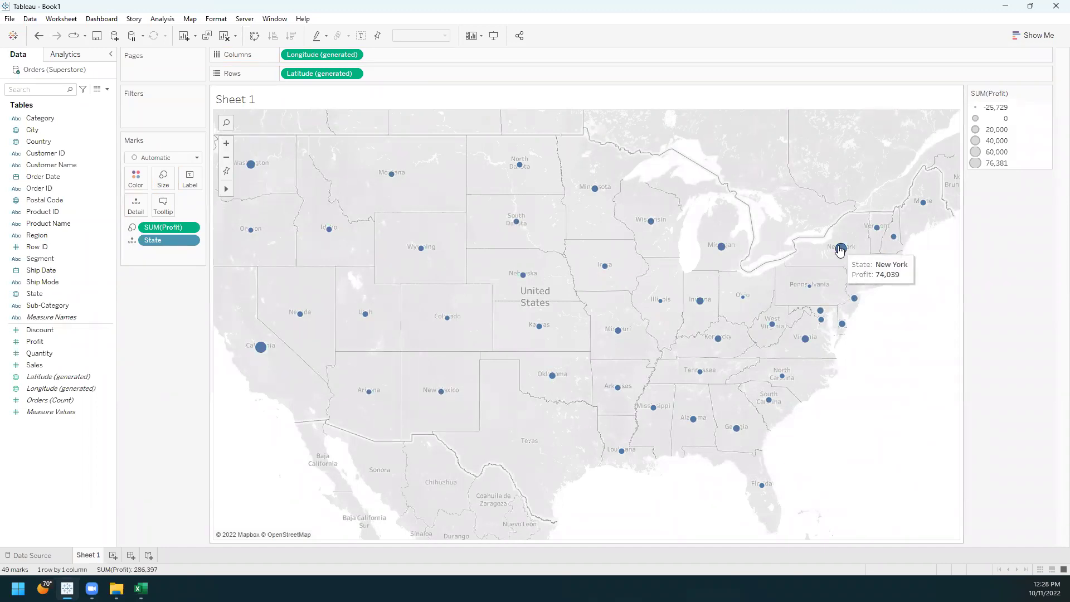
{"action": "mouse_move", "coordinate": [255, 355]}
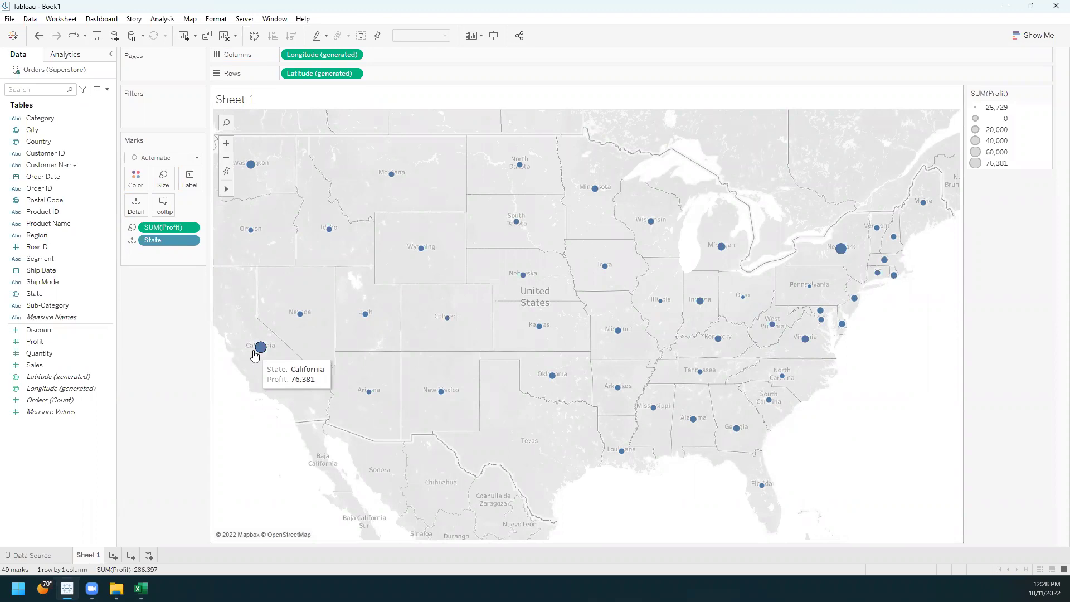
{"action": "mouse_move", "coordinate": [332, 234]}
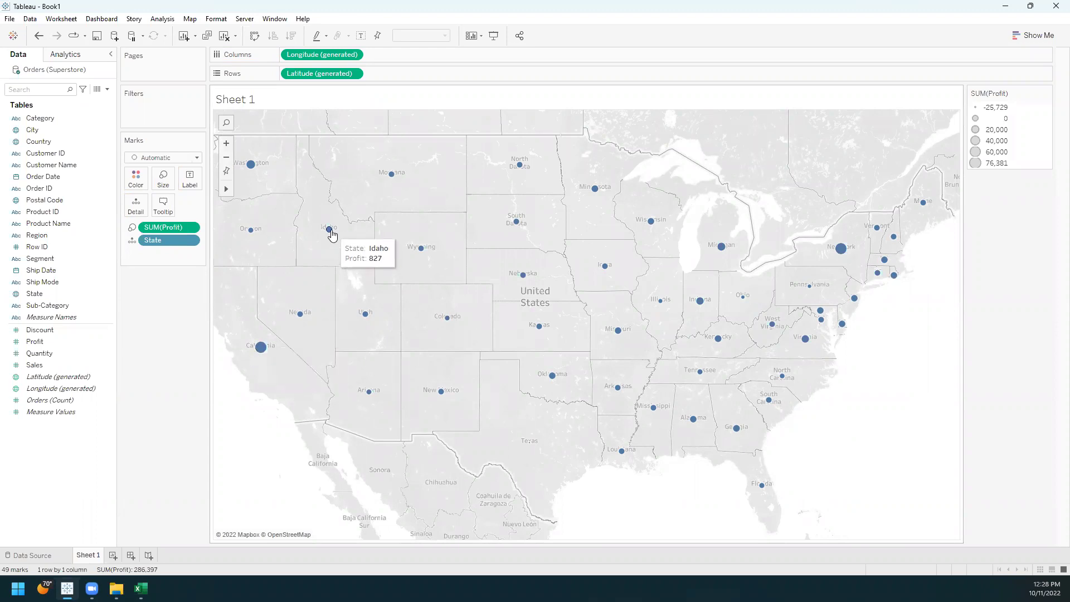
{"action": "mouse_move", "coordinate": [391, 177]}
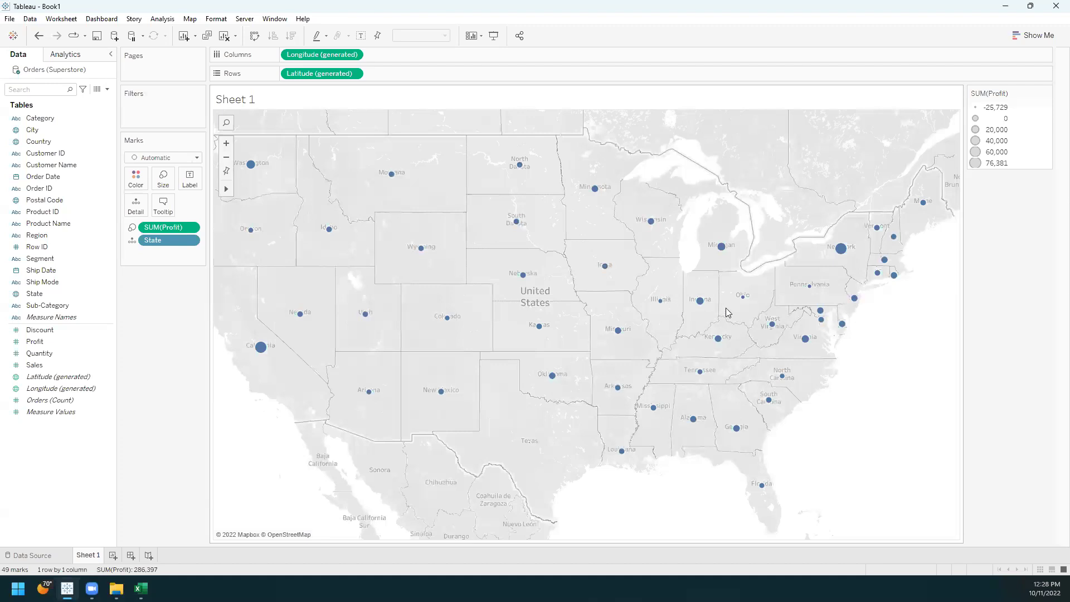
{"action": "mouse_move", "coordinate": [740, 303]}
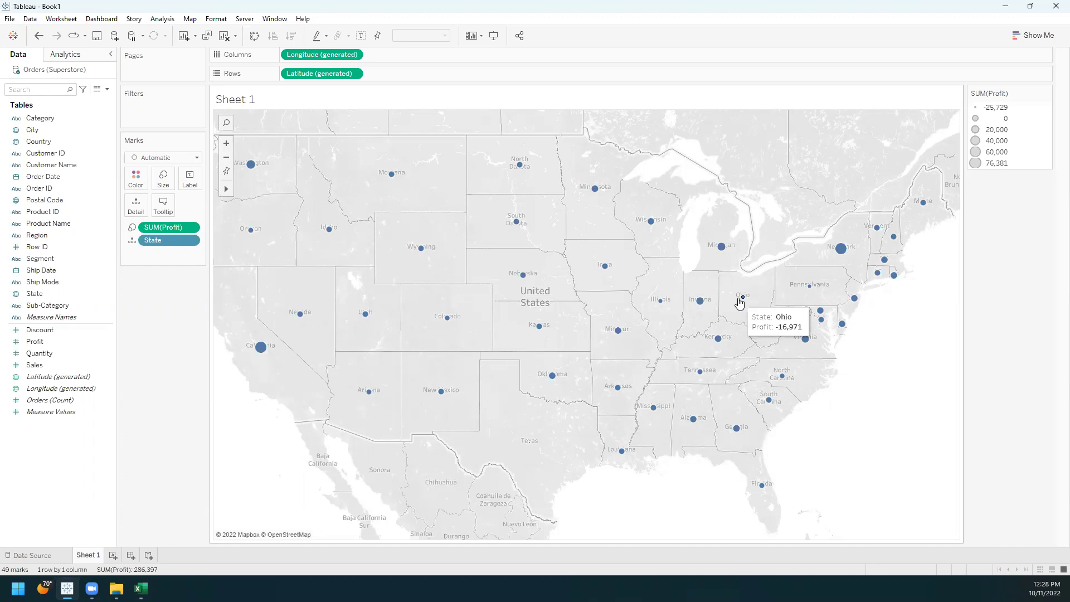
{"action": "mouse_move", "coordinate": [527, 448]}
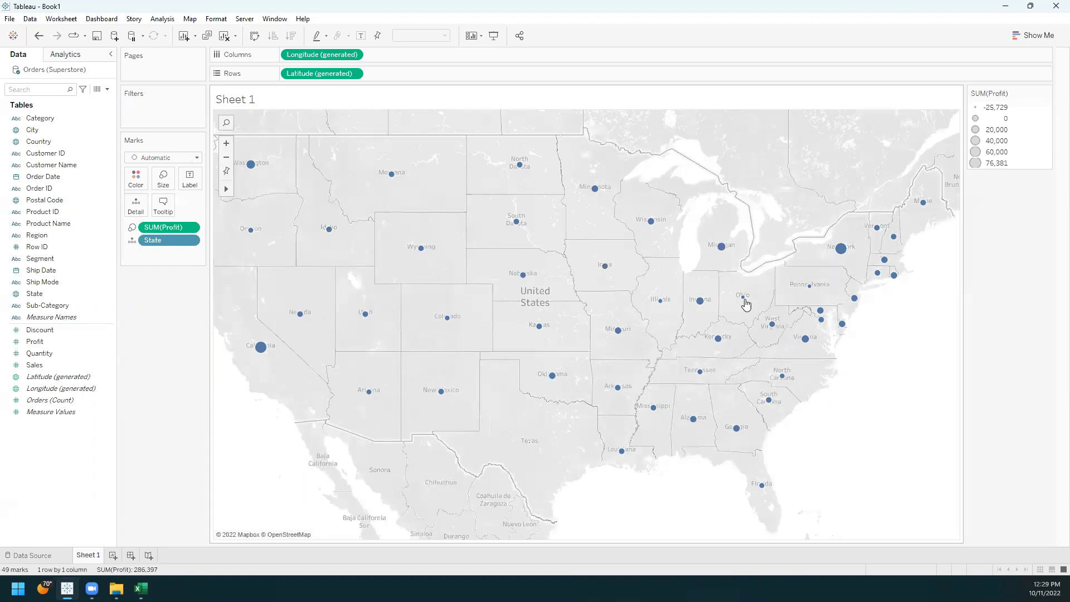
{"action": "mouse_move", "coordinate": [747, 304]}
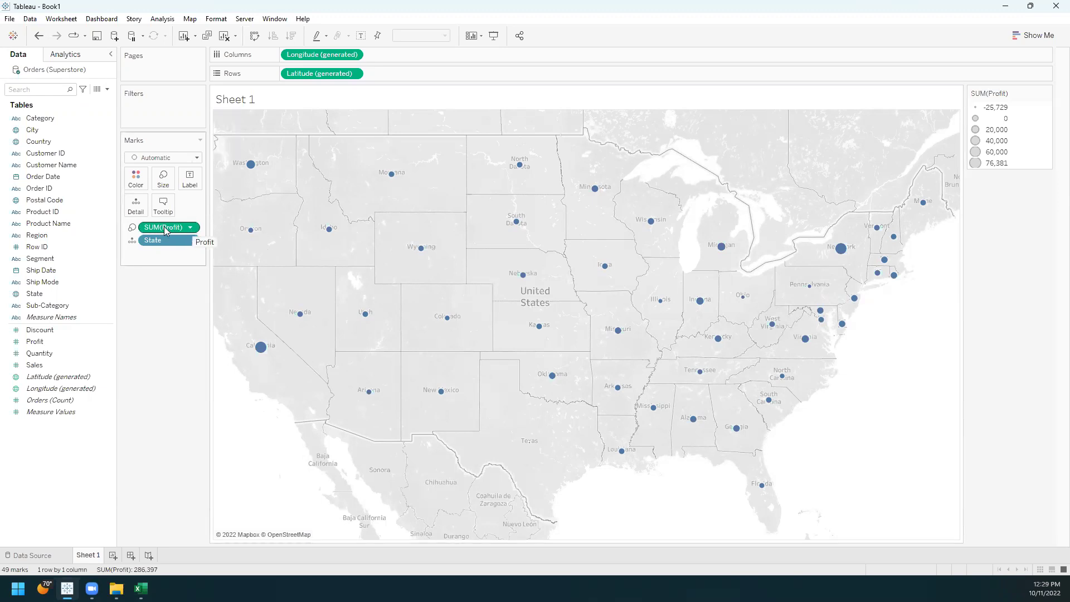
Step: Remove Profit from the mark size and colour the states by the sum of Profit instead
{"action": "left_click_drag", "start_coordinate": [166, 231], "coordinate": [167, 327]}
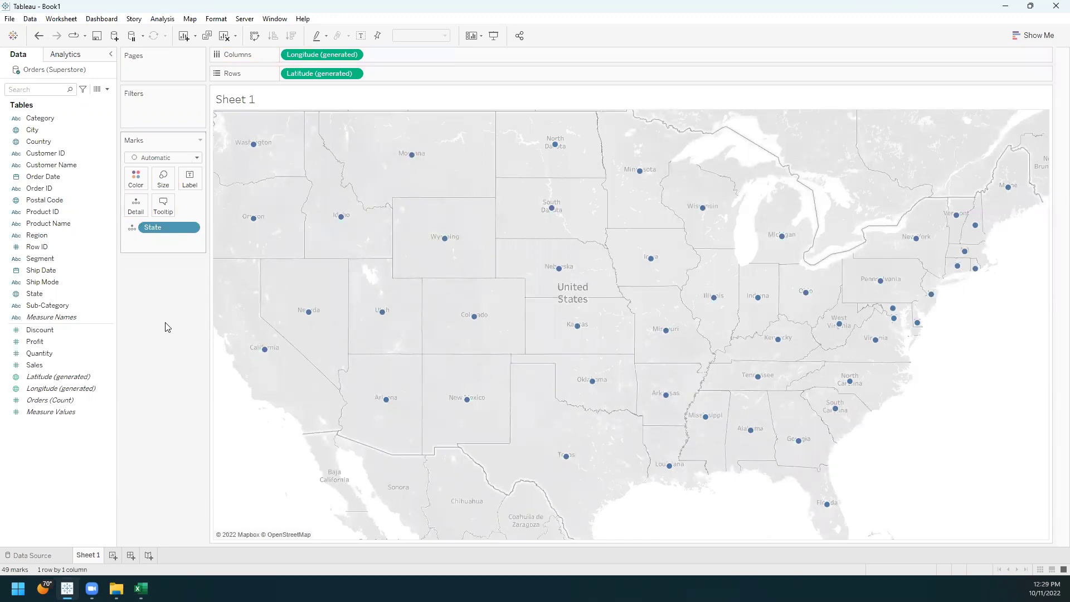
{"action": "left_click", "coordinate": [48, 342]}
{"action": "left_click_drag", "start_coordinate": [33, 344], "coordinate": [134, 184]}
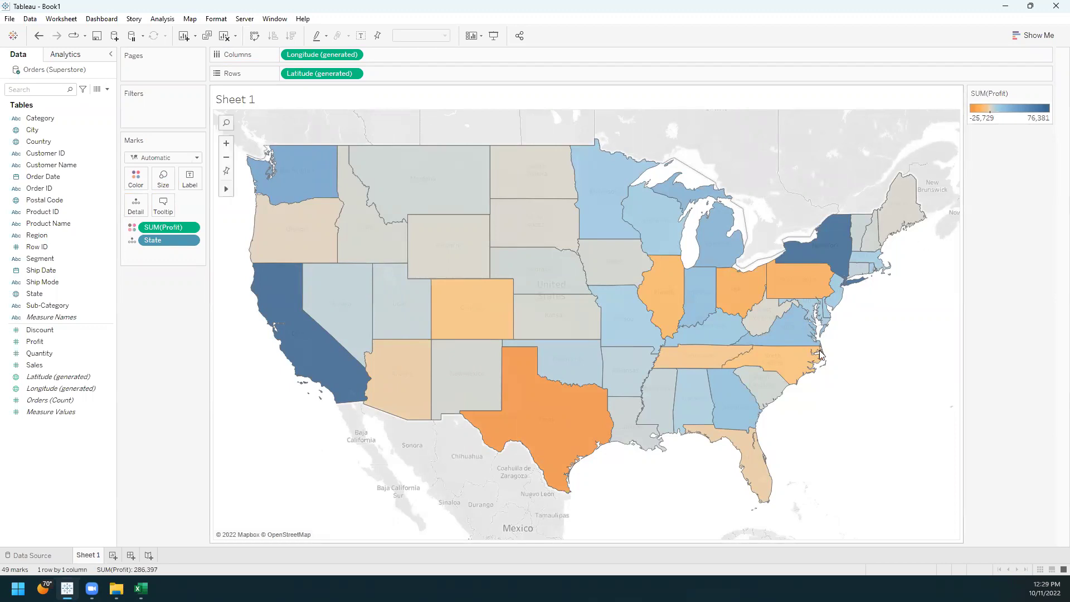
Step: Label each state on the map with its sum of Profit
{"action": "mouse_move", "coordinate": [535, 418]}
{"action": "mouse_move", "coordinate": [289, 310]}
{"action": "mouse_move", "coordinate": [285, 332]}
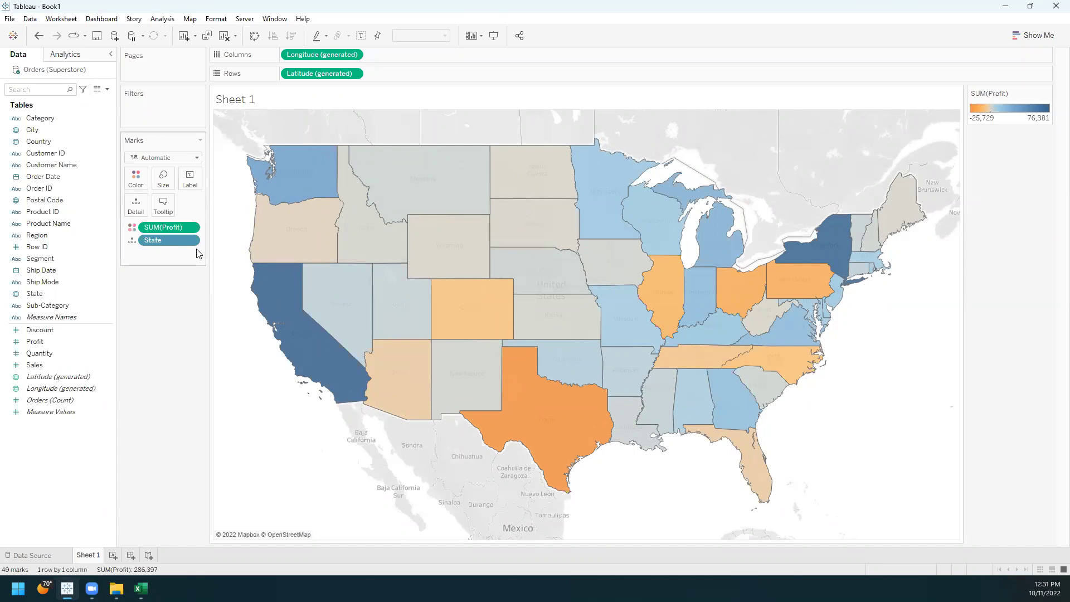
{"action": "left_click", "coordinate": [35, 343]}
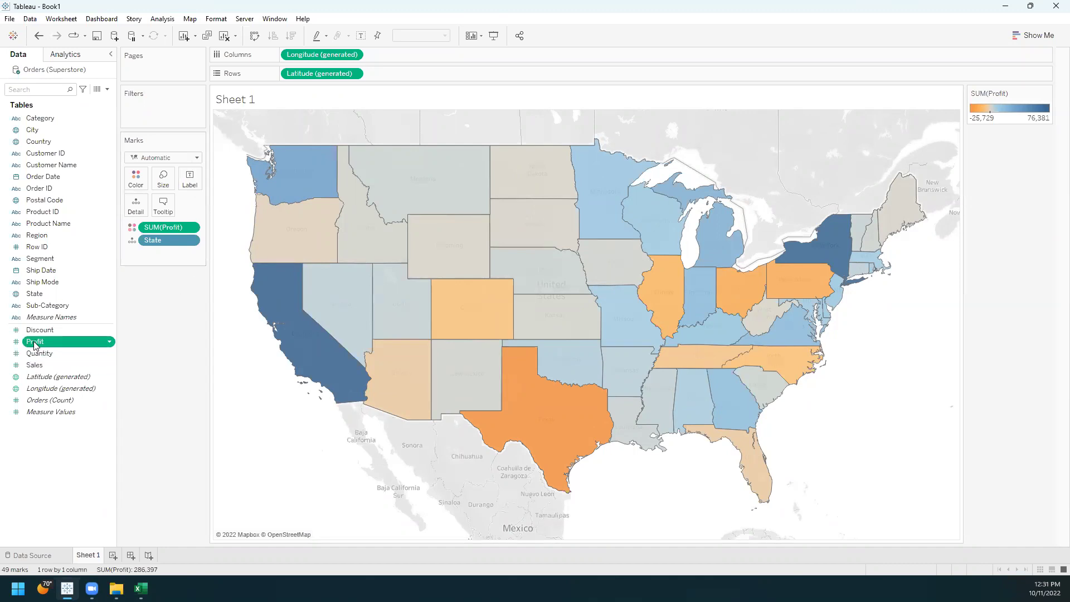
{"action": "left_click_drag", "start_coordinate": [34, 345], "coordinate": [190, 181]}
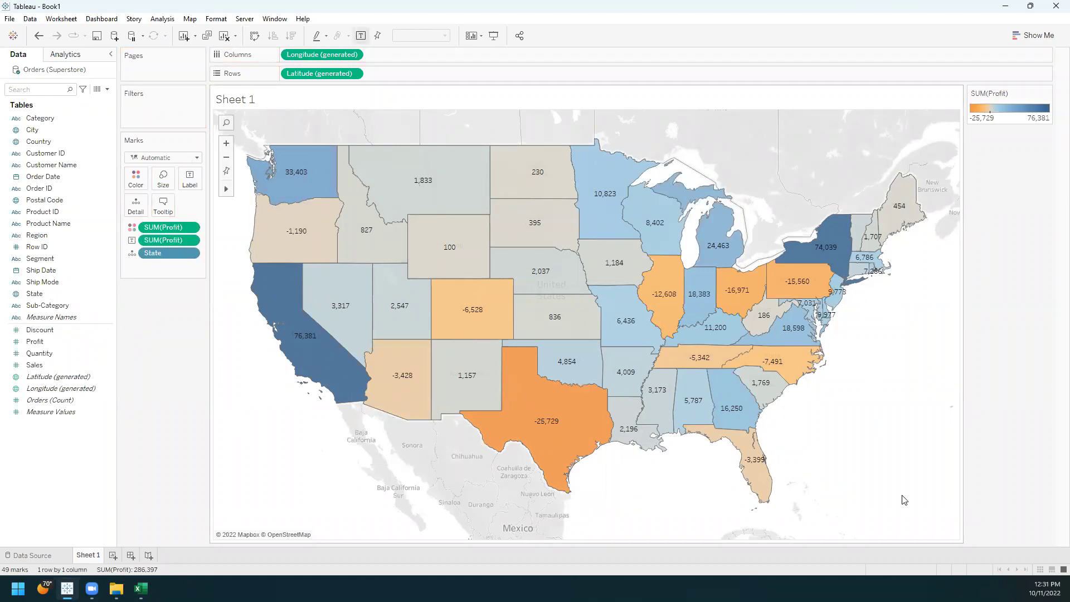
Step: Rename the Sheet 1 worksheet as Profit by State
{"action": "right_click", "coordinate": [87, 557]}
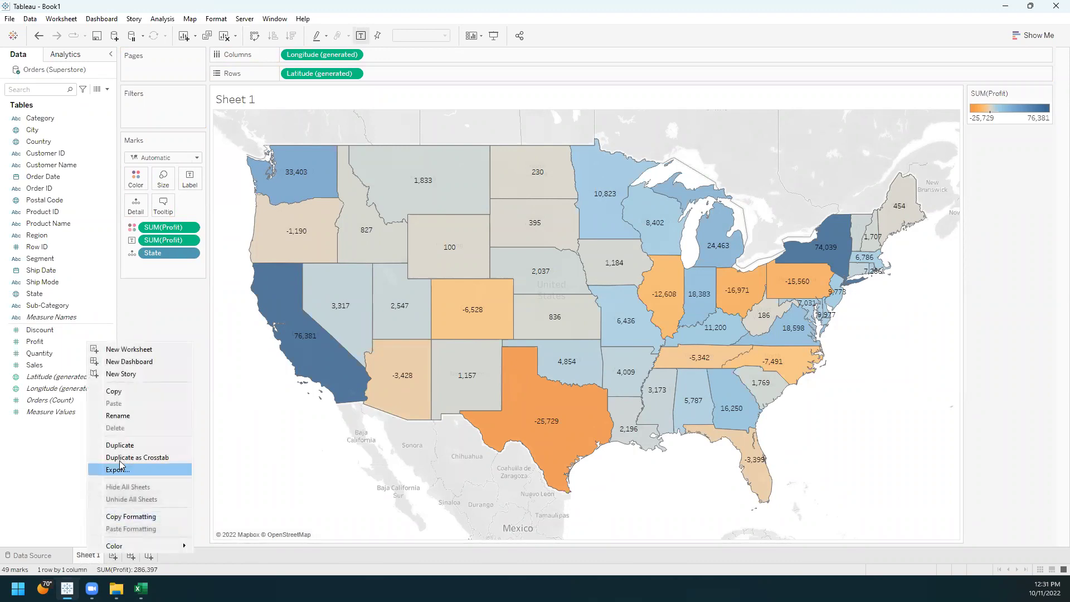
{"action": "left_click", "coordinate": [126, 415]}
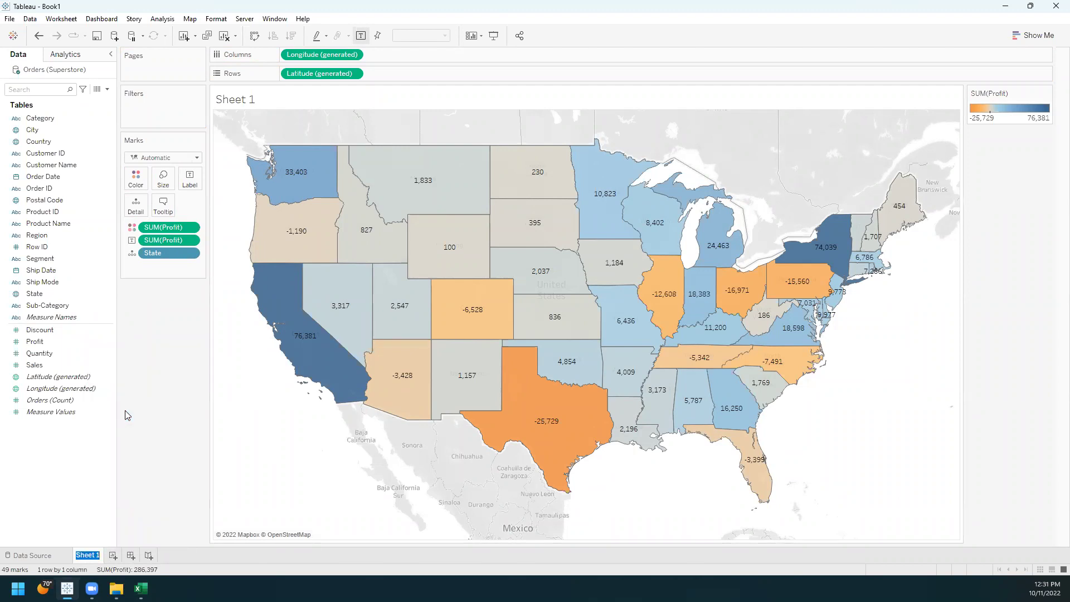
{"action": "type", "text": "Profit by State"}
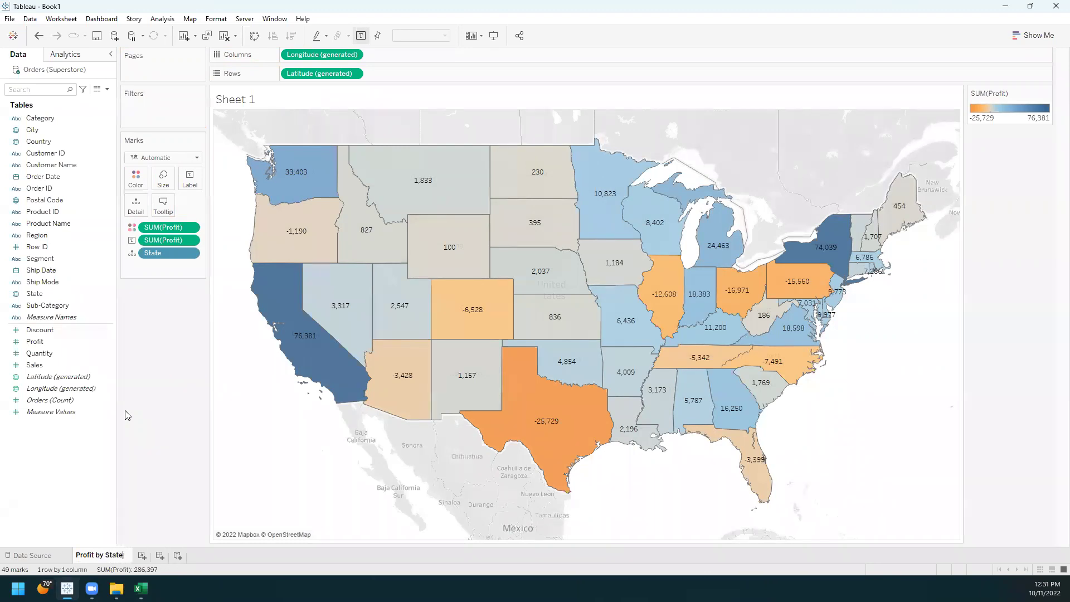
{"action": "key", "text": "Return"}
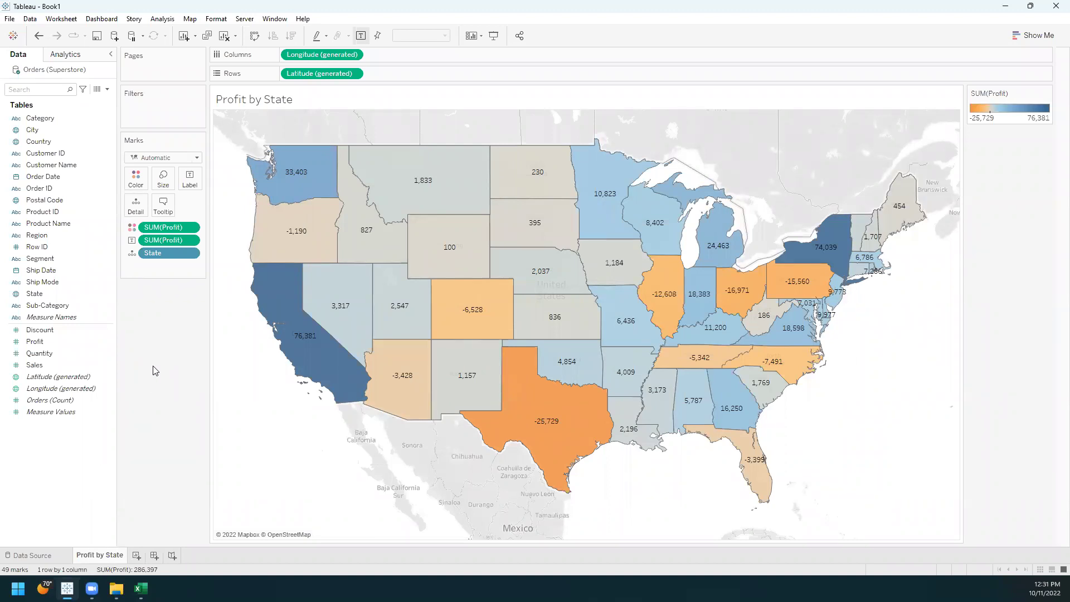
{"action": "left_click", "coordinate": [190, 240]}
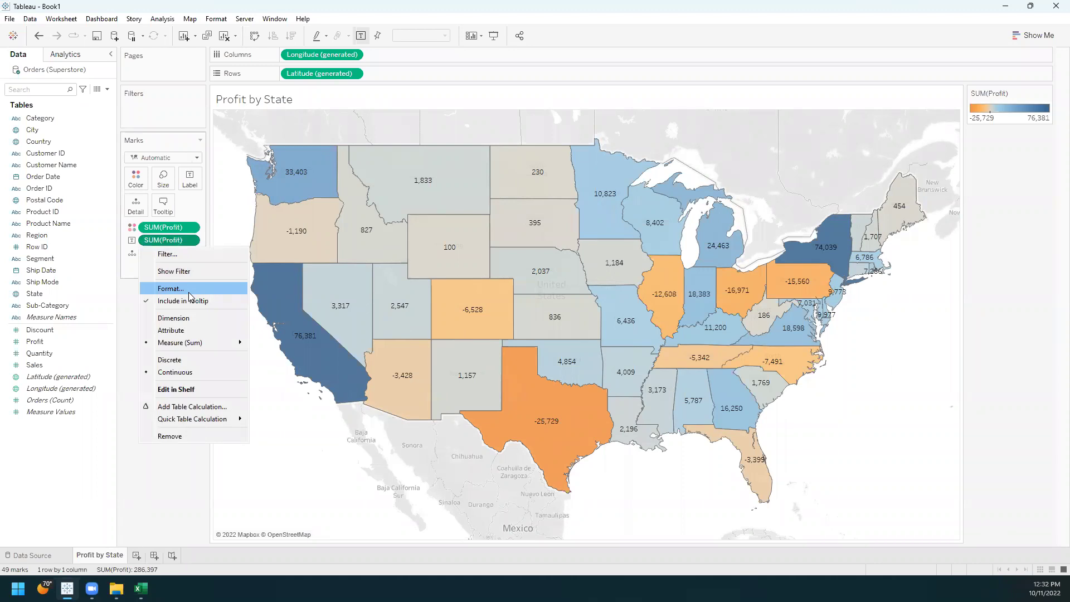
{"action": "left_click", "coordinate": [190, 296]}
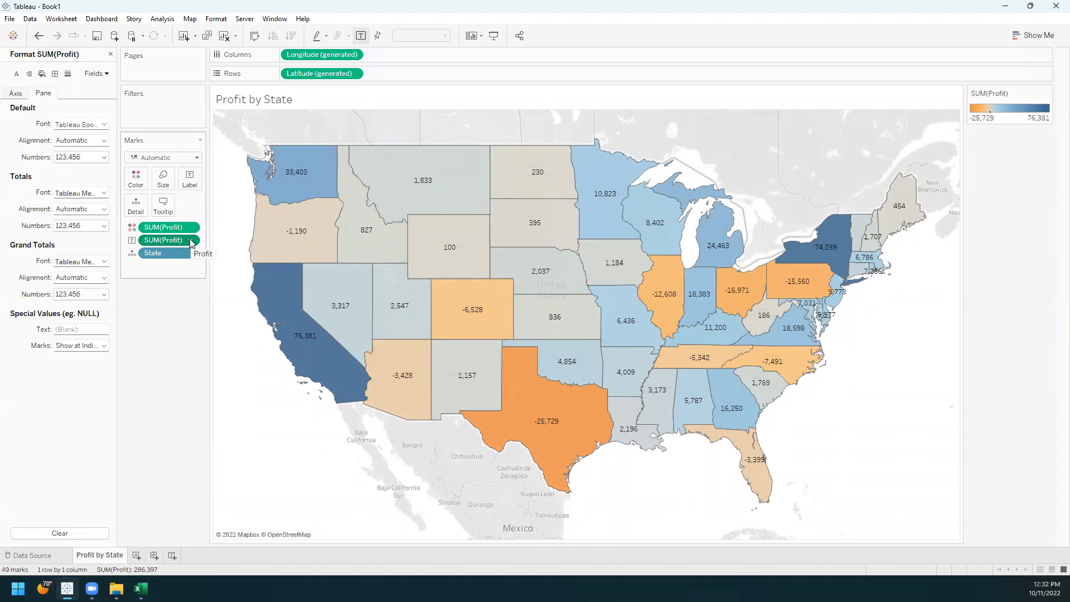
{"action": "left_click", "coordinate": [110, 54]}
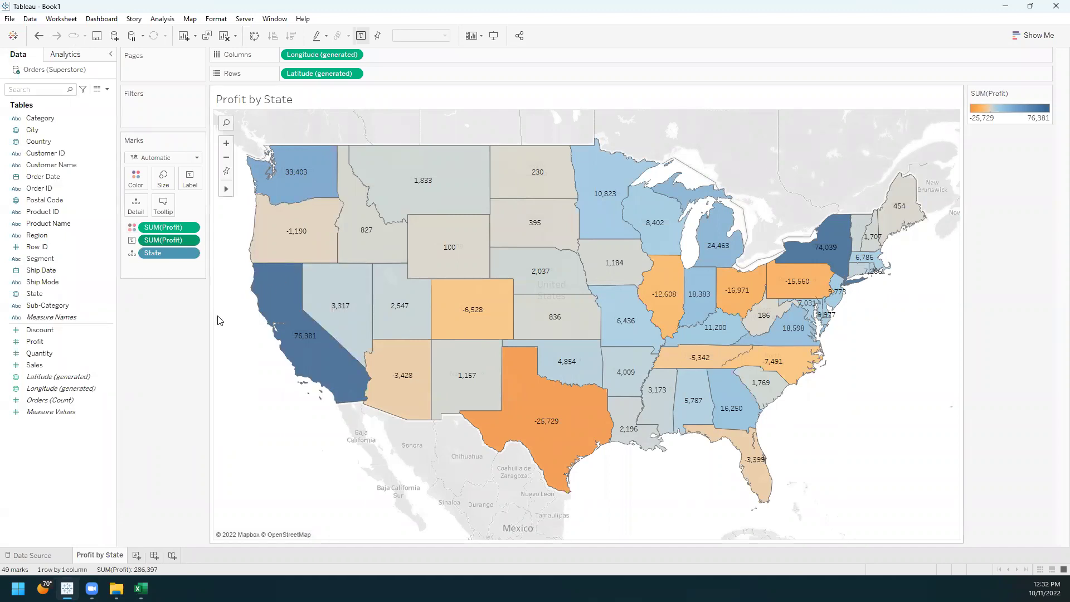
Step: Check several dates in the Order Date column of the Orders sheet in Excel, and return to Tableau
{"action": "left_click", "coordinate": [141, 589]}
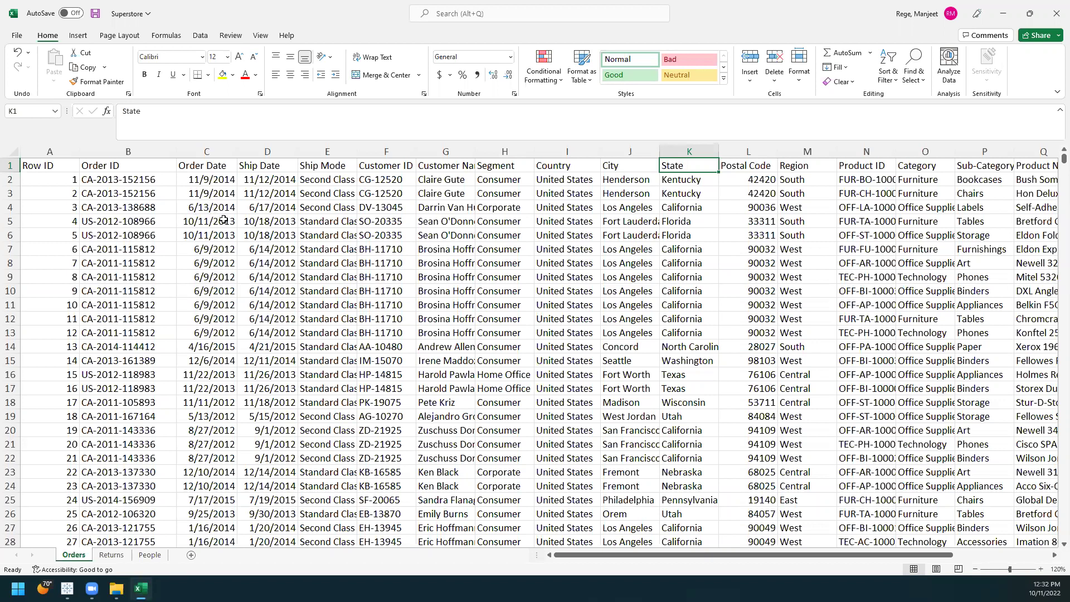
{"action": "left_click", "coordinate": [226, 181]}
{"action": "left_click", "coordinate": [221, 223]}
{"action": "left_click", "coordinate": [228, 251]}
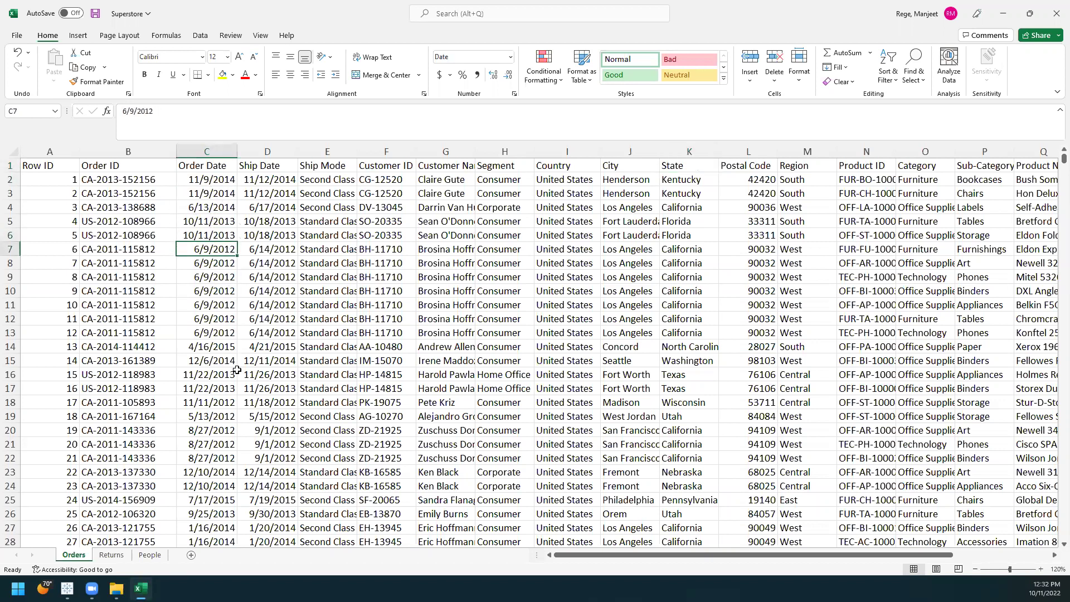
{"action": "left_click", "coordinate": [221, 348]}
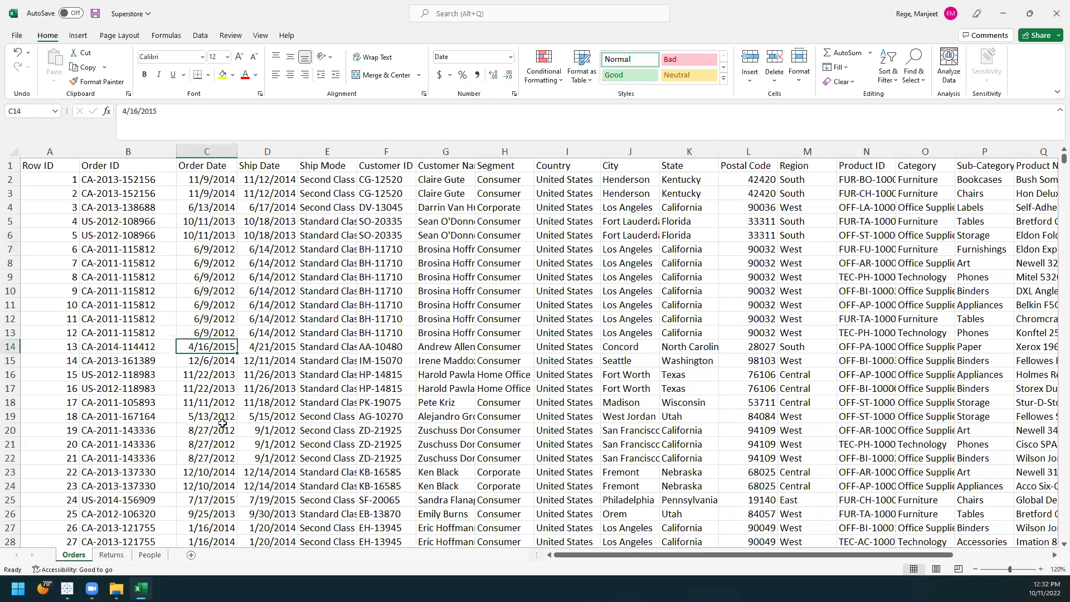
{"action": "left_click", "coordinate": [1003, 13]}
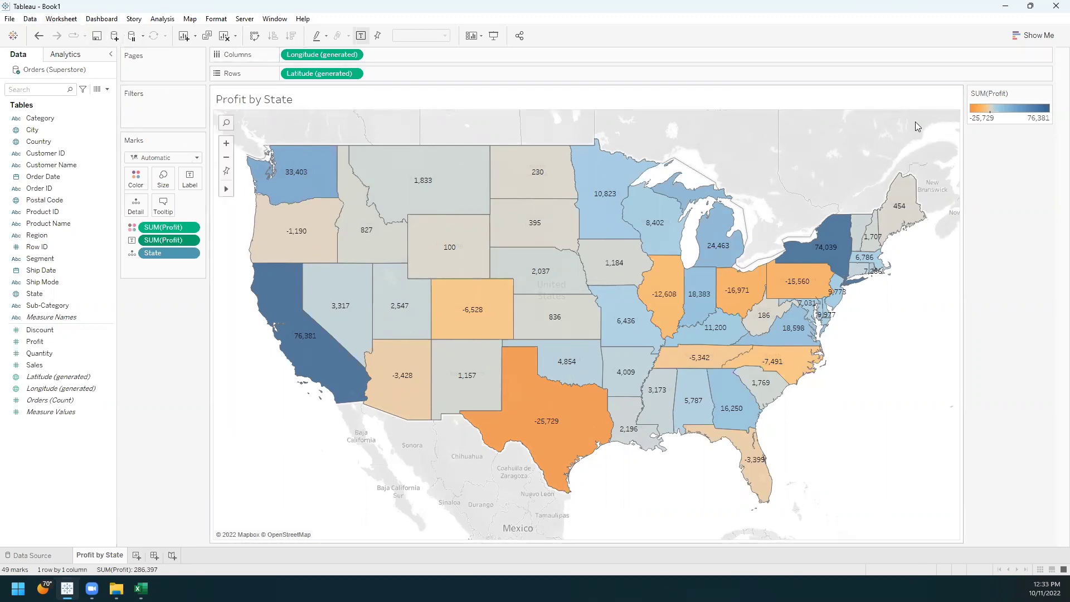
Step: Export the map worksheet as a PNG image named Profit by State into the data folder on the Desktop
{"action": "left_click", "coordinate": [59, 20]}
{"action": "mouse_move", "coordinate": [139, 62]}
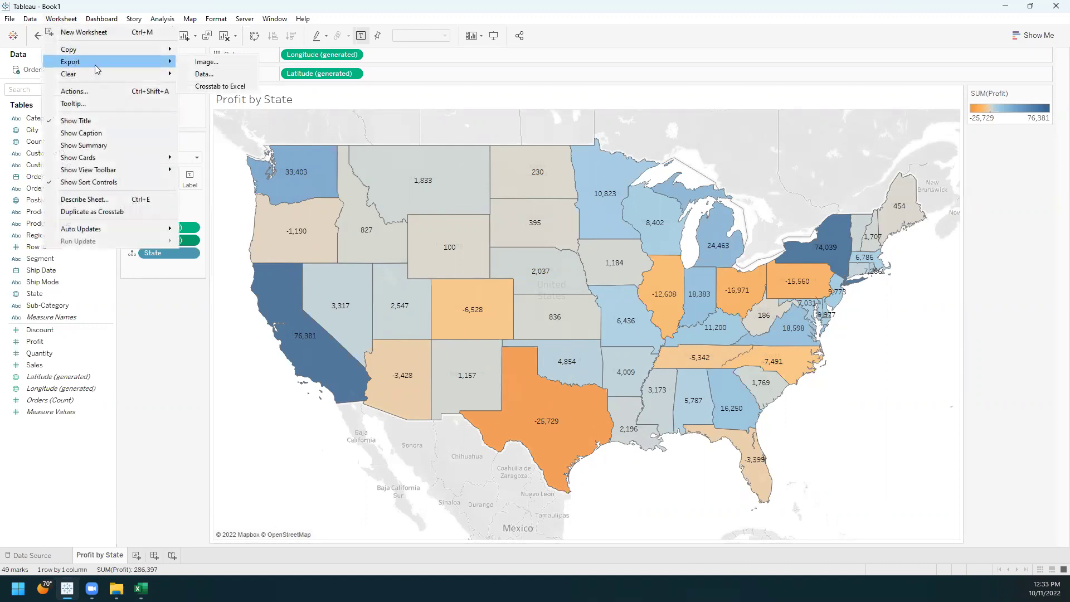
{"action": "left_click", "coordinate": [207, 64]}
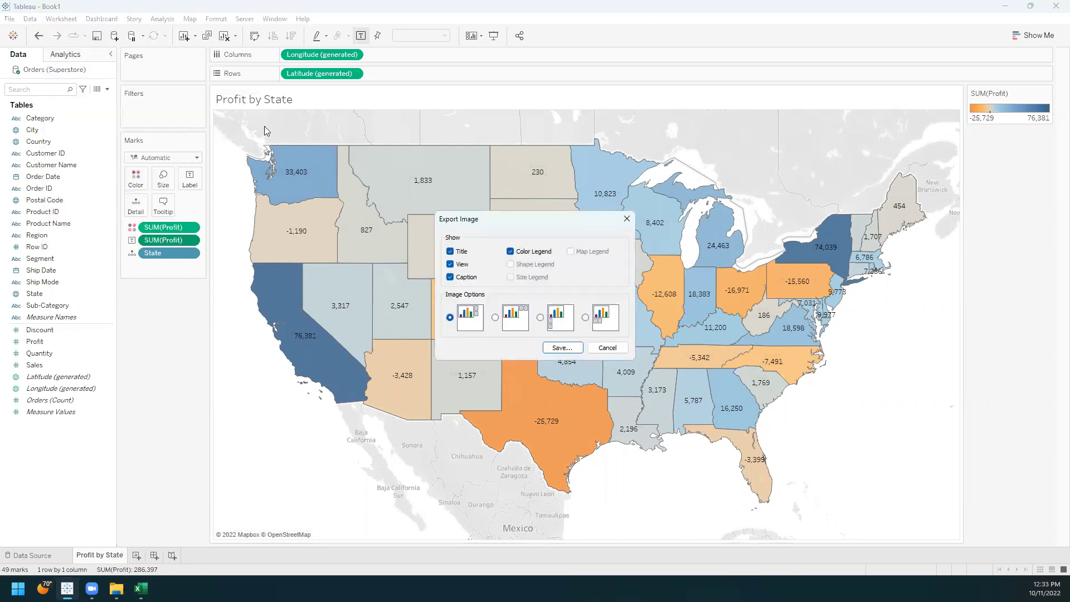
{"action": "left_click", "coordinate": [561, 348]}
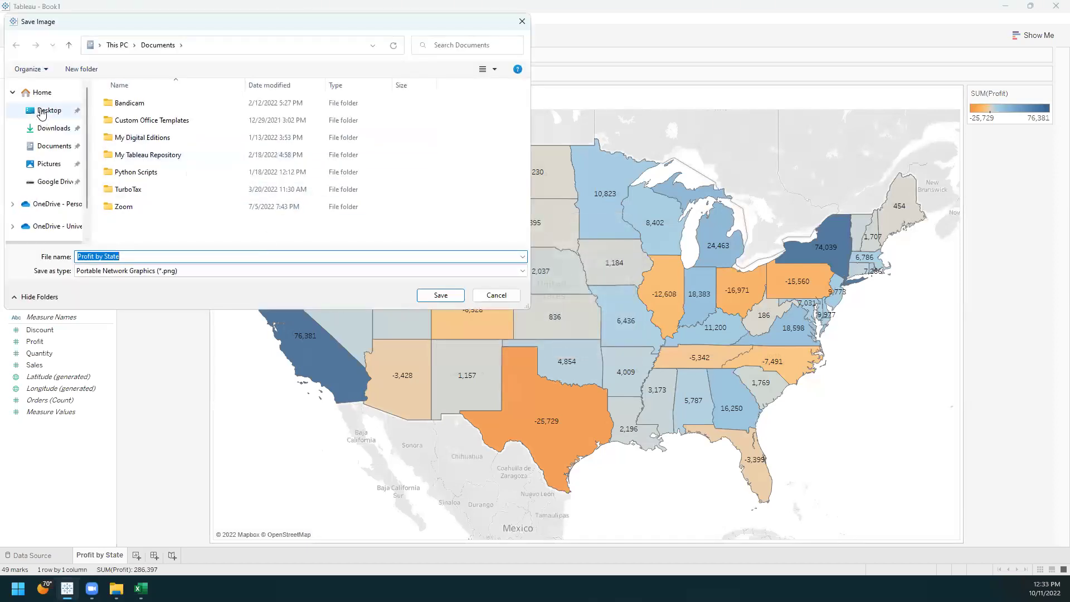
{"action": "left_click", "coordinate": [41, 111]}
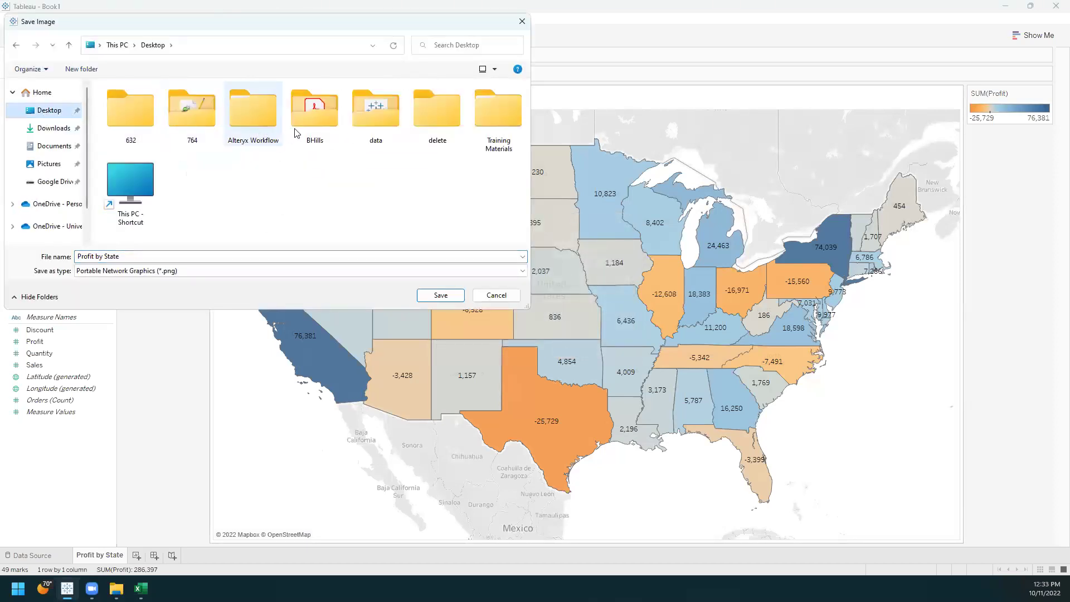
{"action": "double_click", "coordinate": [380, 118]}
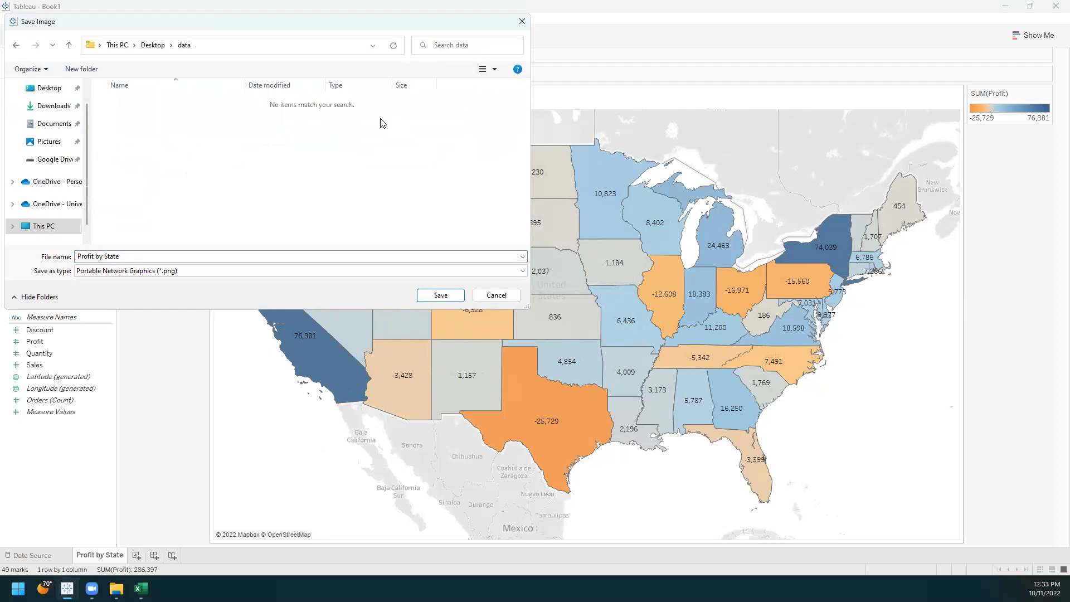
{"action": "left_click", "coordinate": [449, 296]}
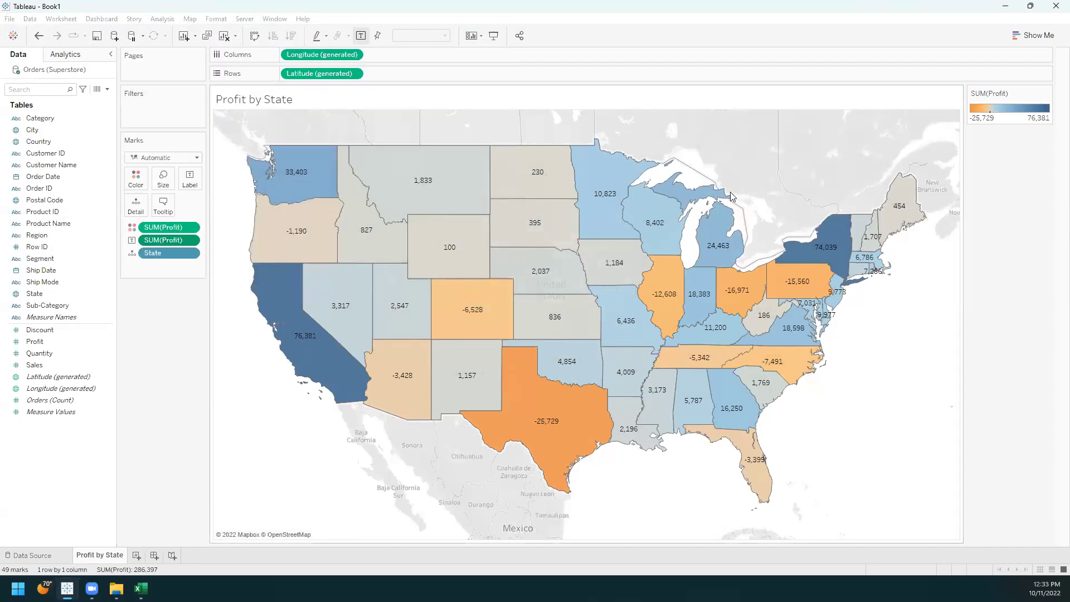
Step: View the exported Profit by State image from the data folder, and return to Tableau
{"action": "left_click", "coordinate": [1006, 6]}
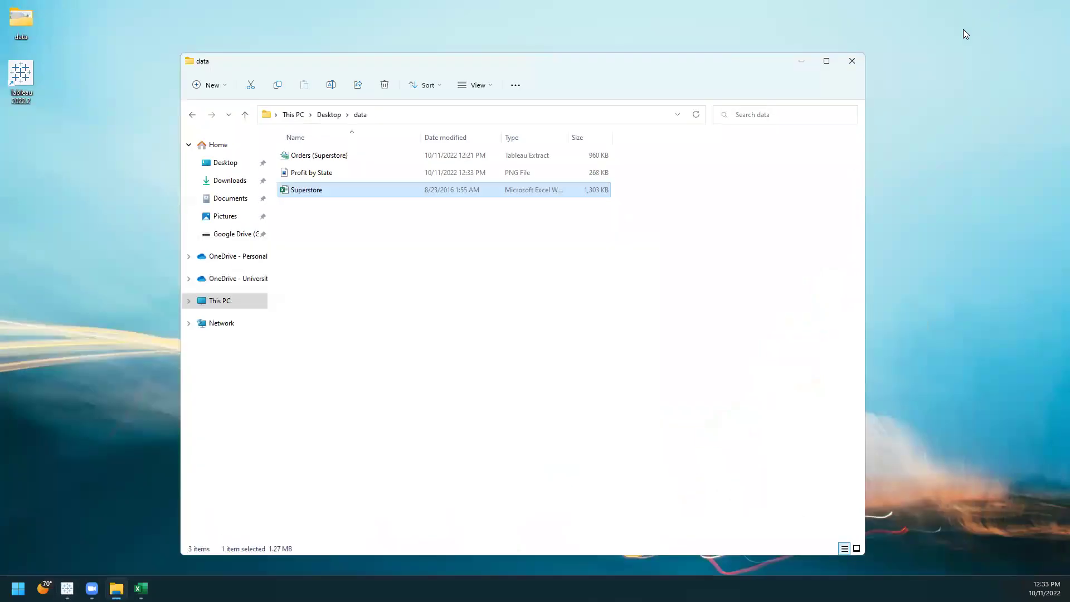
{"action": "double_click", "coordinate": [313, 174]}
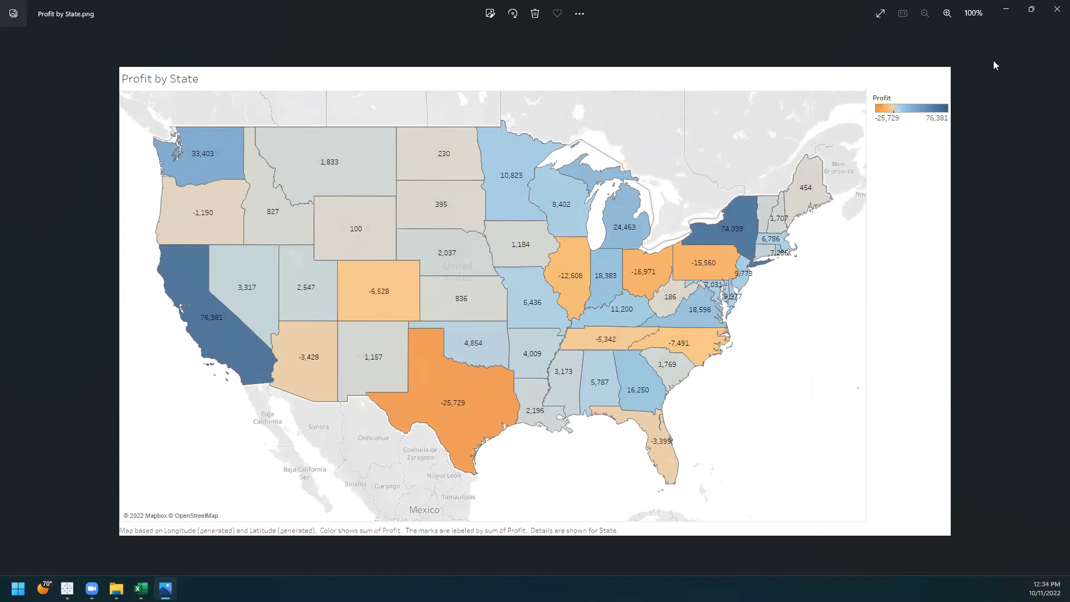
{"action": "left_click", "coordinate": [1055, 11]}
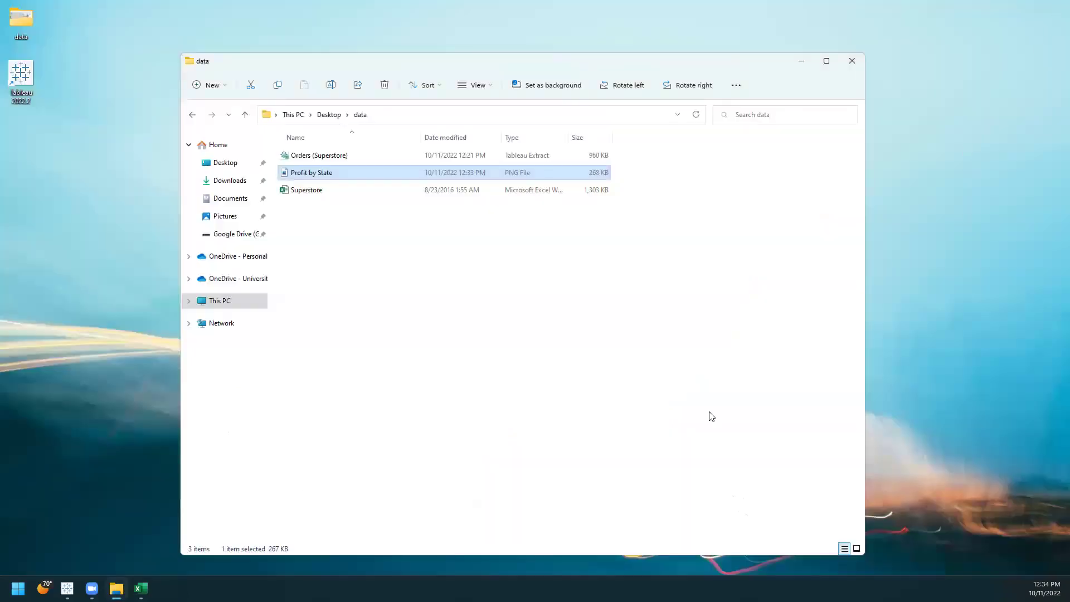
{"action": "left_click", "coordinate": [67, 588]}
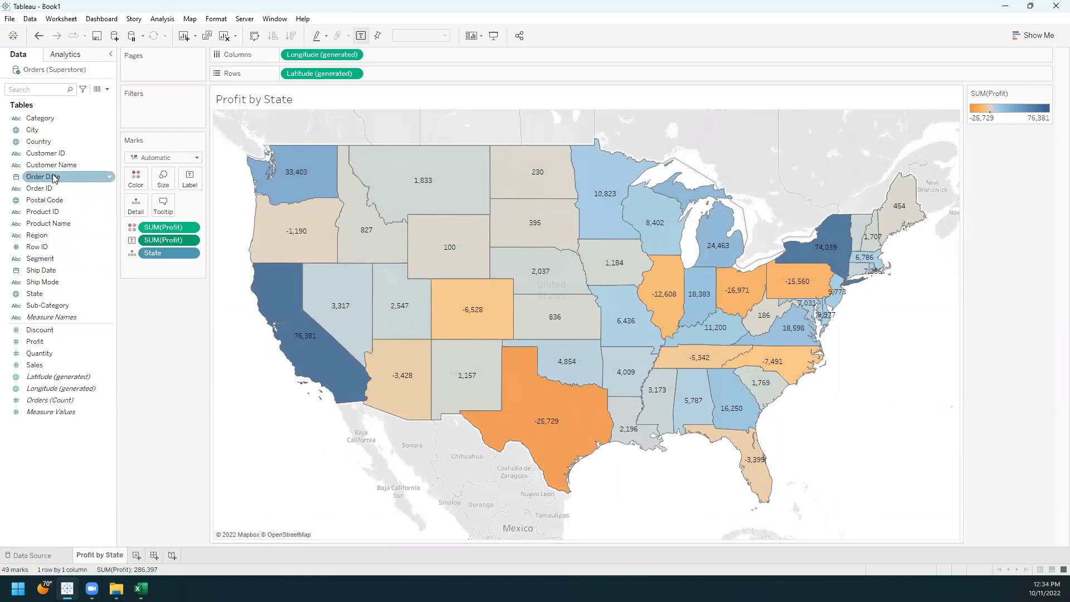
Step: Filter the map by the years of Order Date, with all years from 2012 to 2015 included
{"action": "left_click_drag", "start_coordinate": [46, 176], "coordinate": [152, 111]}
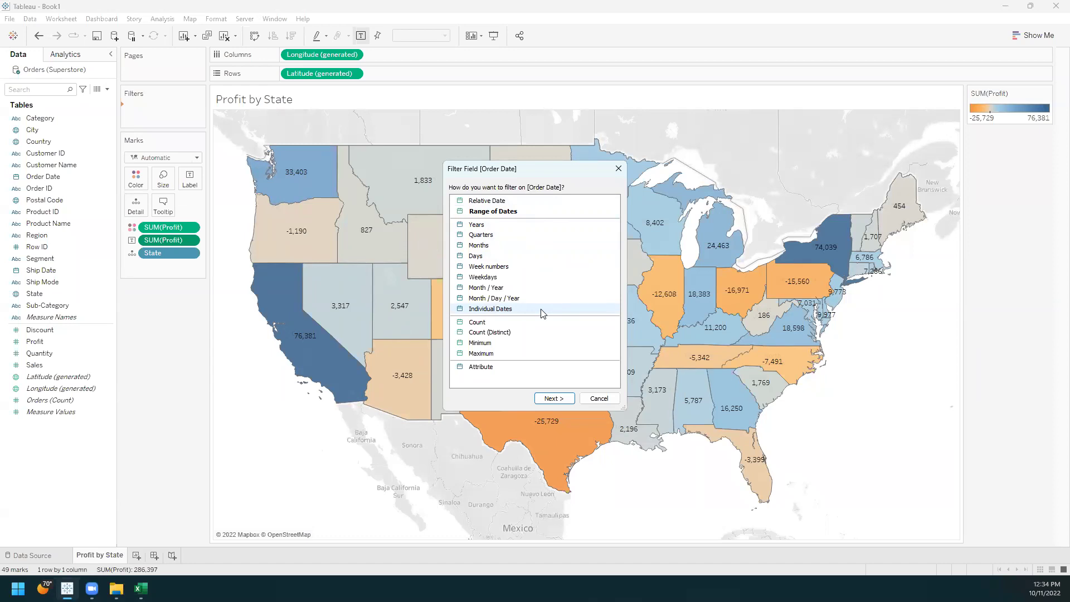
{"action": "left_click", "coordinate": [477, 225]}
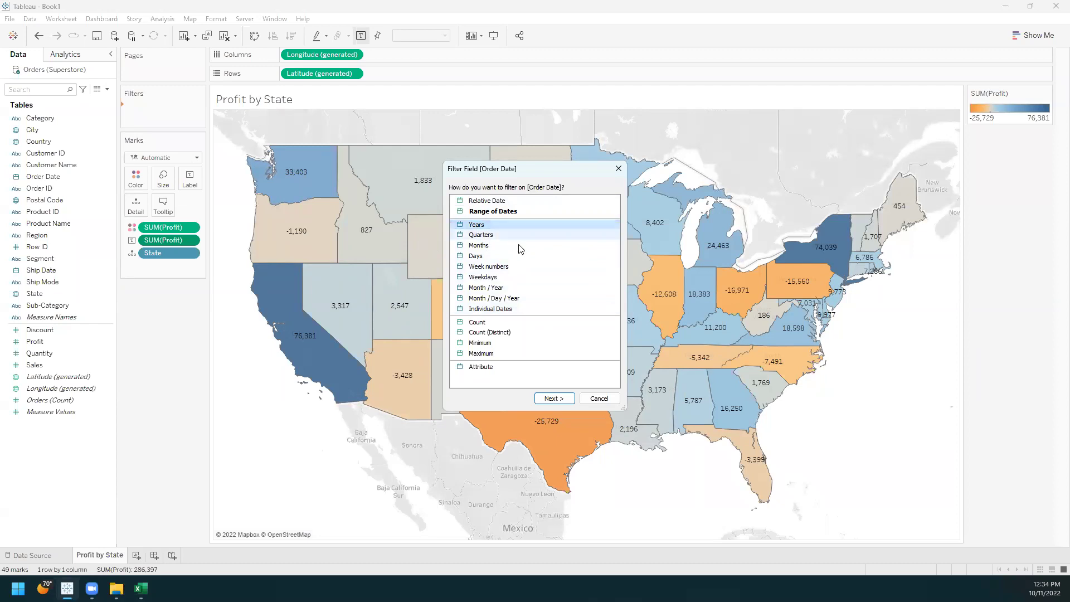
{"action": "left_click", "coordinate": [566, 399]}
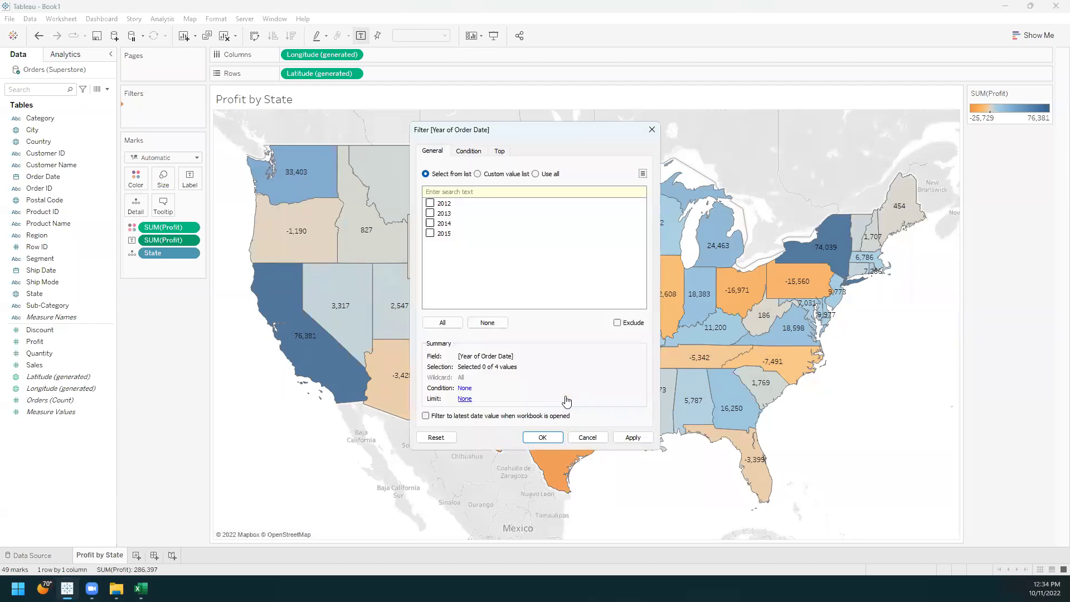
{"action": "left_click", "coordinate": [452, 324]}
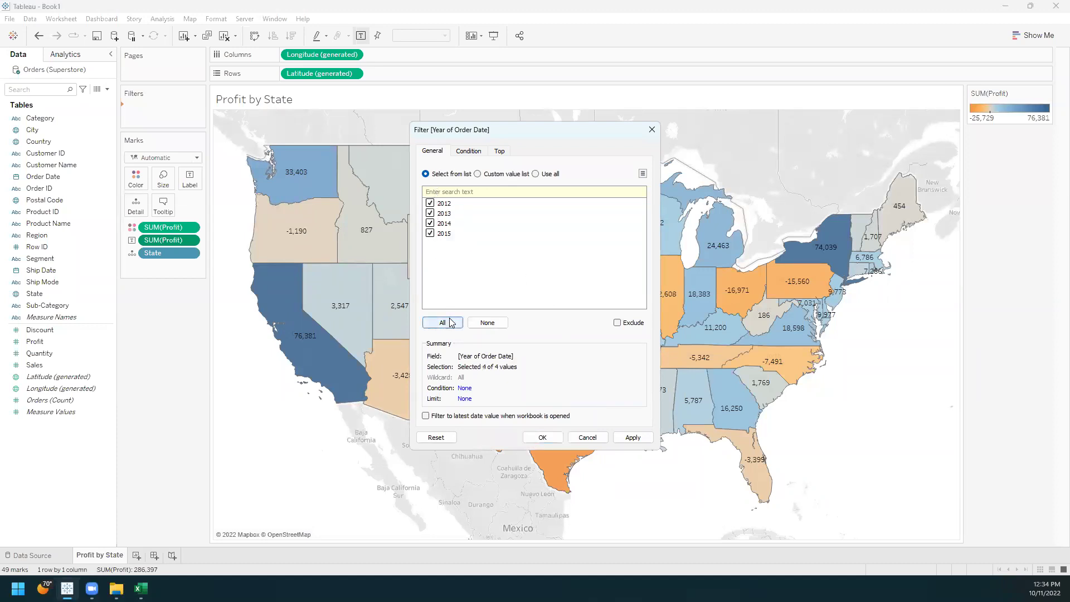
{"action": "left_click", "coordinate": [636, 440]}
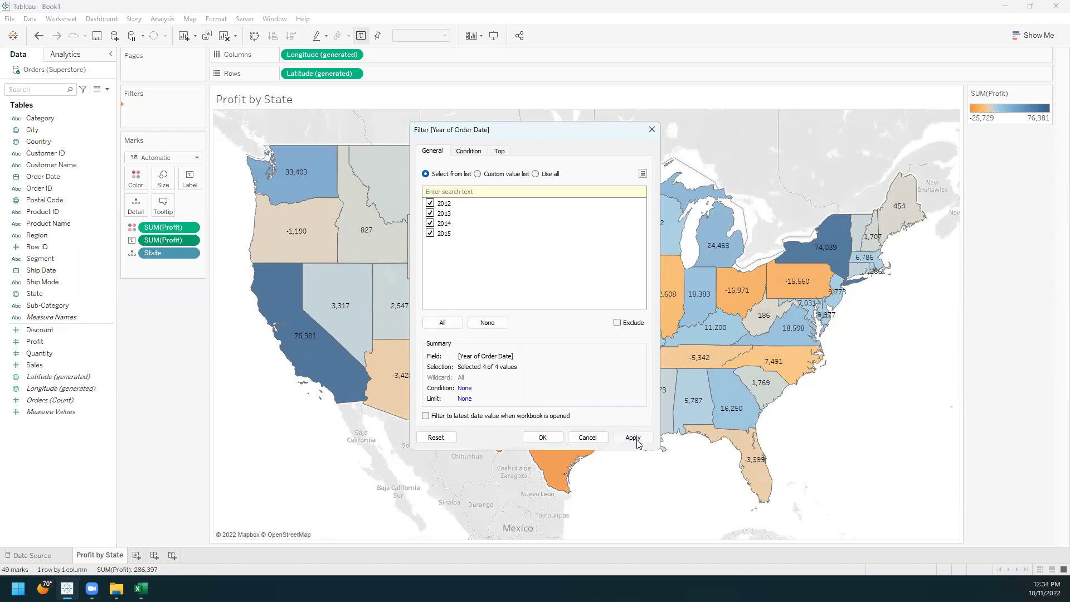
{"action": "left_click", "coordinate": [542, 437]}
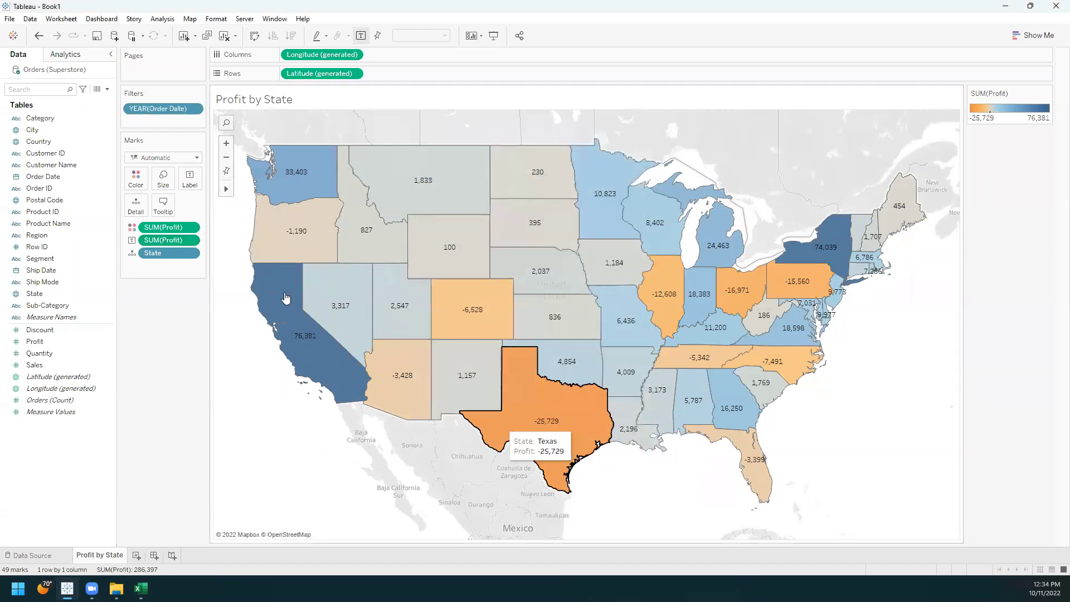
Step: Show the Order Date year filter beside the map and remove the "All" value from its options
{"action": "left_click", "coordinate": [194, 109]}
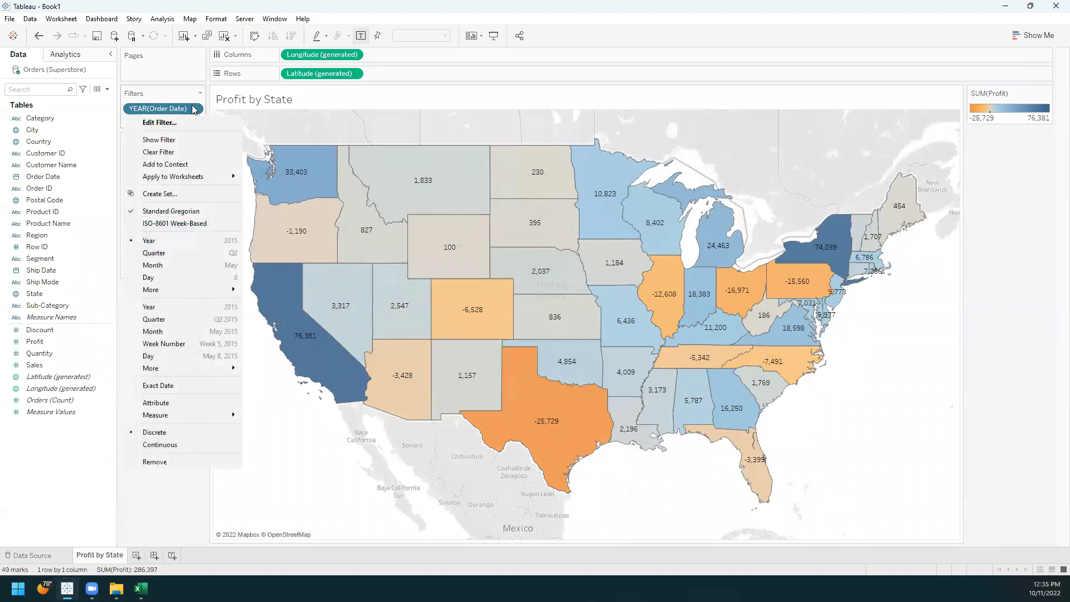
{"action": "left_click", "coordinate": [180, 139]}
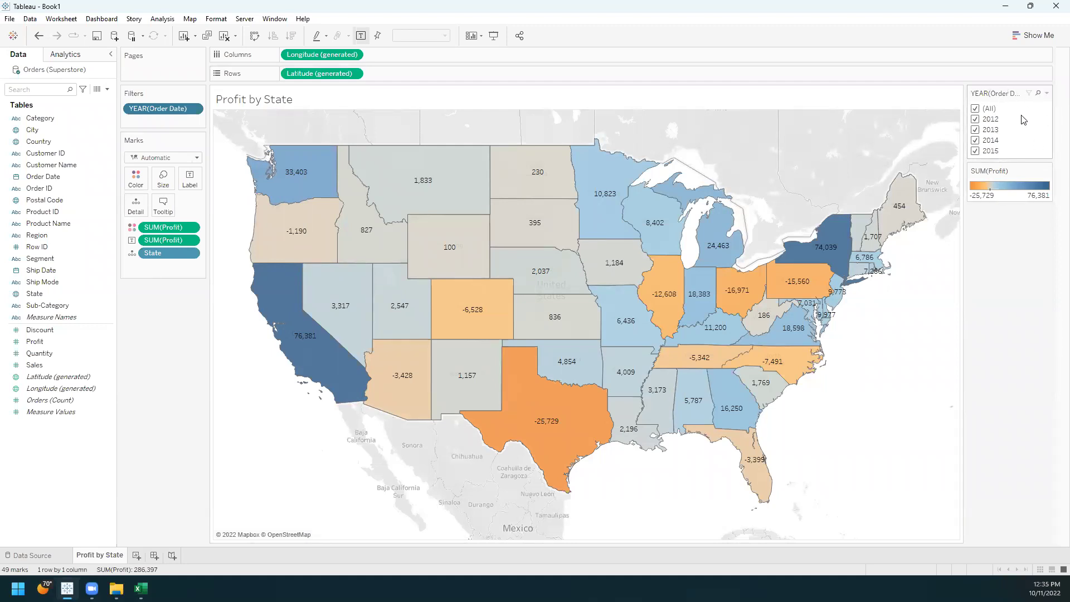
{"action": "left_click", "coordinate": [1047, 93]}
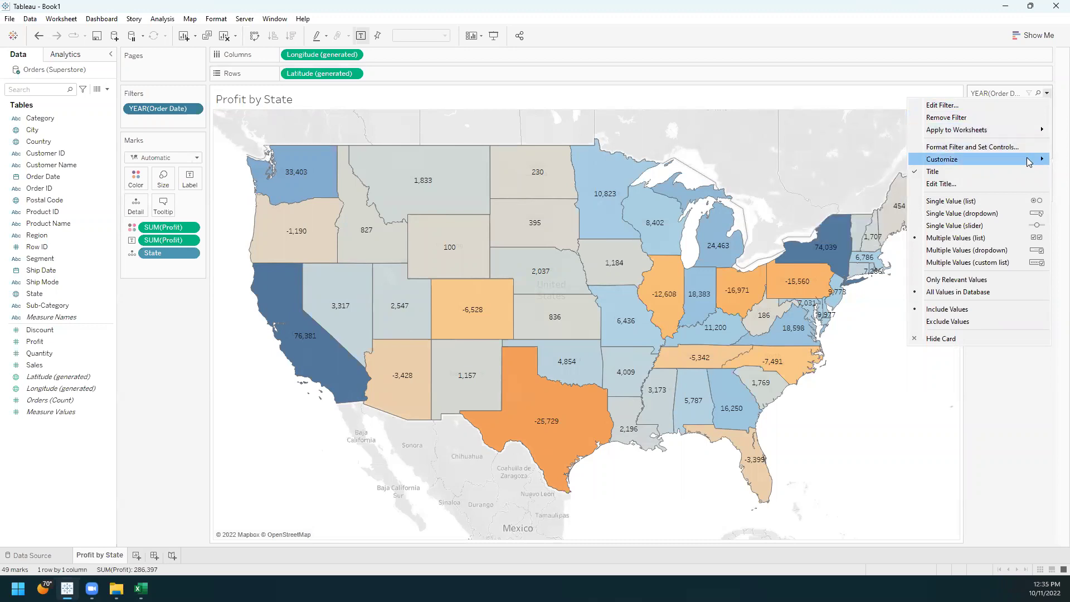
{"action": "mouse_move", "coordinate": [1027, 158]}
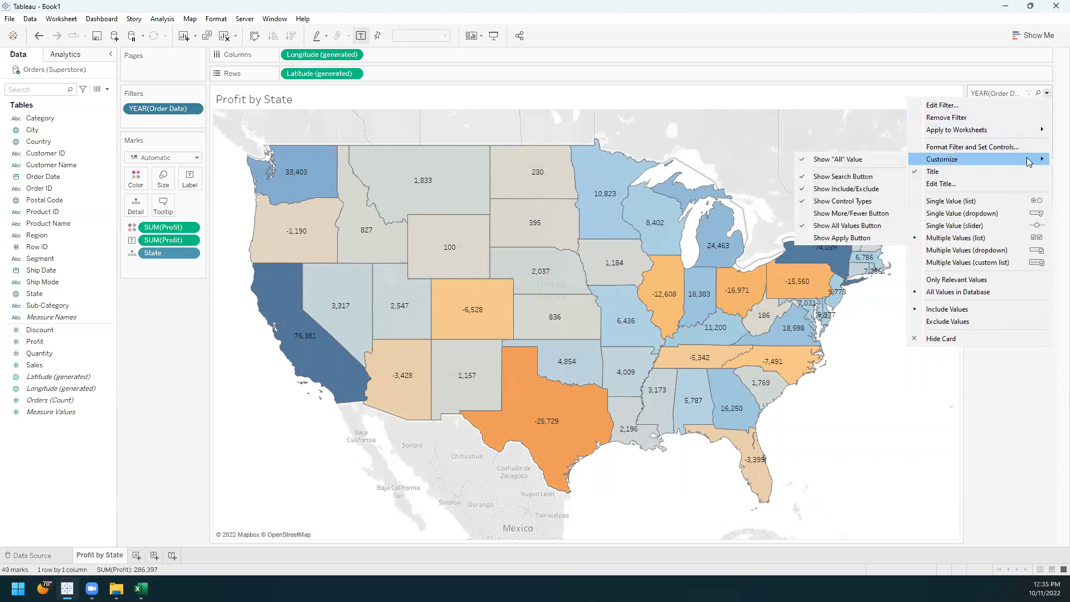
{"action": "left_click", "coordinate": [861, 160]}
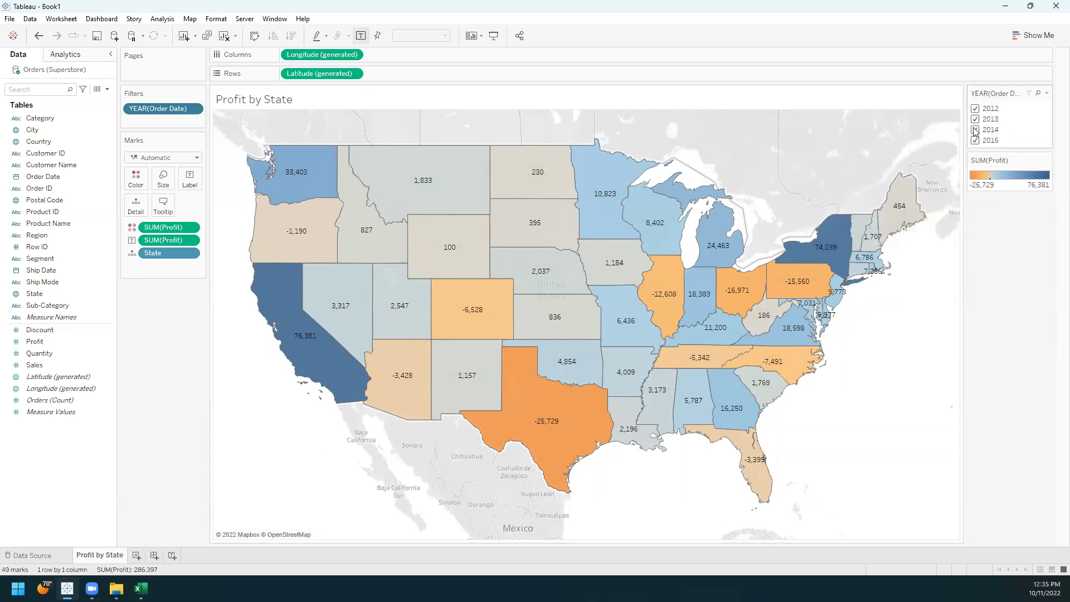
Step: Change the year filter to a single value slider and step the map through the years to 2015 and back to 2012
{"action": "left_click", "coordinate": [1046, 93]}
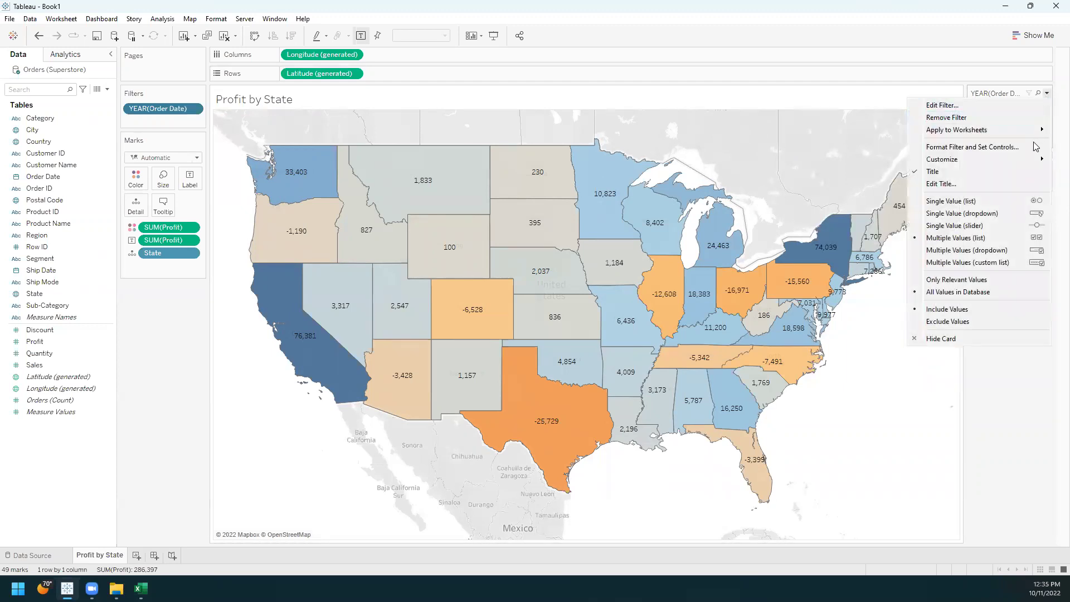
{"action": "left_click", "coordinate": [999, 225]}
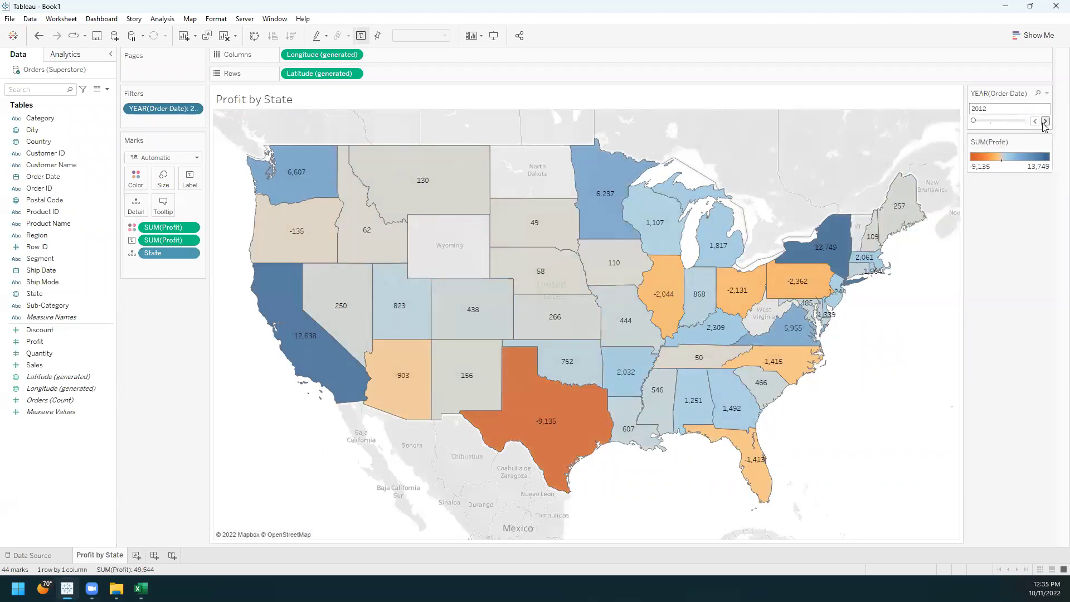
{"action": "left_click", "coordinate": [1046, 121]}
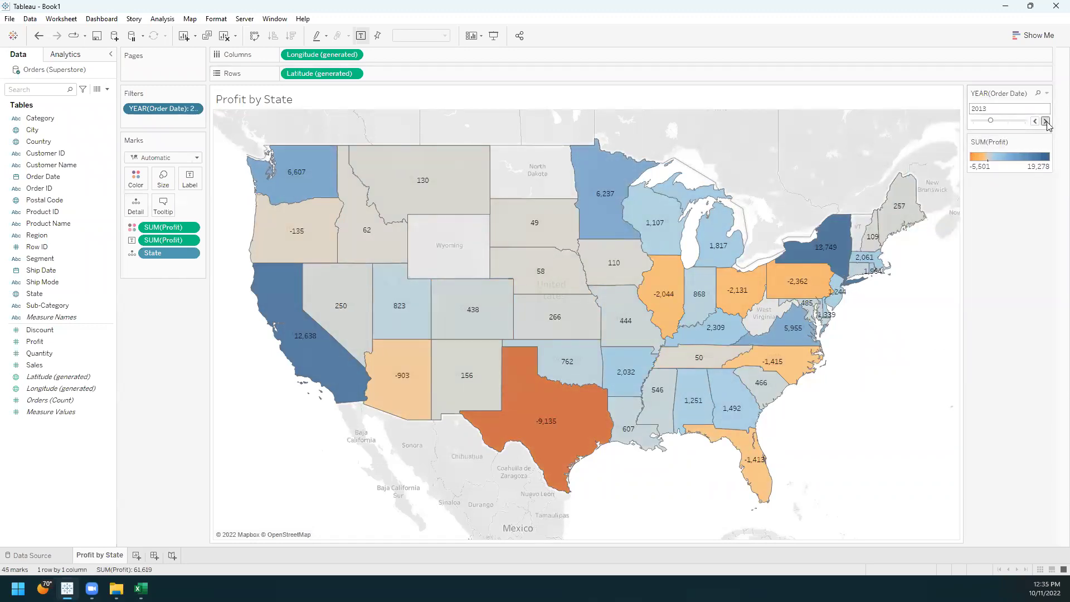
{"action": "left_click", "coordinate": [1045, 121]}
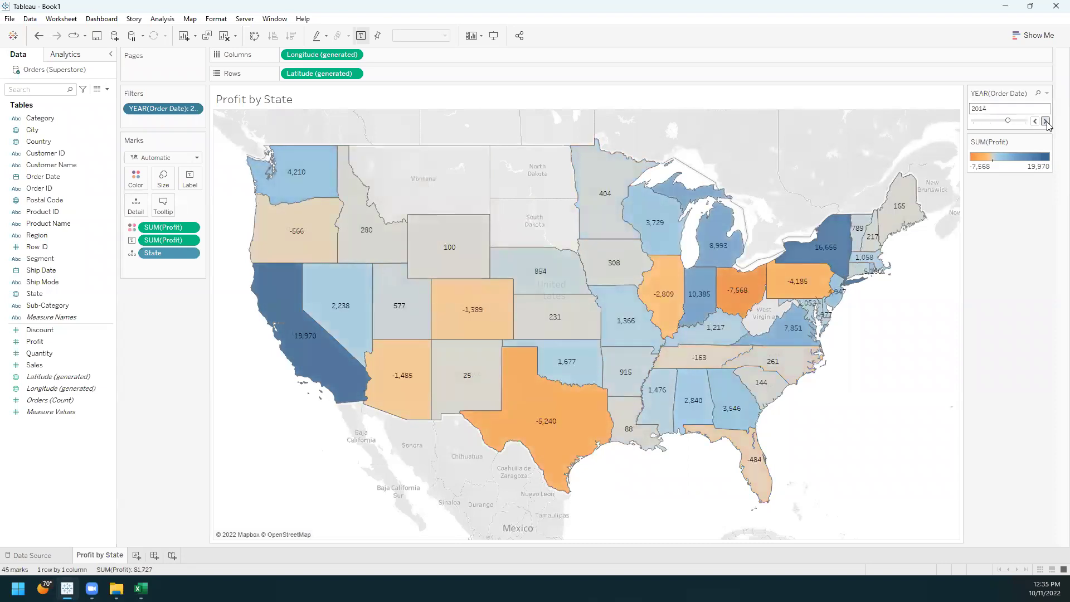
{"action": "left_click", "coordinate": [1045, 121]}
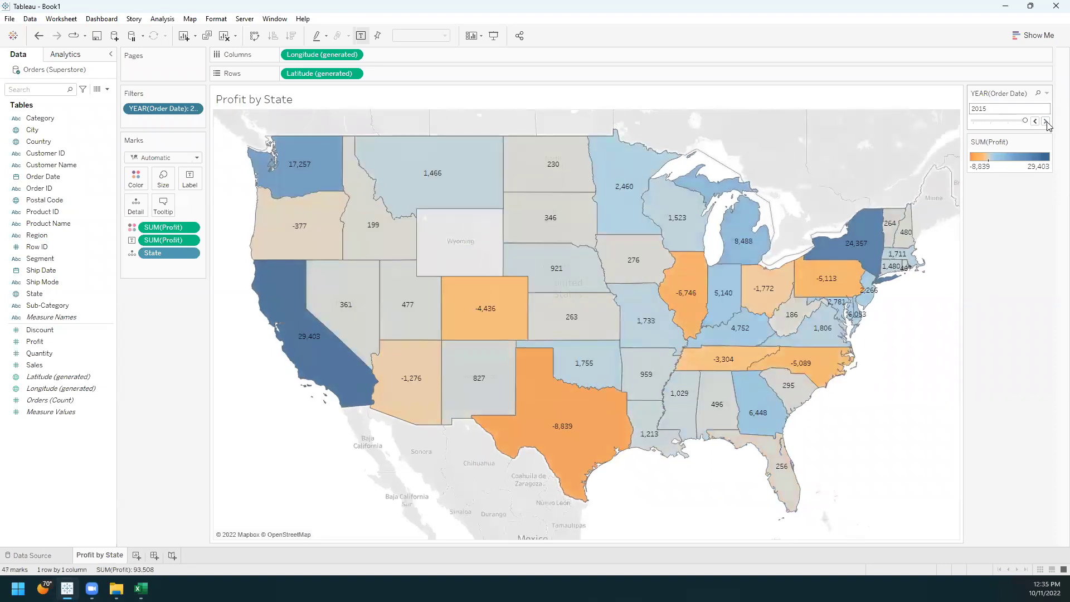
{"action": "left_click", "coordinate": [1035, 122]}
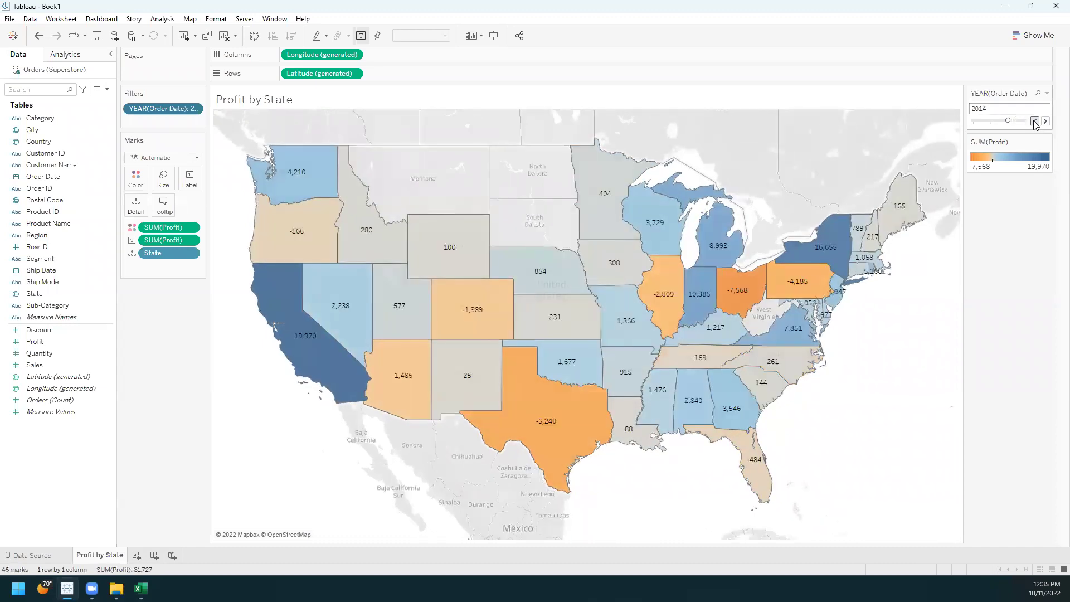
{"action": "left_click", "coordinate": [1034, 122]}
{"action": "left_click", "coordinate": [1034, 122]}
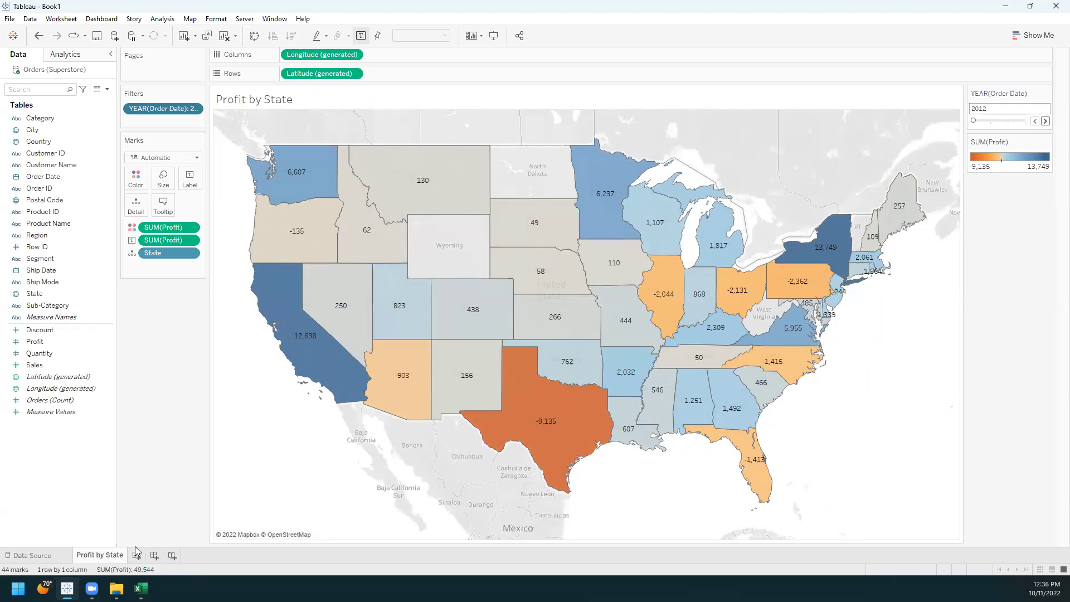
Step: Add a new worksheet to the workbook, and switch to the Profit by State sheet and back to the new one
{"action": "left_click", "coordinate": [63, 19]}
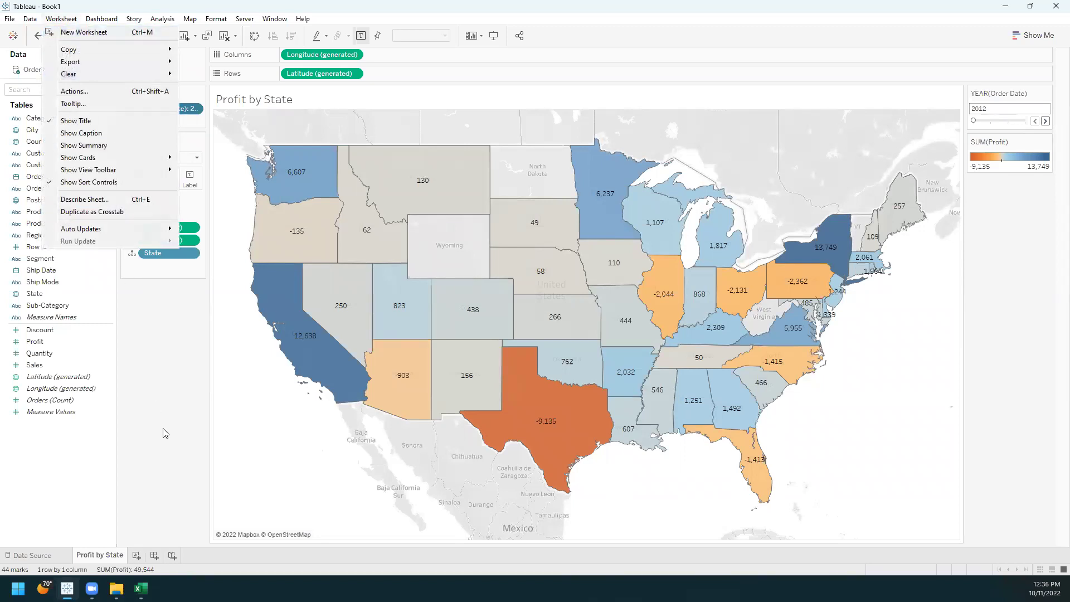
{"action": "left_click", "coordinate": [78, 34]}
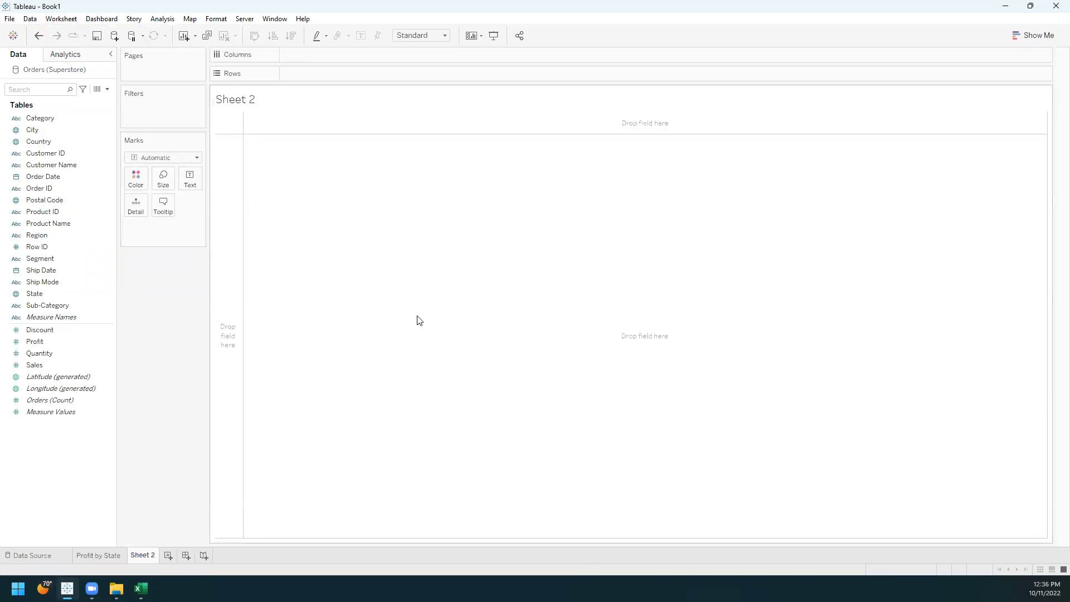
{"action": "left_click", "coordinate": [100, 556]}
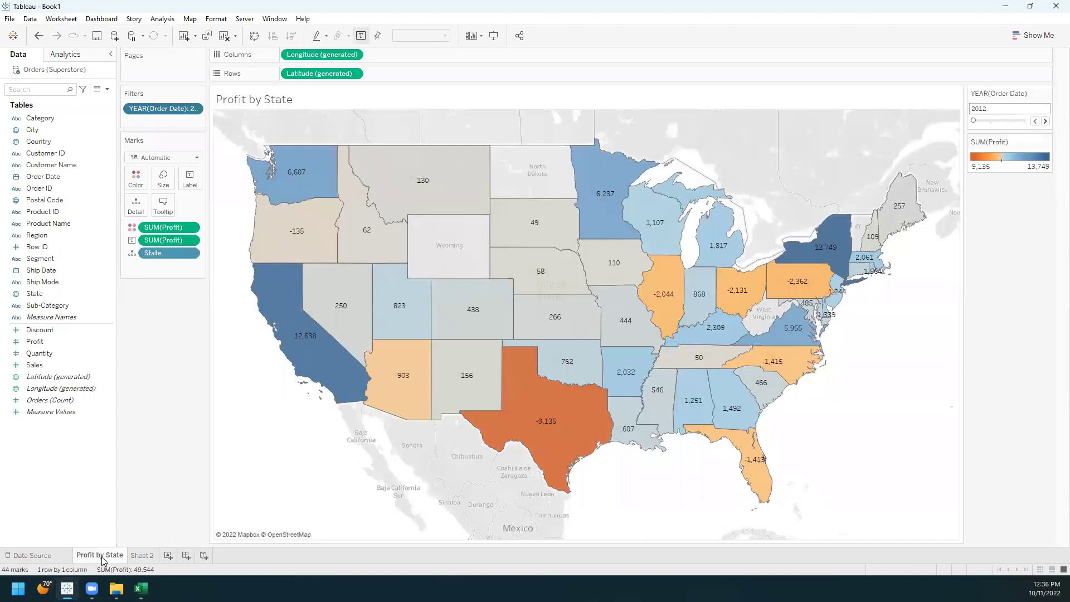
{"action": "left_click", "coordinate": [141, 556]}
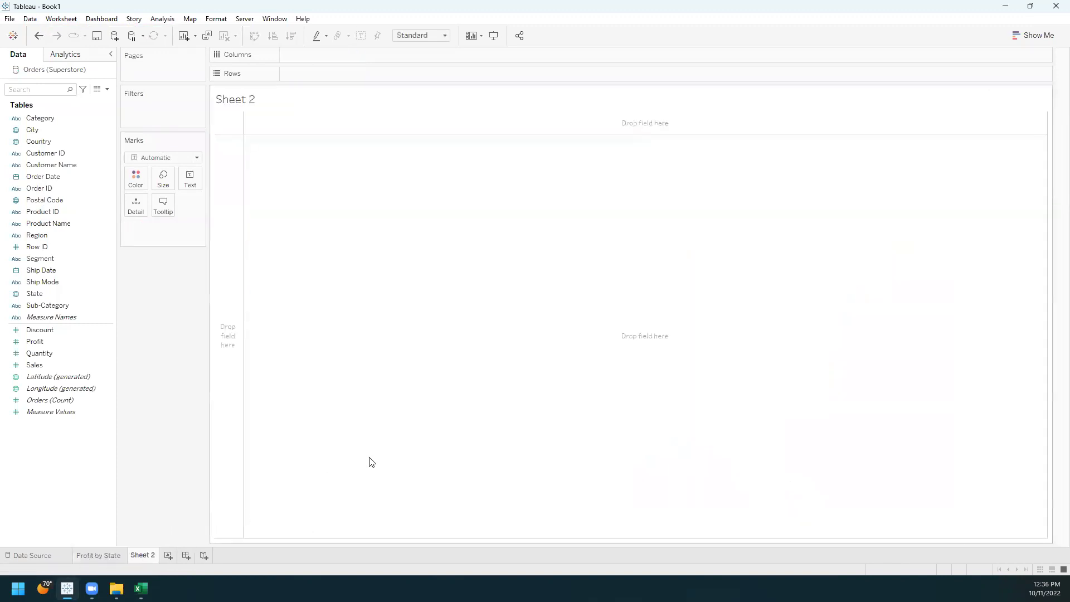
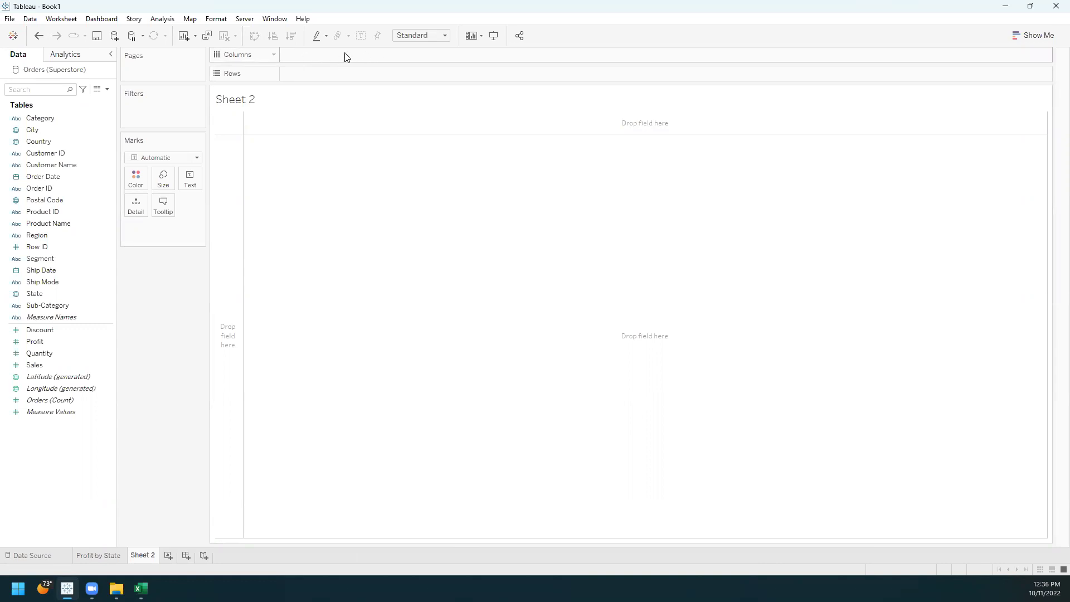
Step: Build a bar chart on Sheet 2 with Category as columns and the sum of Sales as rows
{"action": "left_click_drag", "start_coordinate": [49, 123], "coordinate": [329, 54]}
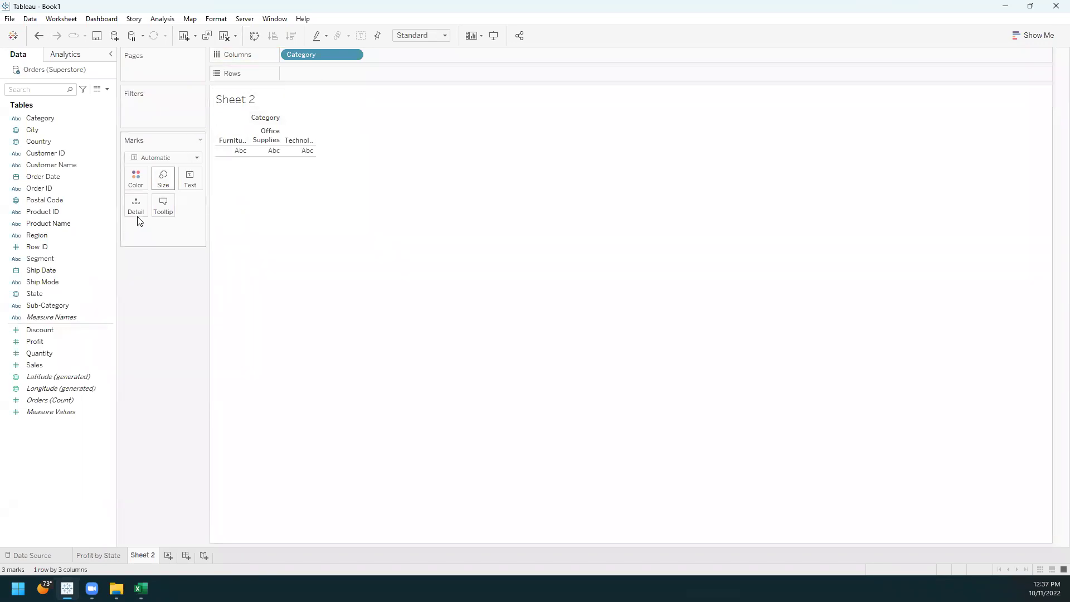
{"action": "left_click", "coordinate": [34, 366]}
{"action": "left_click_drag", "start_coordinate": [34, 367], "coordinate": [301, 71]}
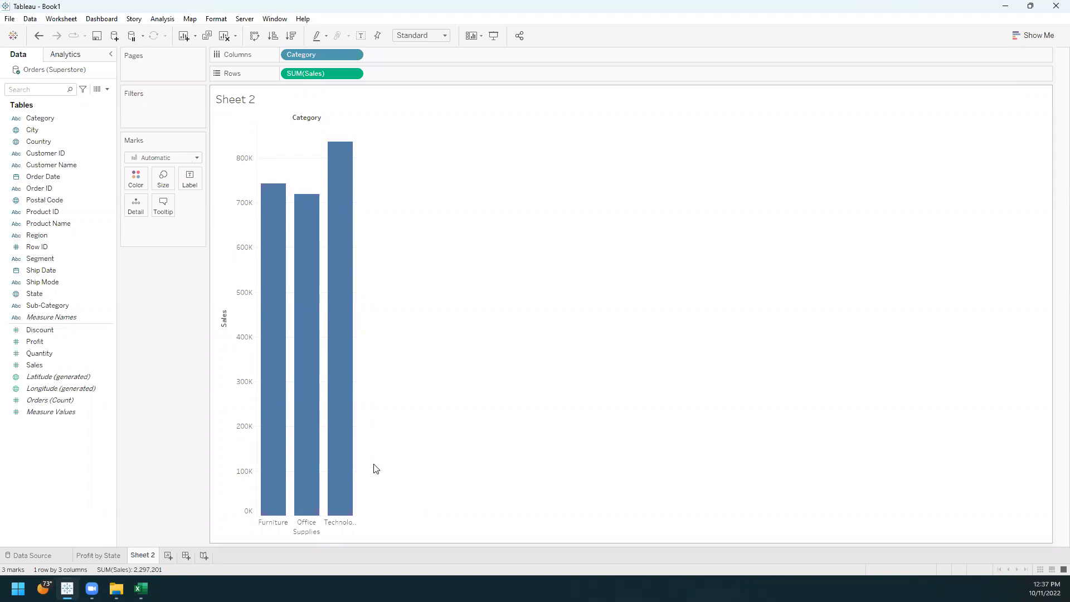
Step: Swap the rows and columns of the Sales bar chart, and swap them back
{"action": "mouse_move", "coordinate": [323, 206]}
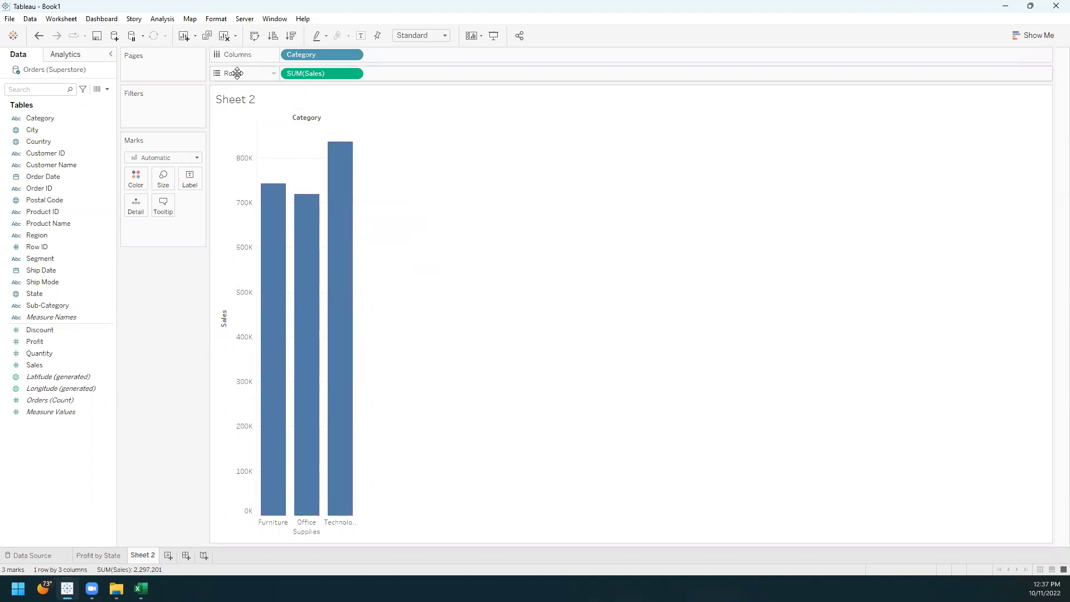
{"action": "left_click", "coordinate": [254, 38]}
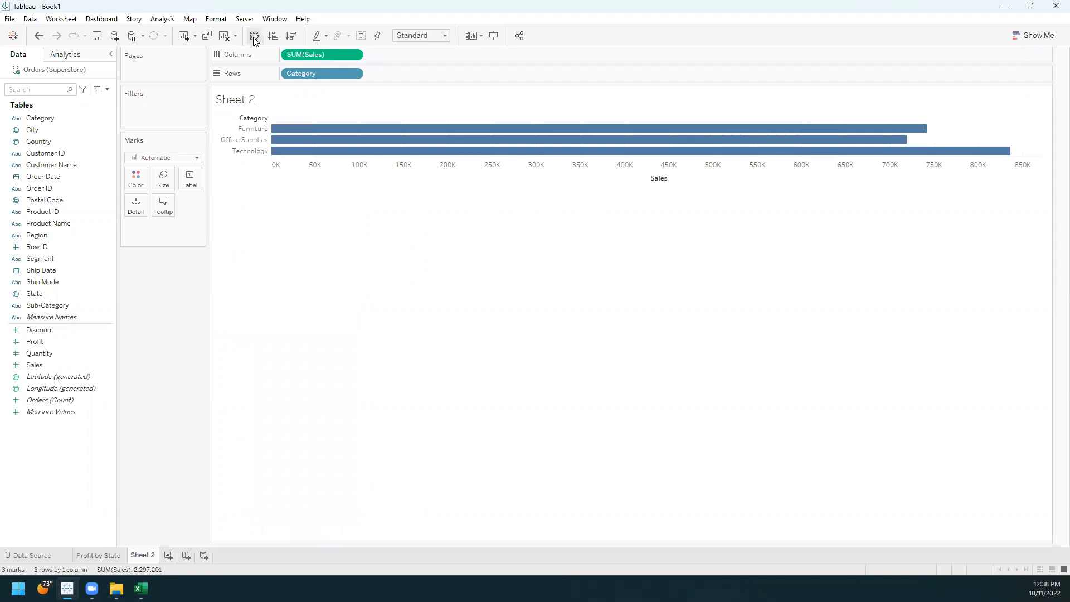
{"action": "left_click", "coordinate": [254, 38]}
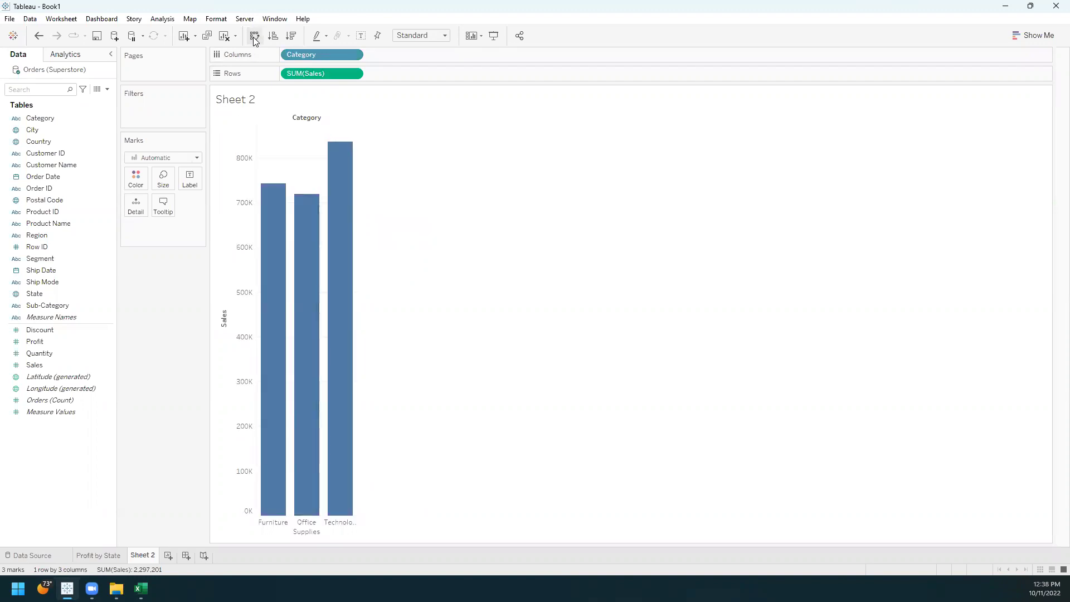
Step: Widen the chart's category columns so that the Technology label fits in full
{"action": "left_click", "coordinate": [361, 529]}
{"action": "left_click_drag", "start_coordinate": [360, 529], "coordinate": [390, 532]}
{"action": "left_click", "coordinate": [418, 538]}
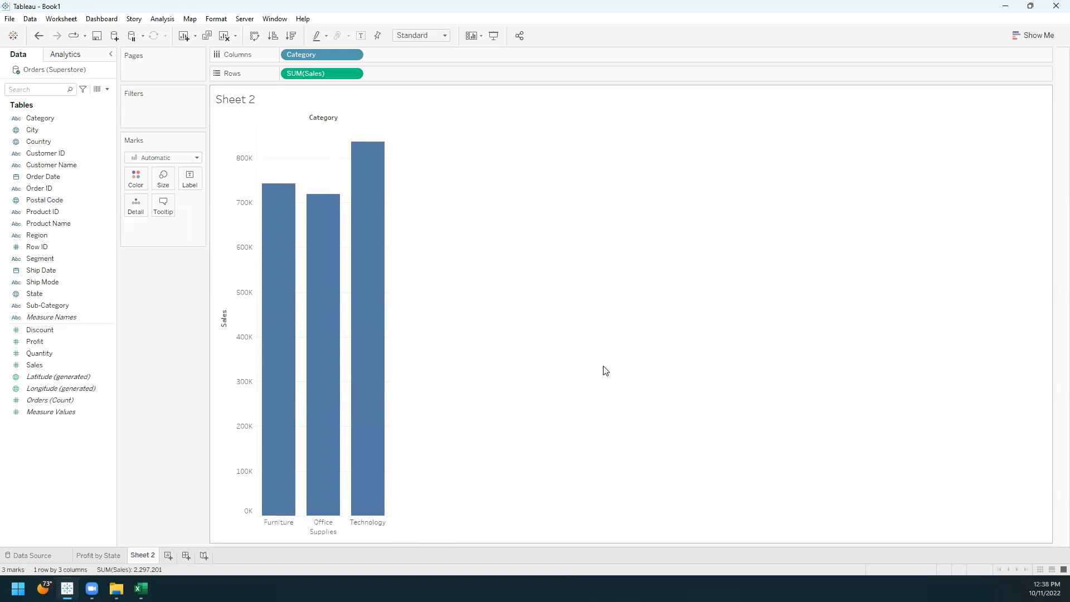
Step: Rename Sheet 2 as "Sales by Category"
{"action": "right_click", "coordinate": [146, 559]}
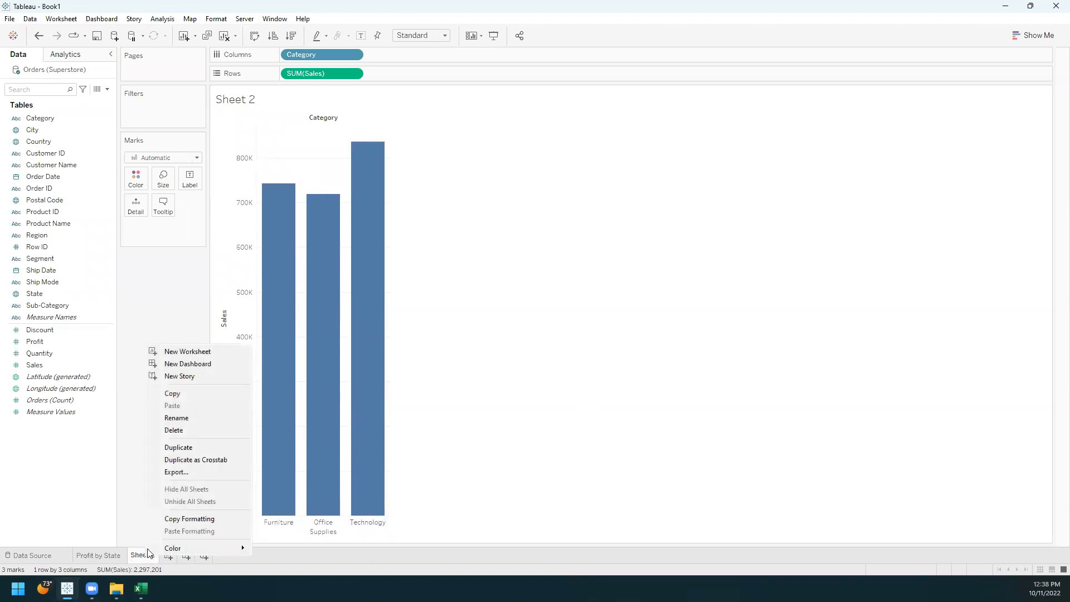
{"action": "left_click", "coordinate": [182, 418]}
{"action": "type", "text": "Sales by Categoru"}
{"action": "key", "text": "Return"}
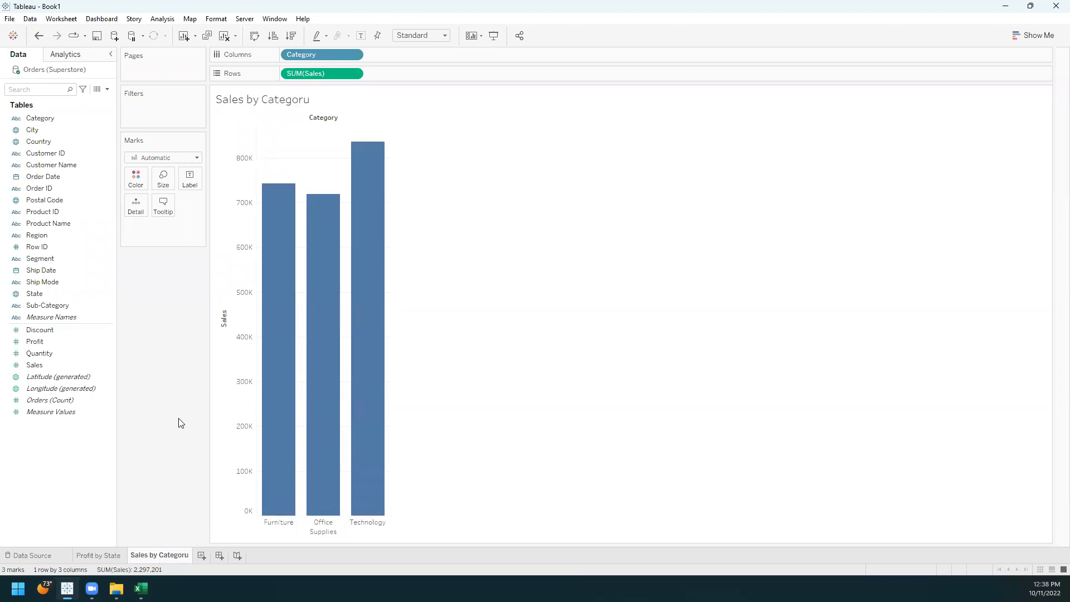
{"action": "right_click", "coordinate": [183, 559]}
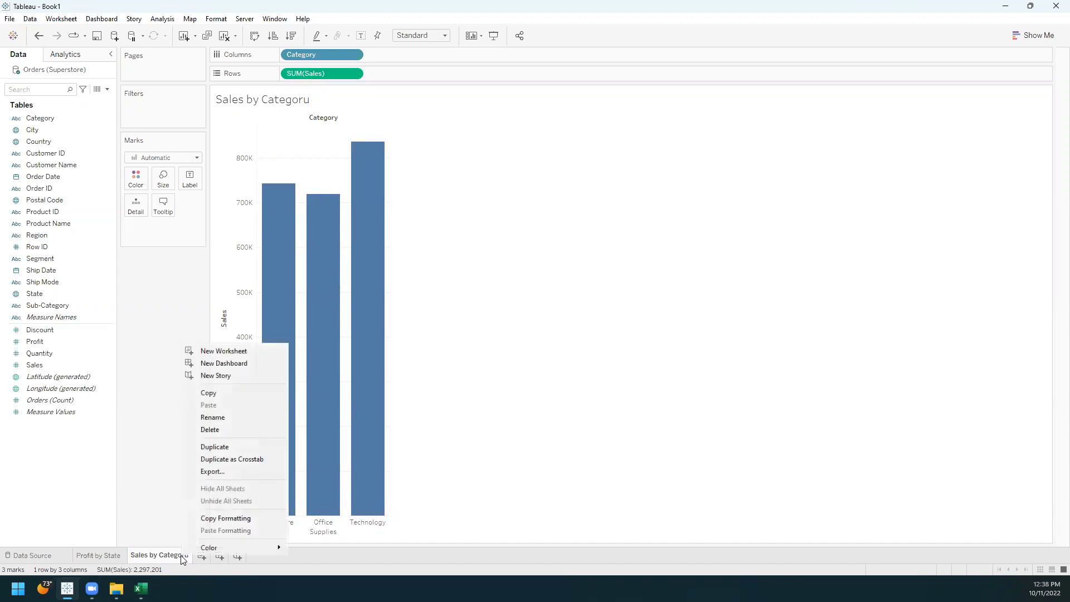
{"action": "left_click", "coordinate": [214, 418]}
{"action": "key", "text": "End"}
{"action": "key", "text": "Return"}
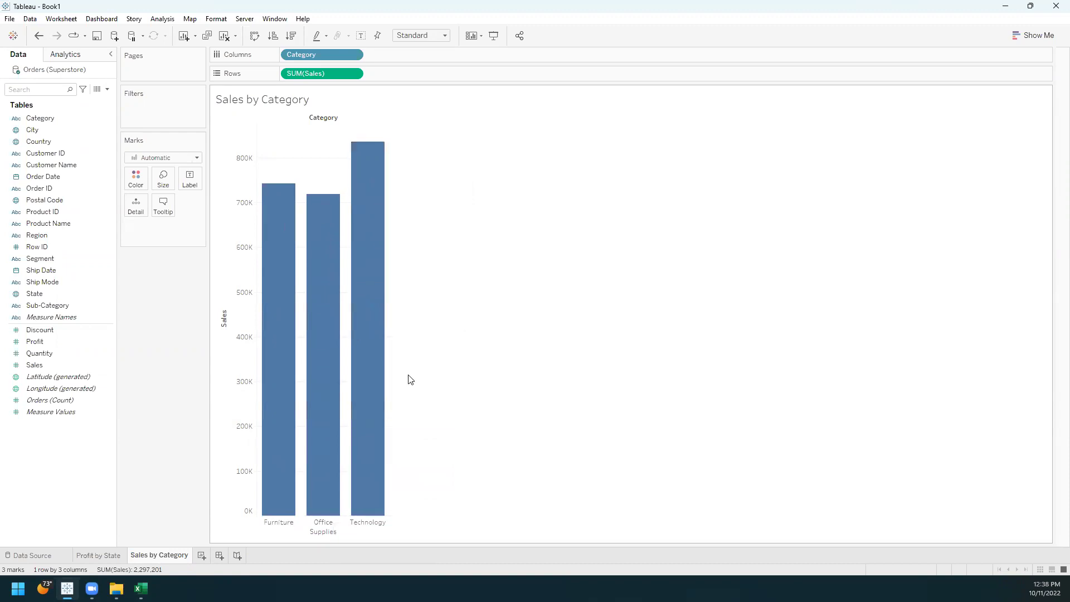
Step: Compare the Profit by State map with the Sales by Category chart by switching between the two sheets
{"action": "left_click", "coordinate": [114, 559]}
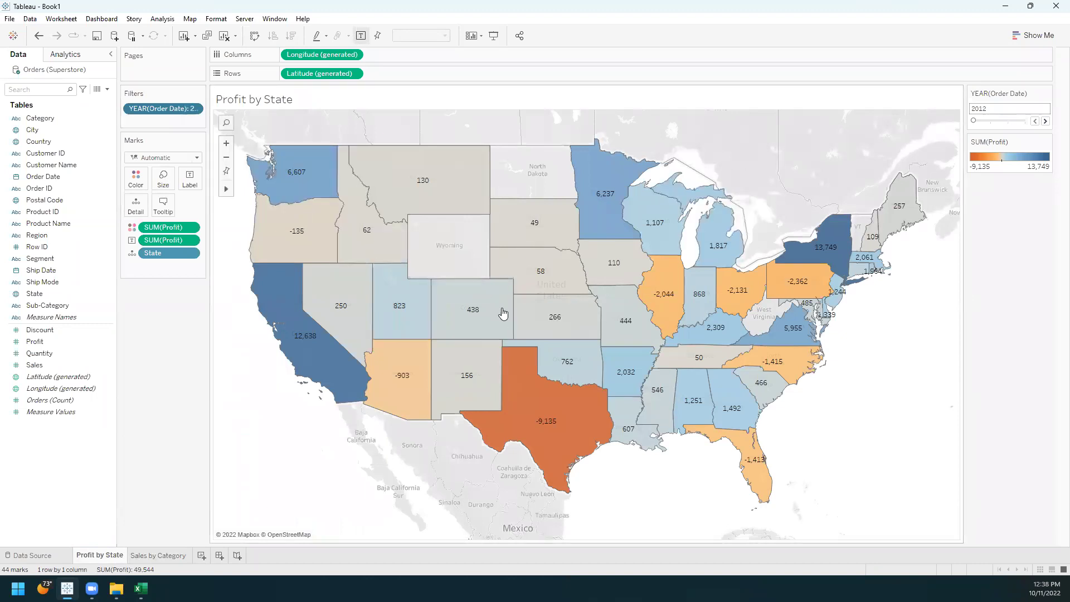
{"action": "left_click", "coordinate": [166, 555]}
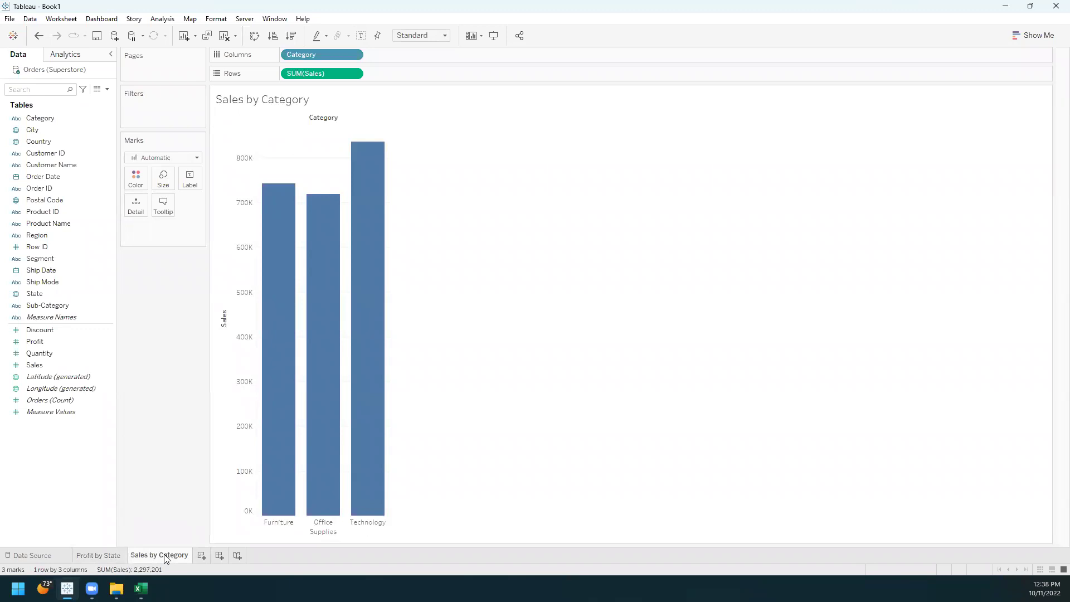
{"action": "left_click", "coordinate": [112, 556]}
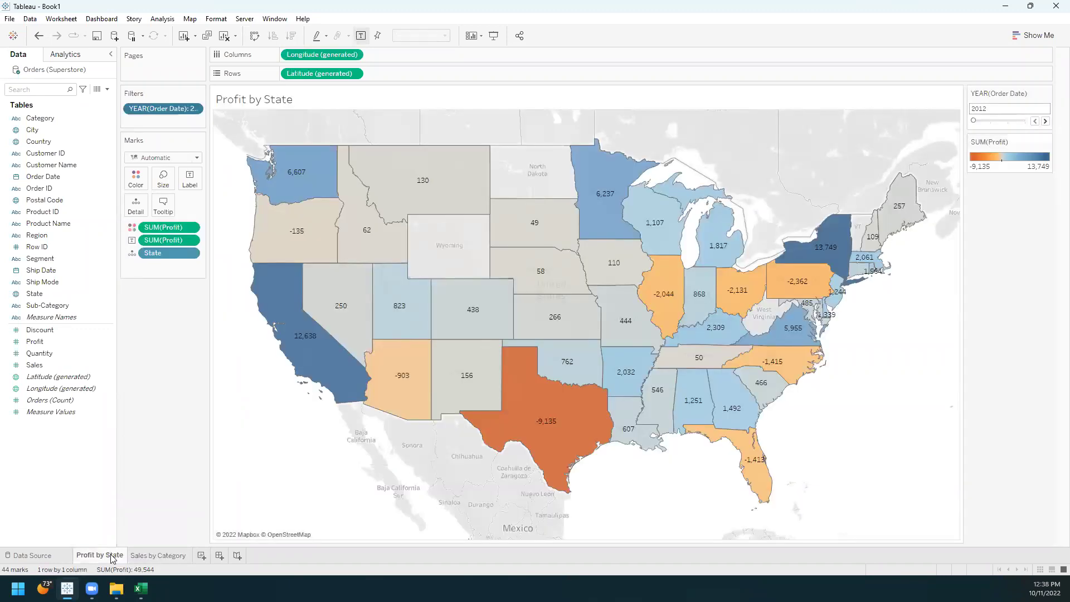
{"action": "left_click", "coordinate": [153, 557]}
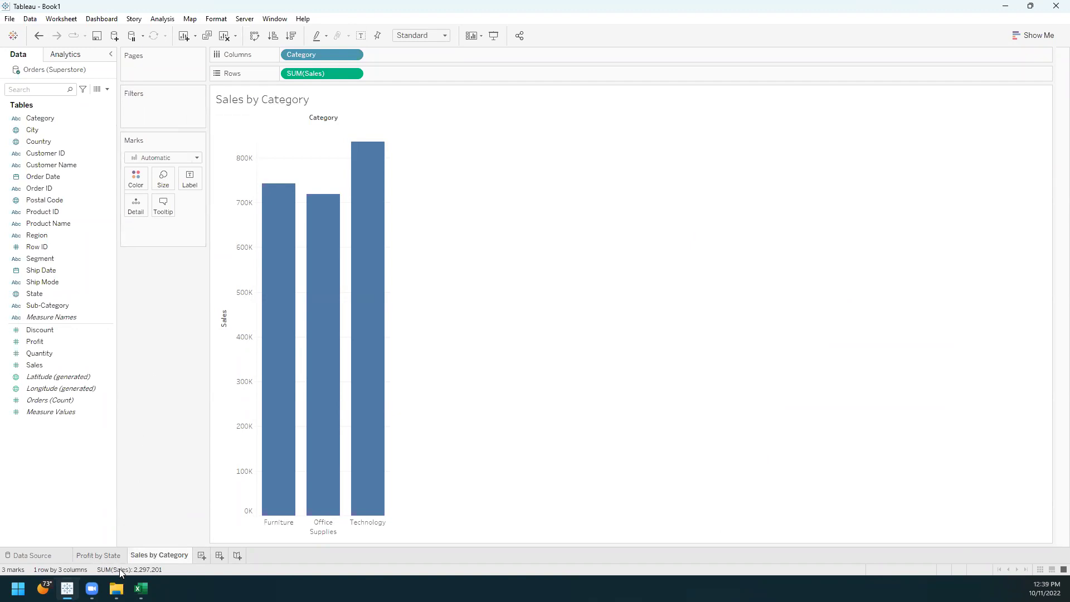
Step: Apply the Order Date year filter of the Profit by State sheet to all worksheets using this data source
{"action": "left_click", "coordinate": [96, 555]}
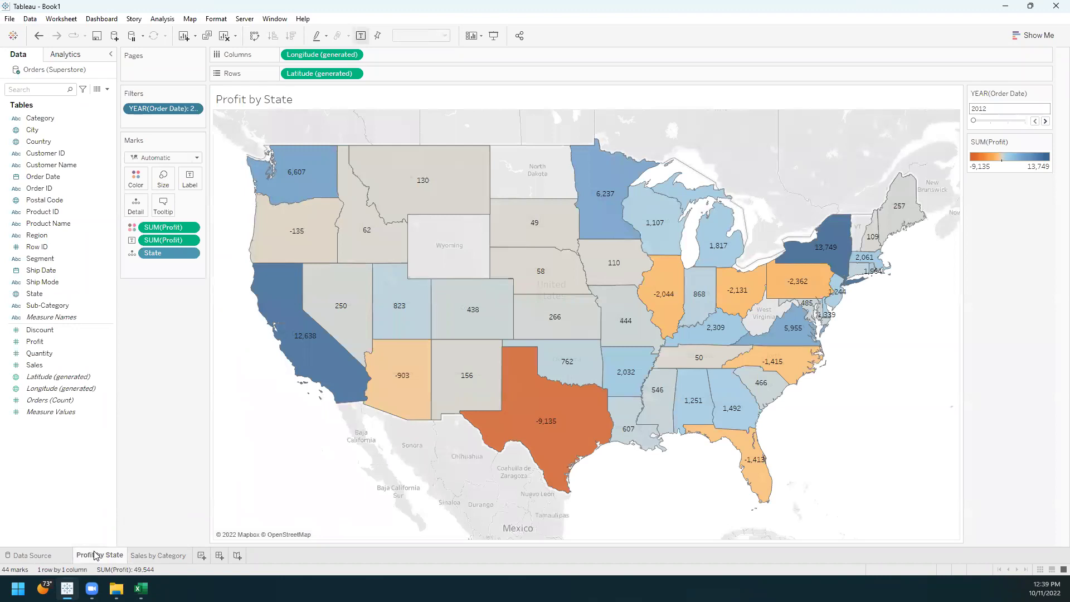
{"action": "left_click", "coordinate": [191, 112]}
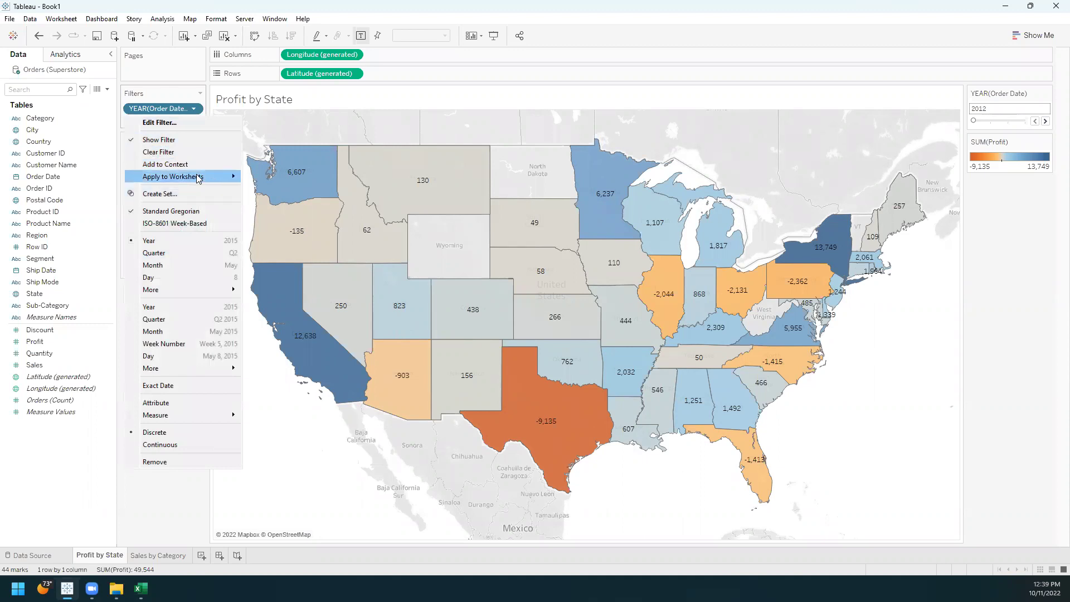
{"action": "mouse_move", "coordinate": [197, 177]}
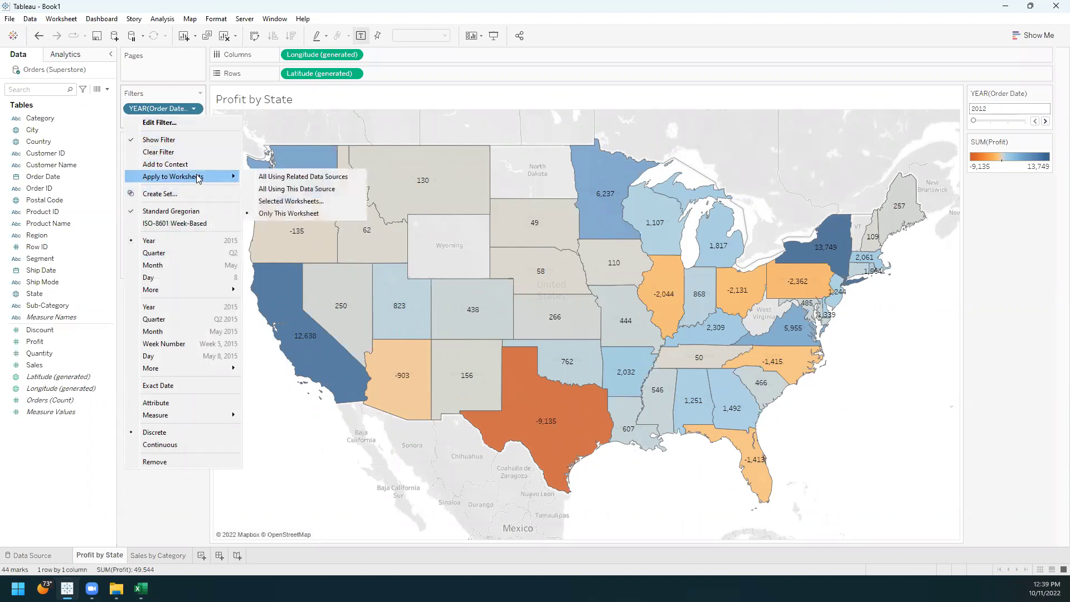
{"action": "left_click", "coordinate": [267, 190]}
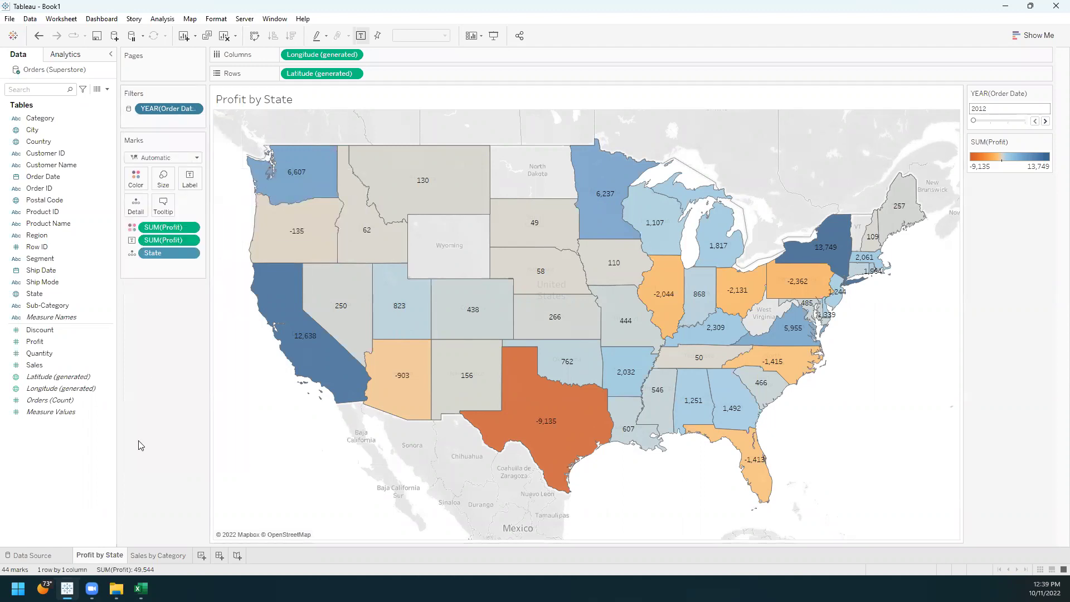
Step: Show the Order Date year filter on the Sales by Category sheet and remove the "All" value from its options
{"action": "left_click", "coordinate": [158, 556]}
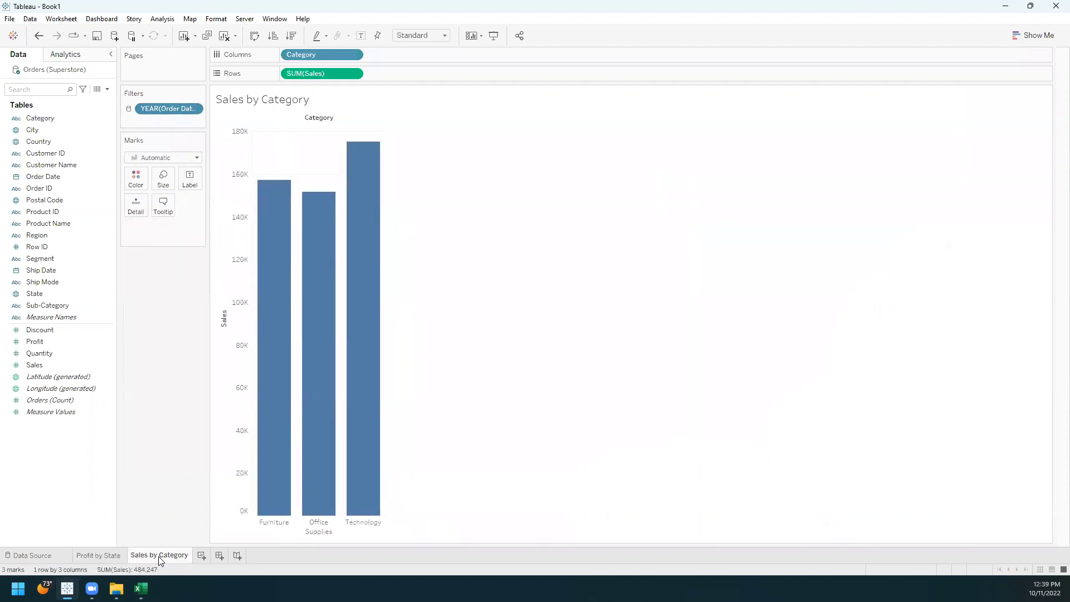
{"action": "left_click", "coordinate": [193, 109]}
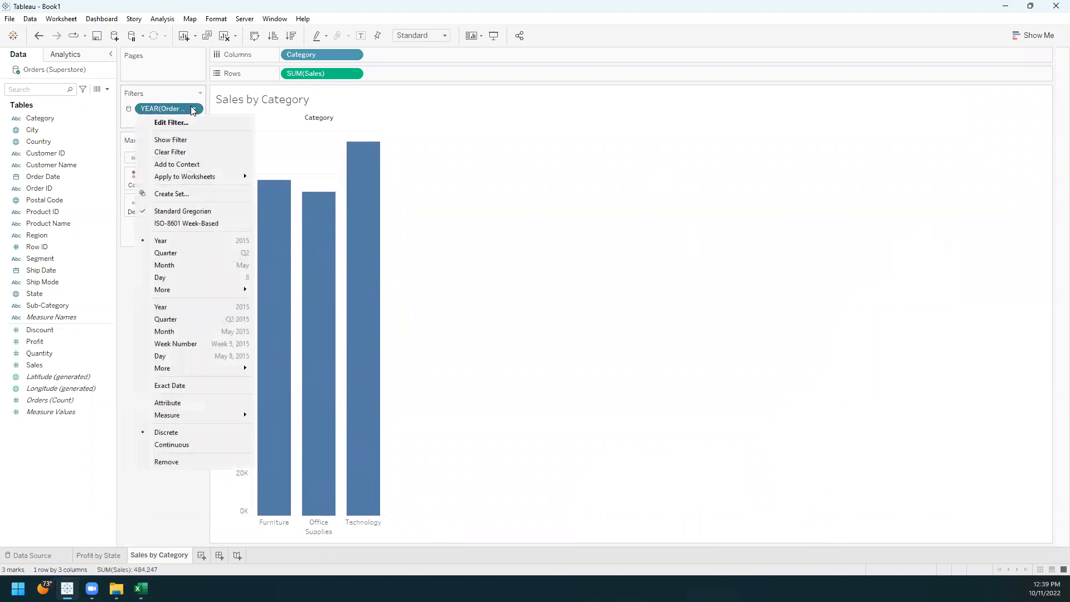
{"action": "left_click", "coordinate": [192, 139]}
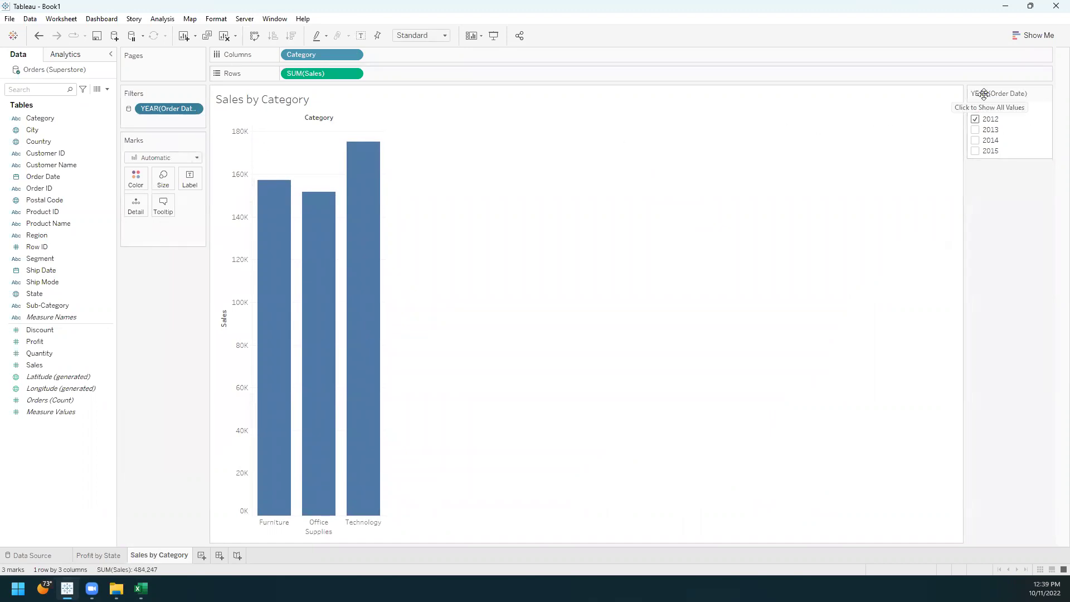
{"action": "left_click", "coordinate": [1047, 93]}
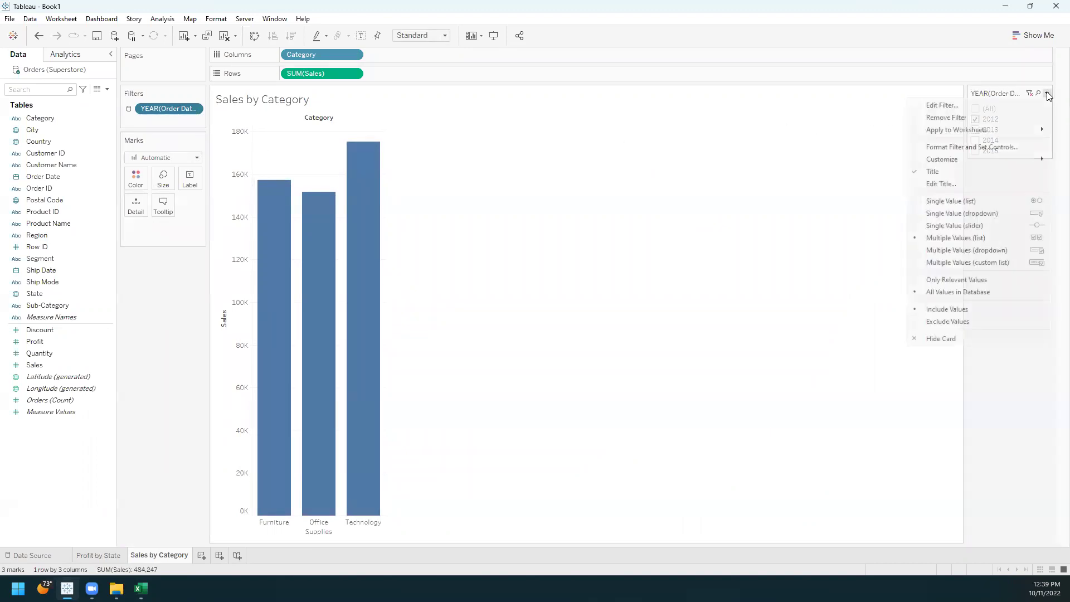
{"action": "mouse_move", "coordinate": [1020, 160]}
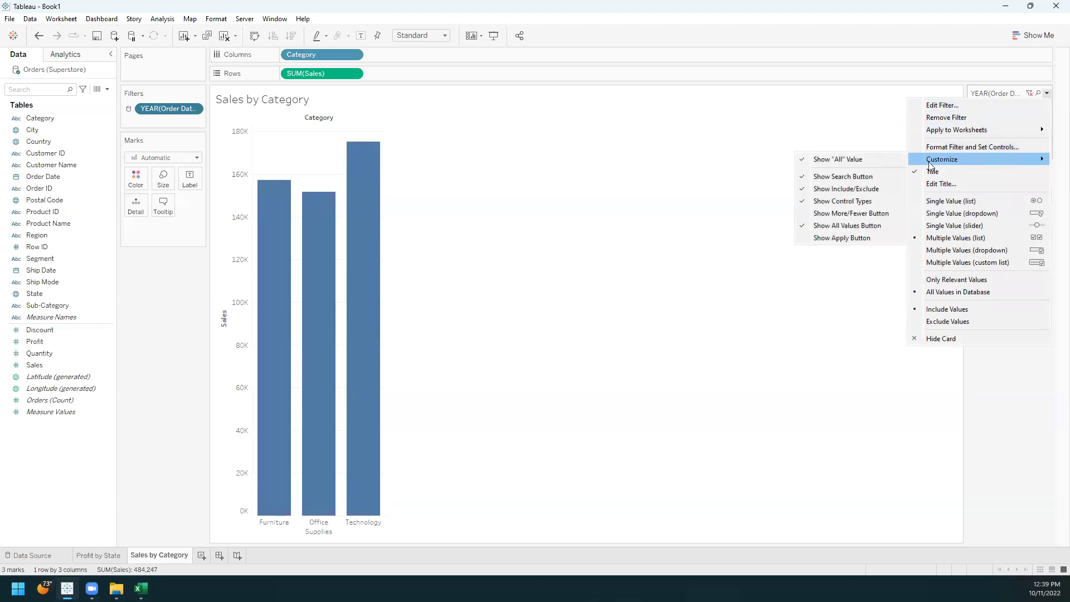
{"action": "left_click", "coordinate": [857, 162]}
Step: Change the Sales by Category year filter to a single value slider and advance it to 2014
{"action": "left_click", "coordinate": [1049, 94]}
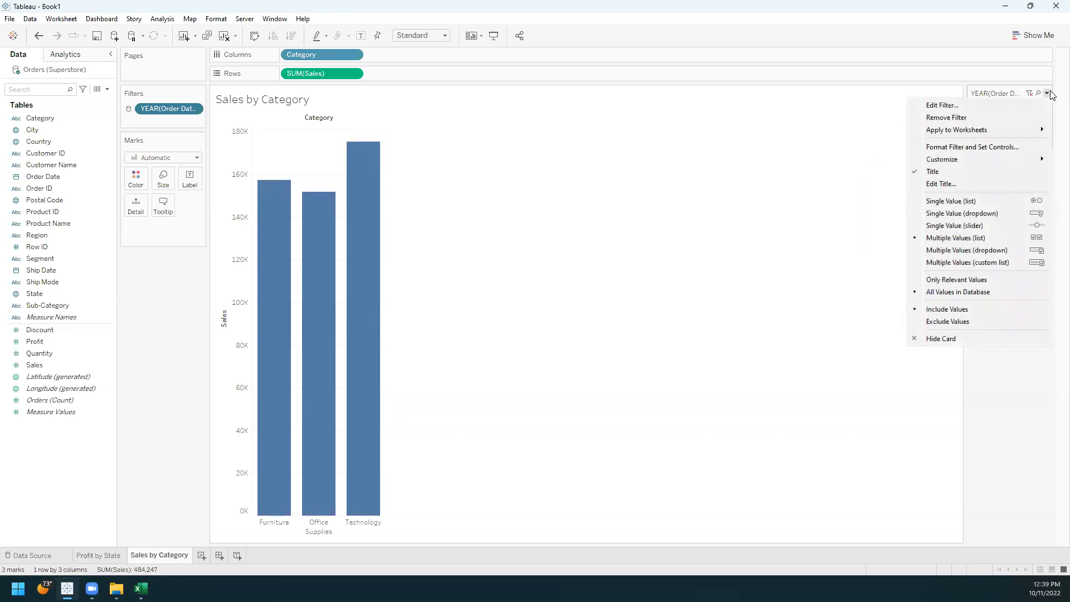
{"action": "left_click", "coordinate": [998, 227]}
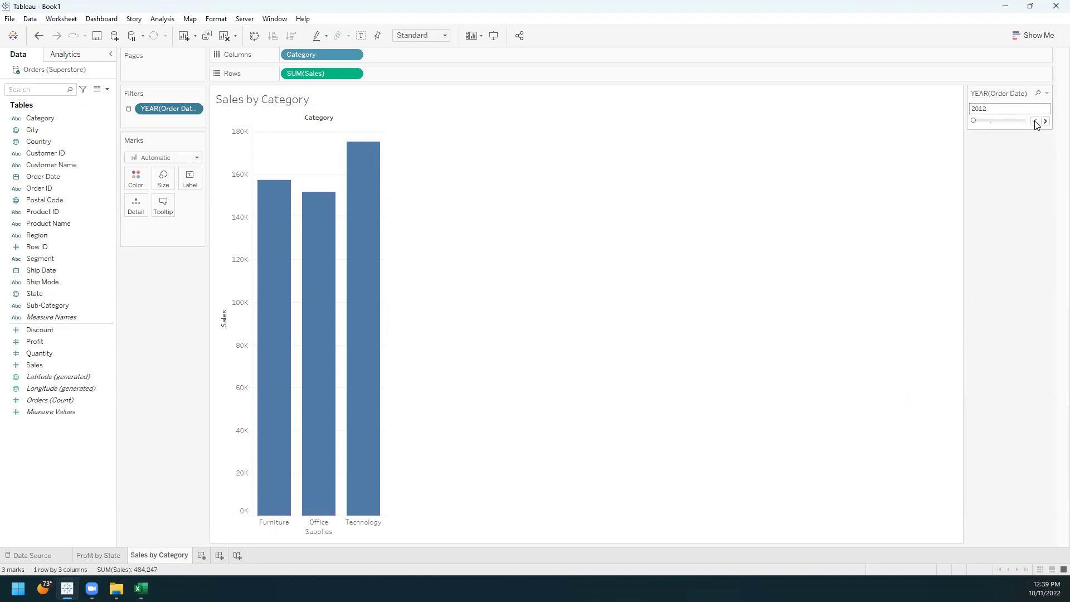
{"action": "left_click", "coordinate": [1045, 121]}
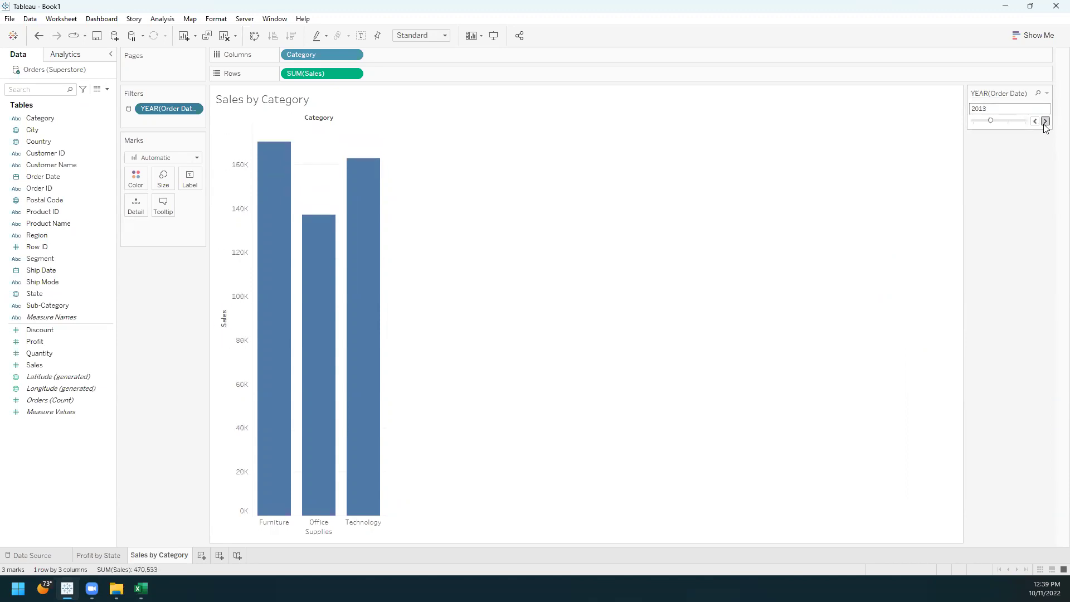
{"action": "left_click", "coordinate": [1045, 122]}
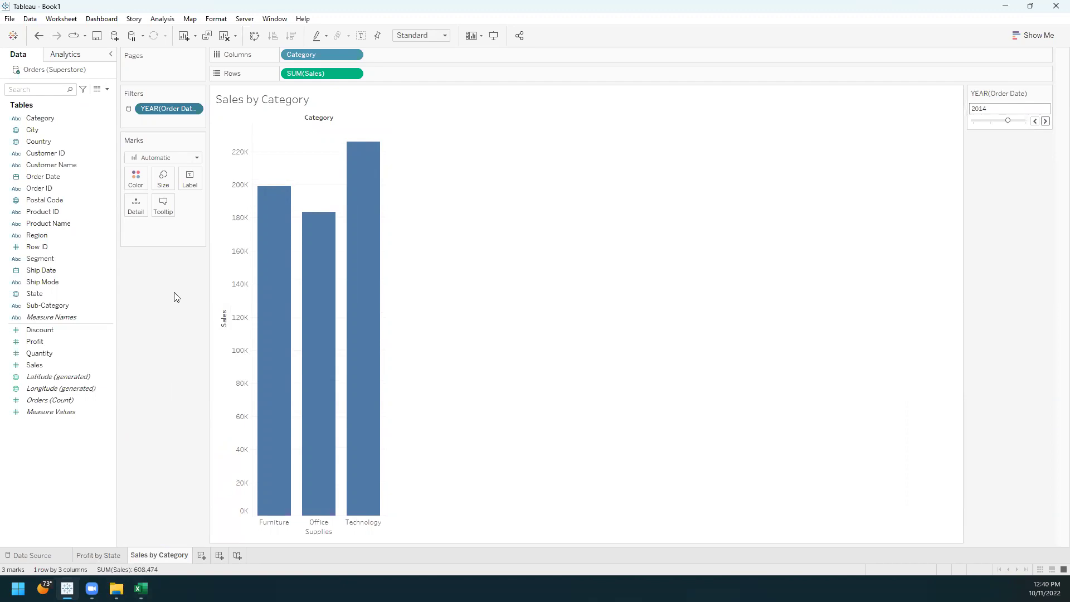
Step: Add a new worksheet to the workbook and name it "Profit by Category"
{"action": "left_click", "coordinate": [202, 555]}
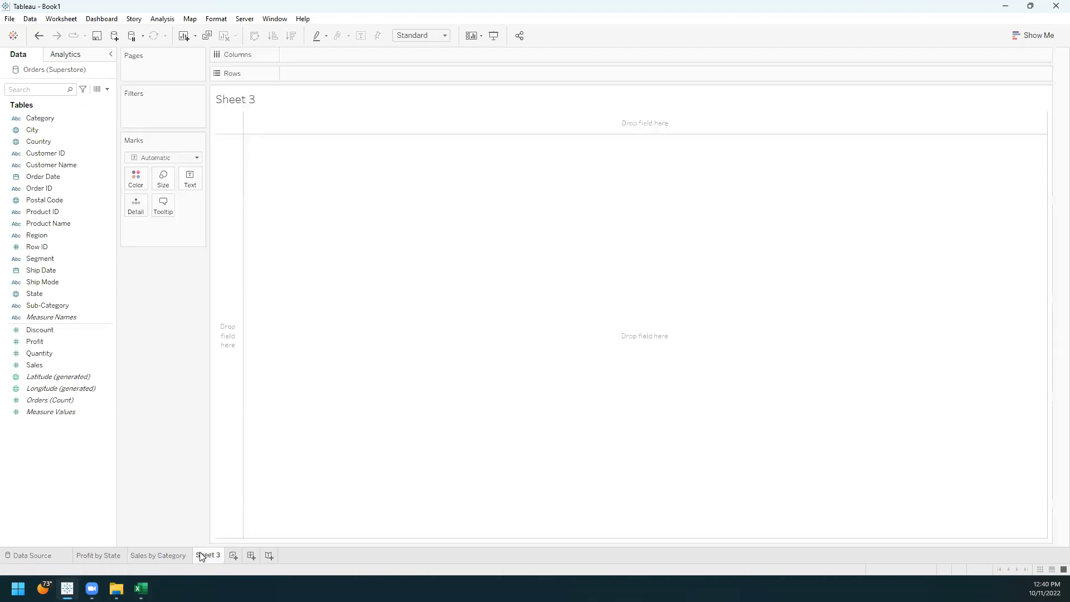
{"action": "right_click", "coordinate": [208, 557]}
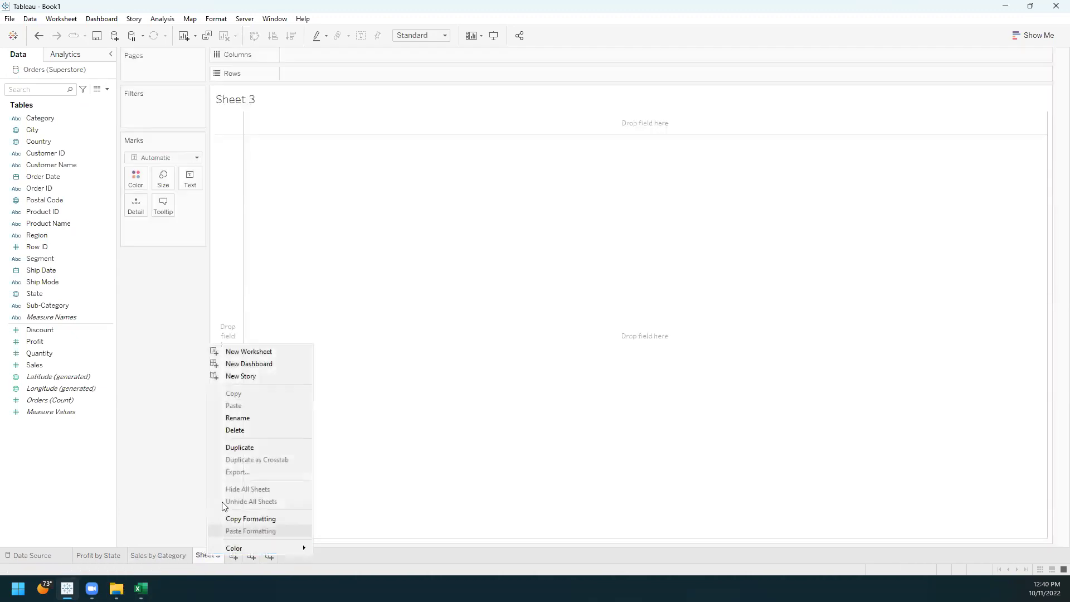
{"action": "left_click", "coordinate": [238, 421]}
{"action": "type", "text": "Pr"}
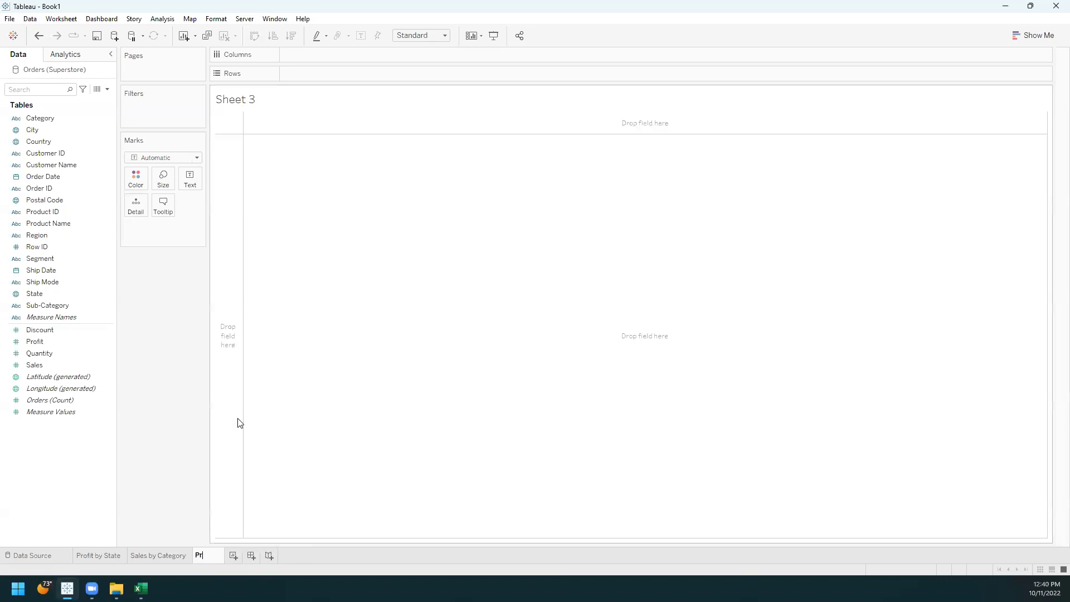
{"action": "type", "text": "ofit by Category"}
{"action": "key", "text": "Return"}
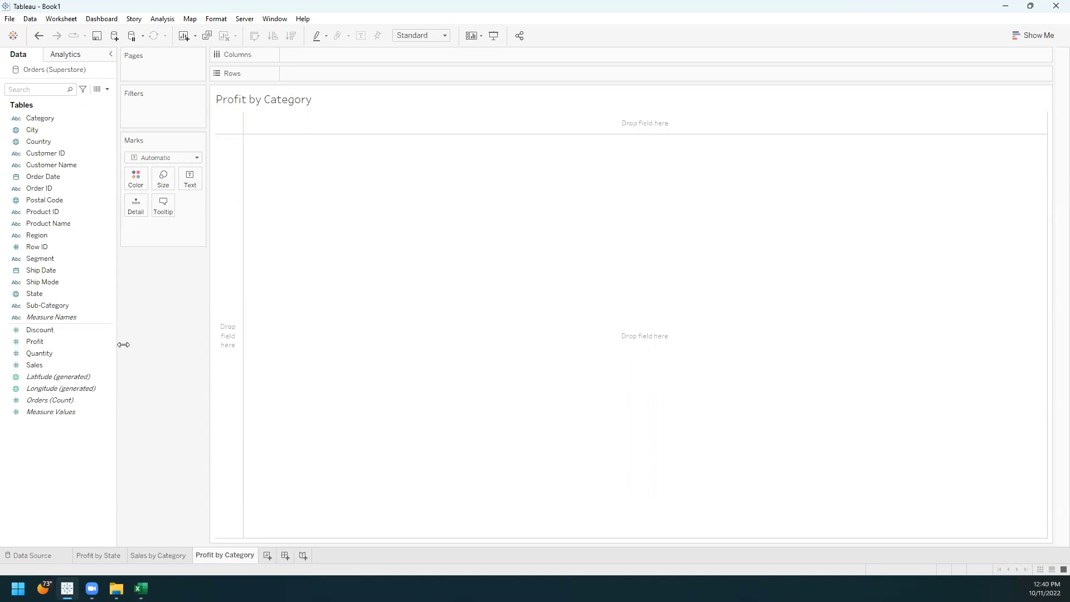
Step: Build a bar chart with Category as columns and the sum of Profit as rows, and widen its columns
{"action": "left_click_drag", "start_coordinate": [42, 117], "coordinate": [322, 54]}
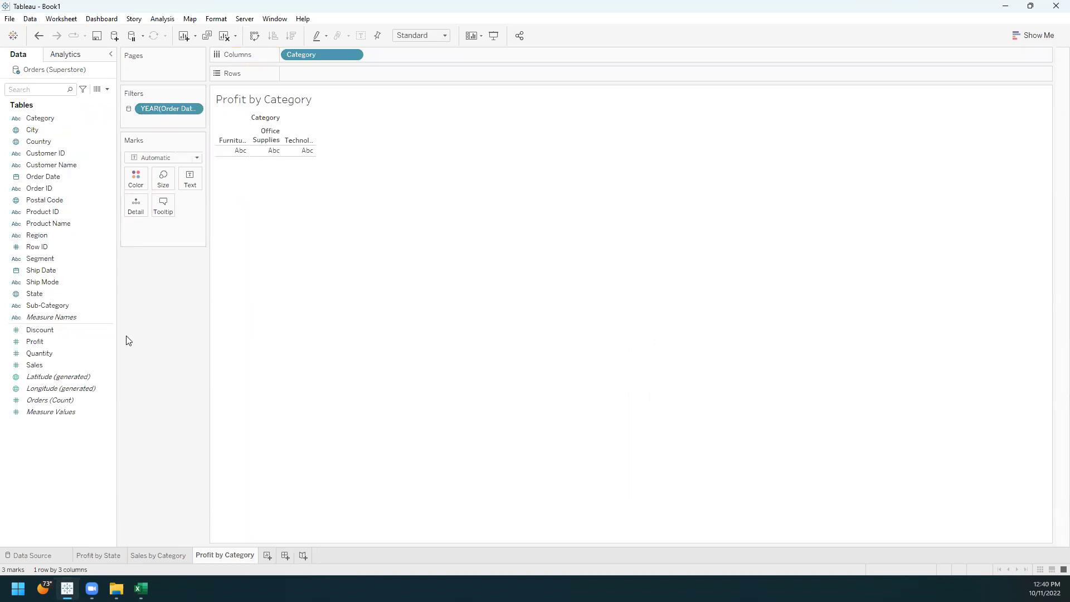
{"action": "left_click_drag", "start_coordinate": [34, 341], "coordinate": [314, 69]}
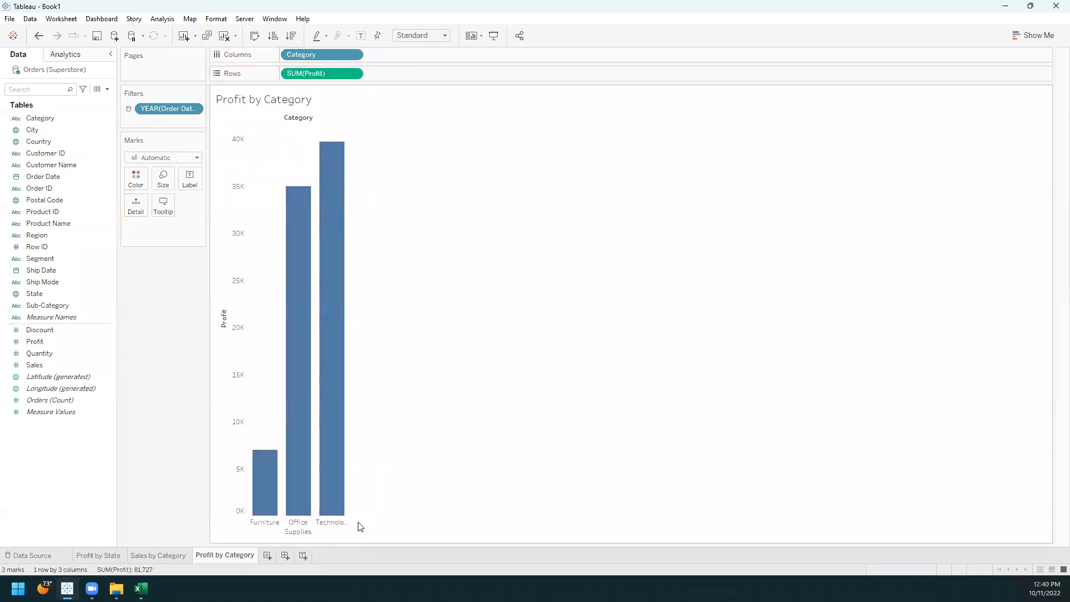
{"action": "left_click_drag", "start_coordinate": [347, 529], "coordinate": [360, 539]}
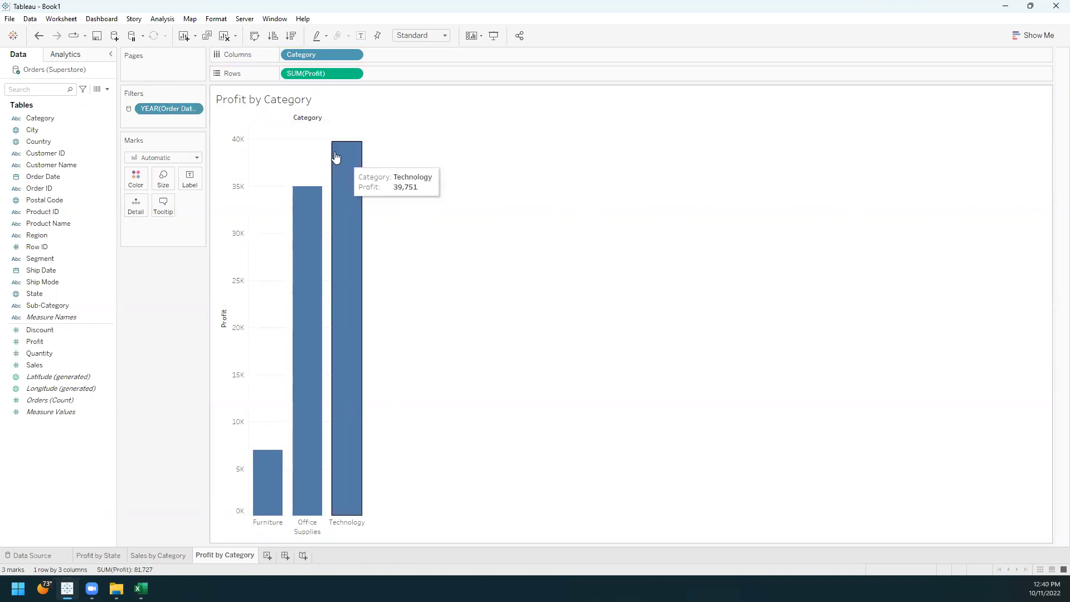
Step: Show the Order Date year filter on the Profit by Category sheet and remove the "All" value from its options
{"action": "left_click", "coordinate": [195, 109]}
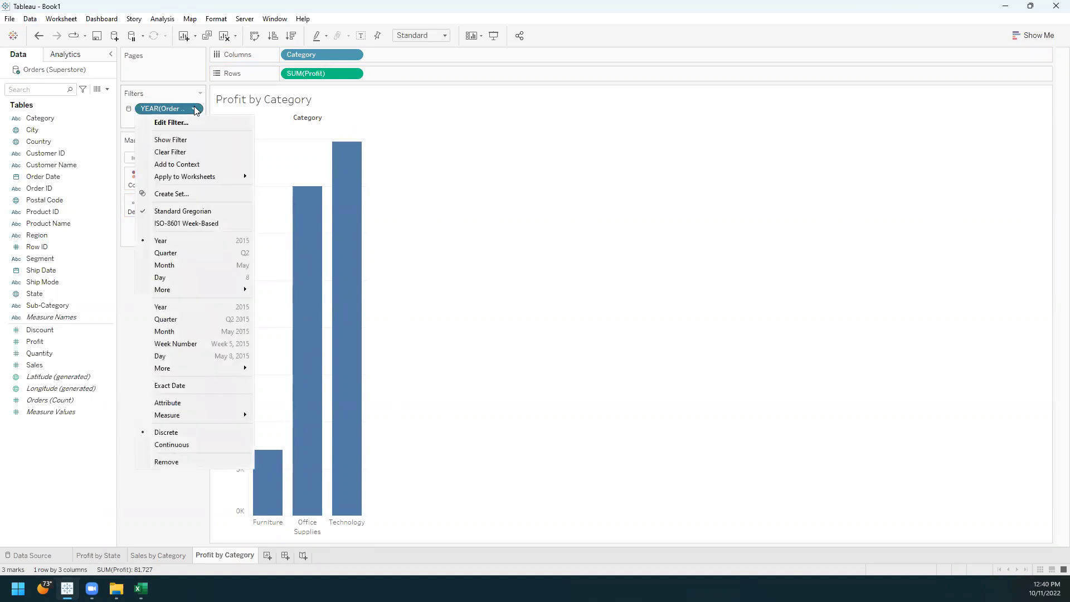
{"action": "left_click", "coordinate": [189, 139]}
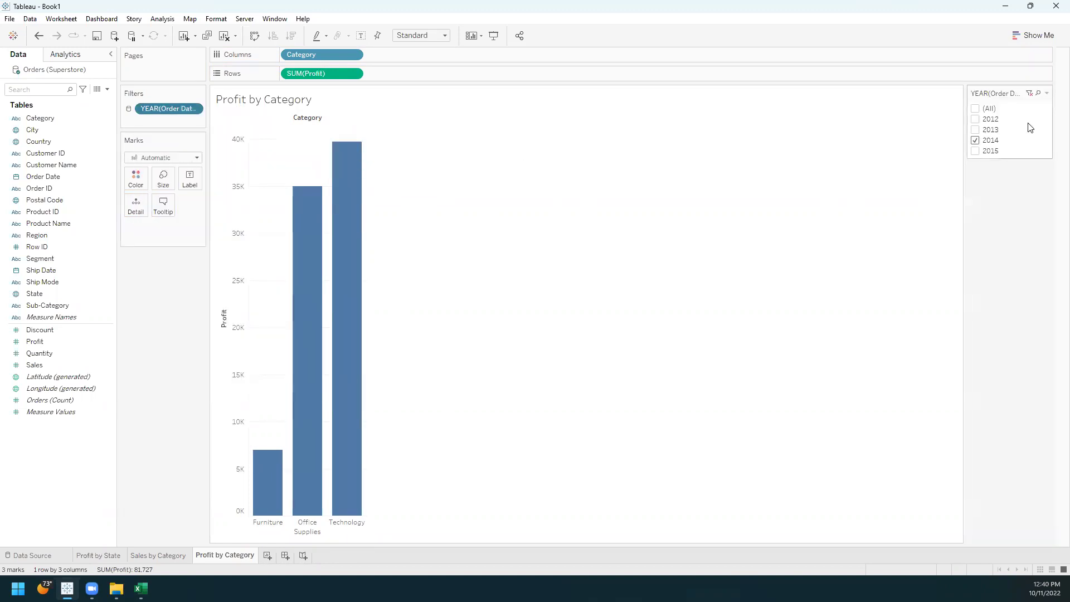
{"action": "left_click", "coordinate": [1046, 94]}
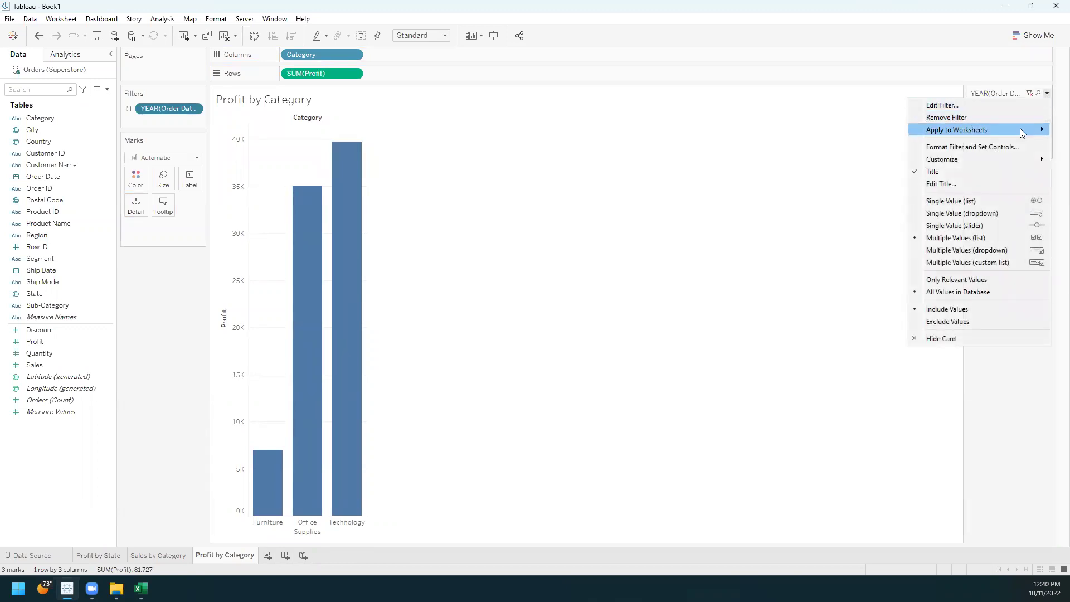
{"action": "mouse_move", "coordinate": [934, 136]}
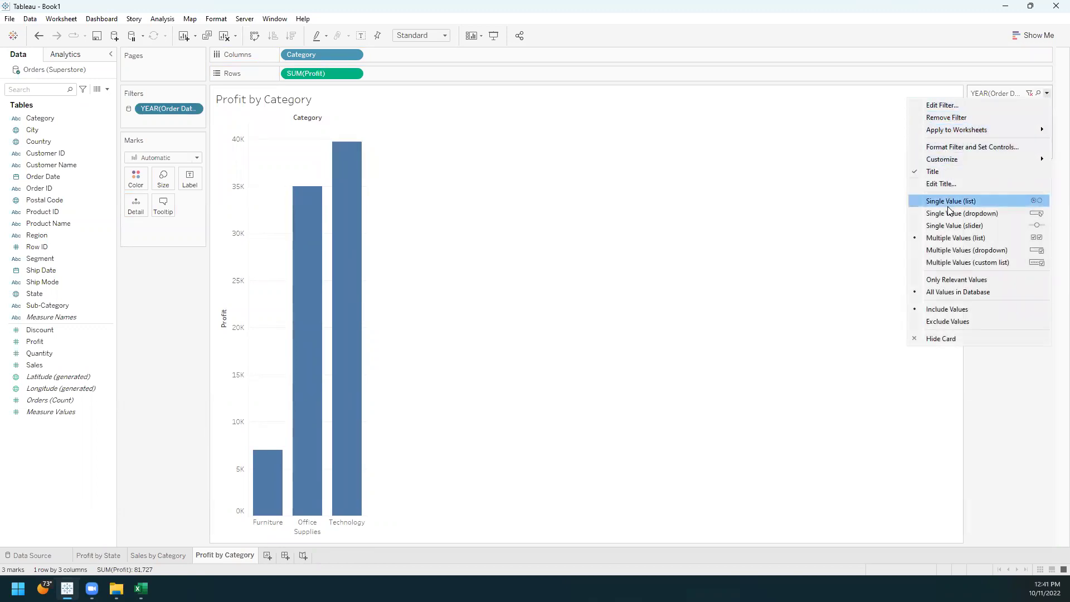
{"action": "mouse_move", "coordinate": [950, 160]}
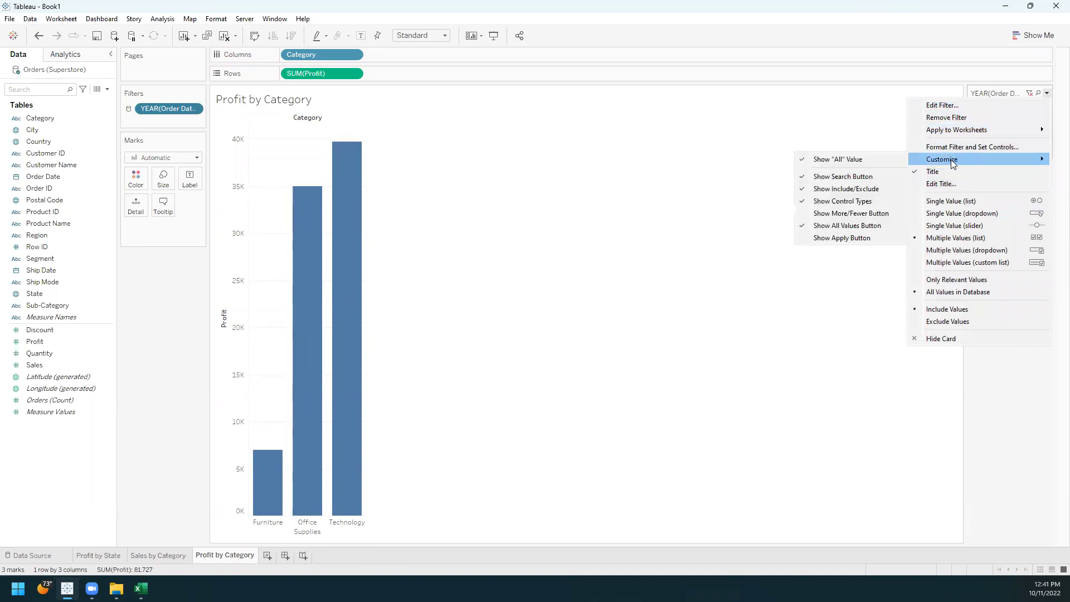
{"action": "left_click", "coordinate": [868, 162]}
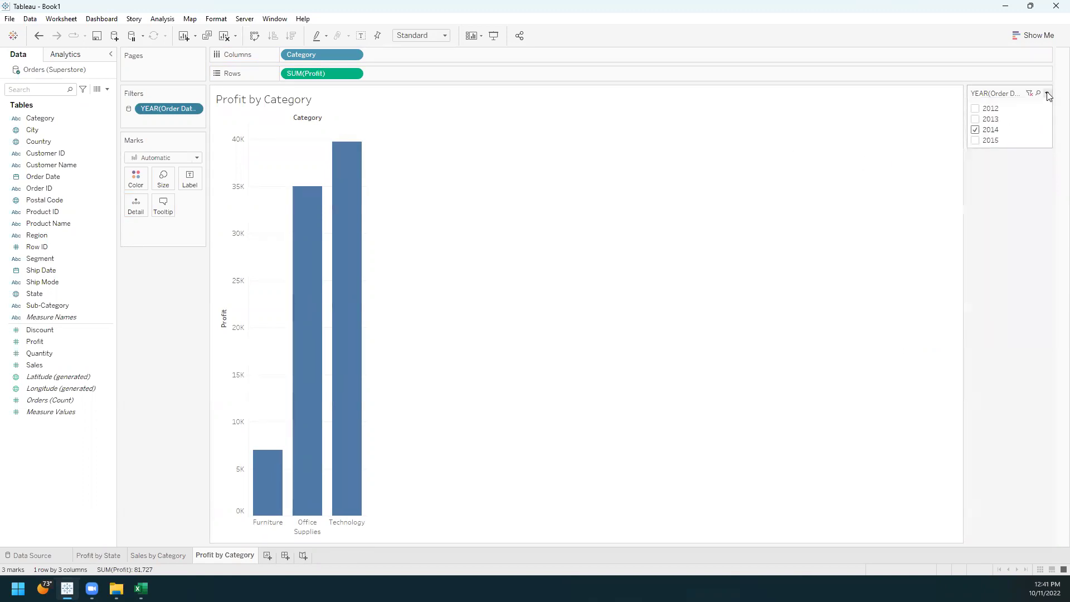
Step: Change the Profit by Category year filter to a single value slider and advance it to 2015
{"action": "left_click", "coordinate": [1048, 94]}
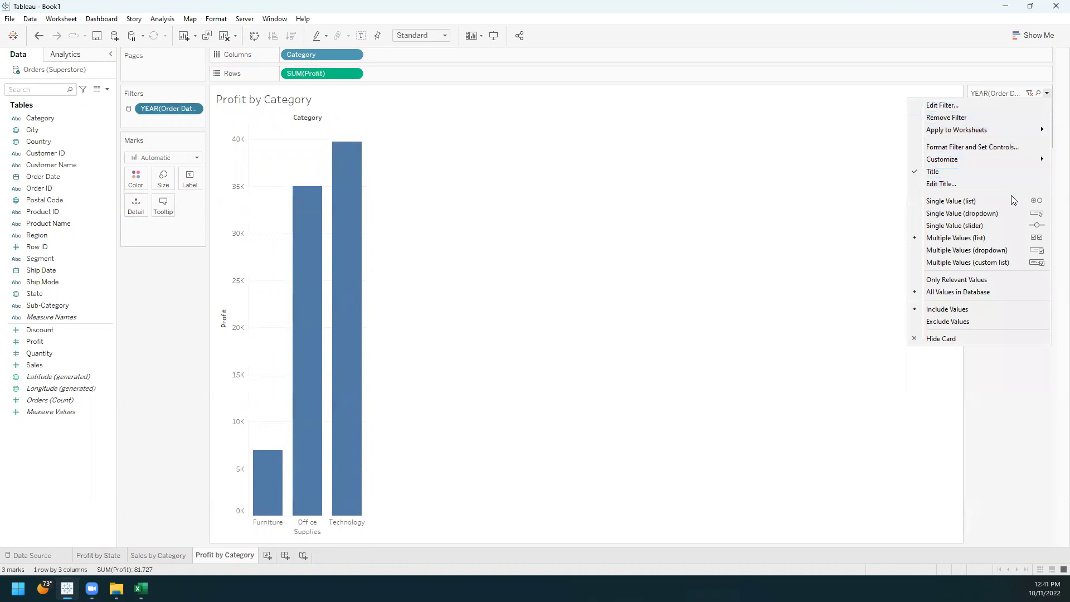
{"action": "left_click", "coordinate": [993, 227]}
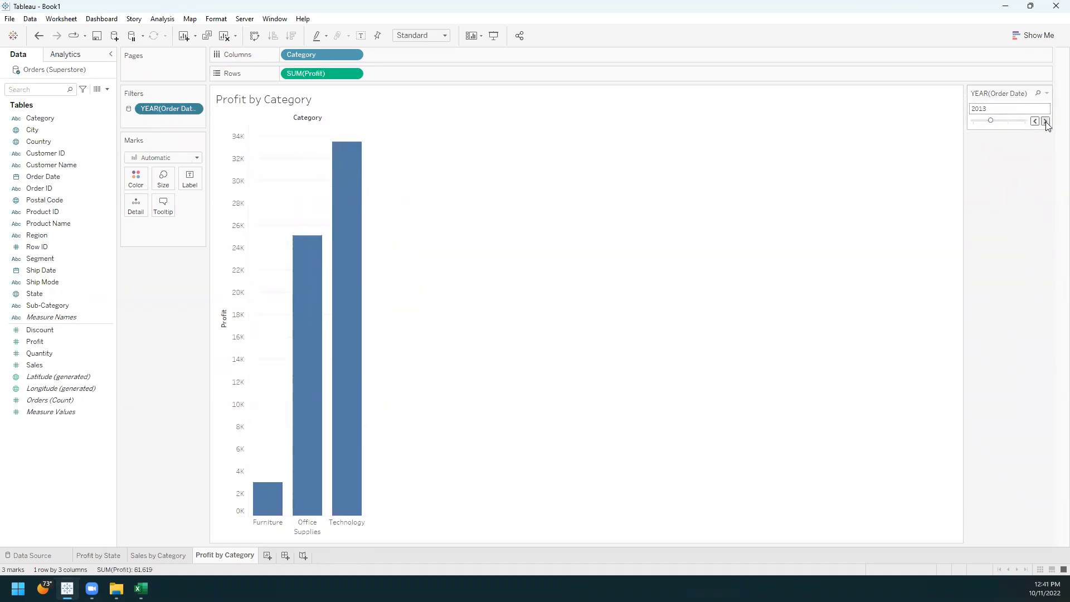
{"action": "left_click", "coordinate": [1045, 121]}
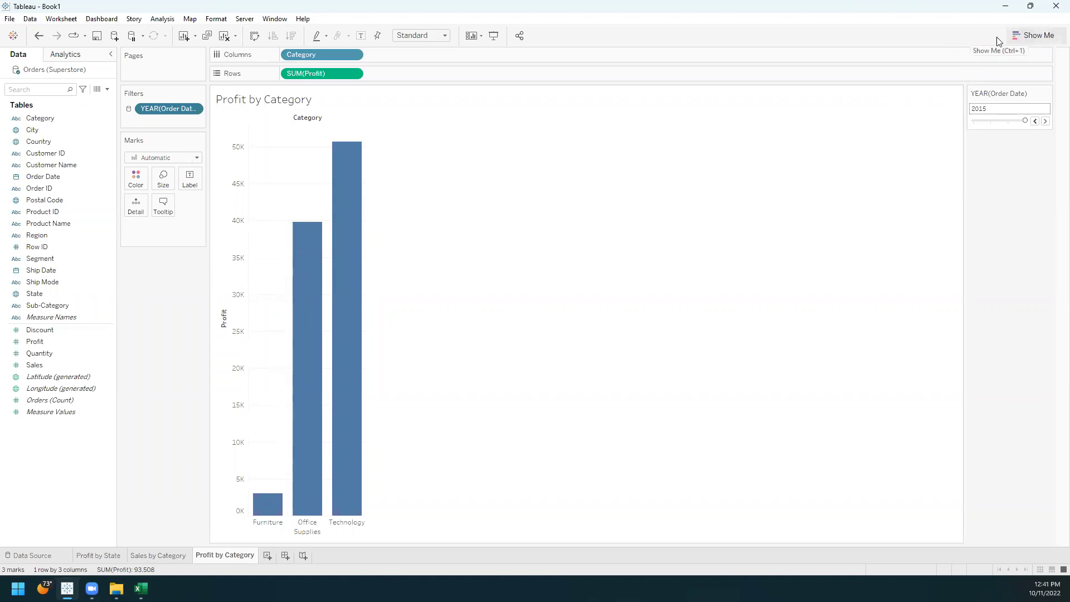
Step: Try the Profit by Category chart as packed bubbles and as a pie chart, enlarging the pie
{"action": "left_click", "coordinate": [1025, 40]}
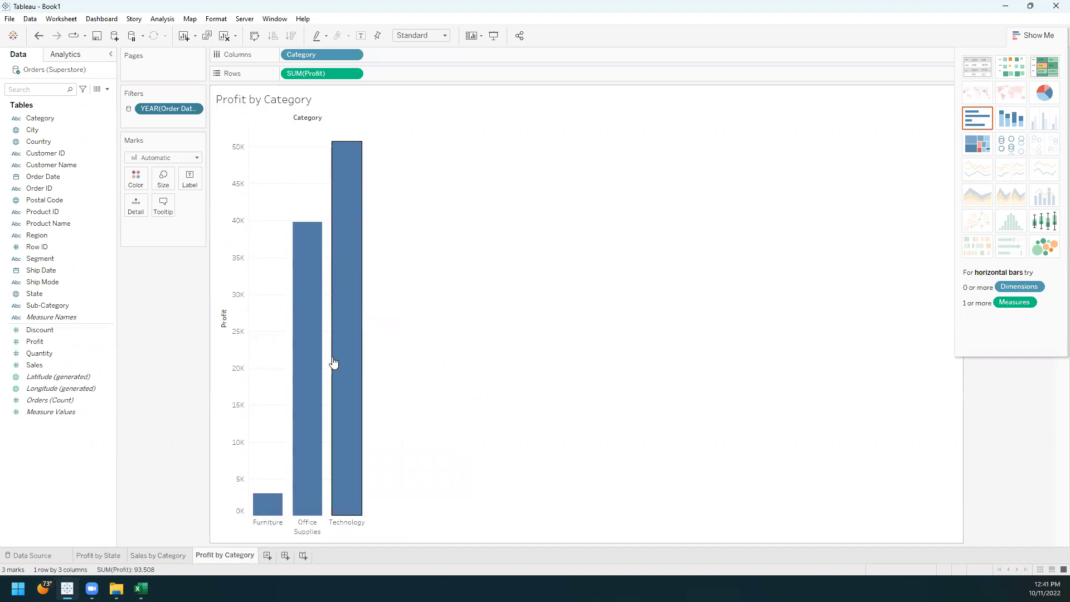
{"action": "mouse_move", "coordinate": [340, 349]}
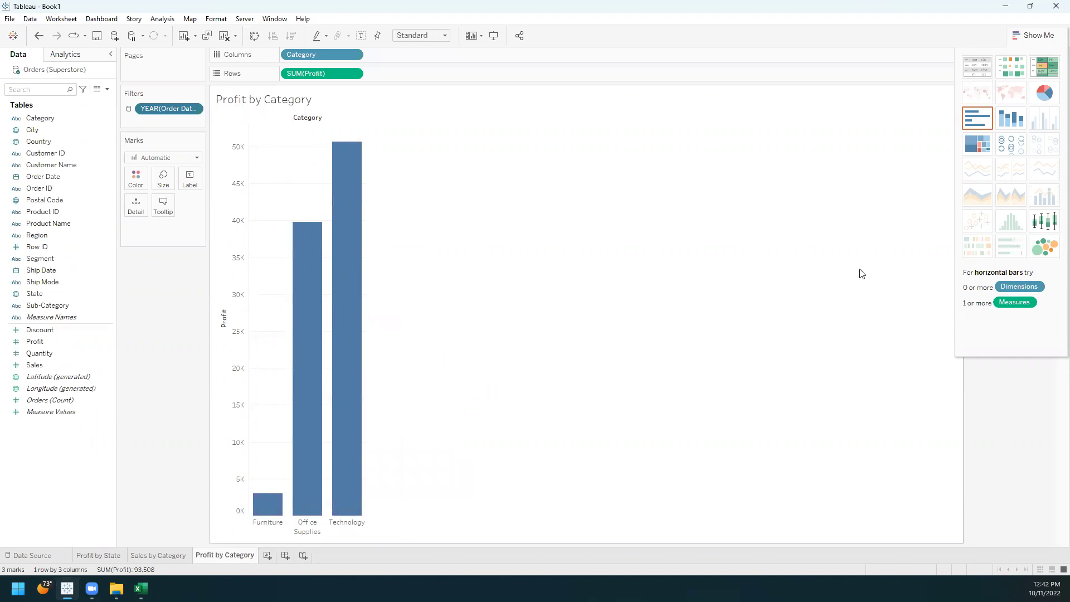
{"action": "left_click", "coordinate": [1045, 247]}
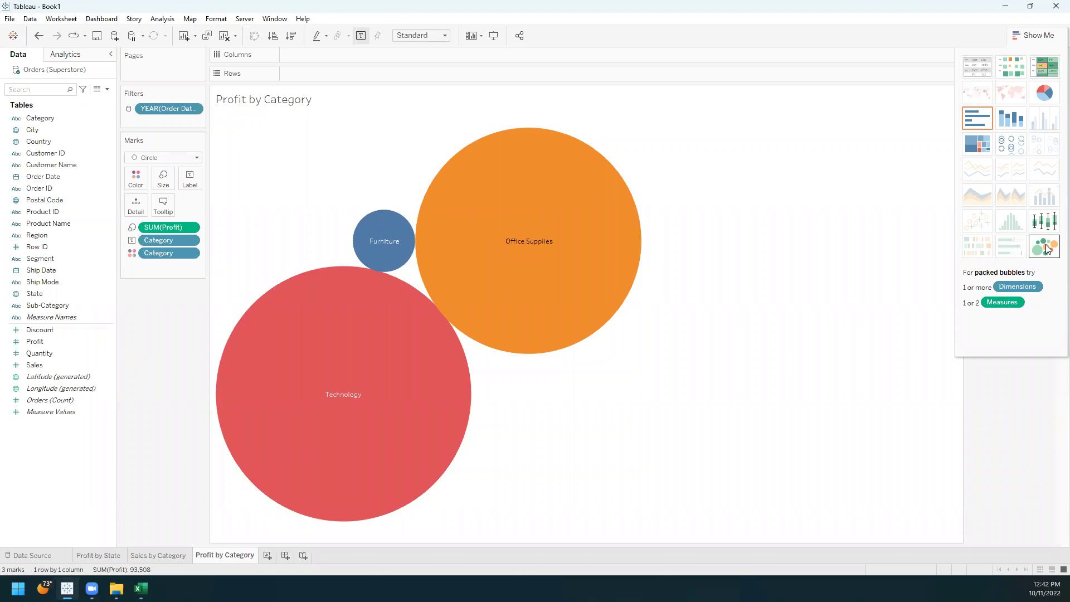
{"action": "left_click", "coordinate": [1044, 92]}
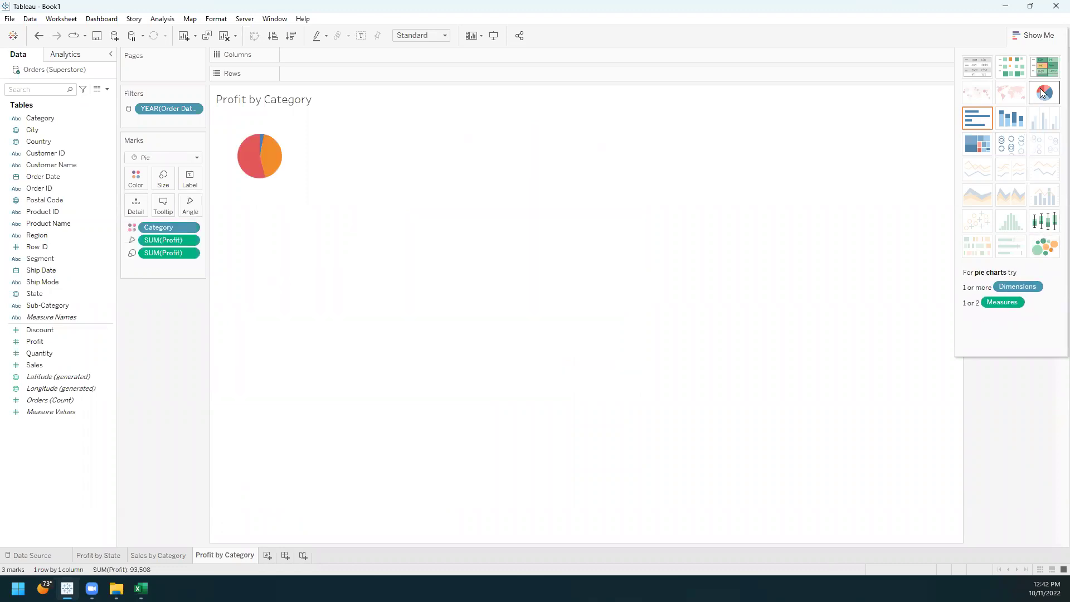
{"action": "left_click", "coordinate": [165, 183]}
{"action": "mouse_move", "coordinate": [190, 206]}
{"action": "left_mouse_down"}
{"action": "mouse_move", "coordinate": [224, 212]}
{"action": "mouse_move", "coordinate": [209, 213]}
{"action": "left_mouse_up"}
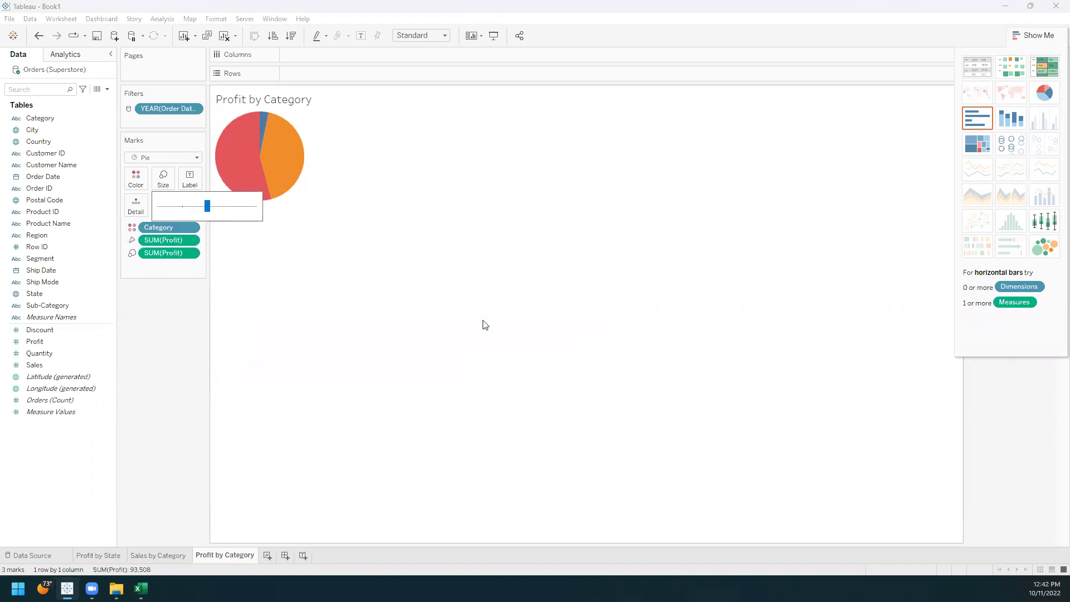
{"action": "left_click", "coordinate": [172, 366]}
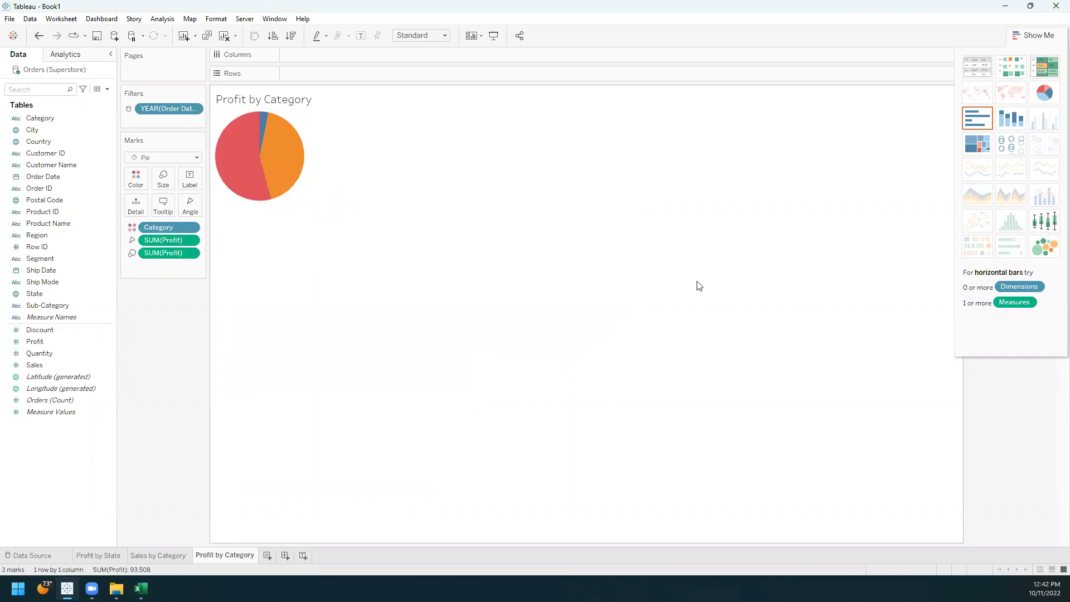
Step: Switch the Profit by Category chart back to horizontal bars and swap its rows and columns to make the bars vertical
{"action": "left_click", "coordinate": [974, 115]}
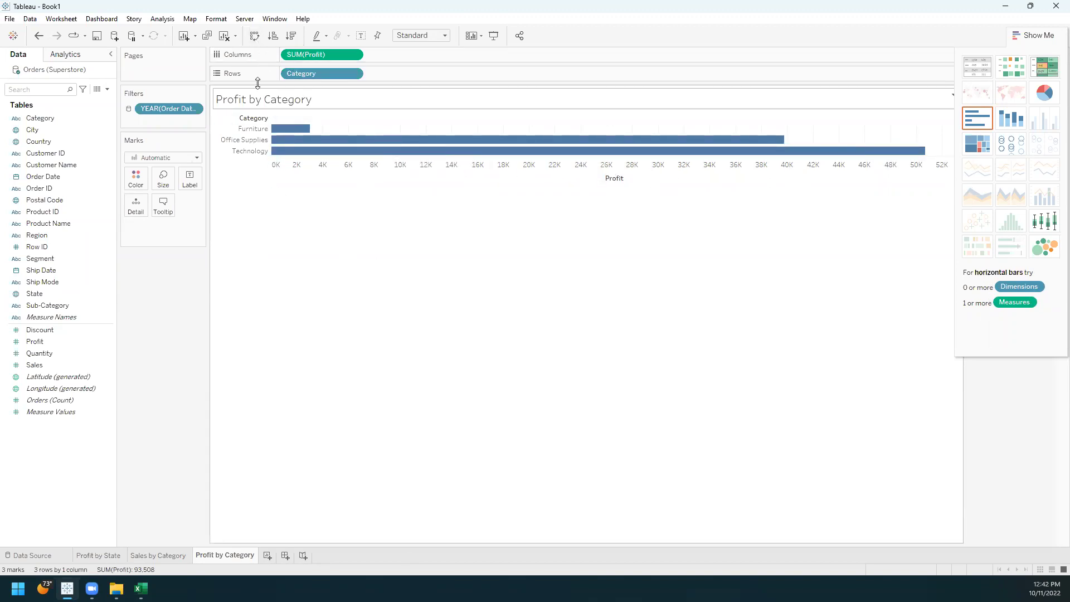
{"action": "left_click", "coordinate": [254, 37]}
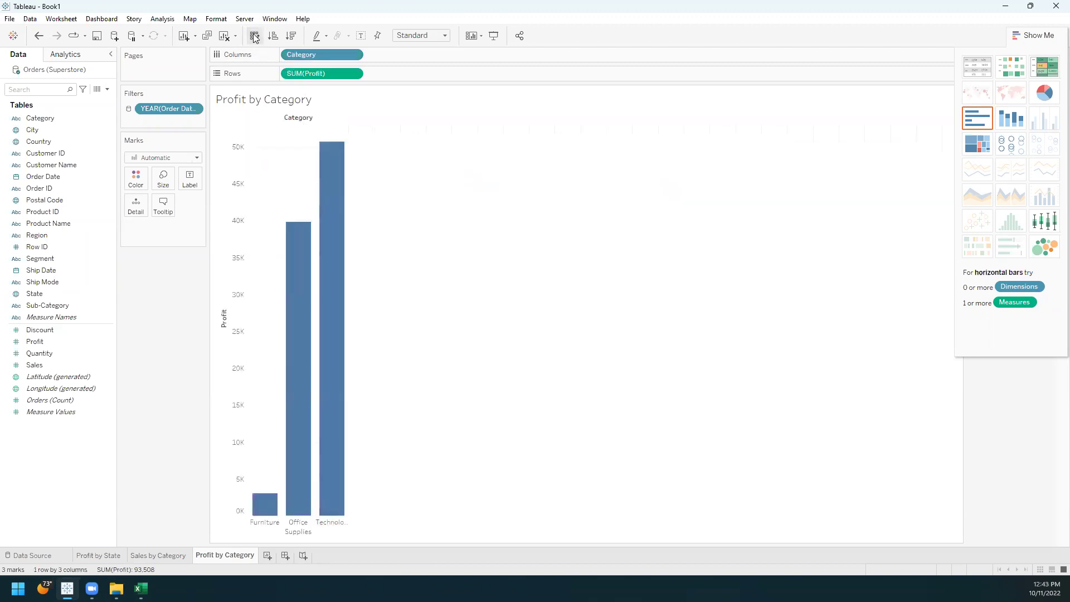
{"action": "left_click", "coordinate": [1027, 35]}
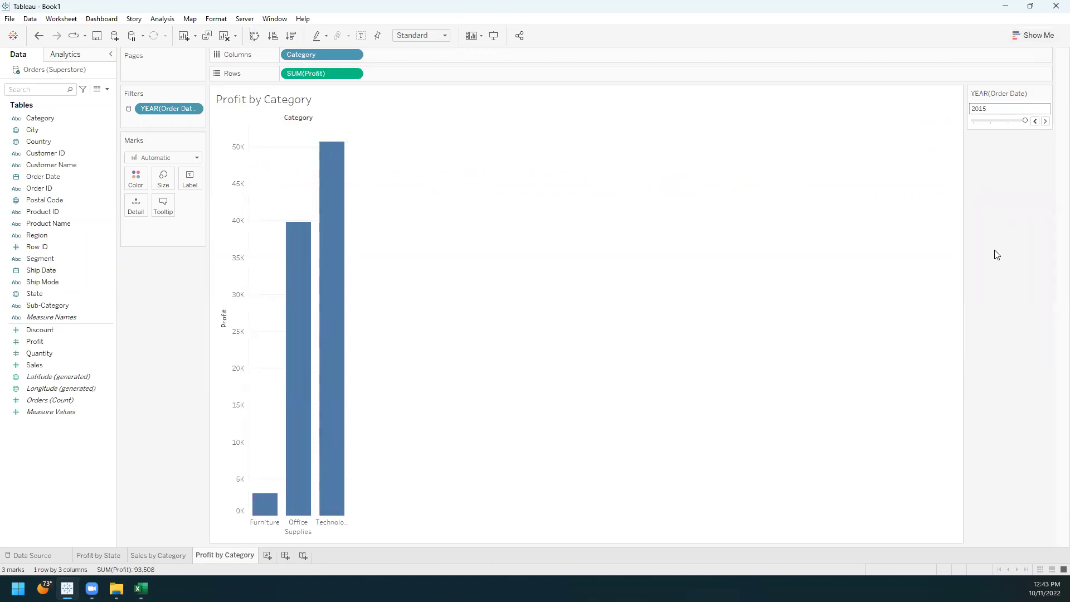
Step: Add a new worksheet and build a bar chart with Category as columns and the sum of Discount as rows
{"action": "left_click", "coordinate": [267, 556]}
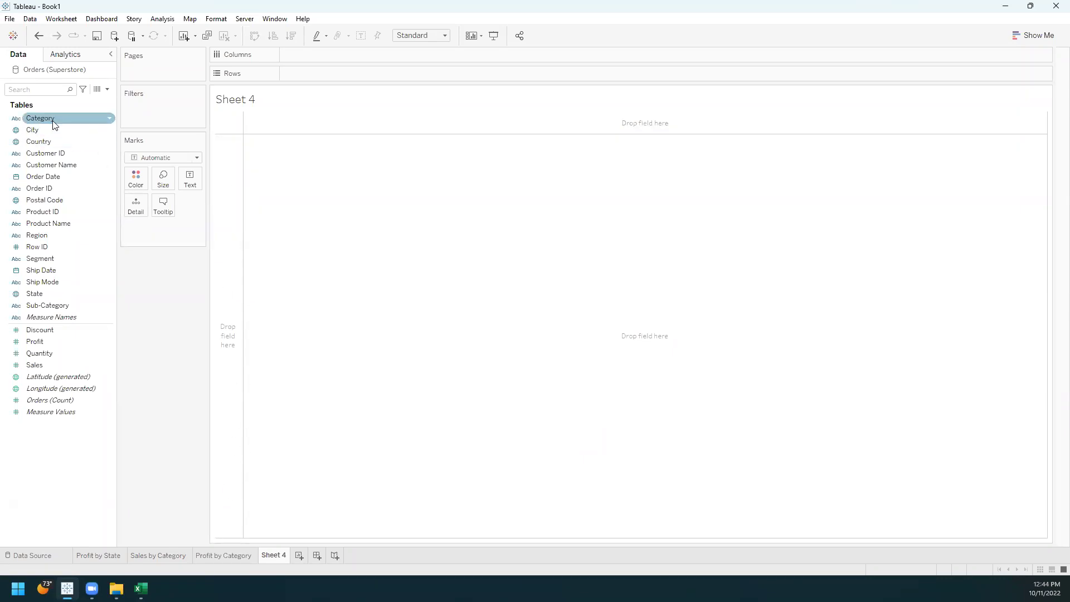
{"action": "left_click_drag", "start_coordinate": [40, 117], "coordinate": [310, 58]}
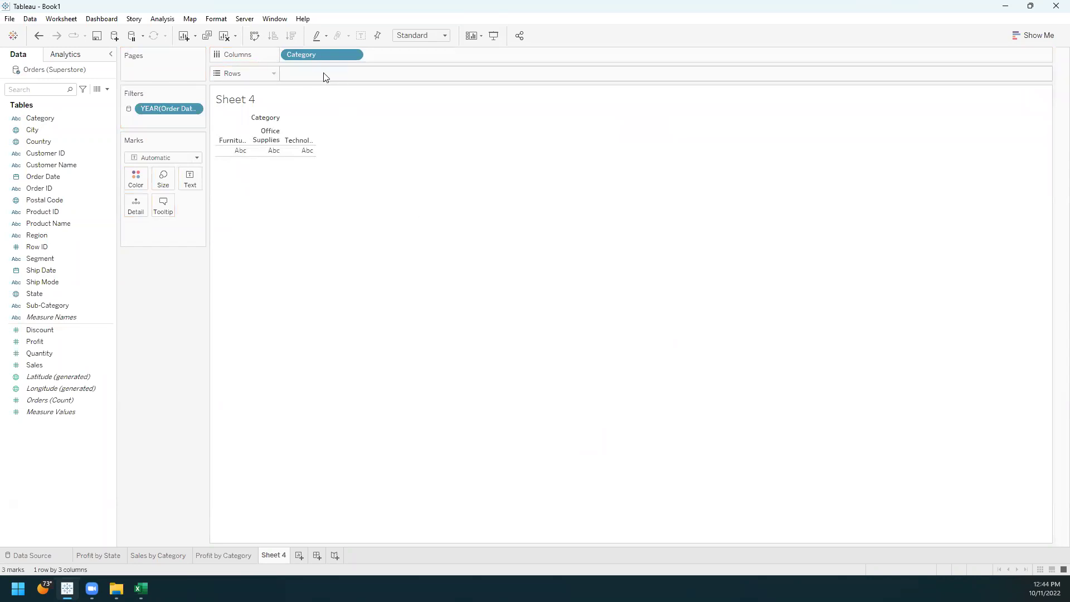
{"action": "left_click_drag", "start_coordinate": [49, 330], "coordinate": [330, 72]}
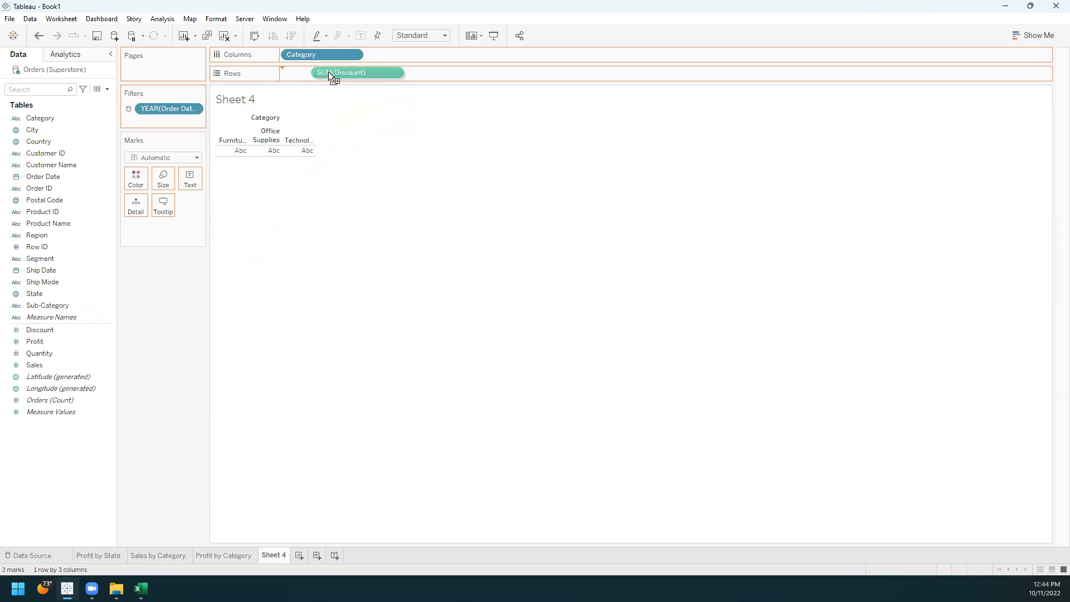
{"action": "left_click_drag", "start_coordinate": [329, 73], "coordinate": [330, 73]}
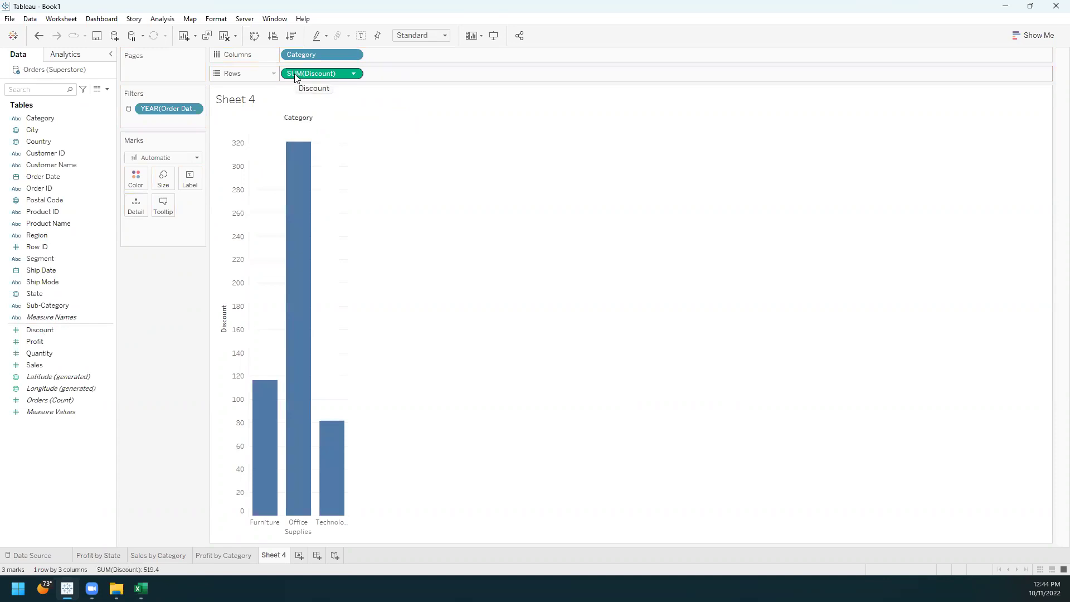
Step: Change the aggregation of Discount in the rows from sum to average and check the bar values
{"action": "mouse_move", "coordinate": [261, 457]}
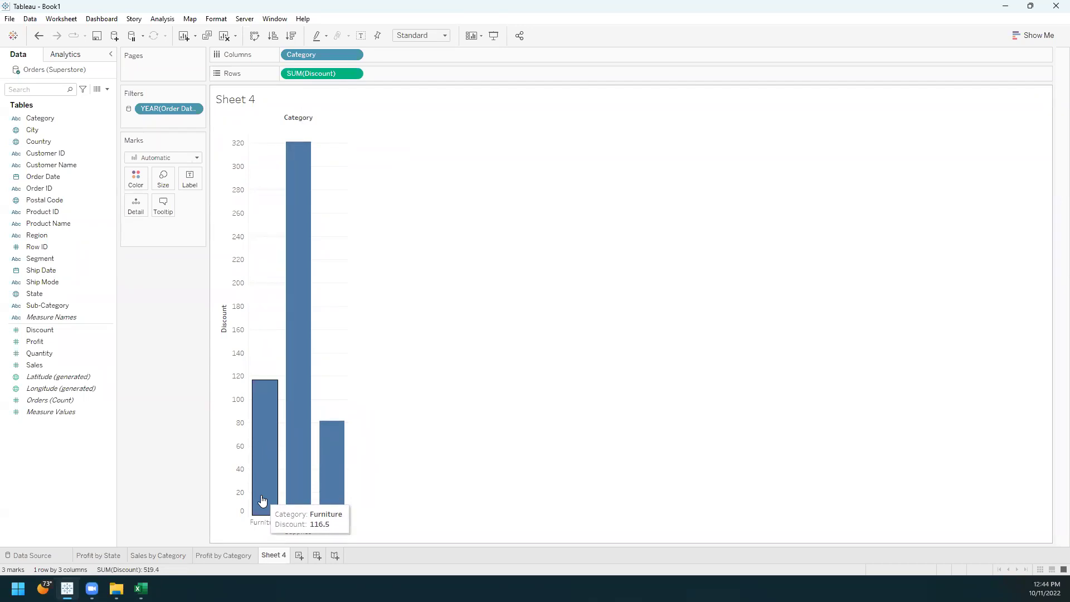
{"action": "left_click", "coordinate": [354, 75]}
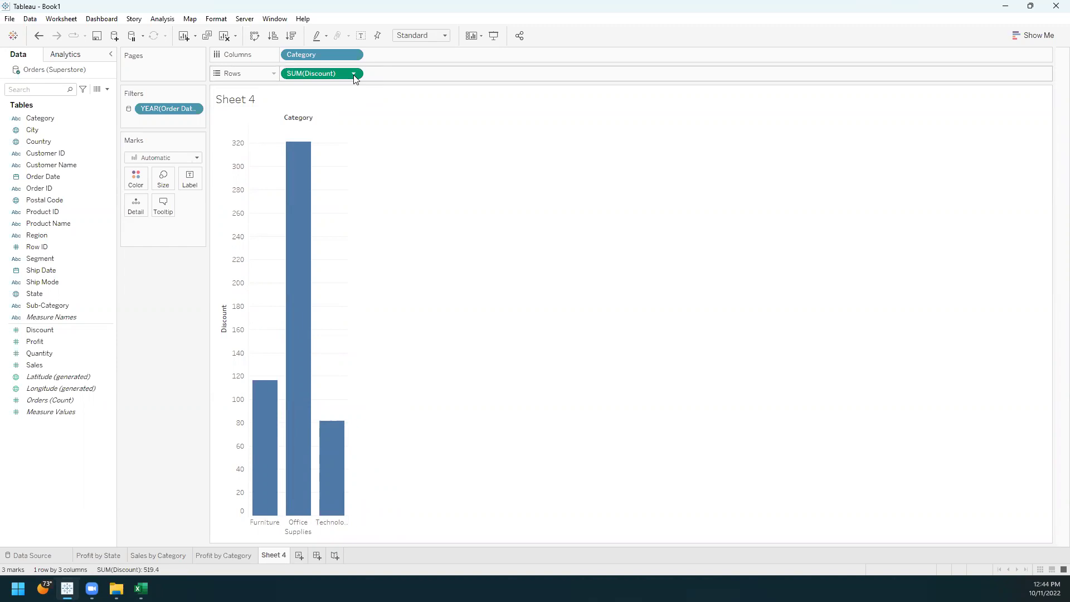
{"action": "left_click", "coordinate": [354, 76]}
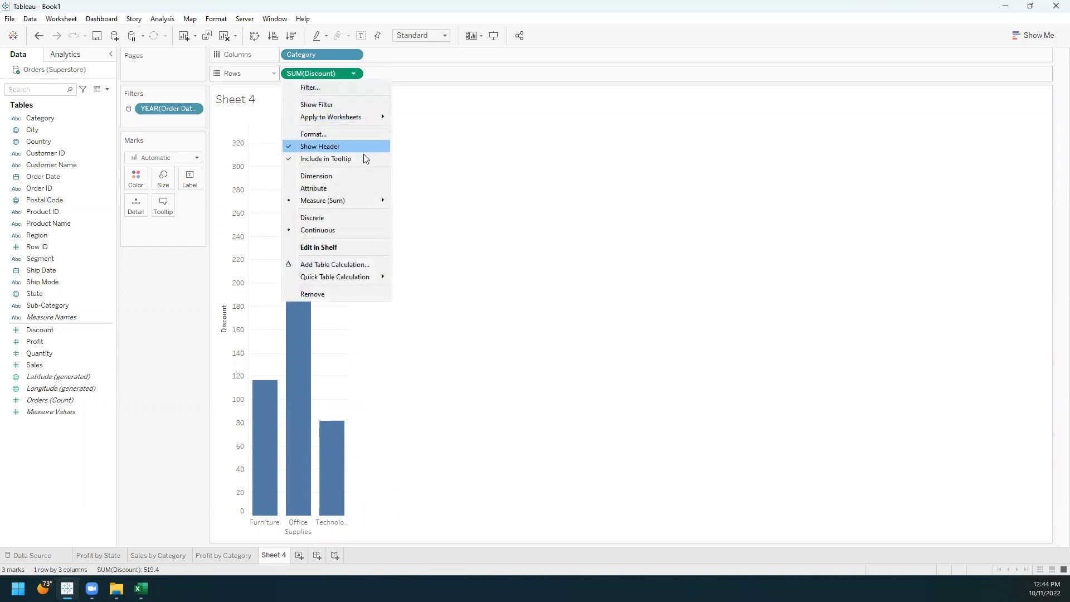
{"action": "mouse_move", "coordinate": [367, 209]}
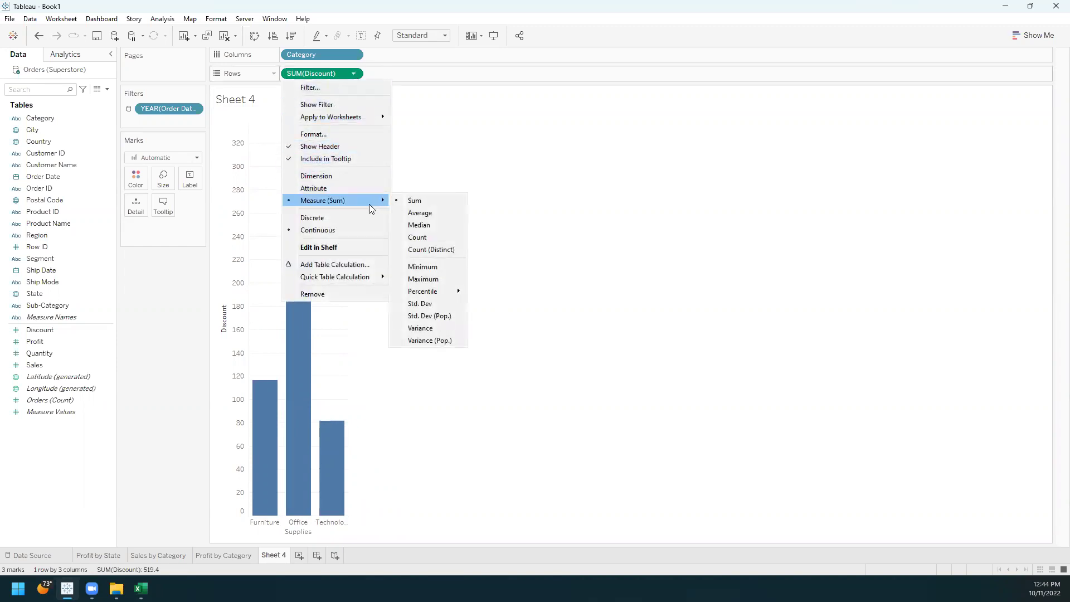
{"action": "left_click", "coordinate": [417, 215]}
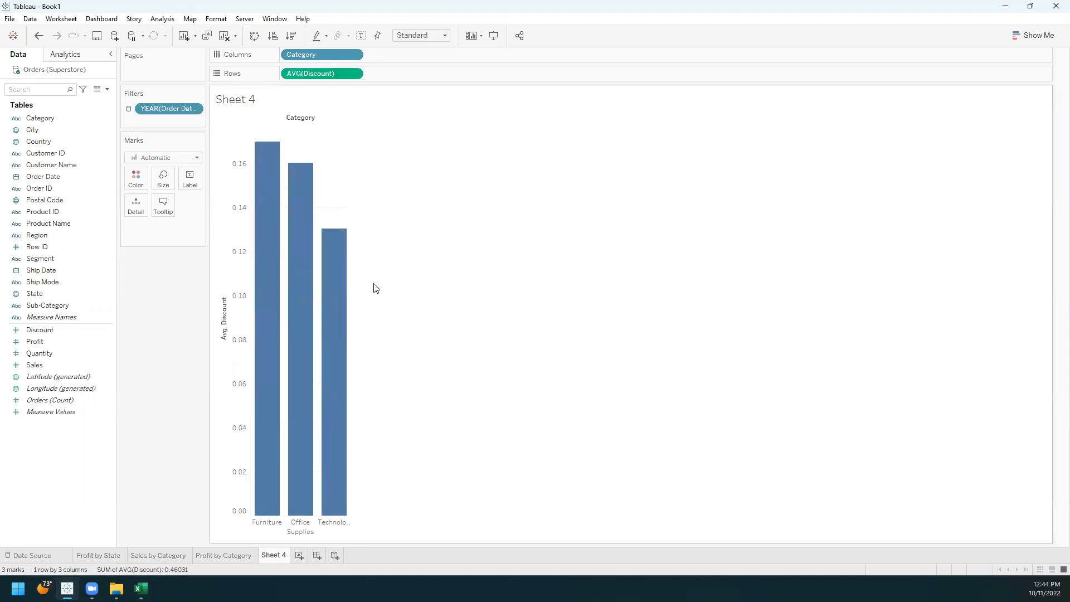
{"action": "mouse_move", "coordinate": [262, 210]}
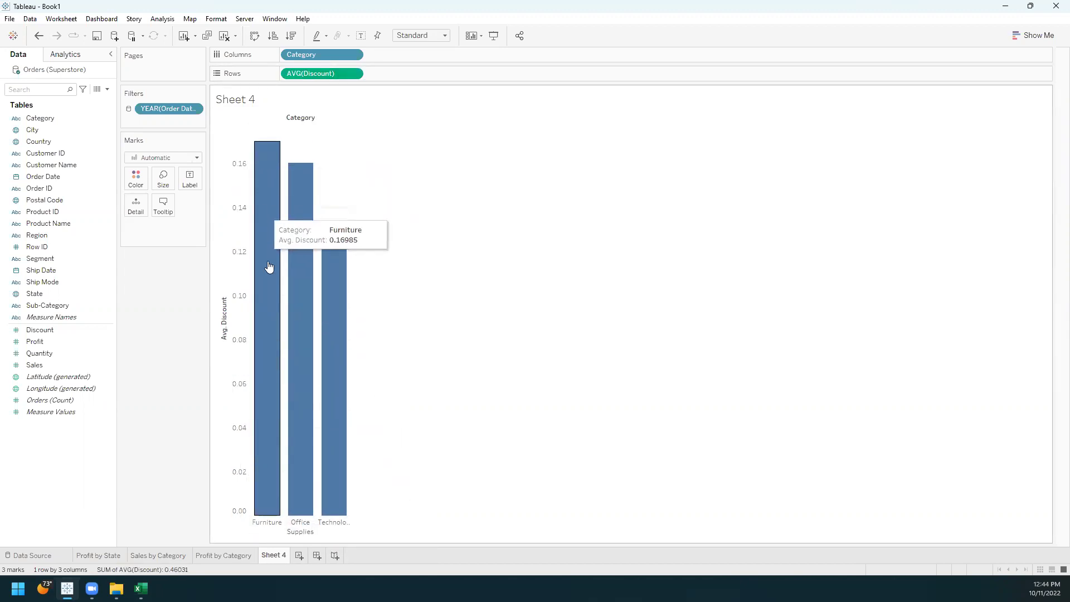
{"action": "mouse_move", "coordinate": [344, 260]}
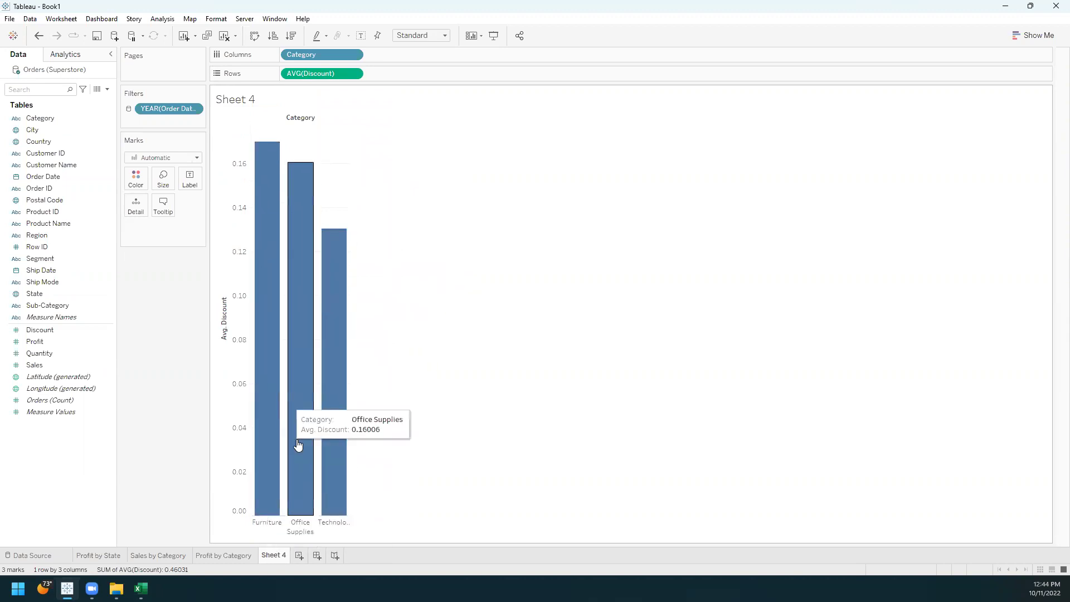
Step: Rename the discount worksheet as "Average Discount by Category"
{"action": "right_click", "coordinate": [283, 552]}
{"action": "left_click", "coordinate": [311, 415]}
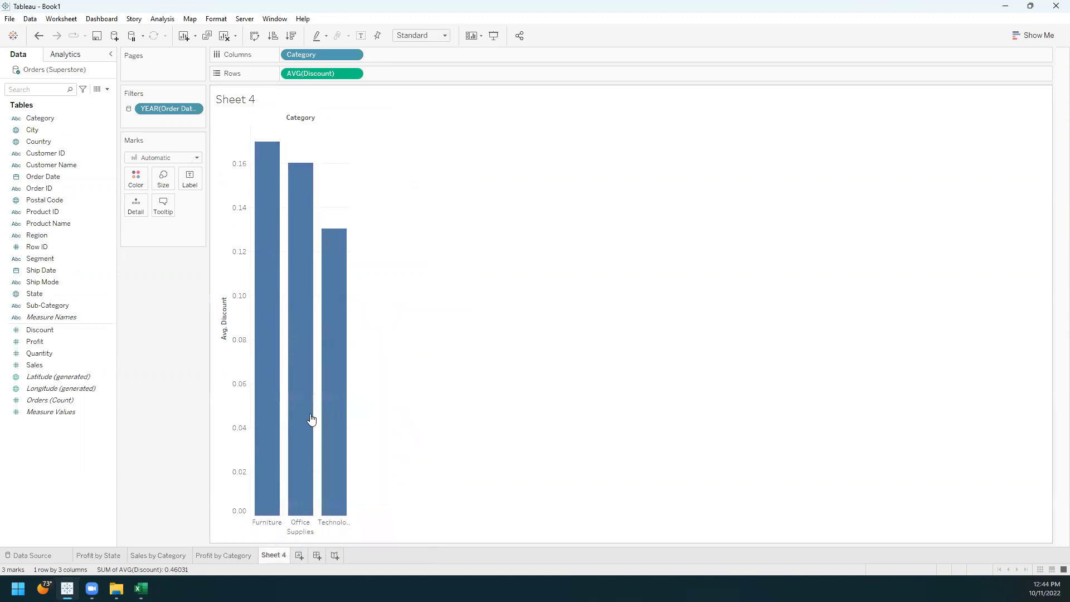
{"action": "type", "text": "Average Discount"}
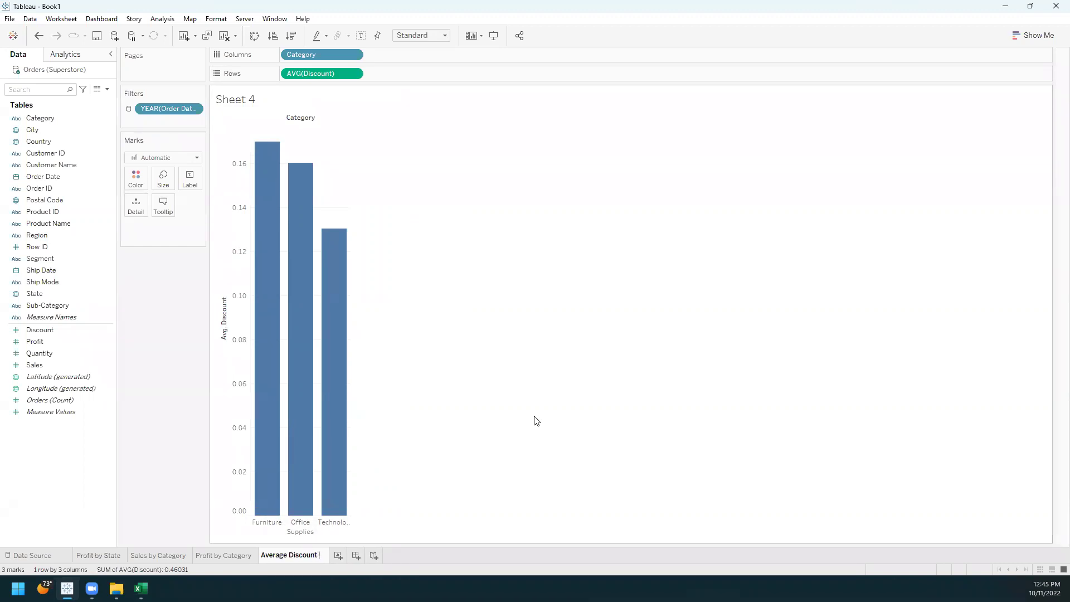
{"action": "type", "text": " by Categ"}
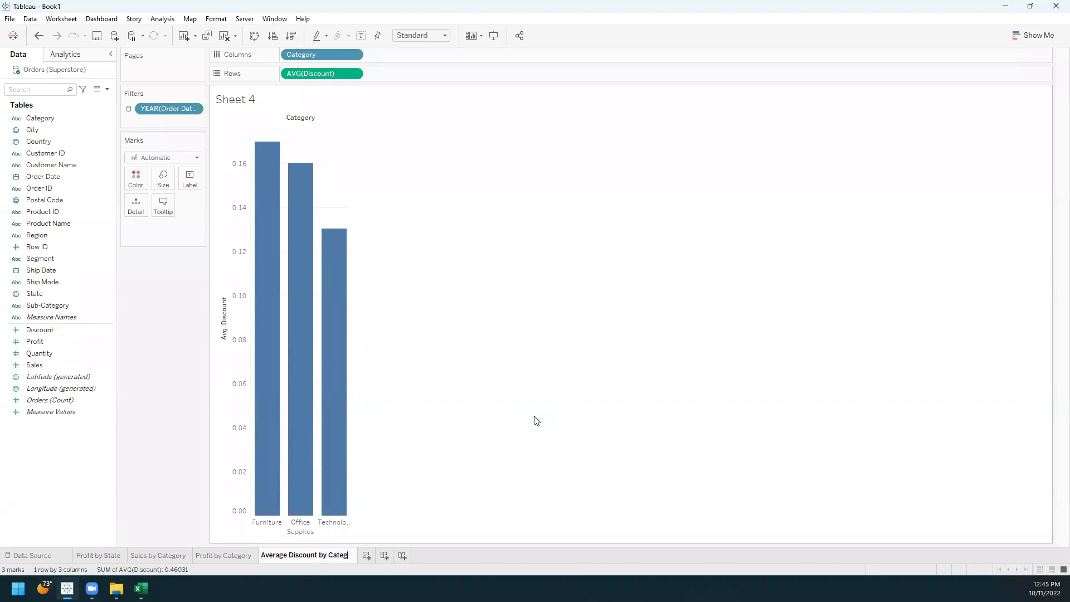
{"action": "type", "text": "ory"}
{"action": "key", "text": "Return"}
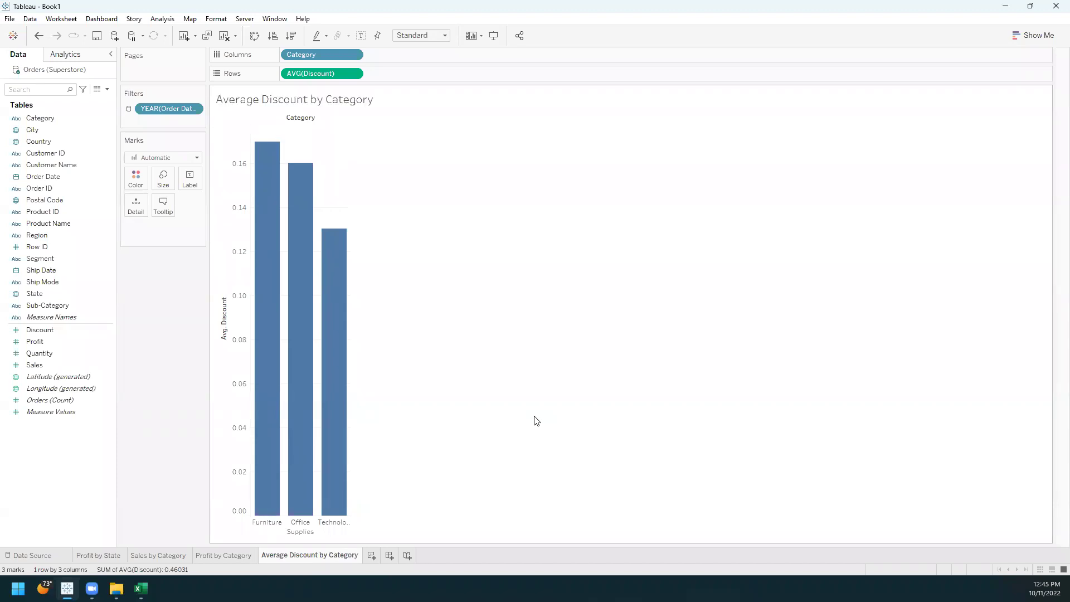
Step: Show the Order Date year filter on the Average Discount by Category sheet, and add another blank worksheet to the workbook
{"action": "left_click", "coordinate": [193, 108]}
{"action": "left_click", "coordinate": [190, 140]}
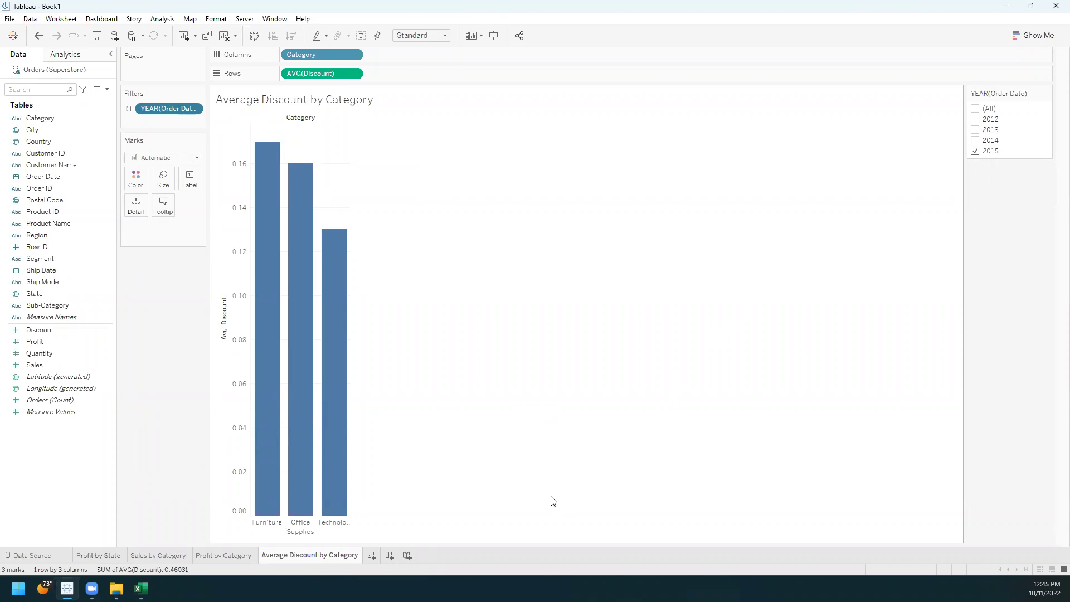
{"action": "left_click", "coordinate": [371, 555]}
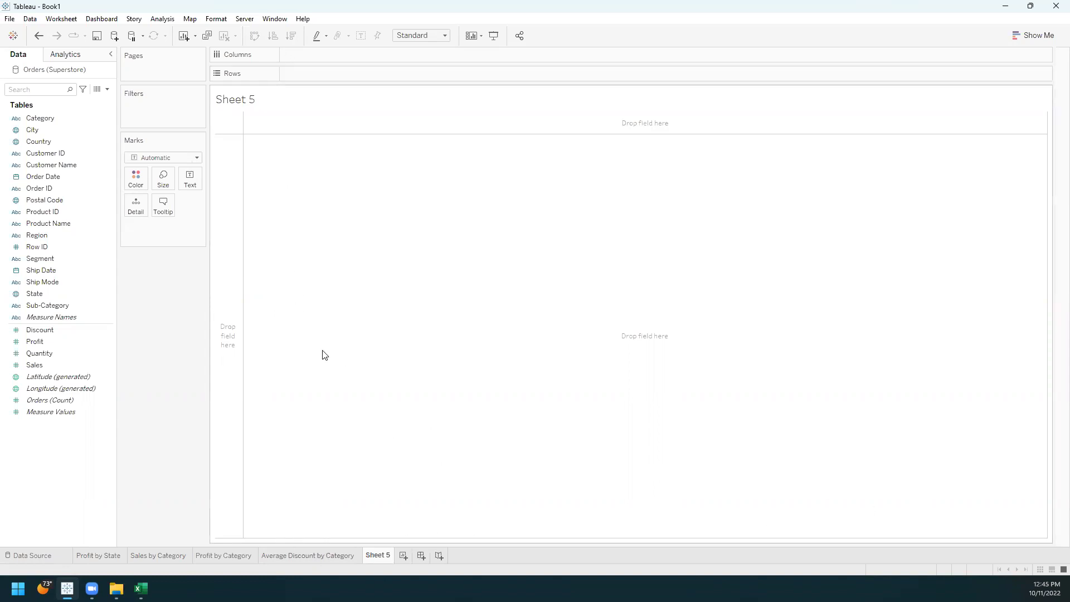
Step: Build a chart on the blank sheet with the year of Order Date as columns and the sum of Sales as rows
{"action": "left_click", "coordinate": [42, 178]}
{"action": "left_click_drag", "start_coordinate": [42, 177], "coordinate": [329, 56]}
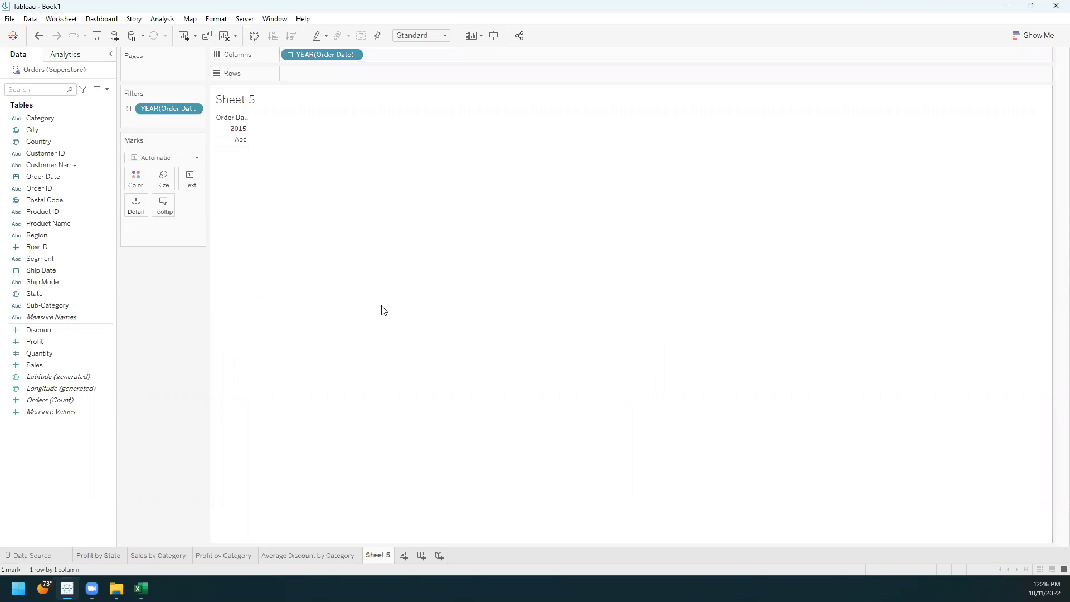
{"action": "left_click", "coordinate": [35, 366]}
{"action": "left_click_drag", "start_coordinate": [35, 370], "coordinate": [312, 72]}
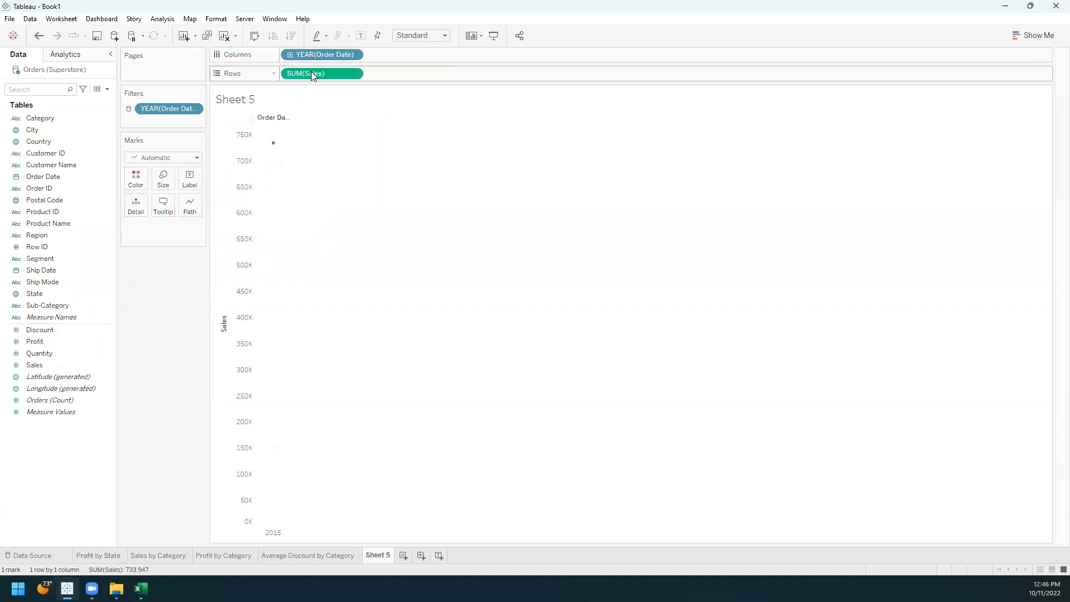
Step: Change Order Date in the columns to the discrete Month level and check the sales for January, February and March
{"action": "left_click", "coordinate": [354, 55]}
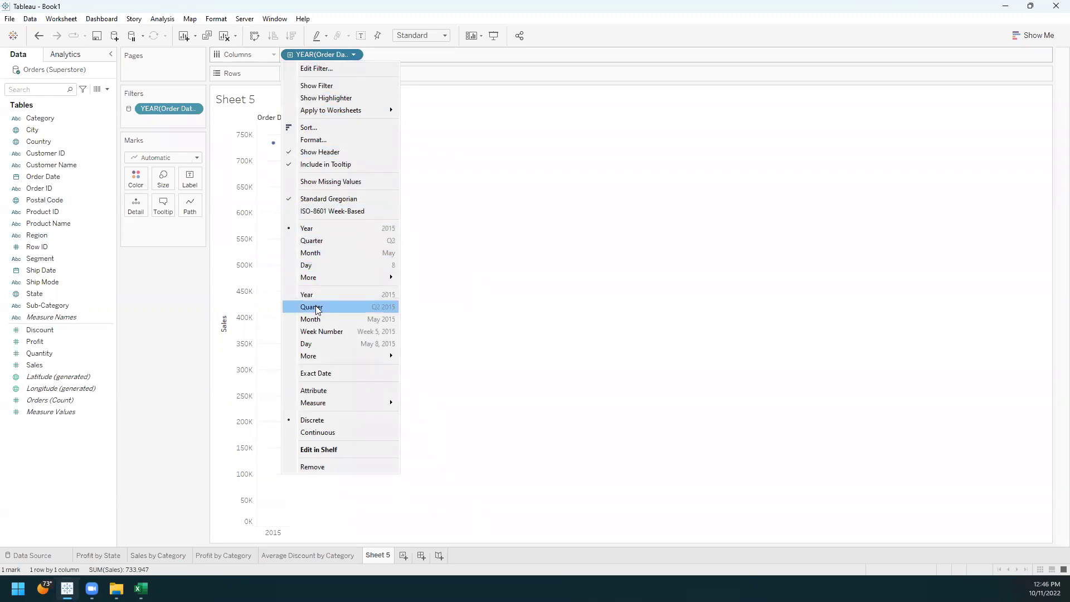
{"action": "left_click", "coordinate": [310, 253]}
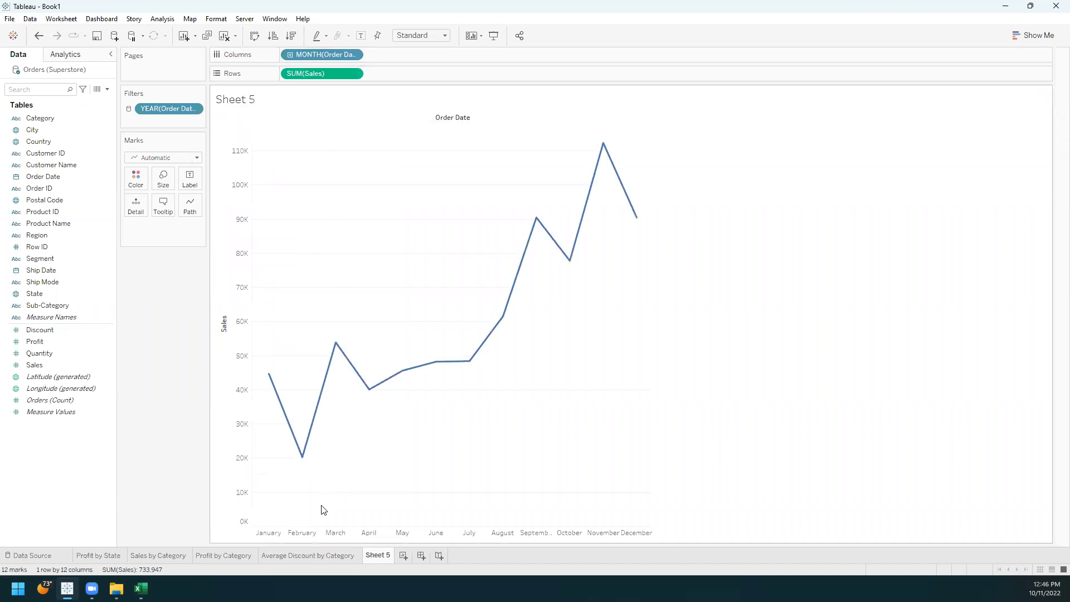
{"action": "mouse_move", "coordinate": [270, 377]}
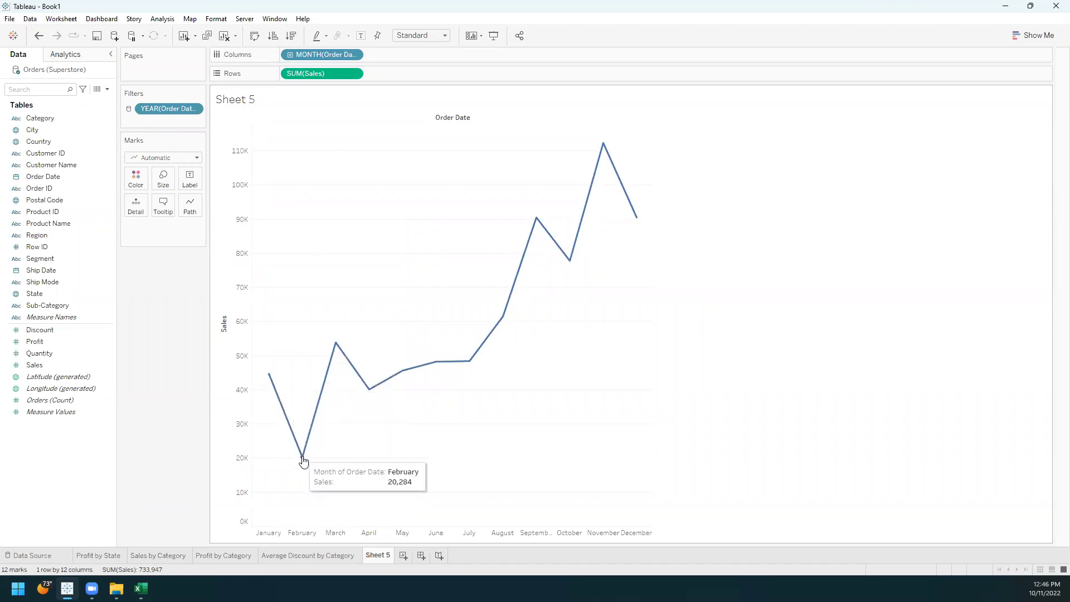
{"action": "mouse_move", "coordinate": [345, 370]}
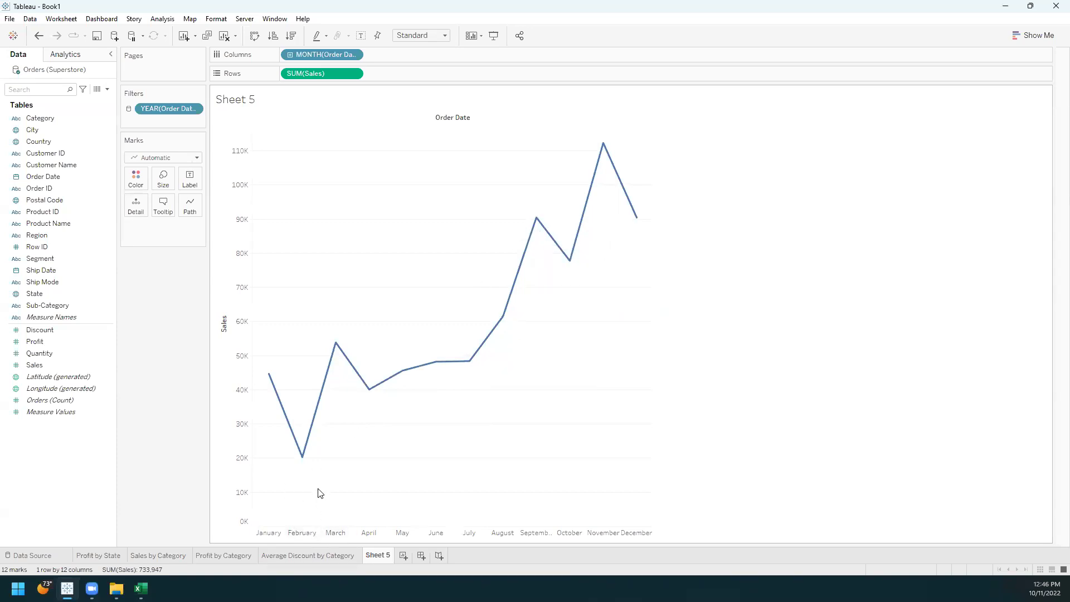
{"action": "mouse_move", "coordinate": [337, 345]}
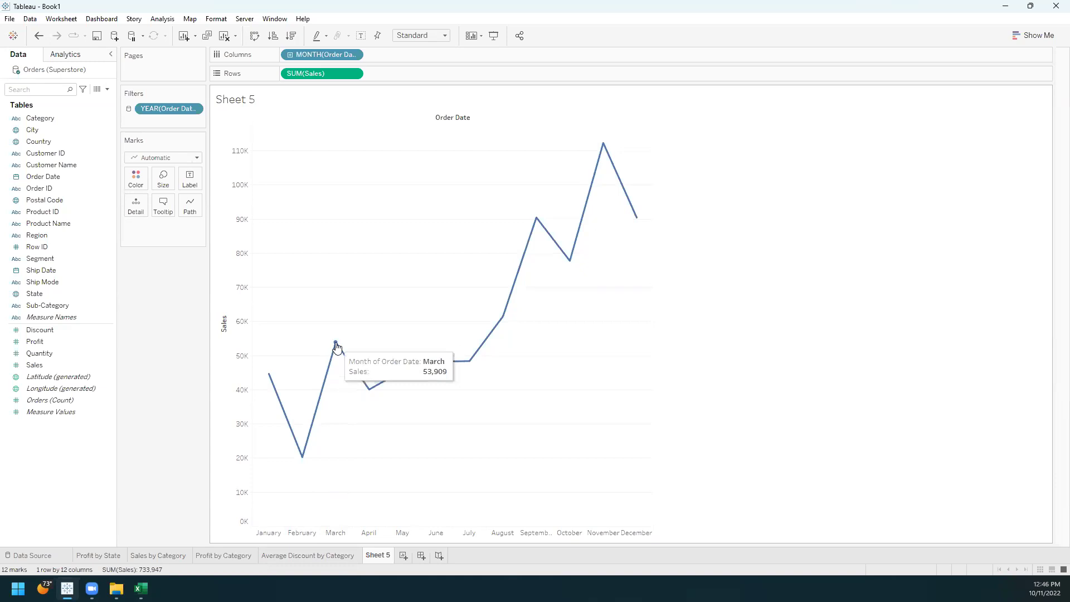
Step: Set Order Date in the columns to the continuous month-and-year level
{"action": "left_click", "coordinate": [353, 55]}
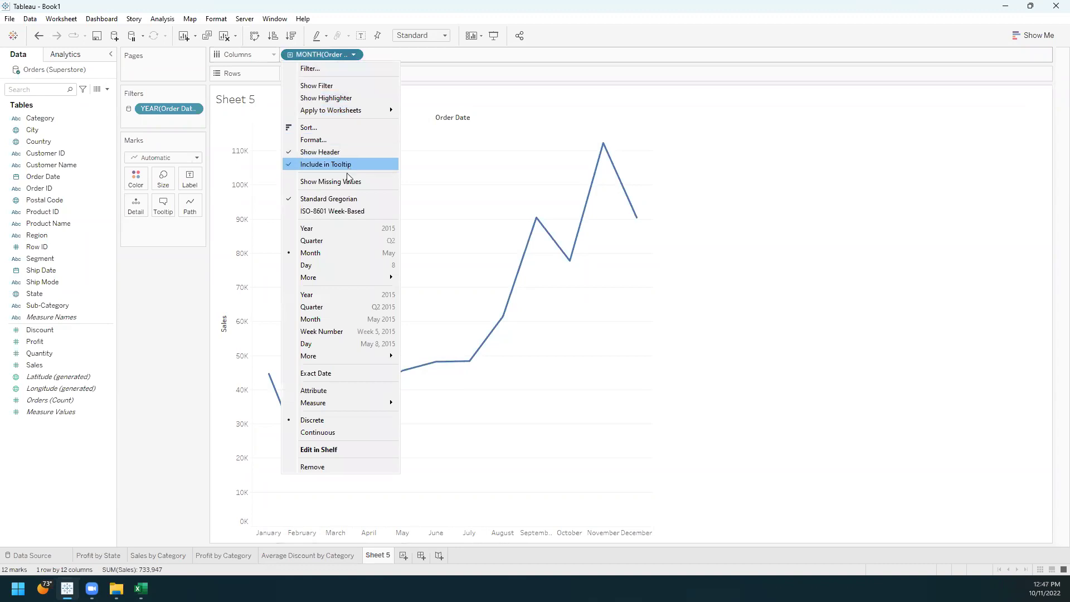
{"action": "mouse_move", "coordinate": [338, 284]}
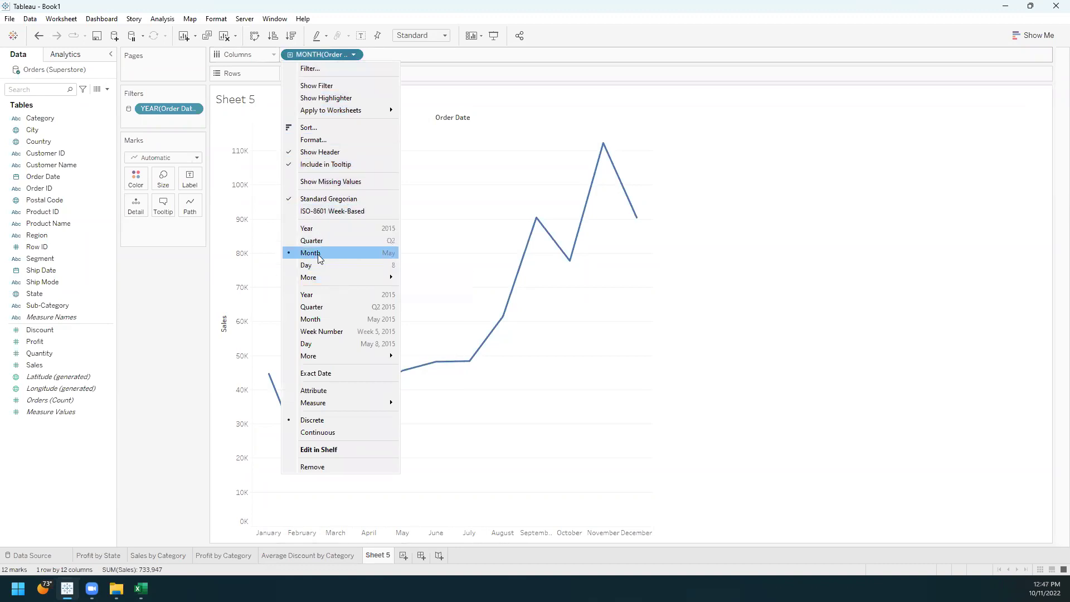
{"action": "left_click", "coordinate": [329, 320]}
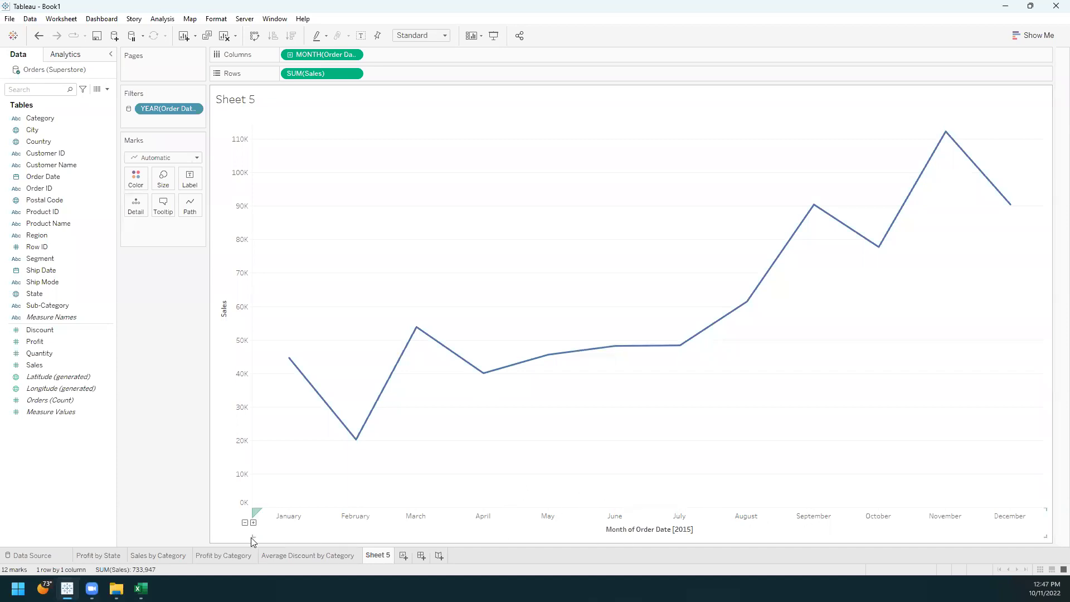
Step: Show the Order Date year filter on the sheet and include all years in it
{"action": "left_click", "coordinate": [193, 109]}
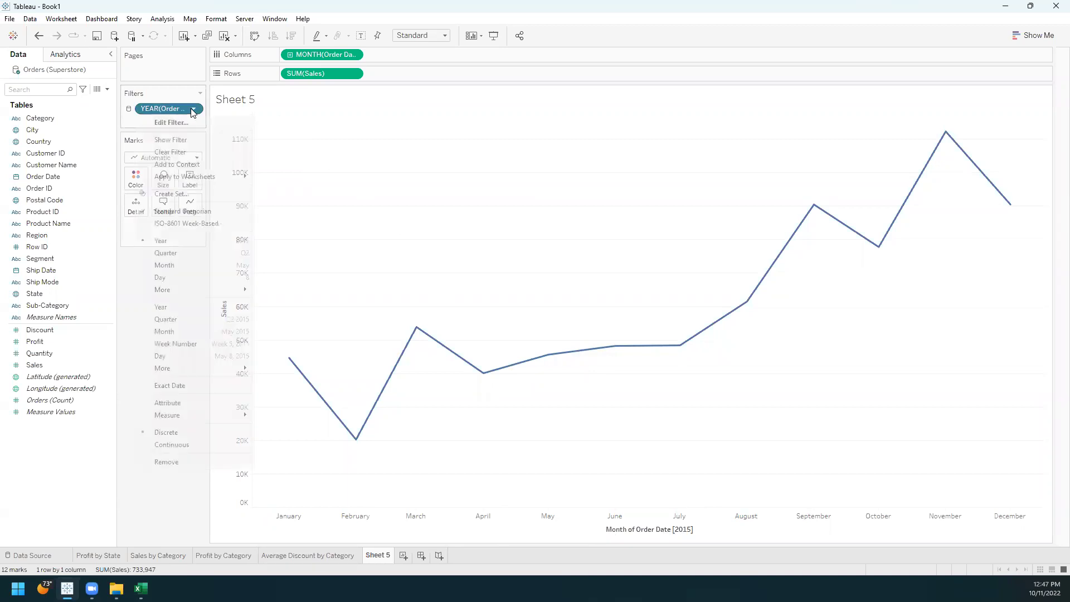
{"action": "left_click", "coordinate": [189, 141]}
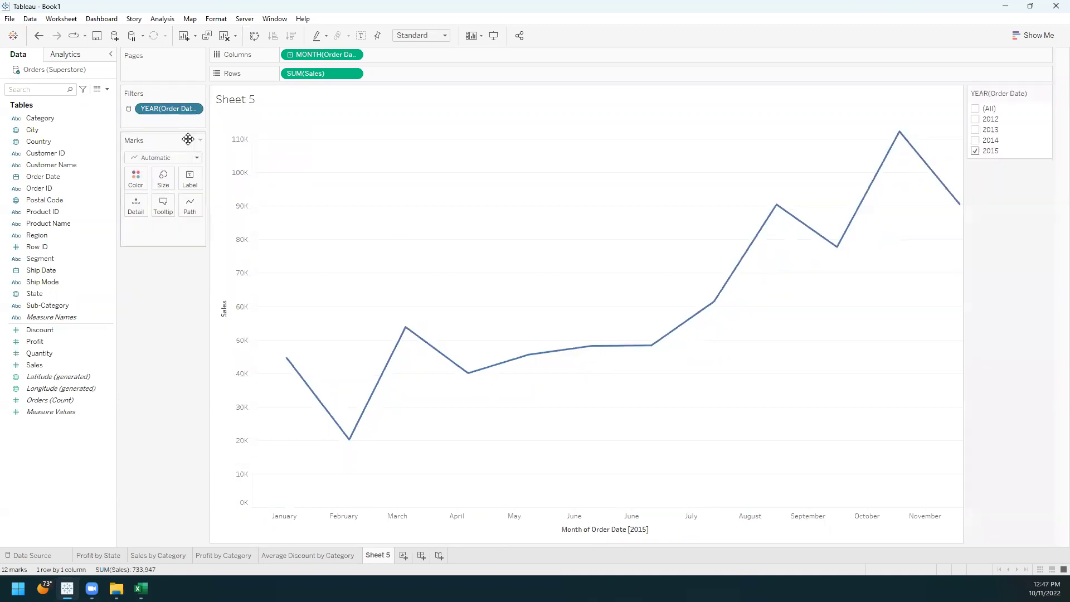
{"action": "left_click", "coordinate": [974, 109]}
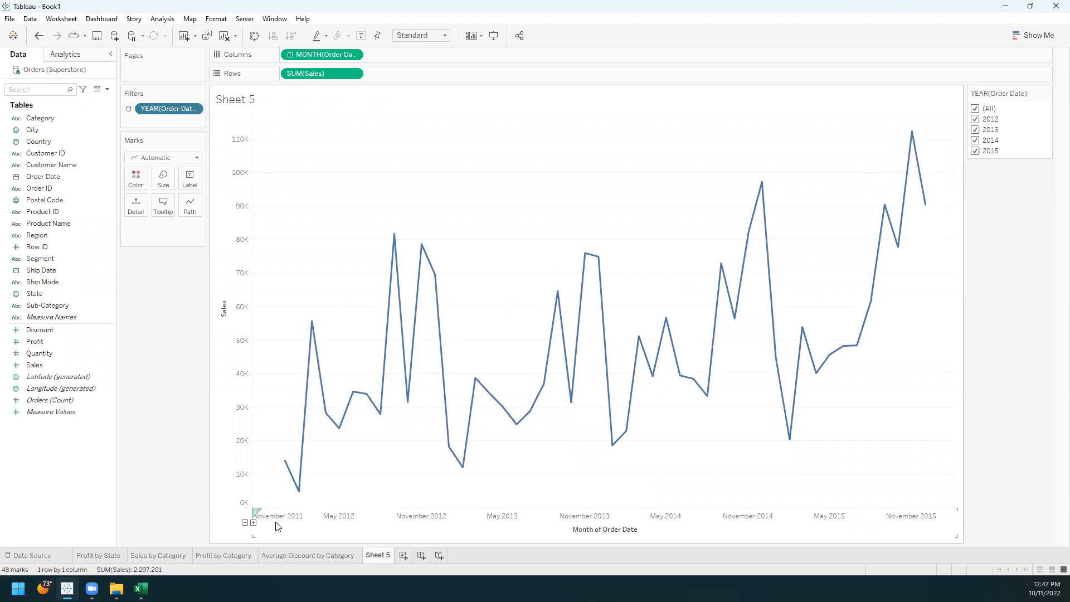
Step: Compare the all-years chart with Order Date as discrete Month, and restore the continuous month-and-year level
{"action": "left_click", "coordinate": [354, 55]}
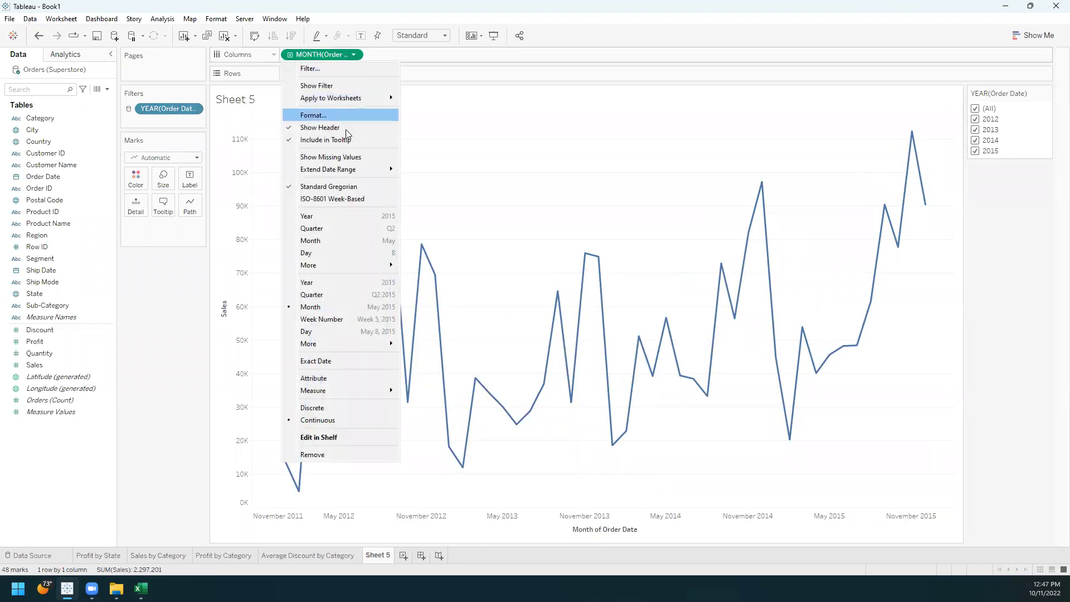
{"action": "left_click", "coordinate": [330, 243]}
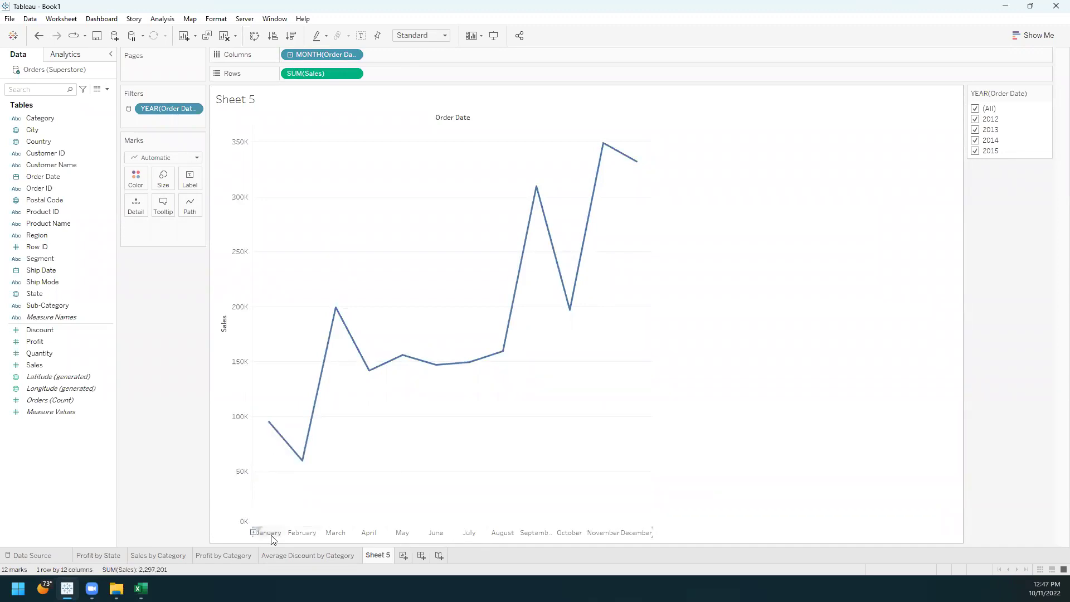
{"action": "left_click", "coordinate": [353, 54]}
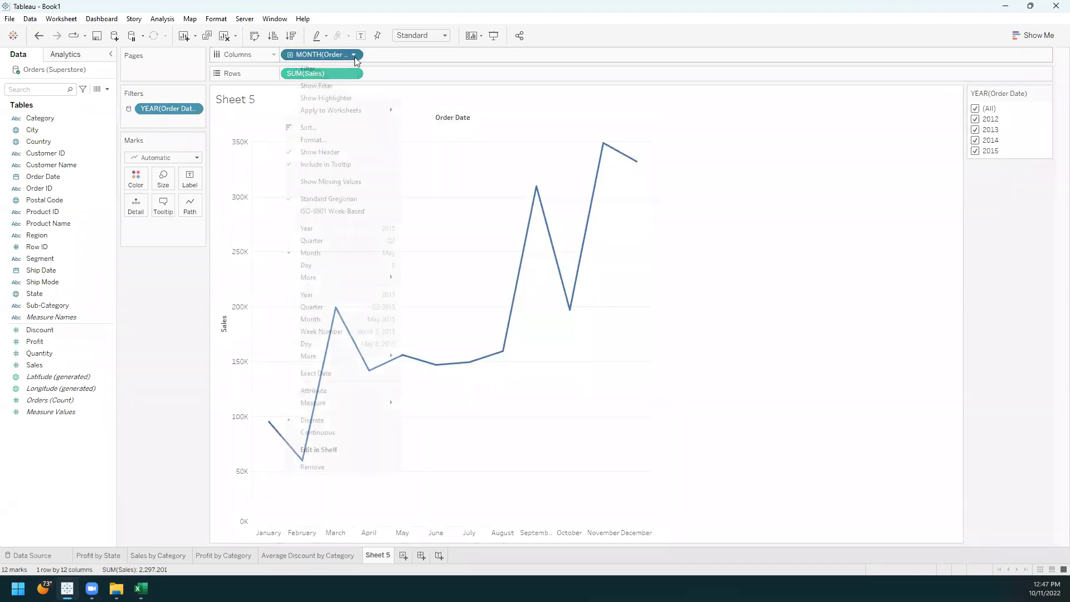
{"action": "left_click", "coordinate": [354, 324]}
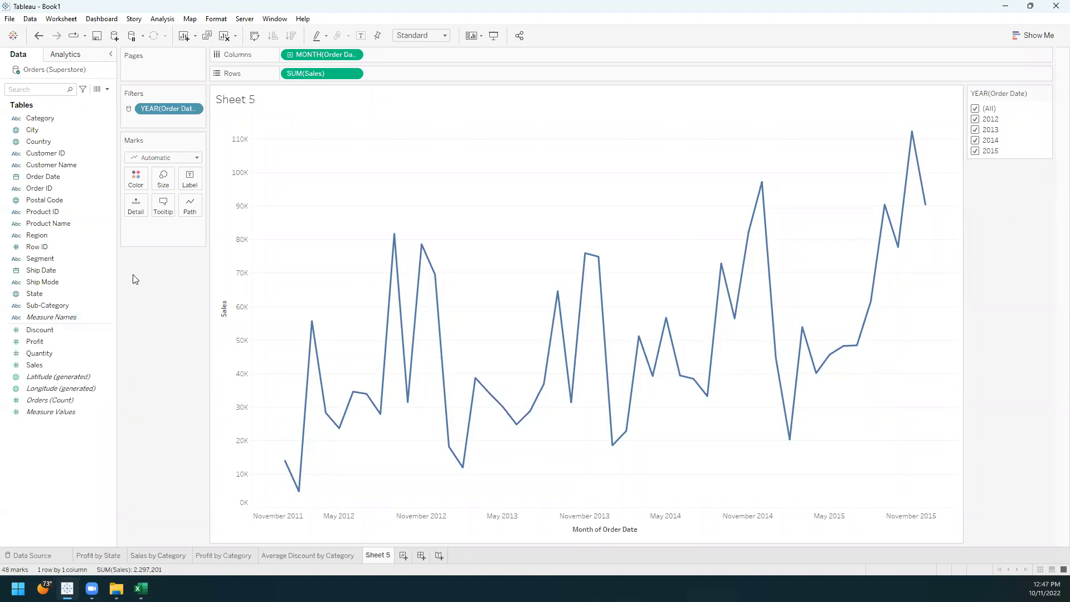
Step: Change the mark type from Automatic to Area and color the sales chart by Segment
{"action": "left_click", "coordinate": [197, 160]}
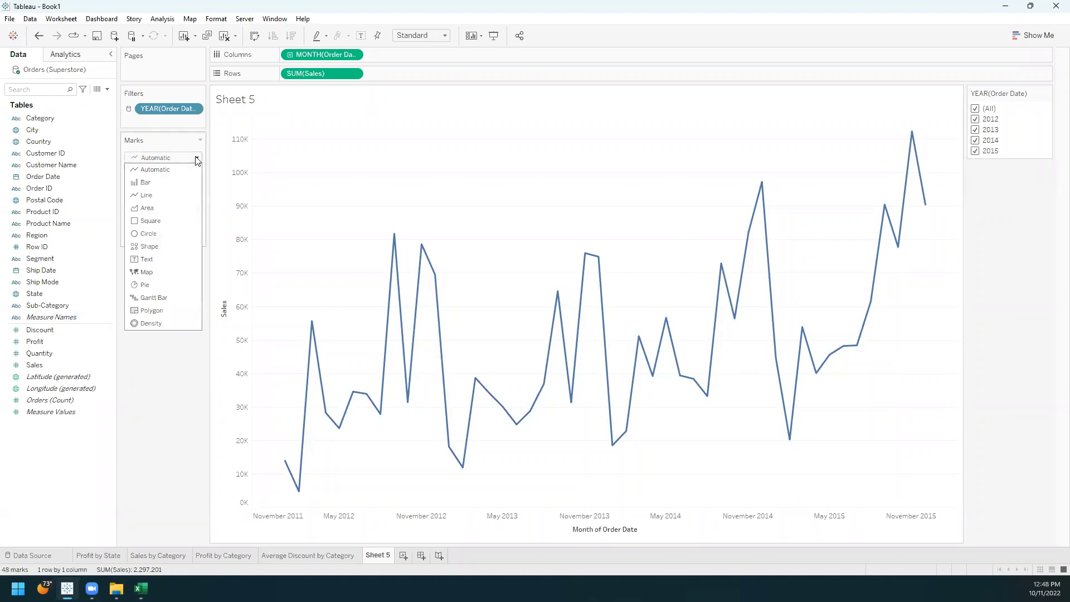
{"action": "left_click", "coordinate": [178, 212]}
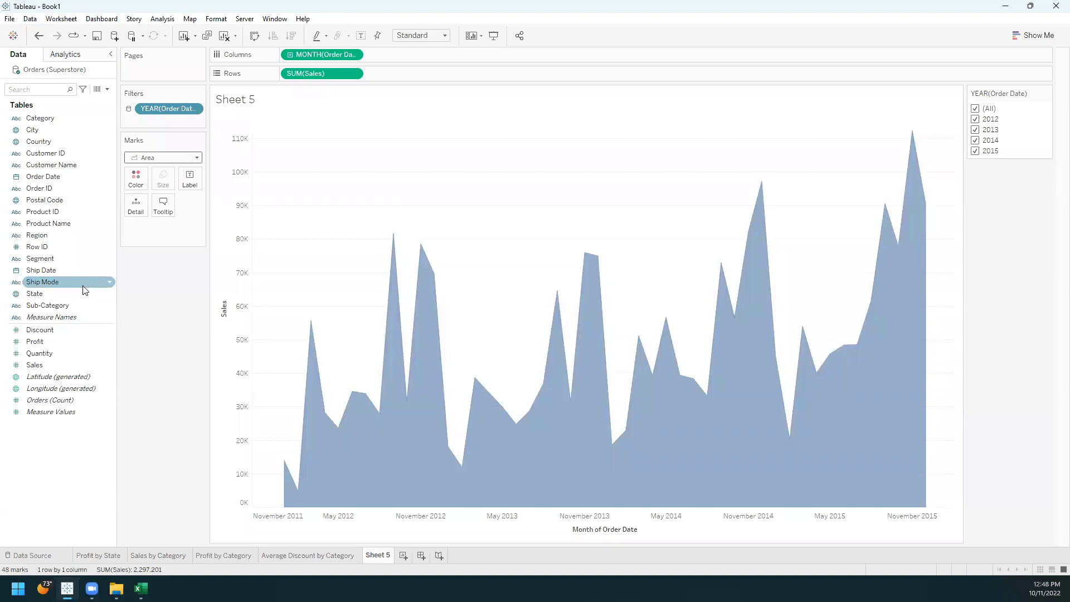
{"action": "left_click", "coordinate": [32, 261]}
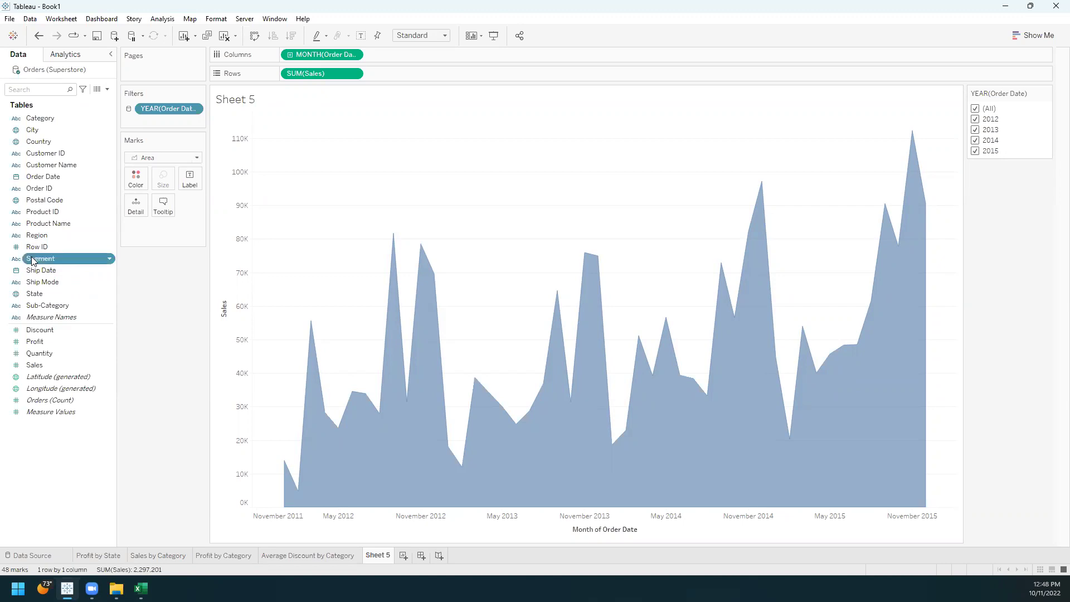
{"action": "left_click_drag", "start_coordinate": [32, 260], "coordinate": [135, 178]}
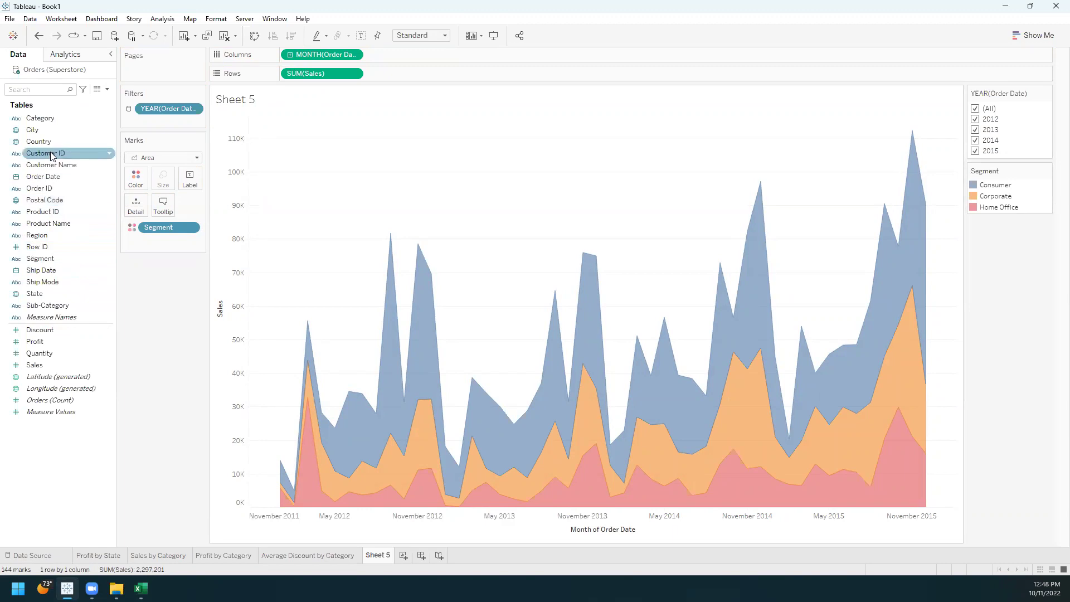
Step: Label the areas of the chart with Segment
{"action": "left_click", "coordinate": [54, 259]}
{"action": "left_click_drag", "start_coordinate": [54, 259], "coordinate": [179, 210]}
{"action": "left_click_drag", "start_coordinate": [192, 184], "coordinate": [190, 178]}
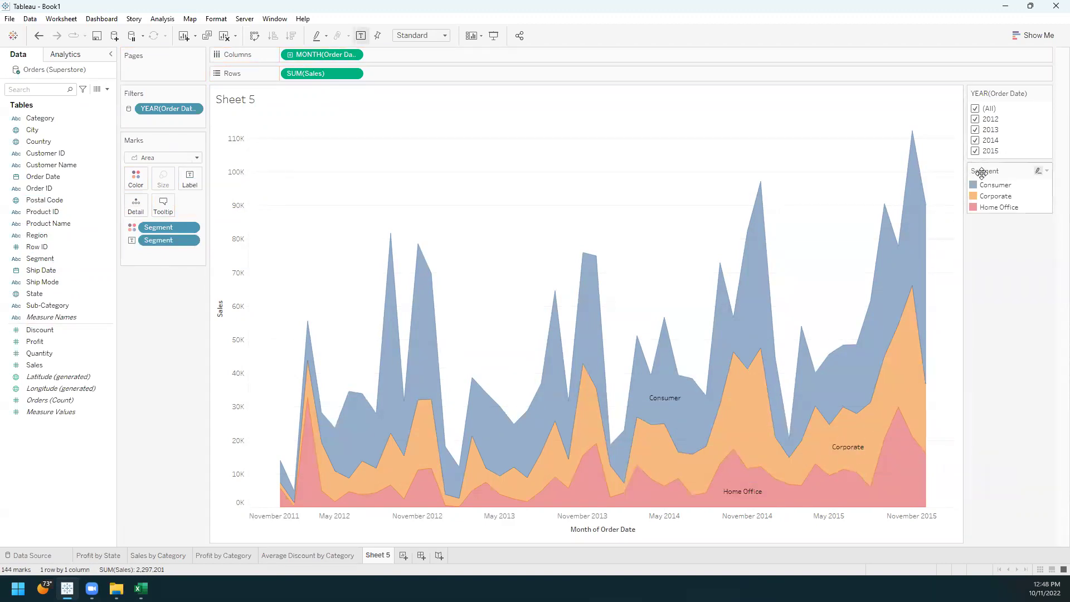
Step: Highlight the Consumer, Corporate and Home Office segments one after another from the Segment color legend
{"action": "left_click", "coordinate": [992, 188]}
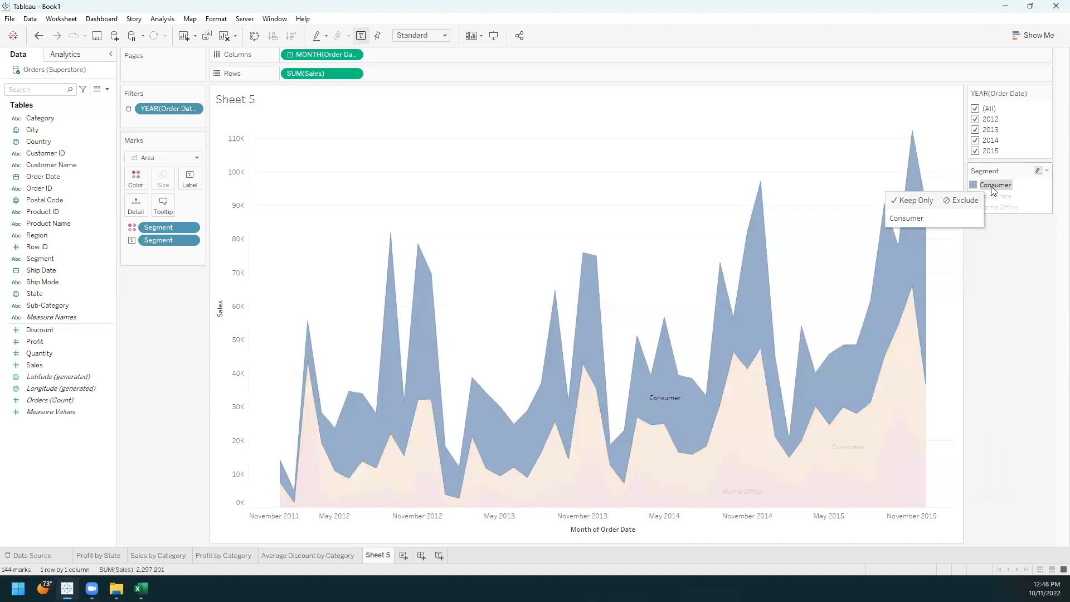
{"action": "left_click", "coordinate": [996, 197]}
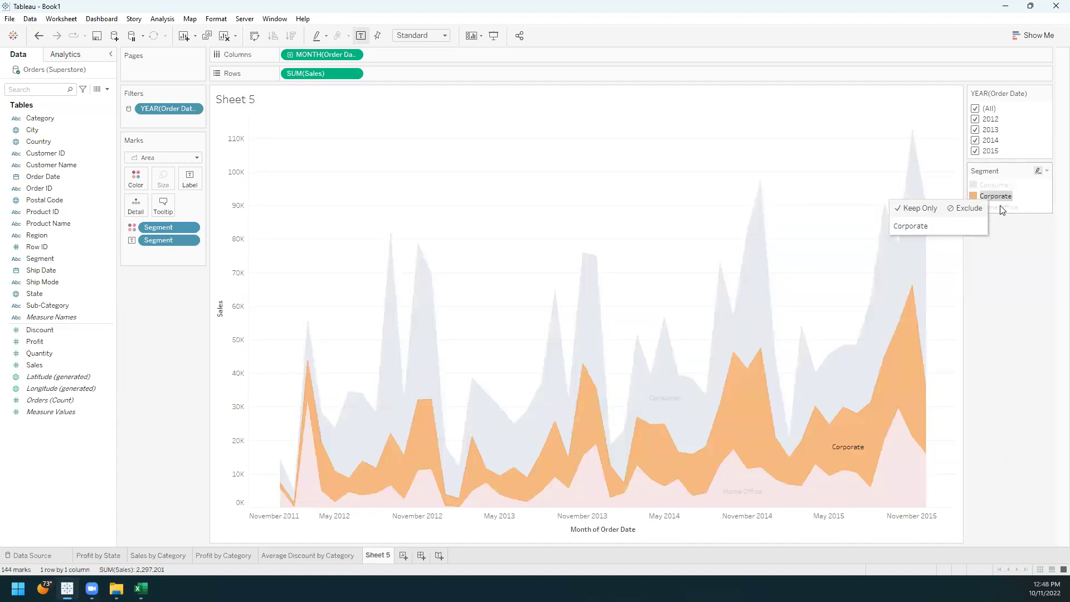
{"action": "left_click", "coordinate": [999, 207]}
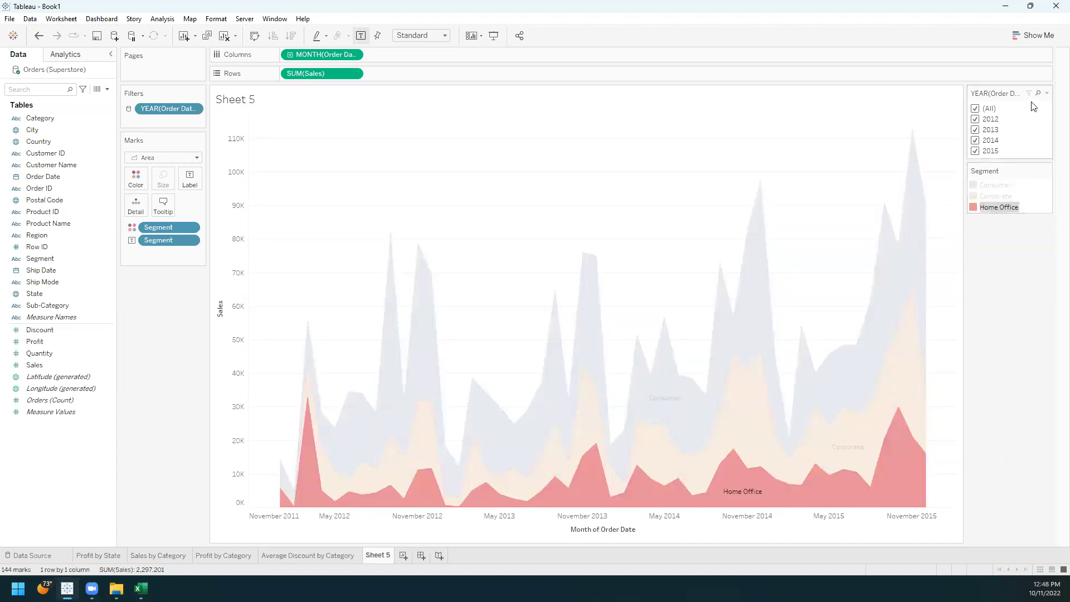
Step: Remove the "All" value from the Order Date year filter and display the filter as a single value slider
{"action": "left_click", "coordinate": [1047, 93]}
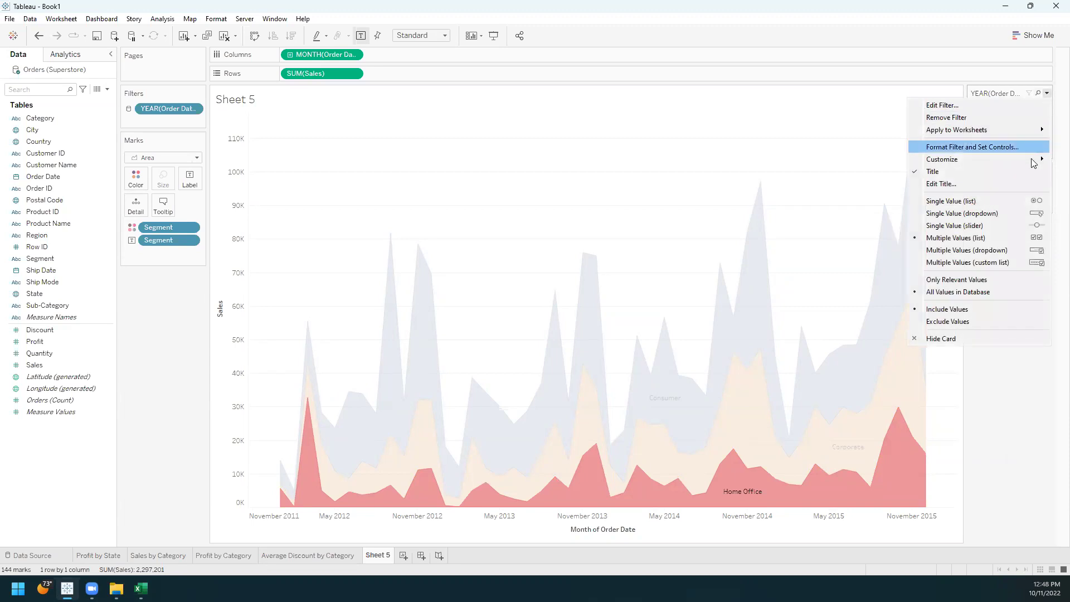
{"action": "mouse_move", "coordinate": [1027, 168]}
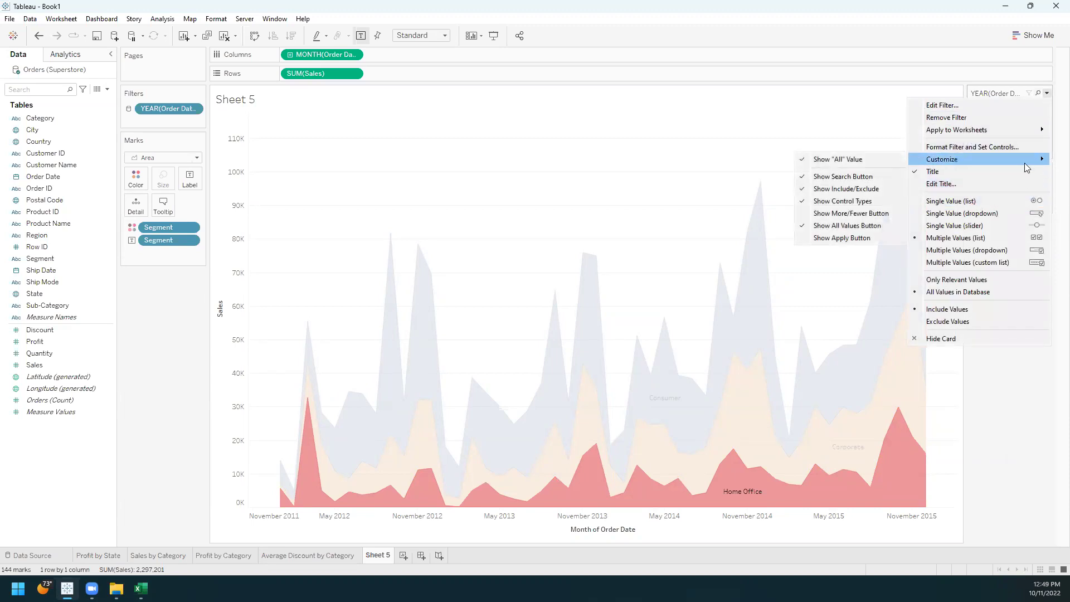
{"action": "left_click", "coordinate": [819, 158]}
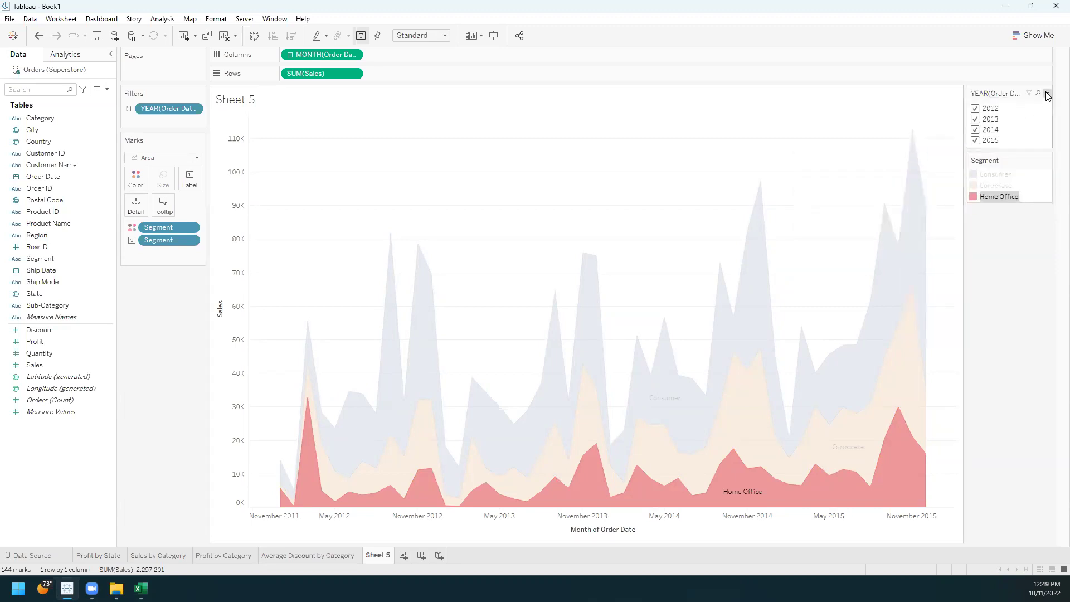
{"action": "left_click", "coordinate": [1047, 93]}
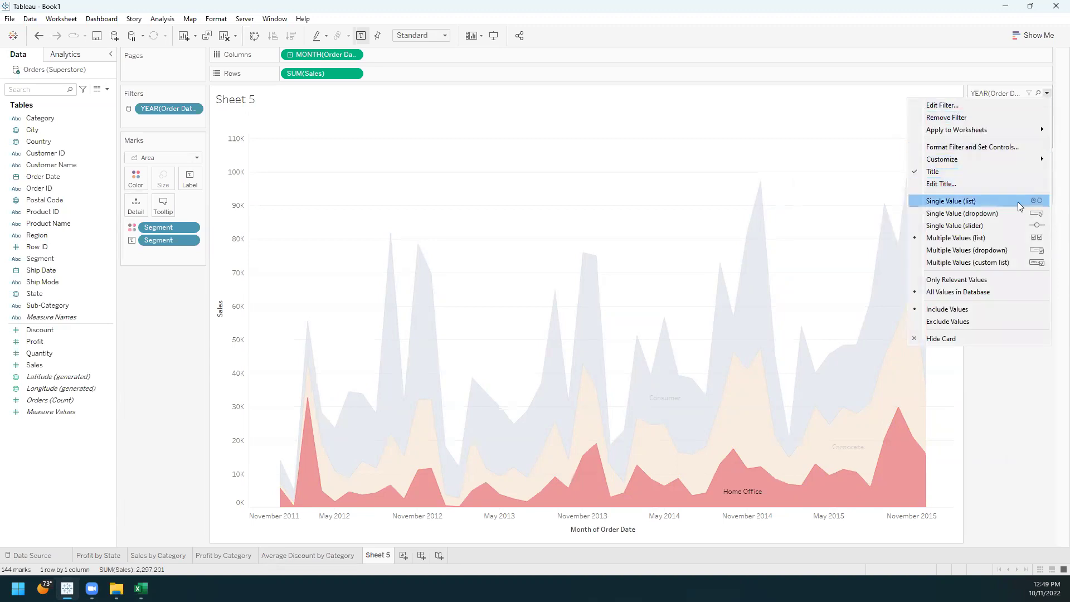
{"action": "left_click", "coordinate": [1014, 226]}
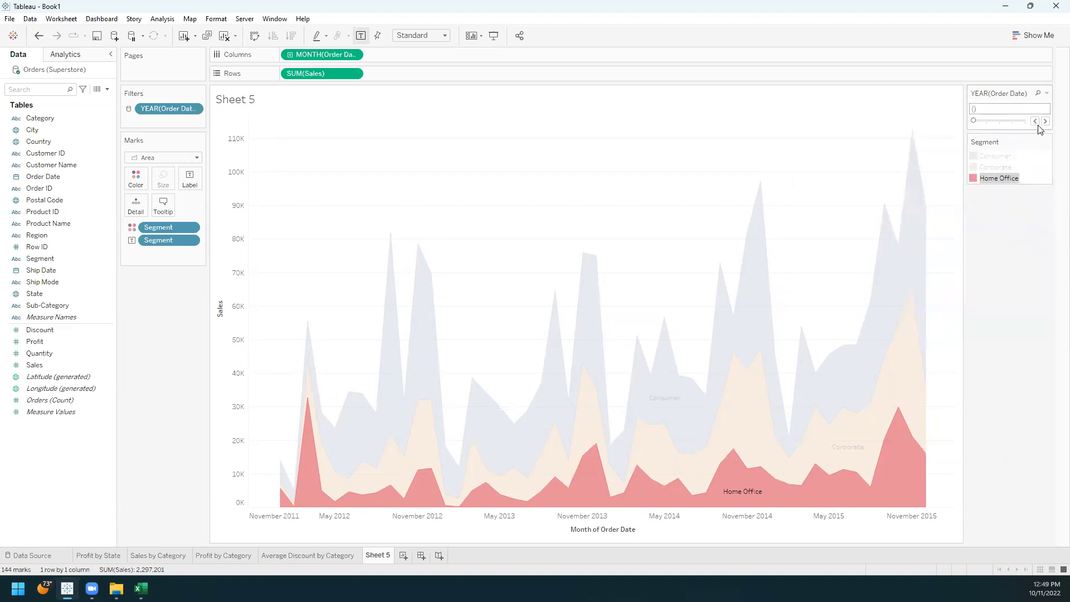
Step: Set the year slider to 2013 and highlight the Corporate and Consumer segments in turn
{"action": "left_click", "coordinate": [1044, 122]}
{"action": "left_click_drag", "start_coordinate": [974, 121], "coordinate": [1003, 127]}
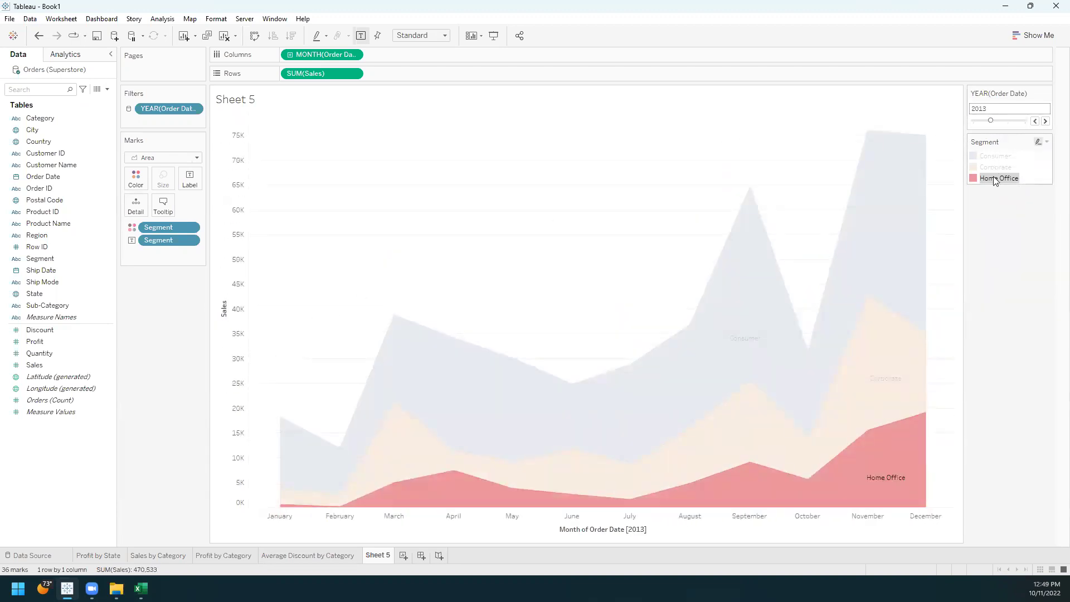
{"action": "left_click", "coordinate": [995, 167]}
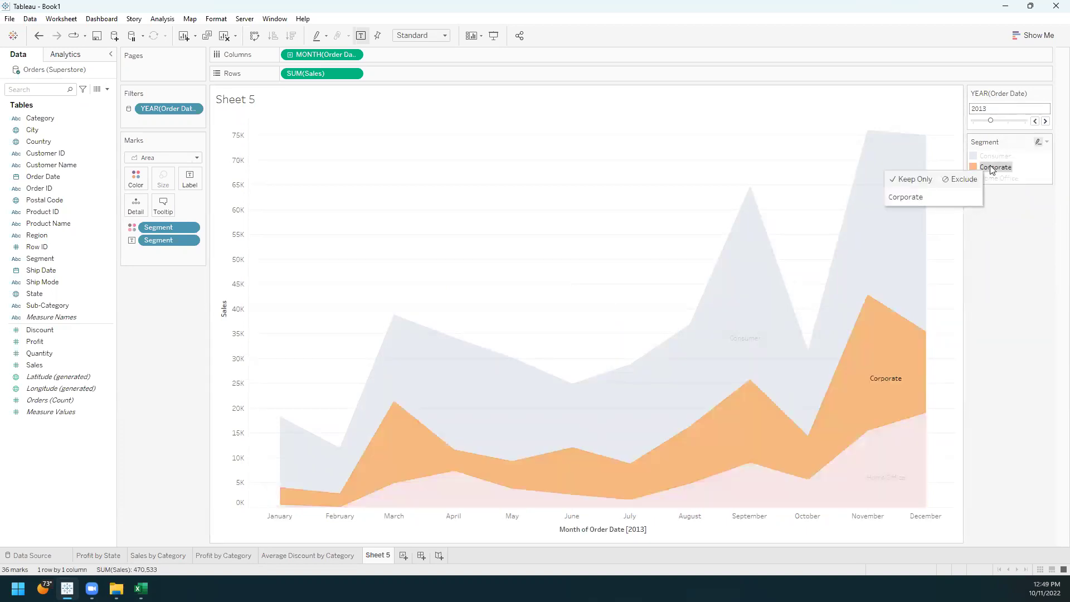
{"action": "left_click", "coordinate": [995, 158]}
Step: Move the year slider through 2014 to 2015 and clear the segment highlight
{"action": "left_click_drag", "start_coordinate": [990, 121], "coordinate": [1007, 122]}
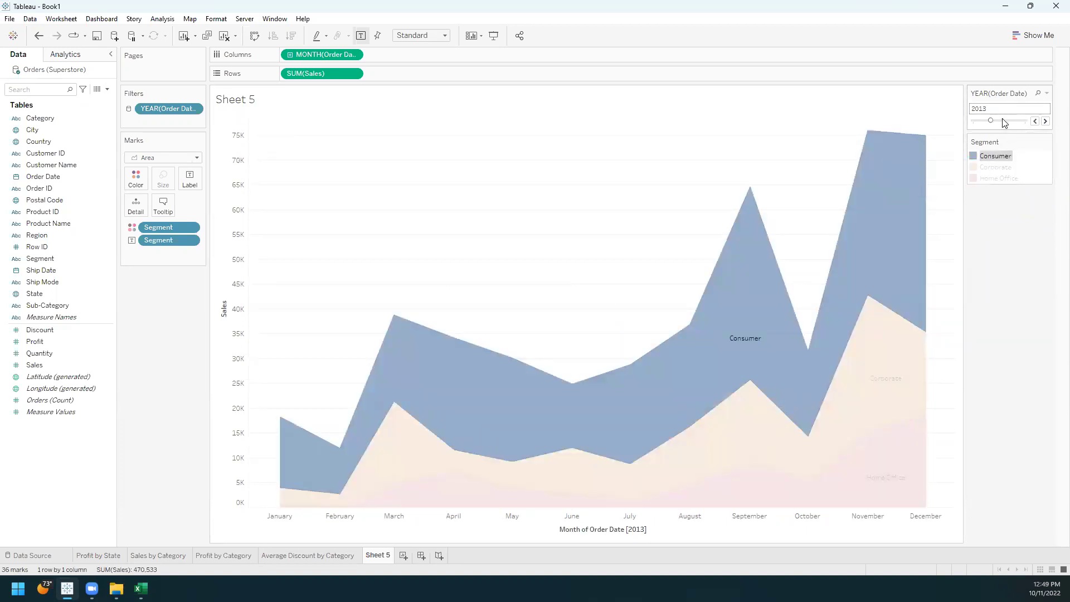
{"action": "left_click", "coordinate": [1025, 120]}
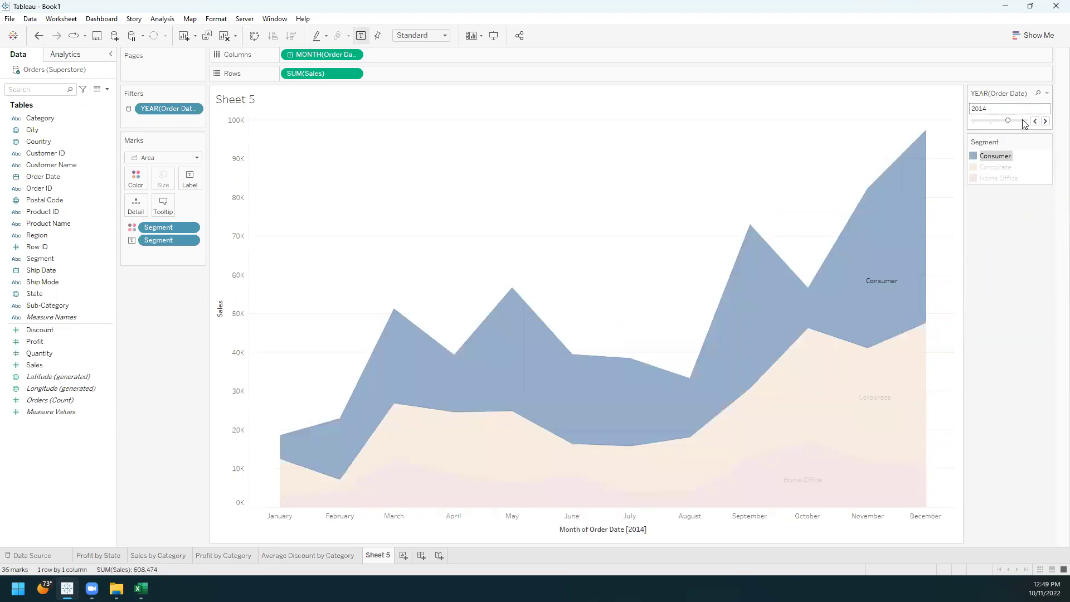
{"action": "left_click", "coordinate": [790, 170]}
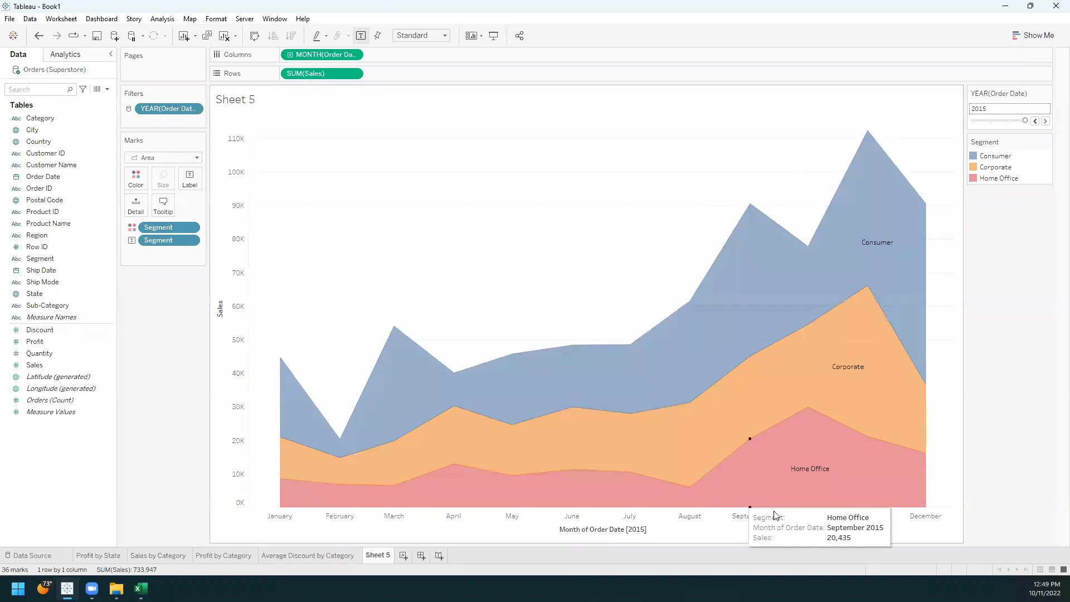
Step: Rename the area chart's sheet as "Sales by Segment by Month"
{"action": "mouse_move", "coordinate": [810, 484]}
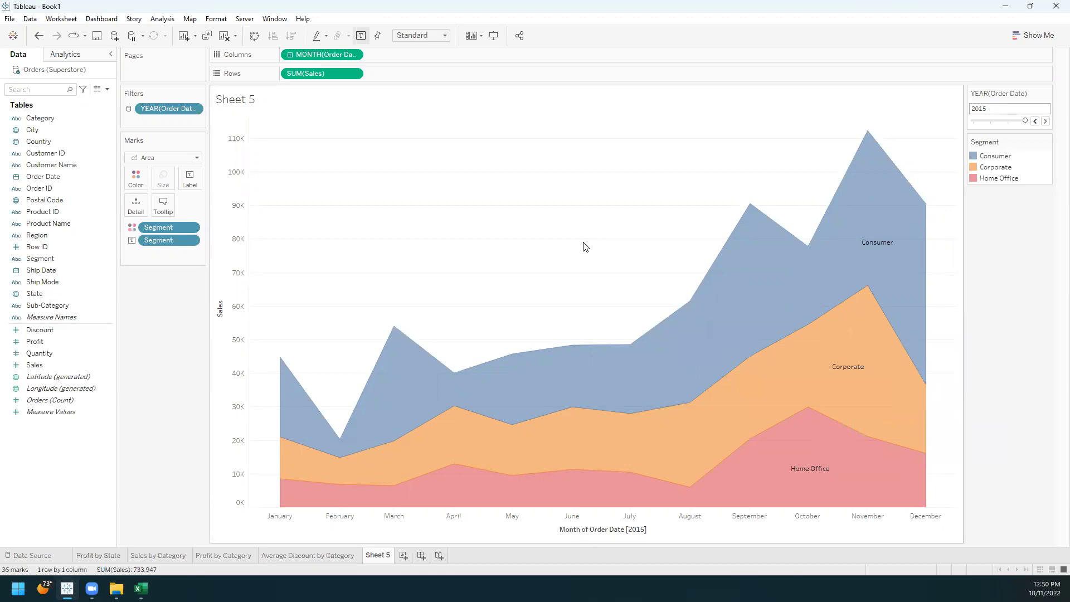
{"action": "right_click", "coordinate": [386, 558]}
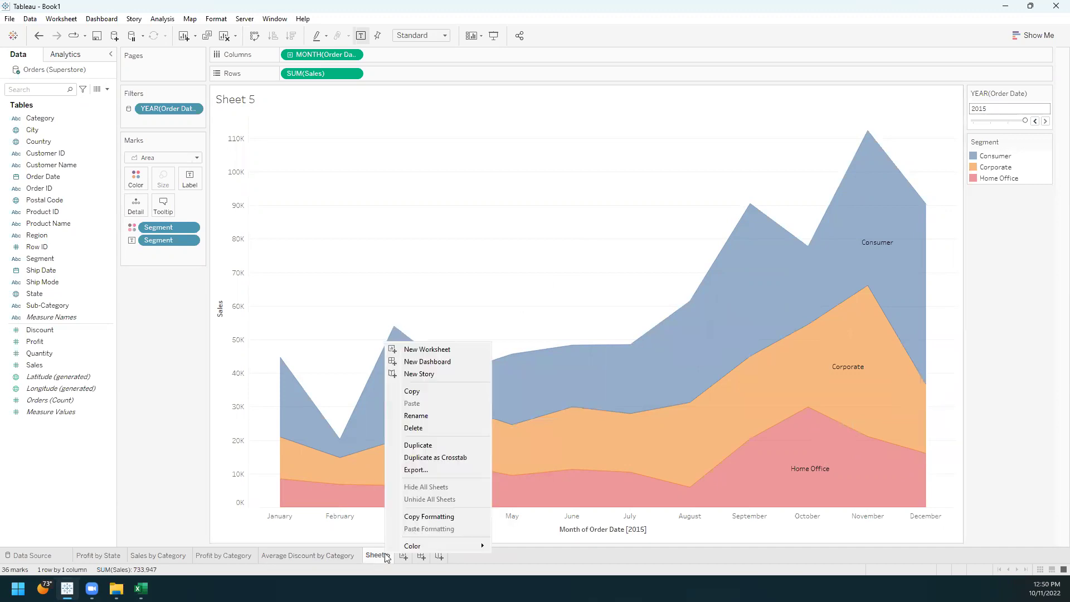
{"action": "left_click", "coordinate": [422, 413]}
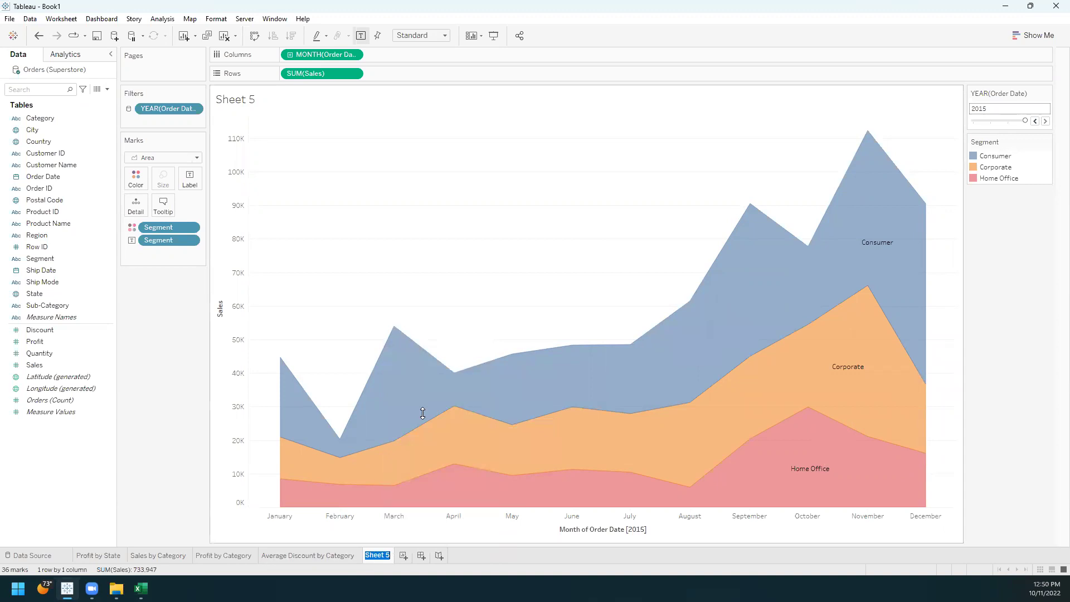
{"action": "type", "text": "Sales by Sege"}
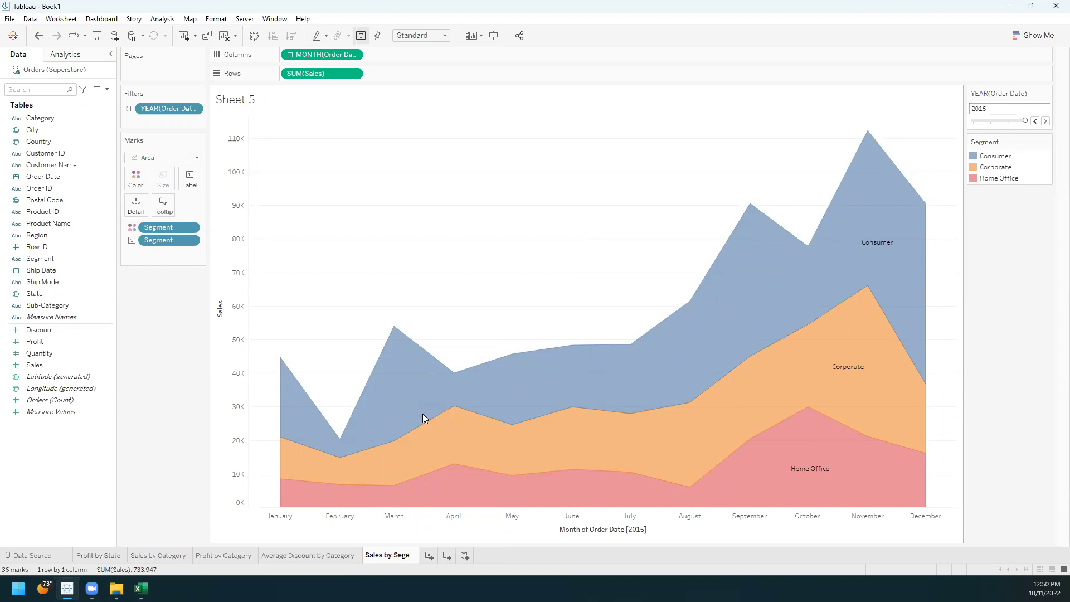
{"action": "key", "text": "BackSpace"}
{"action": "type", "text": "ment by Month"}
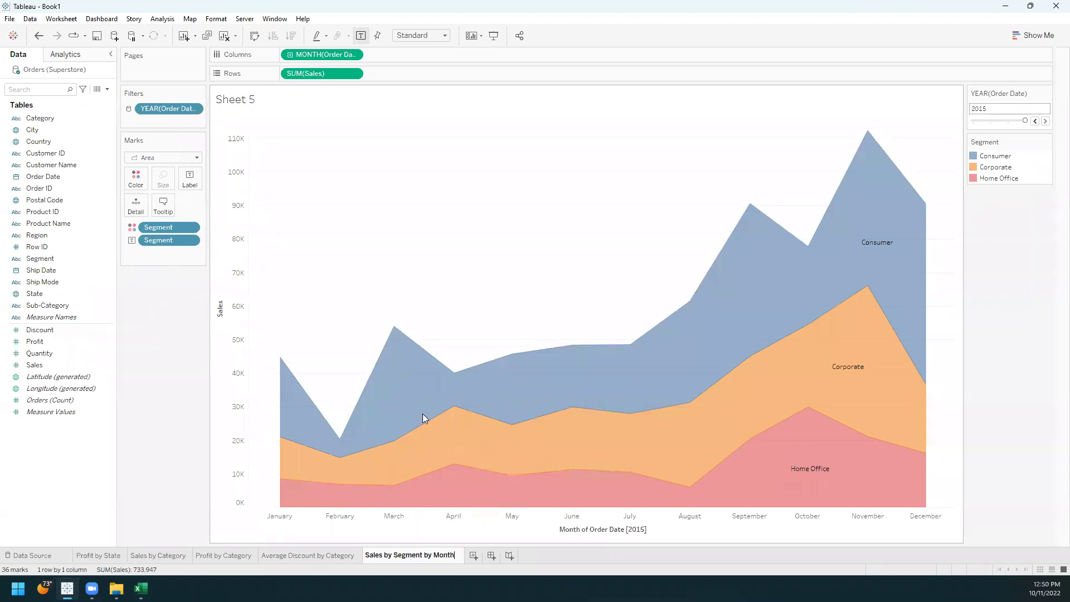
{"action": "key", "text": "Return"}
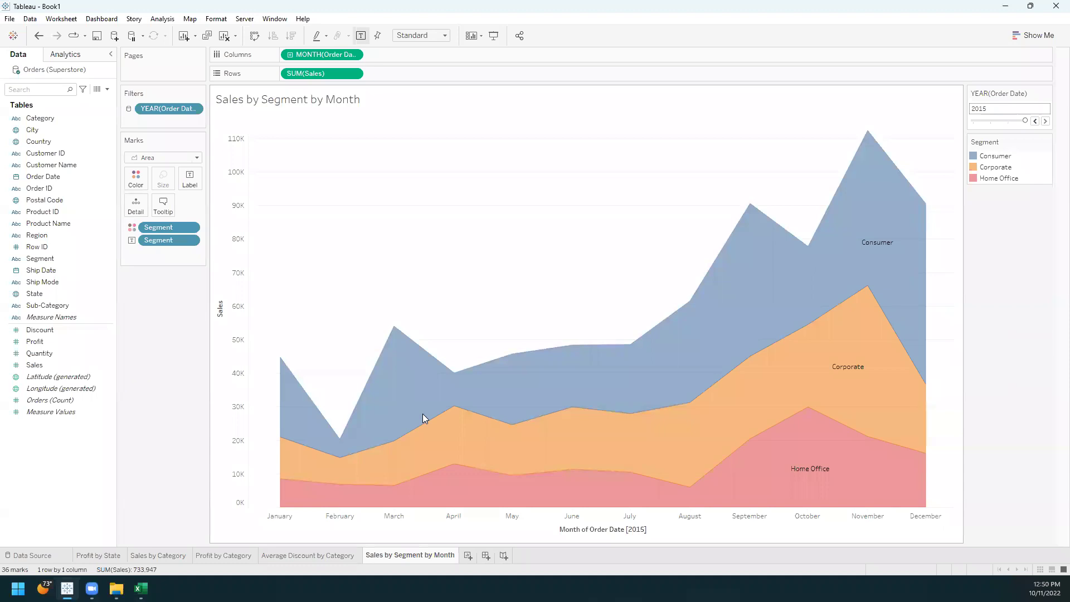
Step: Add a new worksheet and plot Sales on Columns against Profit on Rows
{"action": "mouse_move", "coordinate": [673, 410]}
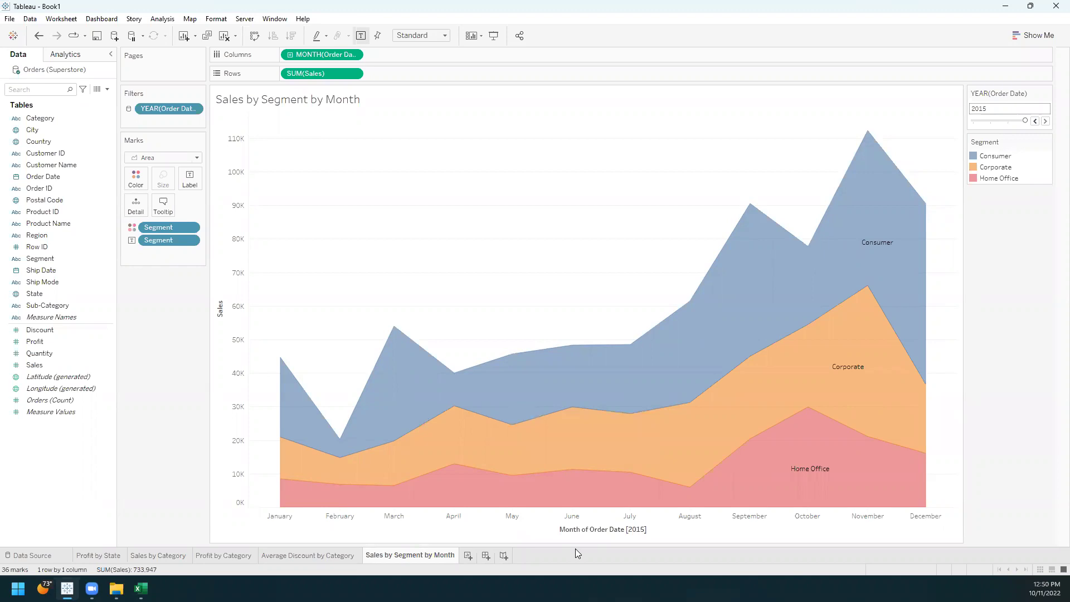
{"action": "left_click", "coordinate": [468, 556]}
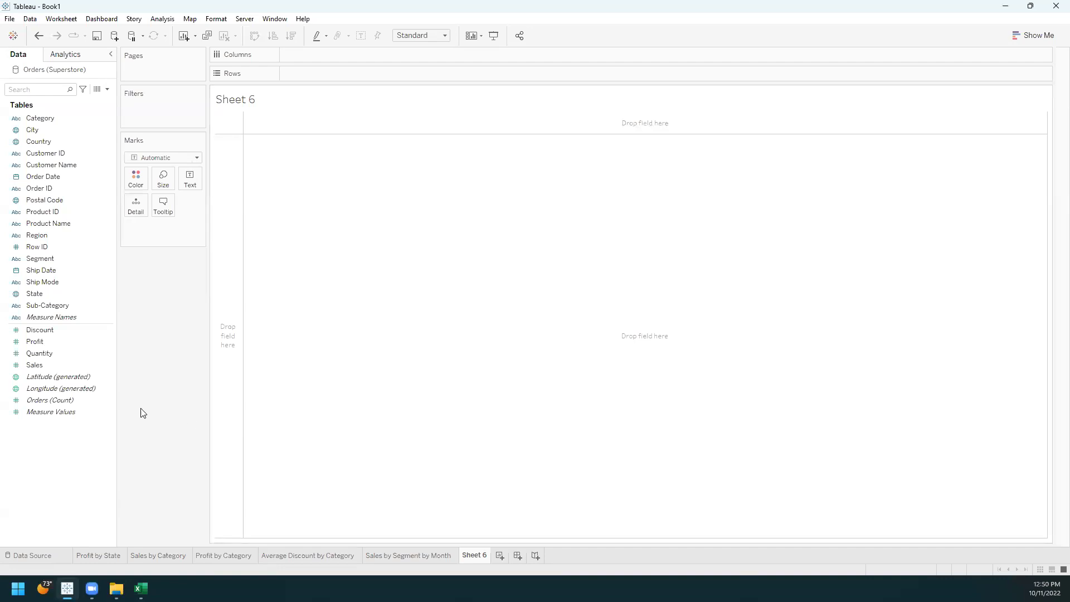
{"action": "mouse_move", "coordinate": [51, 365]}
{"action": "left_mouse_down"}
{"action": "mouse_move", "coordinate": [110, 331]}
{"action": "mouse_move", "coordinate": [319, 149]}
{"action": "mouse_move", "coordinate": [339, 53]}
{"action": "left_mouse_up"}
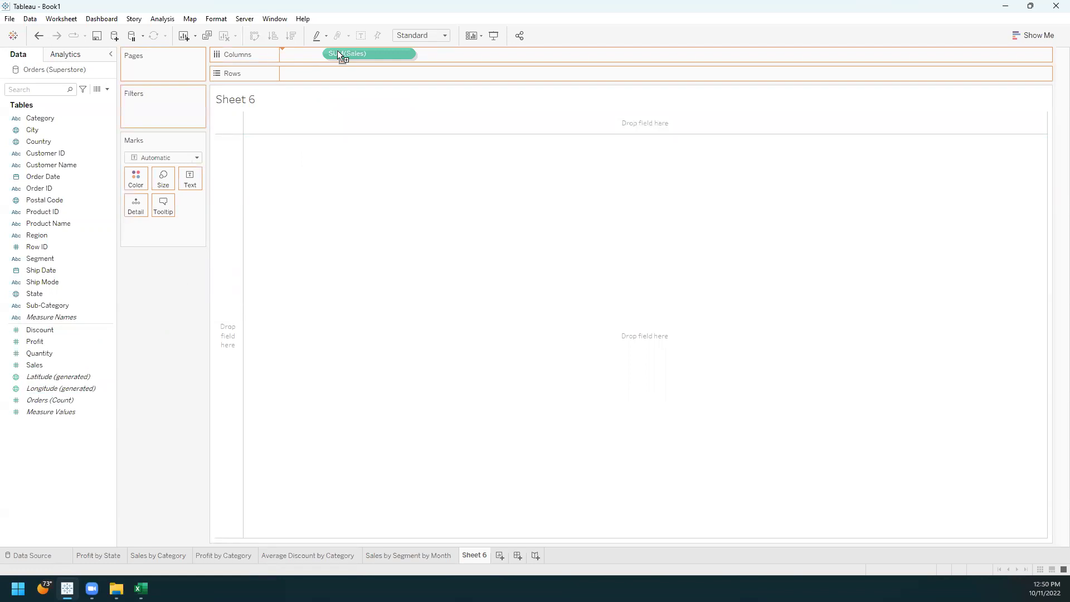
{"action": "left_click_drag", "start_coordinate": [338, 53], "coordinate": [338, 53]}
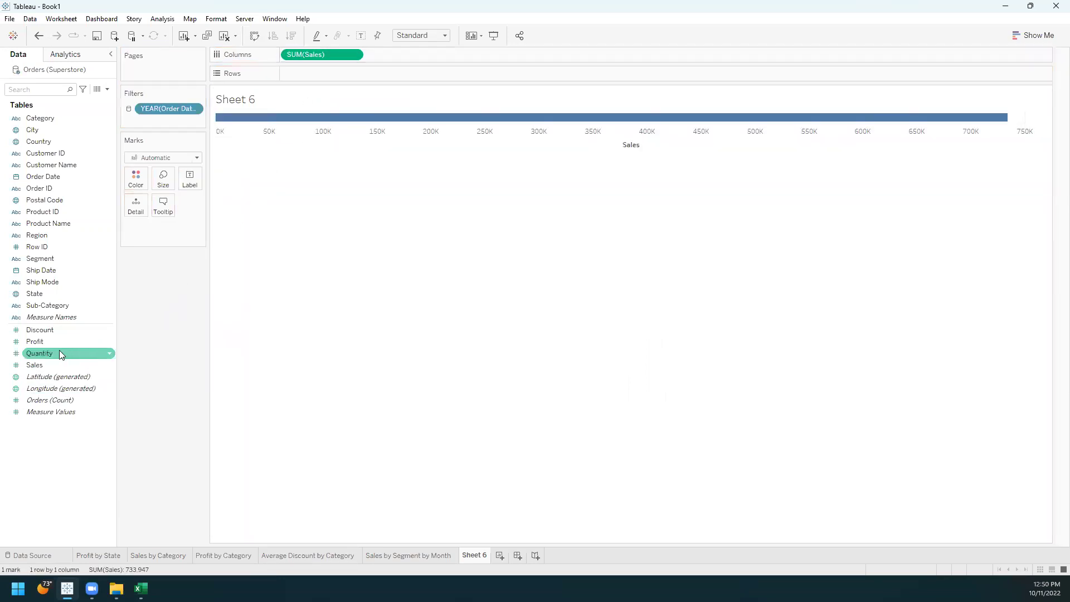
{"action": "mouse_move", "coordinate": [56, 342]}
{"action": "left_mouse_down"}
{"action": "mouse_move", "coordinate": [234, 308]}
{"action": "mouse_move", "coordinate": [325, 73]}
{"action": "left_mouse_up"}
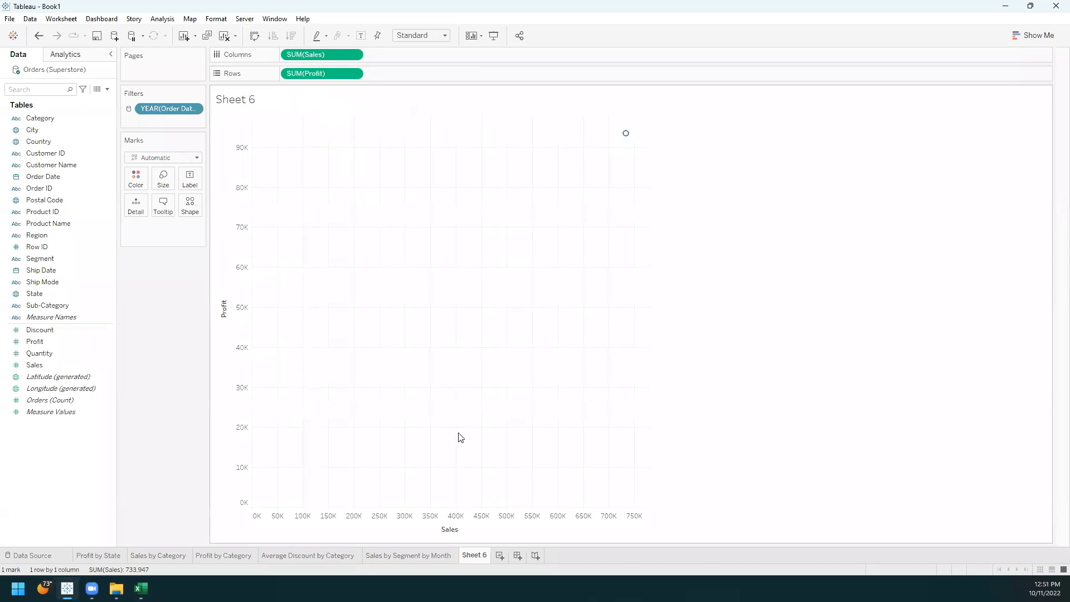
Step: Switch to the Superstore workbook in Excel, locate the Sales and Profit columns in the Orders sheet, and return to Tableau
{"action": "left_click", "coordinate": [140, 589]}
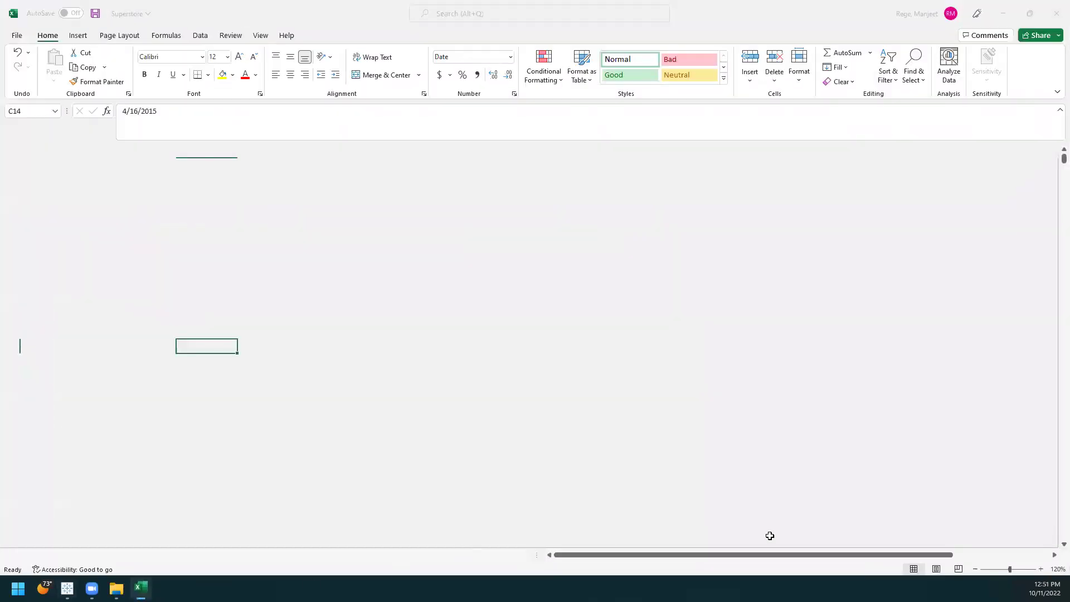
{"action": "left_click_drag", "start_coordinate": [809, 555], "coordinate": [937, 547]}
{"action": "left_click", "coordinate": [845, 164]}
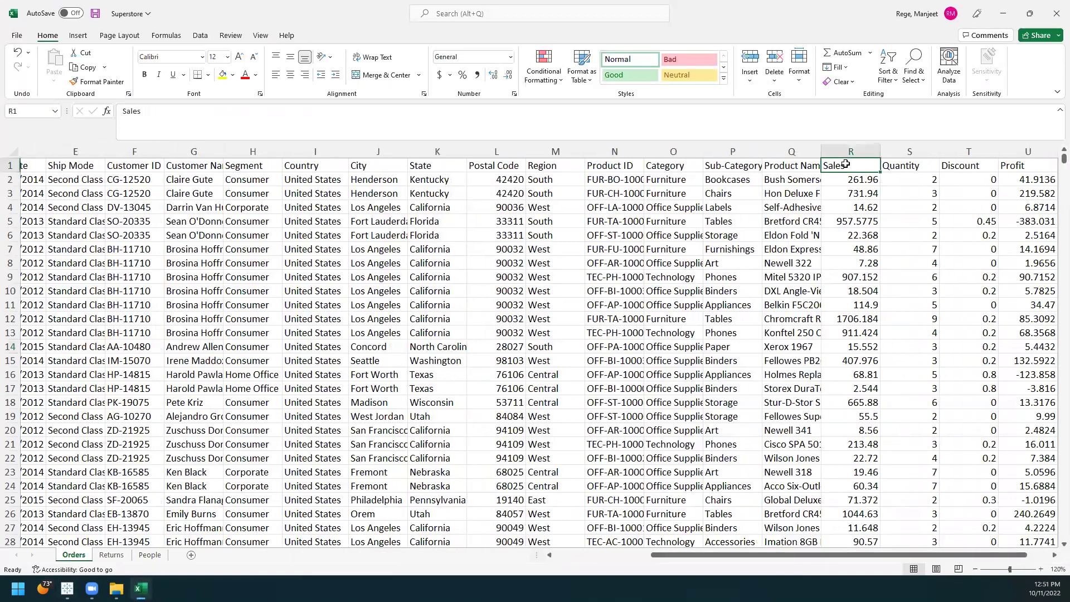
{"action": "left_click", "coordinate": [1026, 164]}
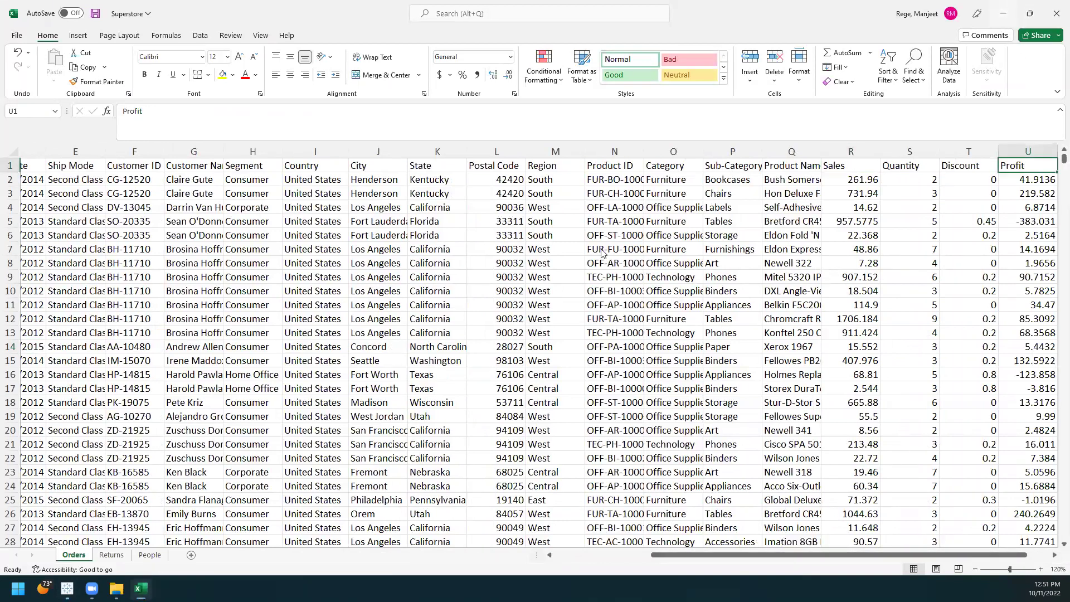
{"action": "left_click", "coordinate": [1004, 12]}
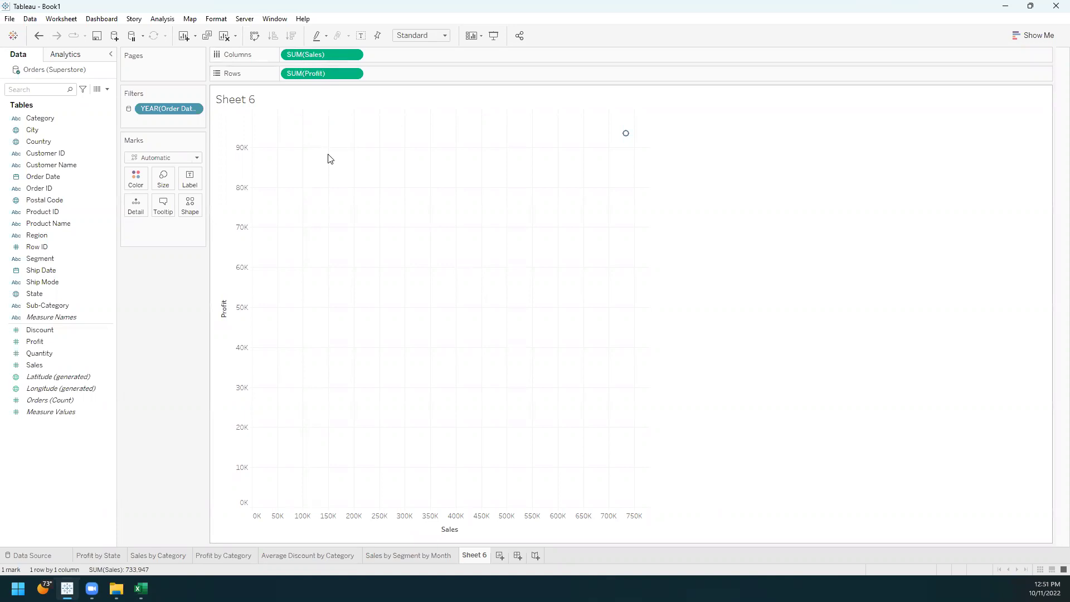
Step: Compare the Sales and Profit values of rows 2 and 3 in the Excel Orders sheet, and return to Tableau
{"action": "left_click", "coordinate": [141, 588]}
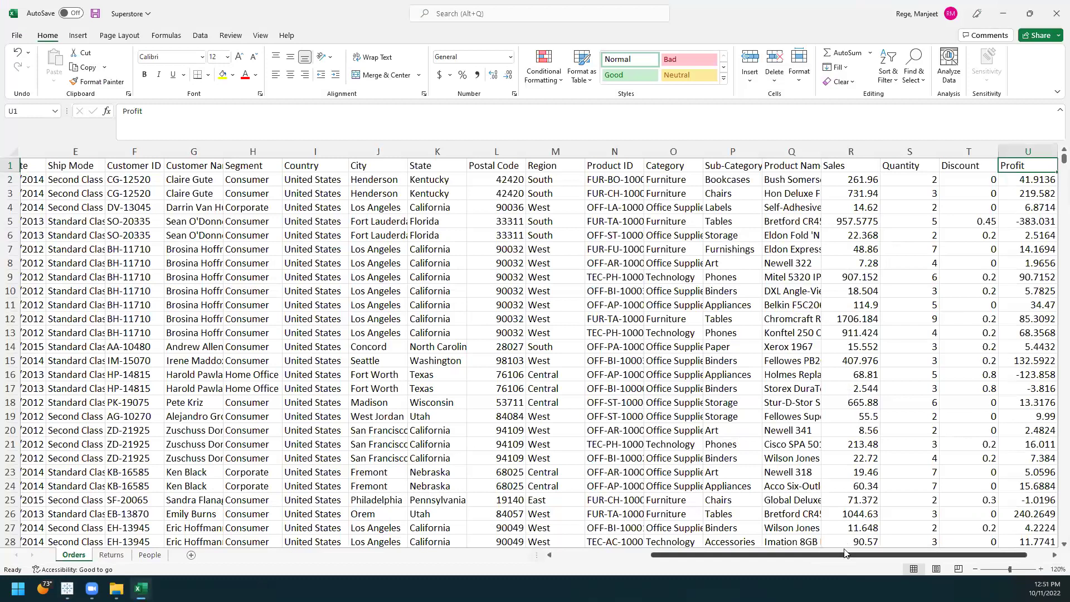
{"action": "left_click", "coordinate": [859, 179]}
{"action": "left_click", "coordinate": [1043, 180]}
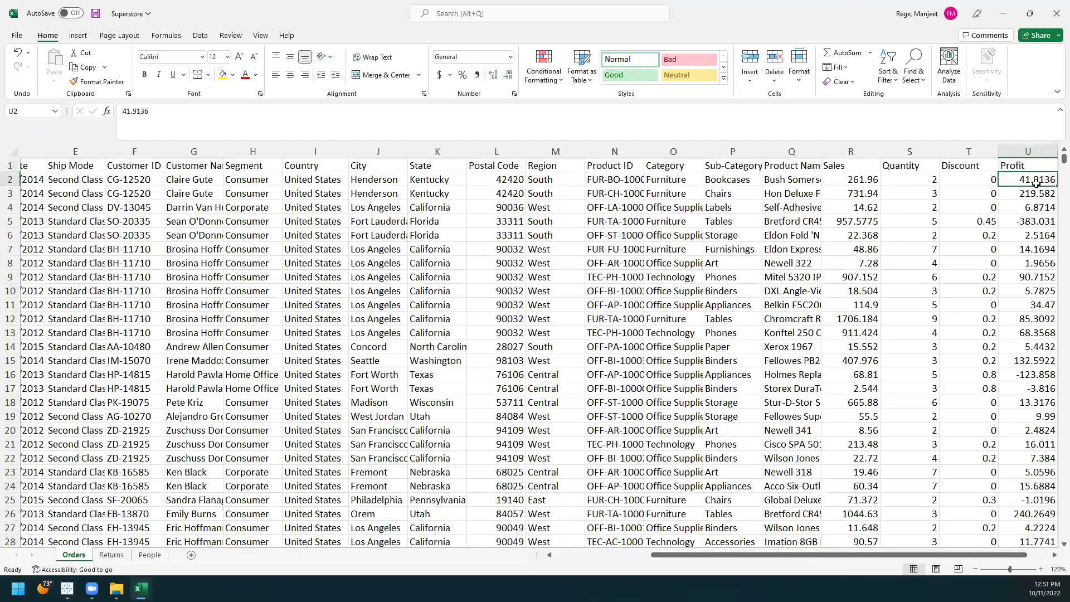
{"action": "left_click", "coordinate": [869, 193]}
{"action": "left_click", "coordinate": [1032, 193]}
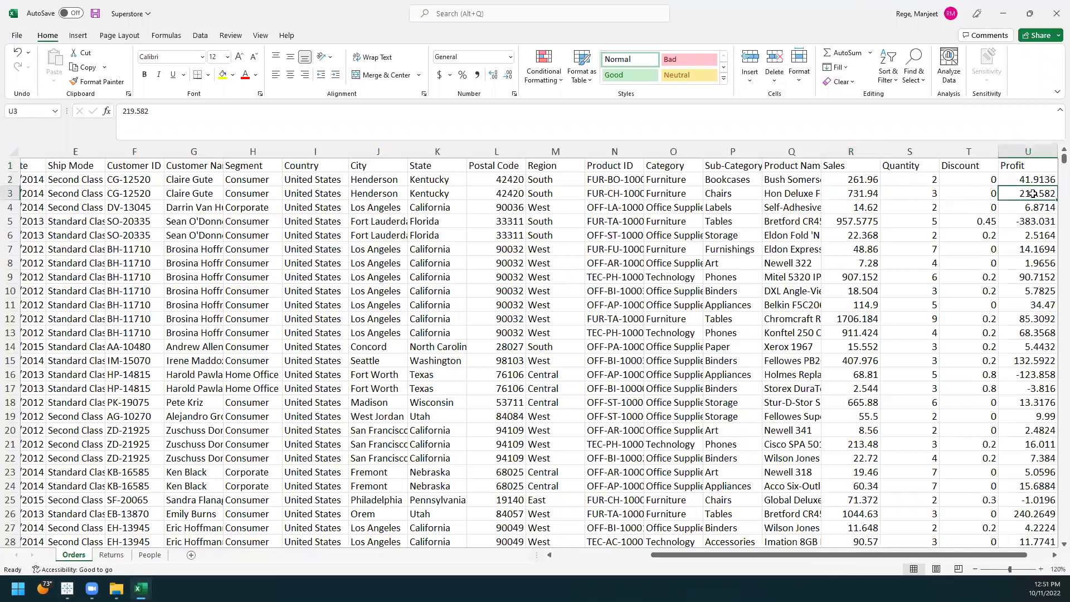
{"action": "left_click", "coordinate": [1001, 21]}
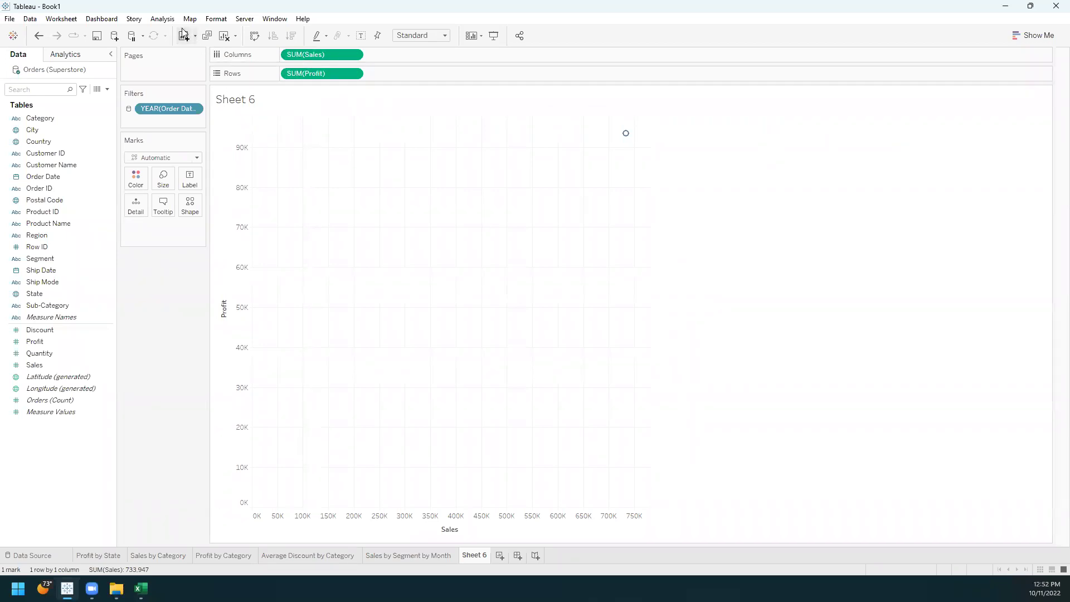
Step: Turn off Aggregate Measures so the Sales and Profit plot shows every individual order row
{"action": "left_click", "coordinate": [161, 19]}
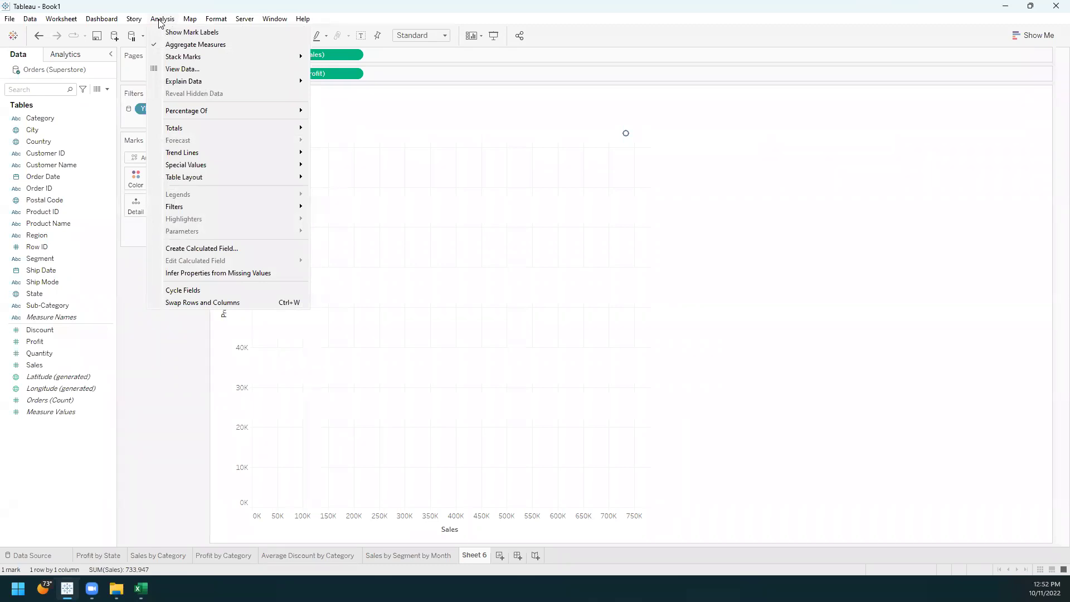
{"action": "left_click", "coordinate": [178, 45]}
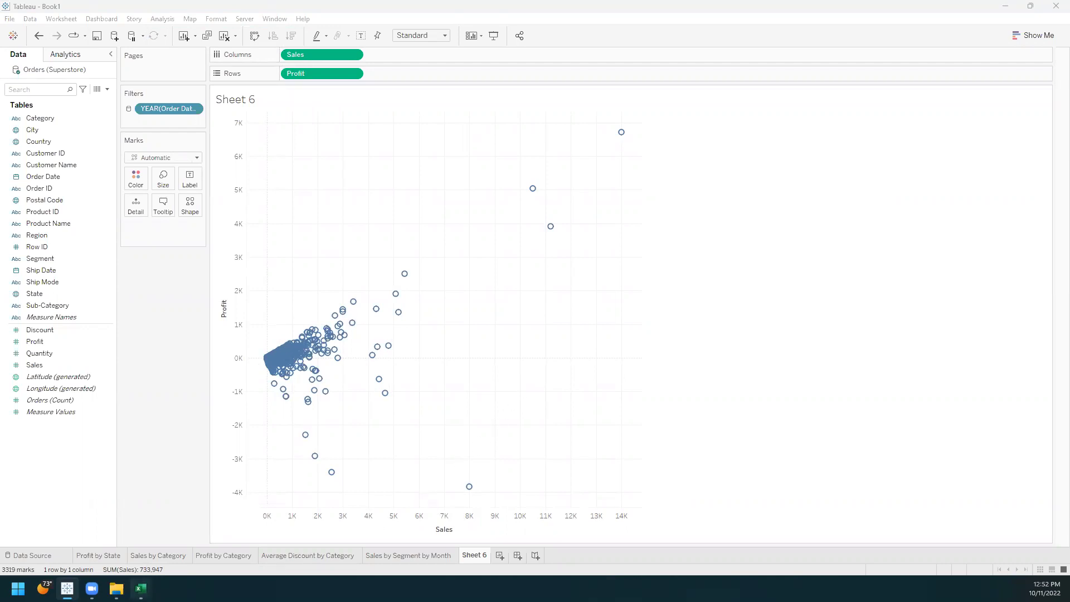
Step: Check the Sales and Profit values of rows 3 and 5 in the Excel Orders sheet, and return to Tableau
{"action": "left_click", "coordinate": [141, 588]}
{"action": "left_click", "coordinate": [867, 193]}
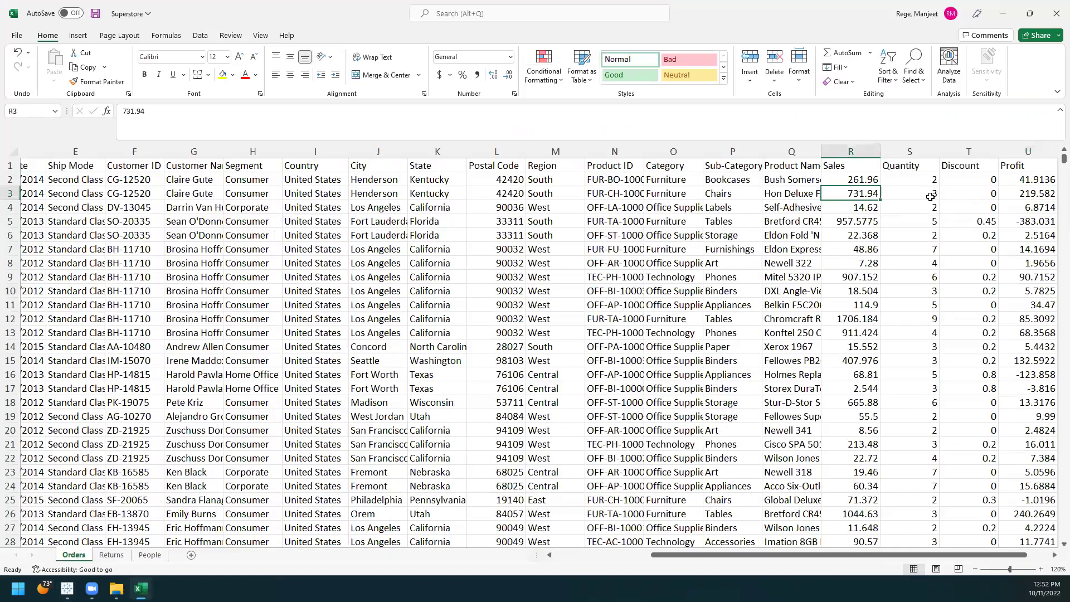
{"action": "left_click", "coordinate": [1030, 193]}
{"action": "left_click", "coordinate": [848, 221]}
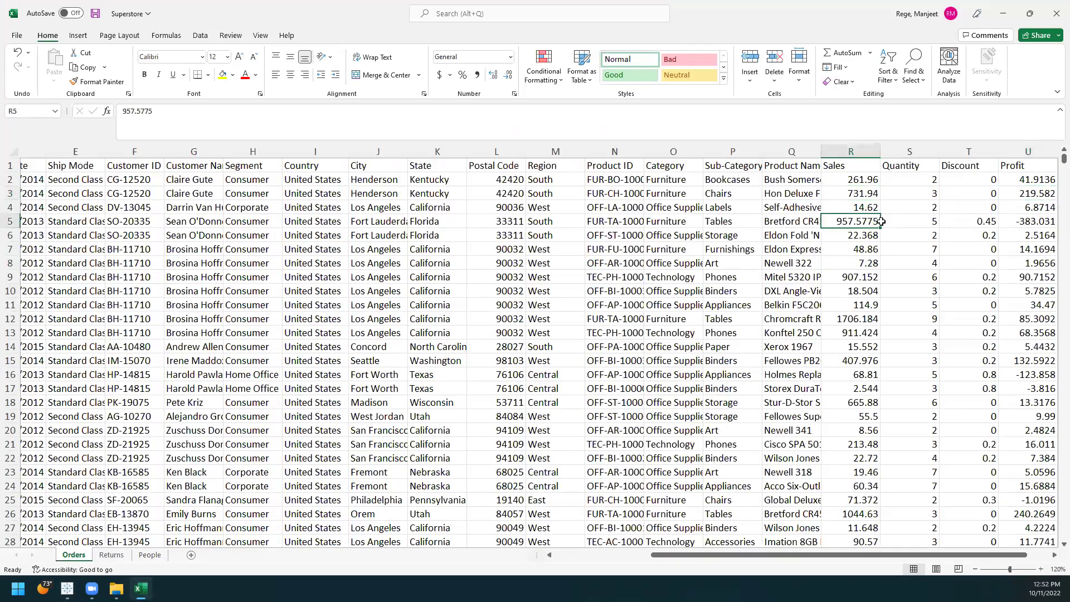
{"action": "left_click", "coordinate": [1037, 222]}
{"action": "left_click", "coordinate": [1005, 12]}
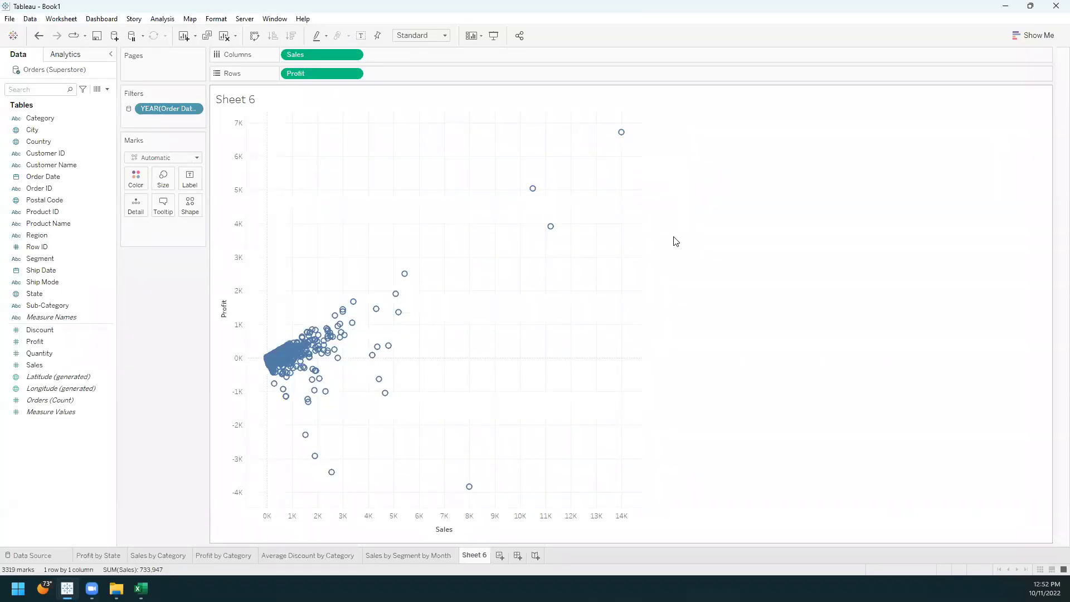
Step: Turn Aggregate Measures back on for the Sales and Profit plot
{"action": "left_click", "coordinate": [158, 19]}
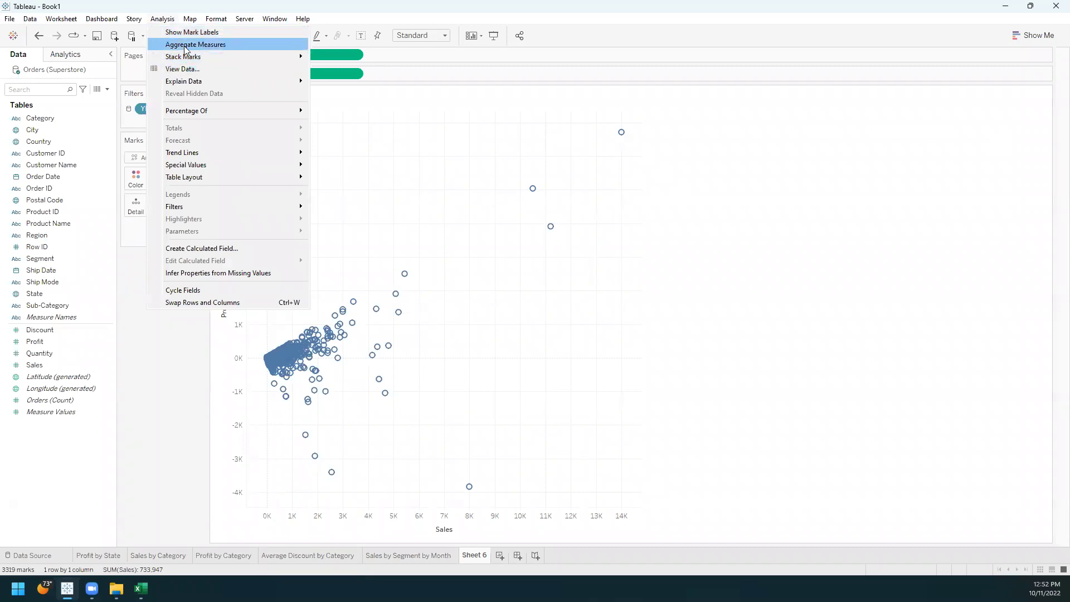
{"action": "left_click", "coordinate": [164, 21]}
{"action": "left_click", "coordinate": [165, 23]}
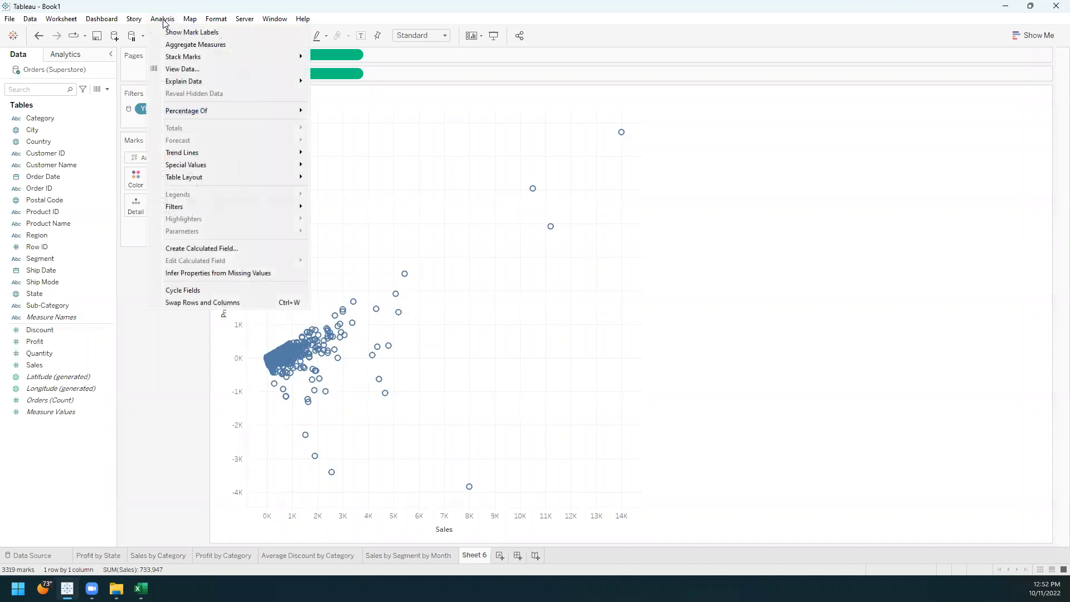
{"action": "left_click", "coordinate": [175, 47]}
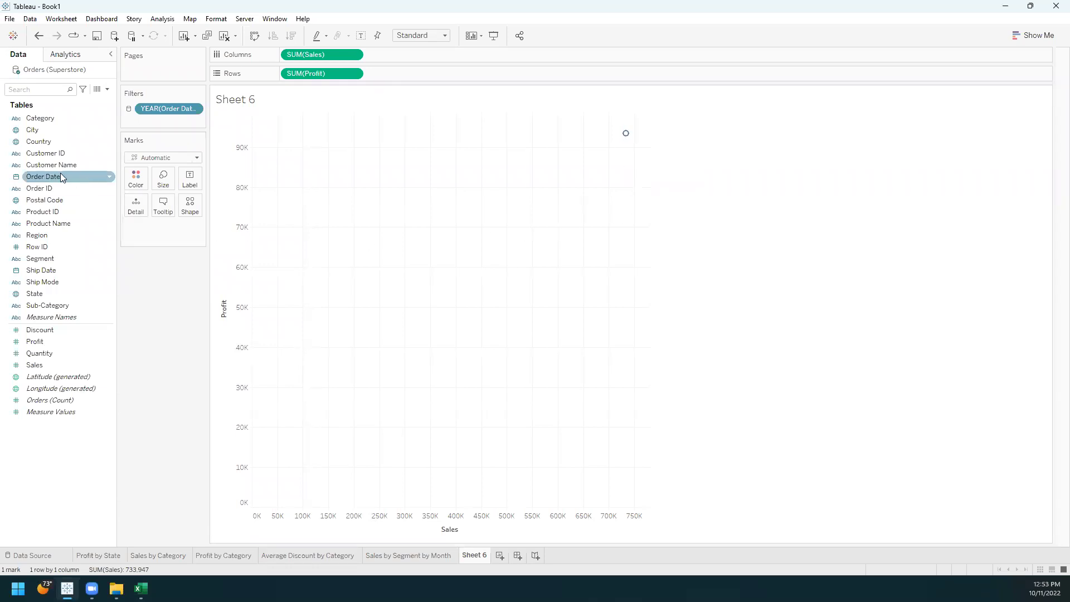
Step: Color the scatter plot marks by Customer Name and look through the customer color legend
{"action": "left_click_drag", "start_coordinate": [45, 169], "coordinate": [132, 179]}
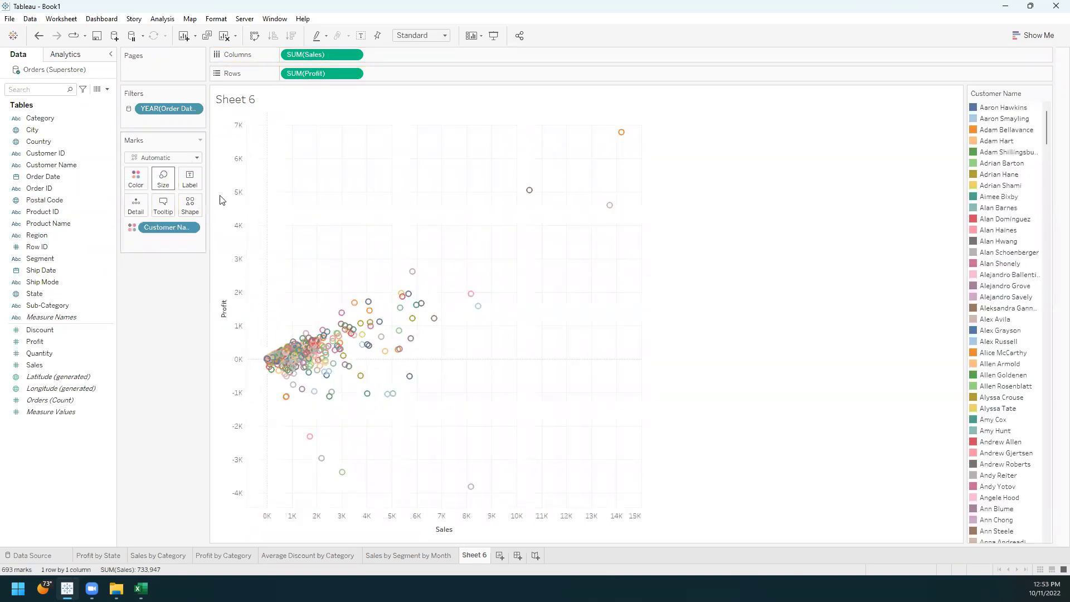
{"action": "mouse_move", "coordinate": [537, 195]}
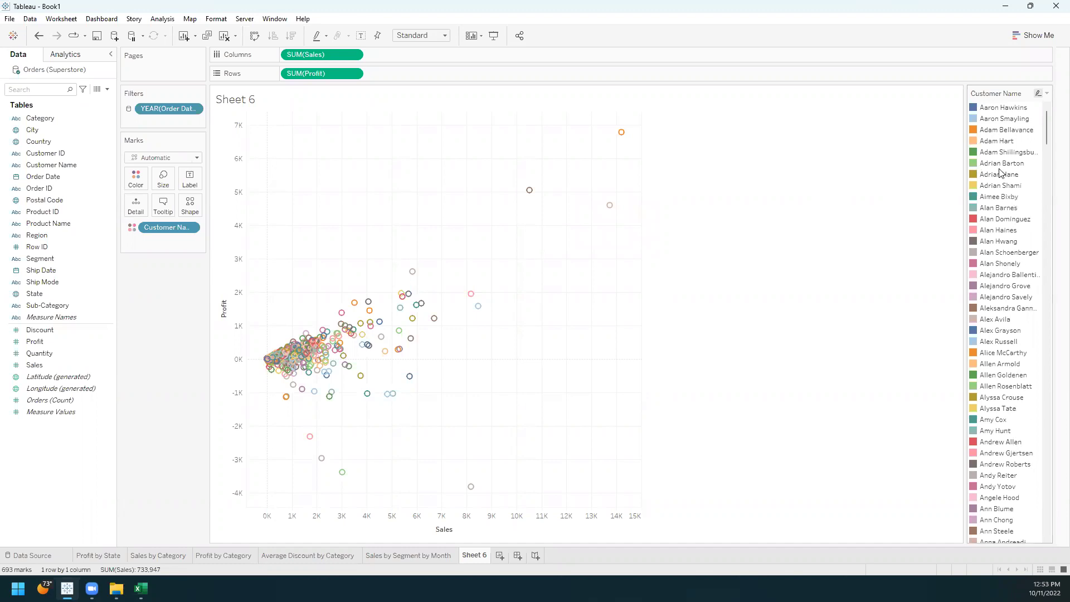
{"action": "scroll", "coordinate": [1020, 303], "scroll_direction": "down", "scroll_amount": 5}
{"action": "scroll", "coordinate": [1021, 304], "scroll_direction": "up", "scroll_amount": 5}
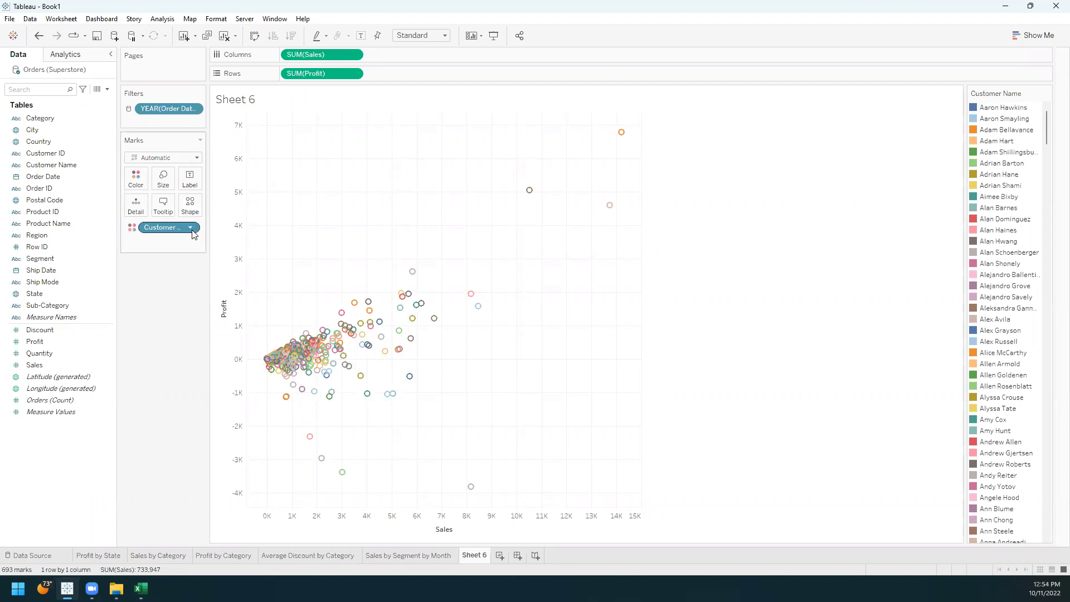
Step: Move Customer Name from Color to Shape on the Marks card, and from there to Detail
{"action": "left_click_drag", "start_coordinate": [159, 226], "coordinate": [191, 205]}
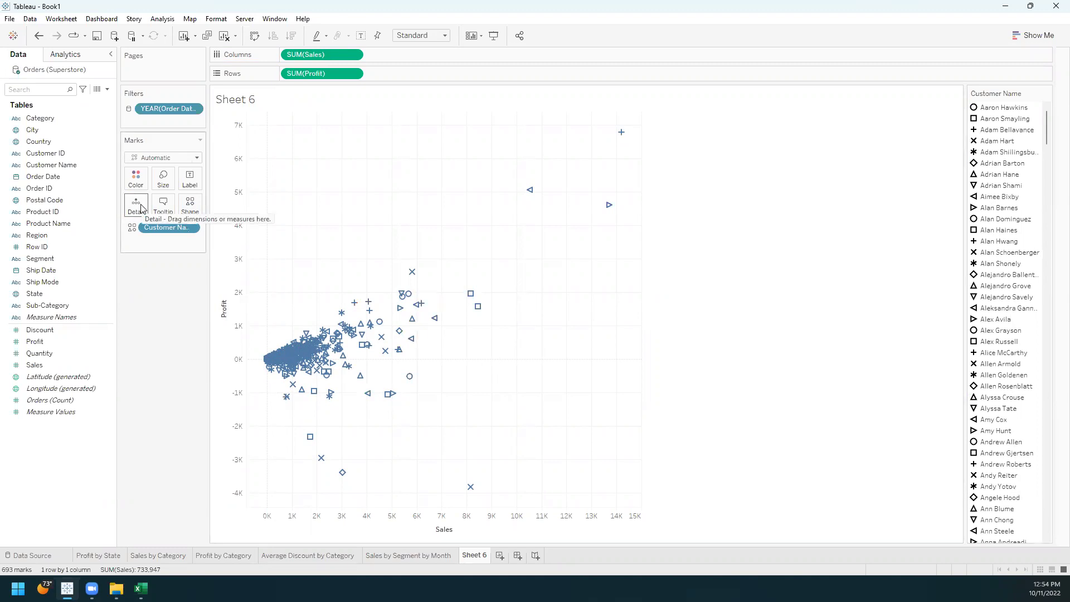
{"action": "left_click_drag", "start_coordinate": [161, 230], "coordinate": [133, 206]}
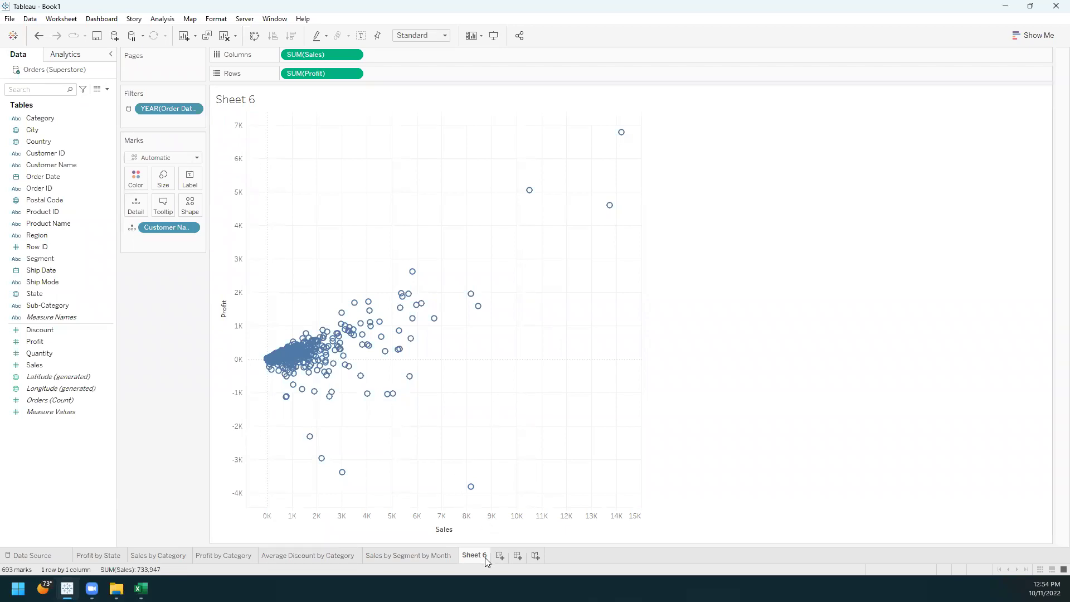
Step: Rename the Sheet 6 worksheet as Sales vs Profit by Customer
{"action": "mouse_move", "coordinate": [478, 560]}
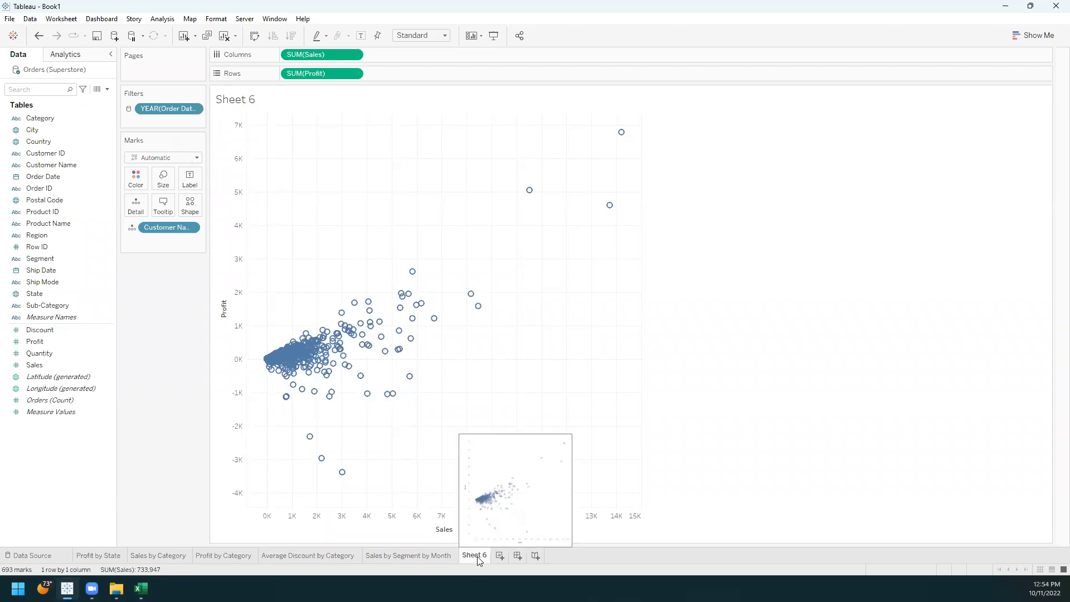
{"action": "right_click", "coordinate": [479, 557]}
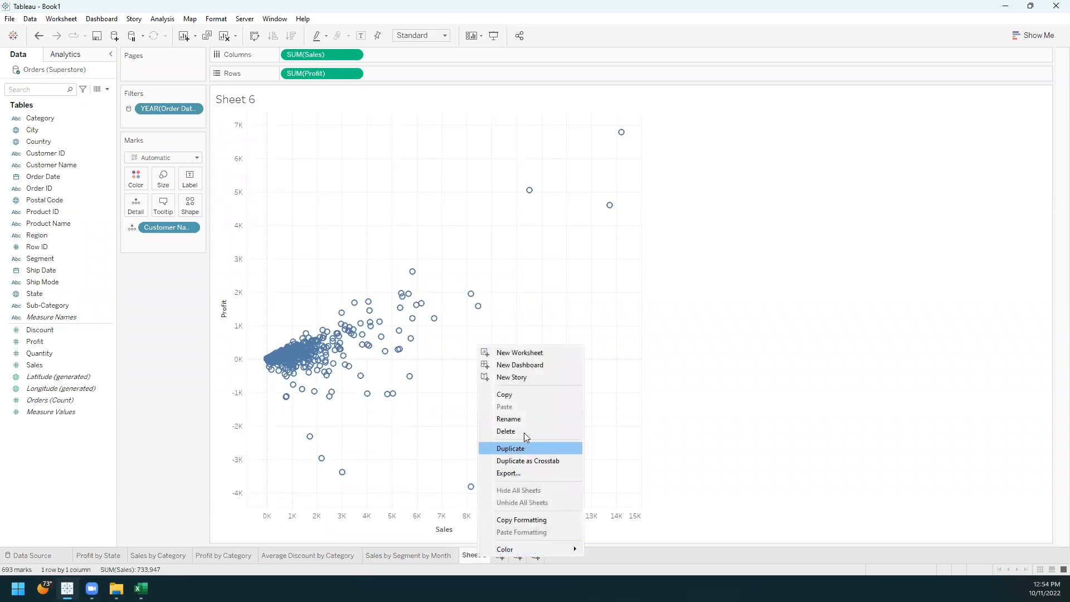
{"action": "left_click", "coordinate": [524, 418]}
{"action": "type", "text": "Sa"}
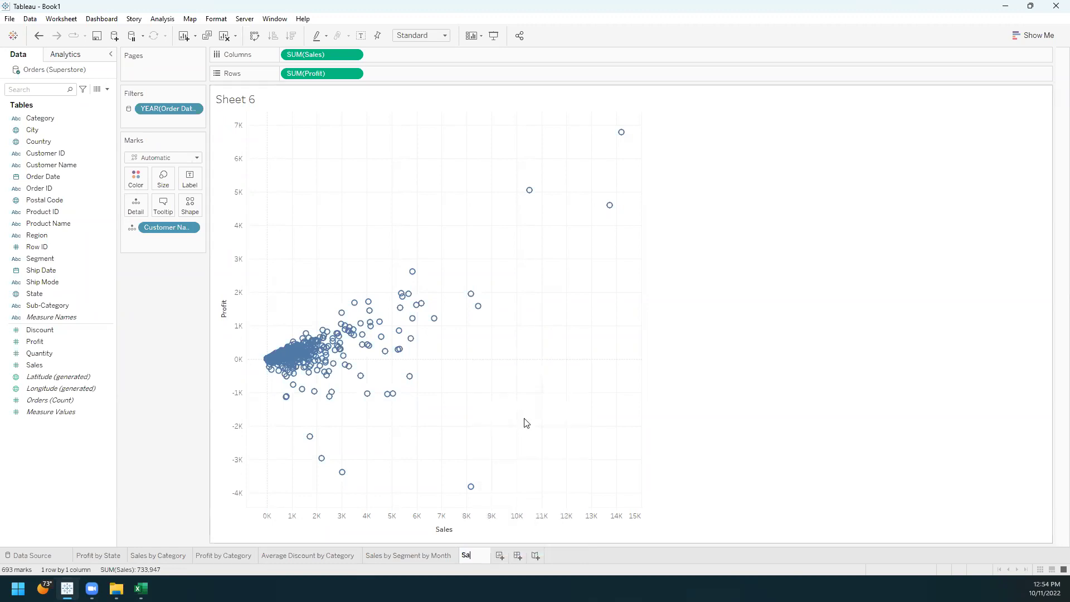
{"action": "type", "text": "les vs Profit by "}
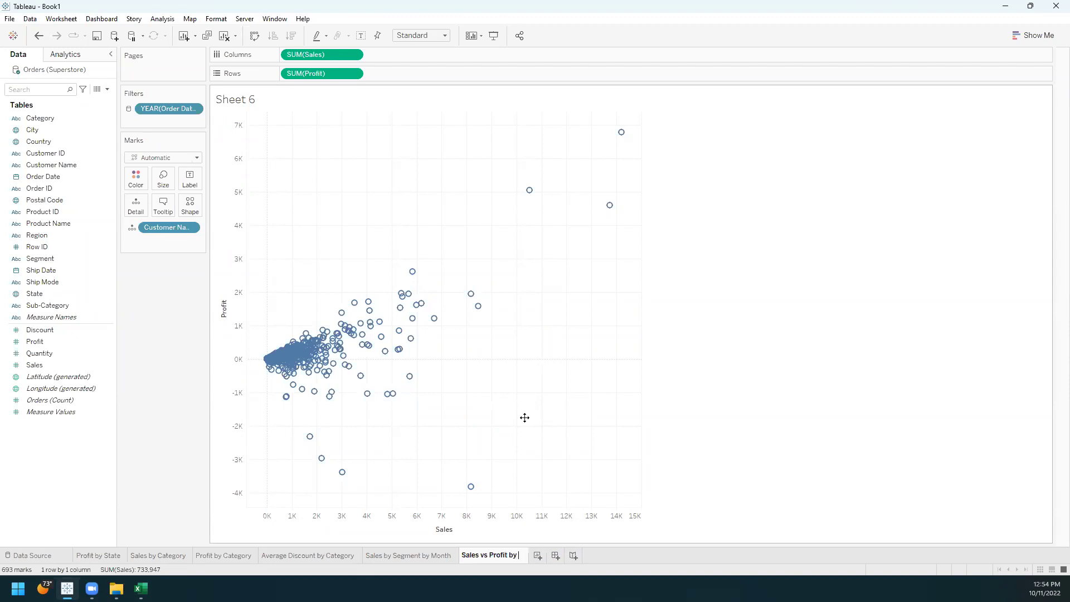
{"action": "type", "text": "Customer"}
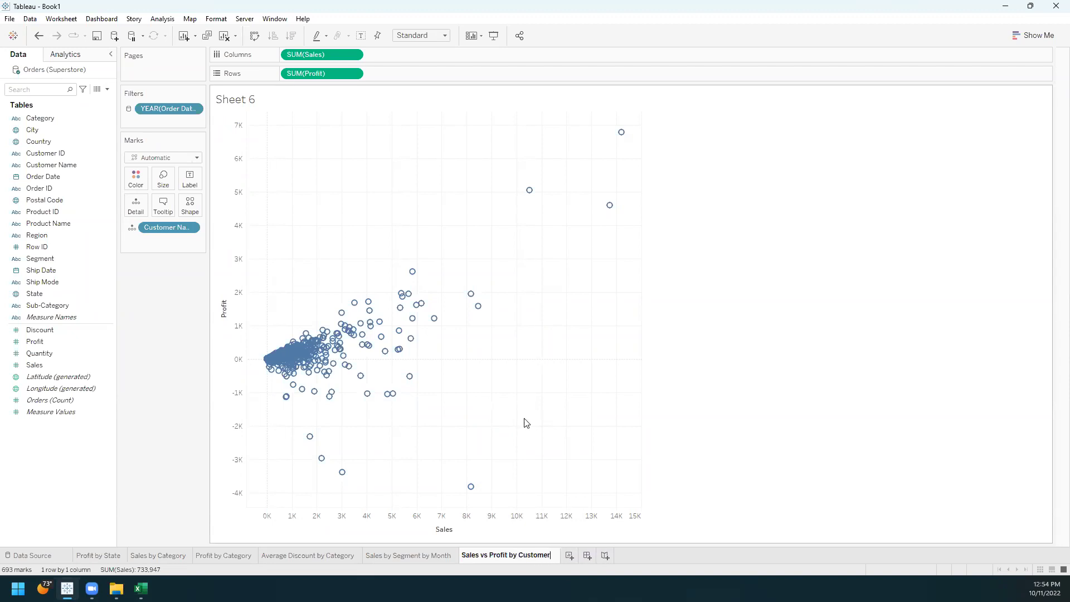
{"action": "key", "text": "Return"}
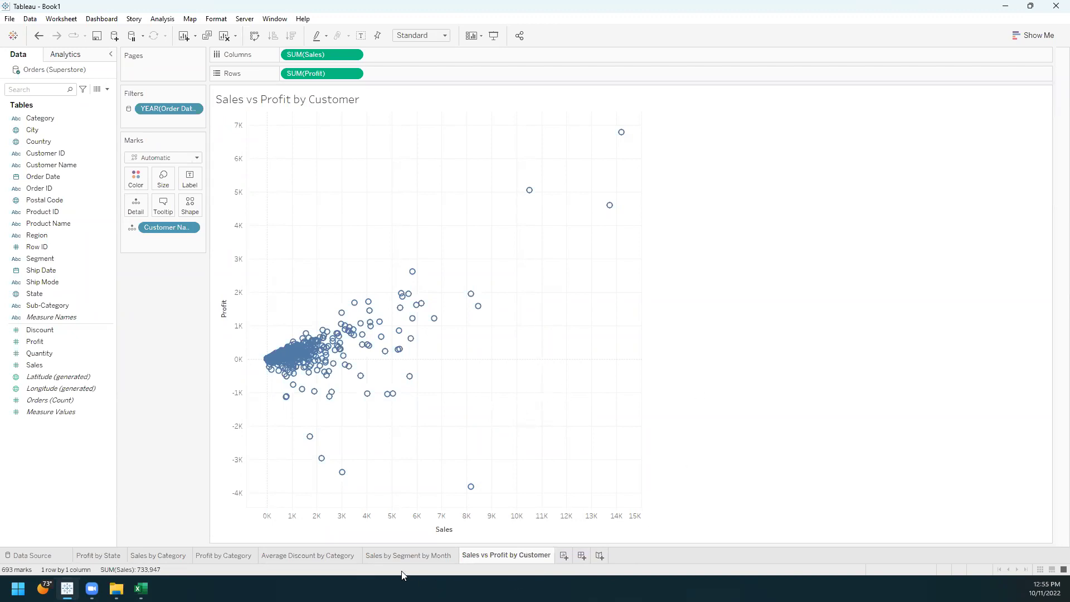
Step: Show the YEAR(Order Date) filter control on the Sales vs Profit by Customer sheet
{"action": "mouse_move", "coordinate": [134, 558]}
{"action": "left_click", "coordinate": [194, 110]}
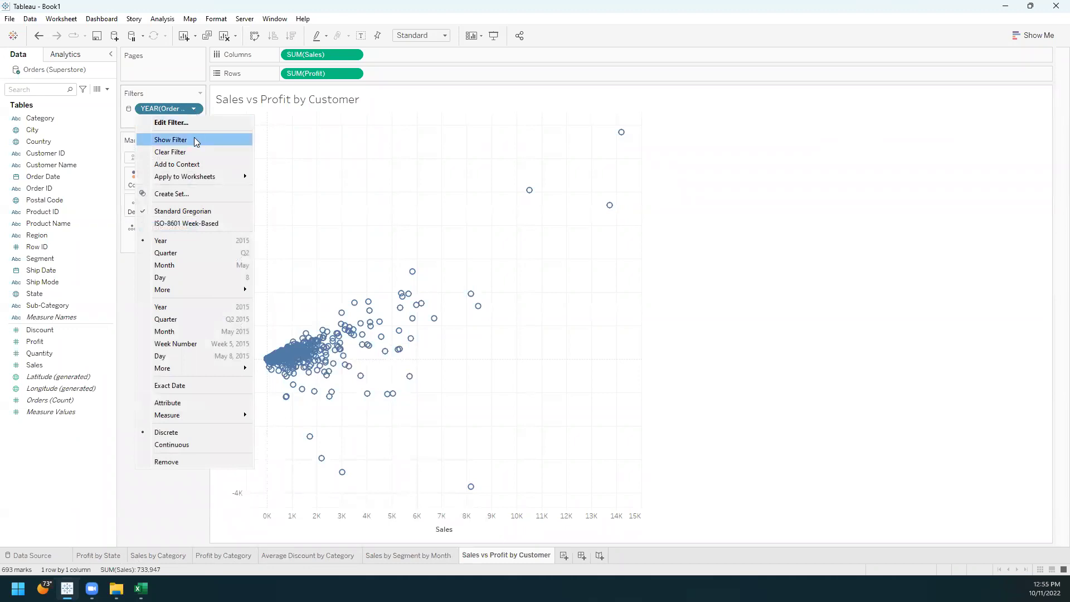
{"action": "left_click", "coordinate": [196, 140]}
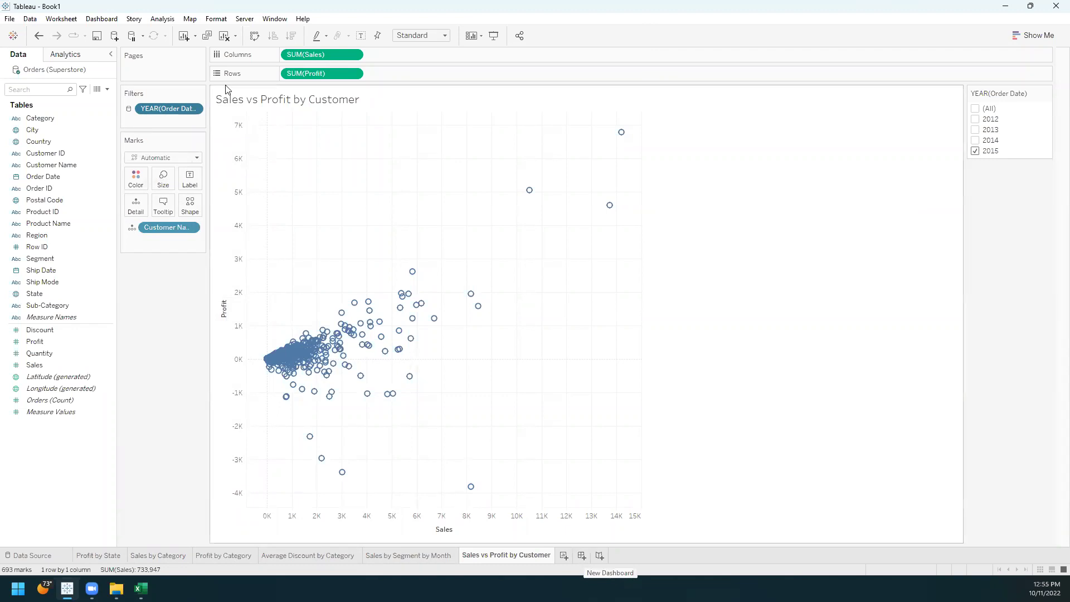
Step: Create a new dashboard and set its size to Automatic
{"action": "left_click", "coordinate": [104, 20]}
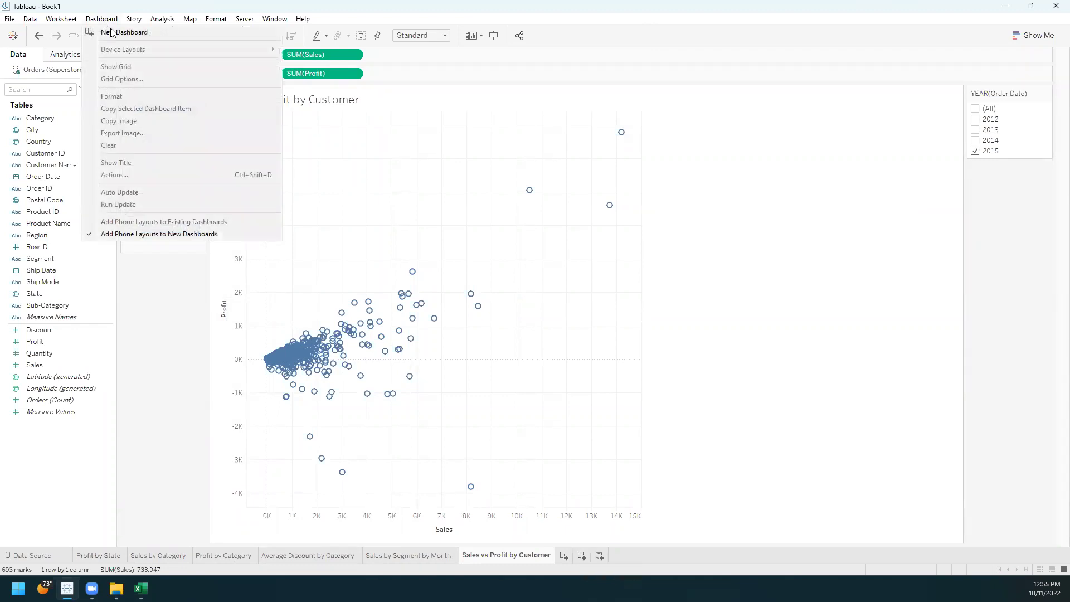
{"action": "left_click", "coordinate": [110, 33]}
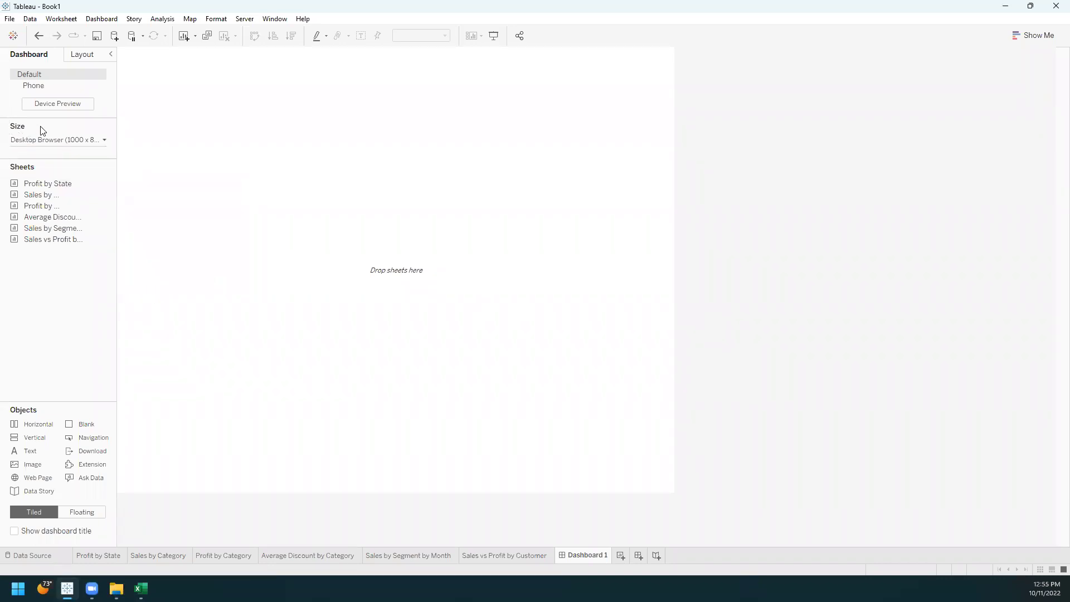
{"action": "left_click", "coordinate": [106, 141]}
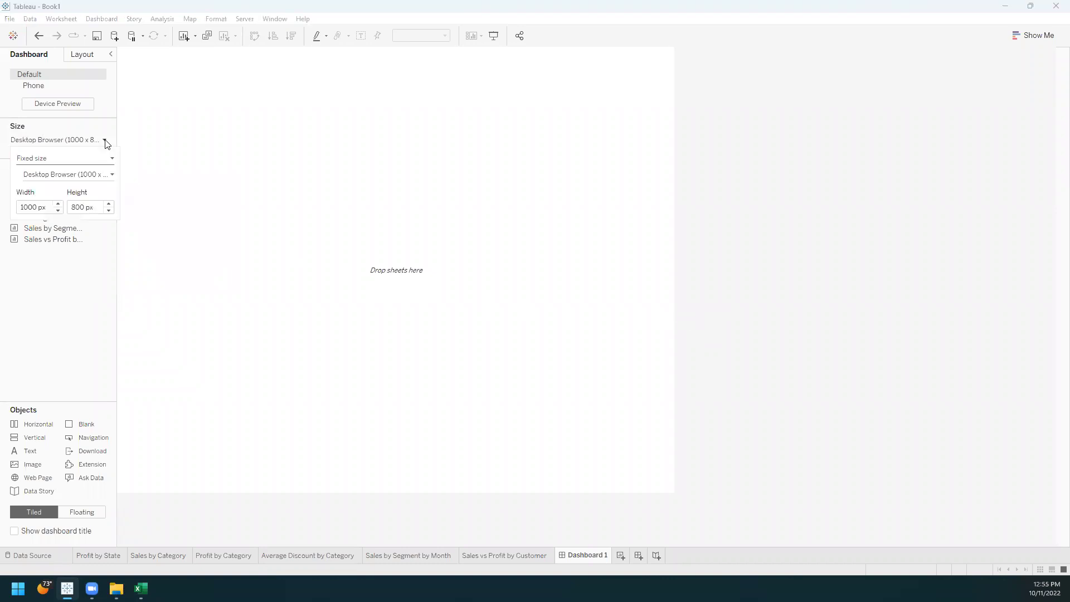
{"action": "left_click", "coordinate": [110, 160]}
{"action": "key", "text": "Escape"}
{"action": "left_click", "coordinate": [71, 302]}
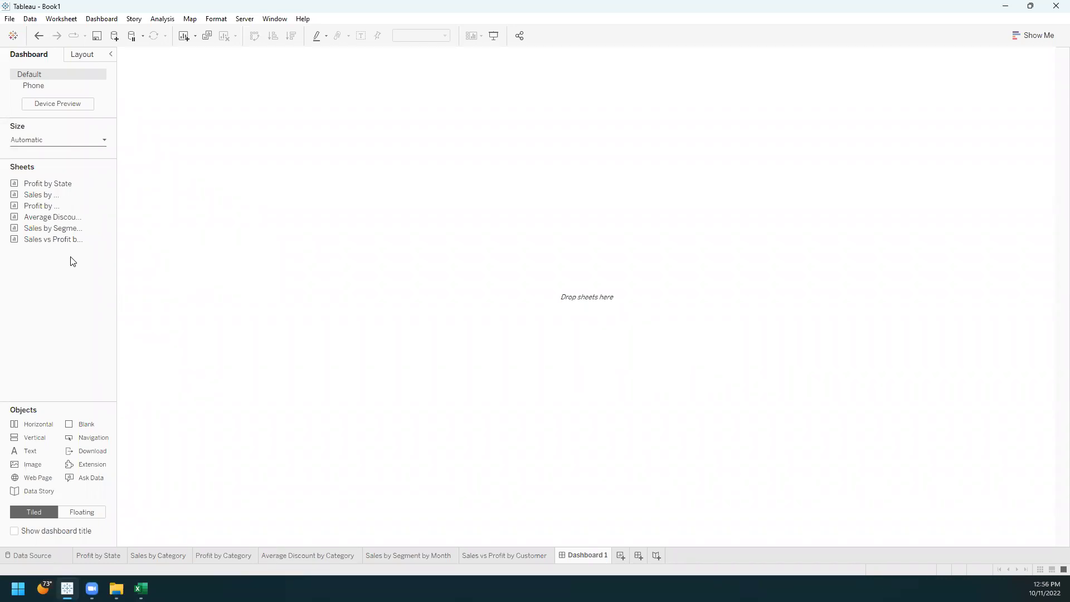
Step: Place the Profit by State map on the dashboard and Sales vs Profit by Customer on the right half beside it
{"action": "mouse_move", "coordinate": [50, 186]}
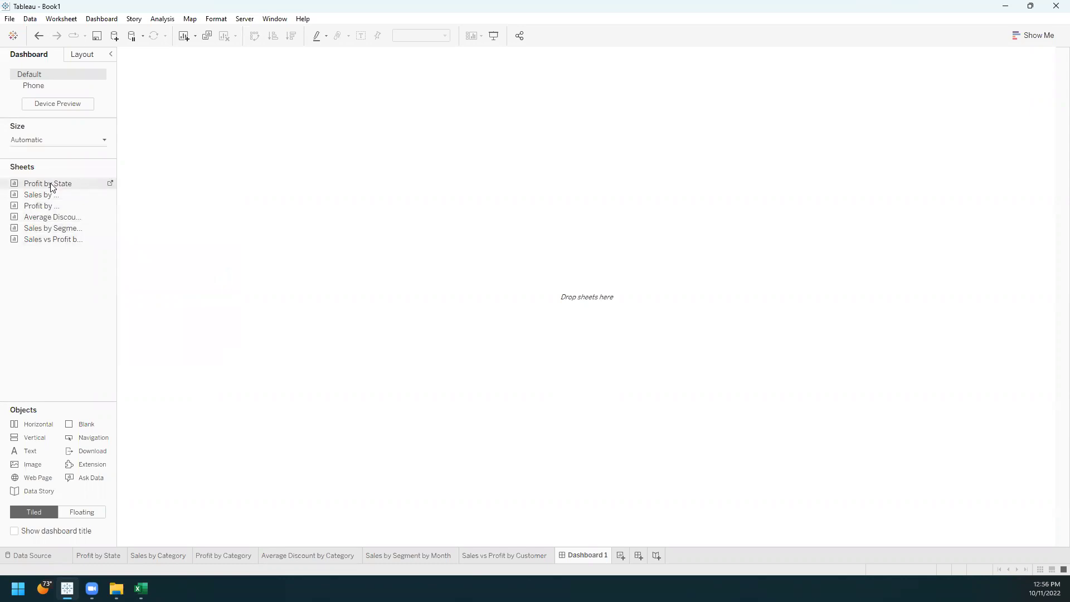
{"action": "left_click_drag", "start_coordinate": [73, 182], "coordinate": [155, 182]}
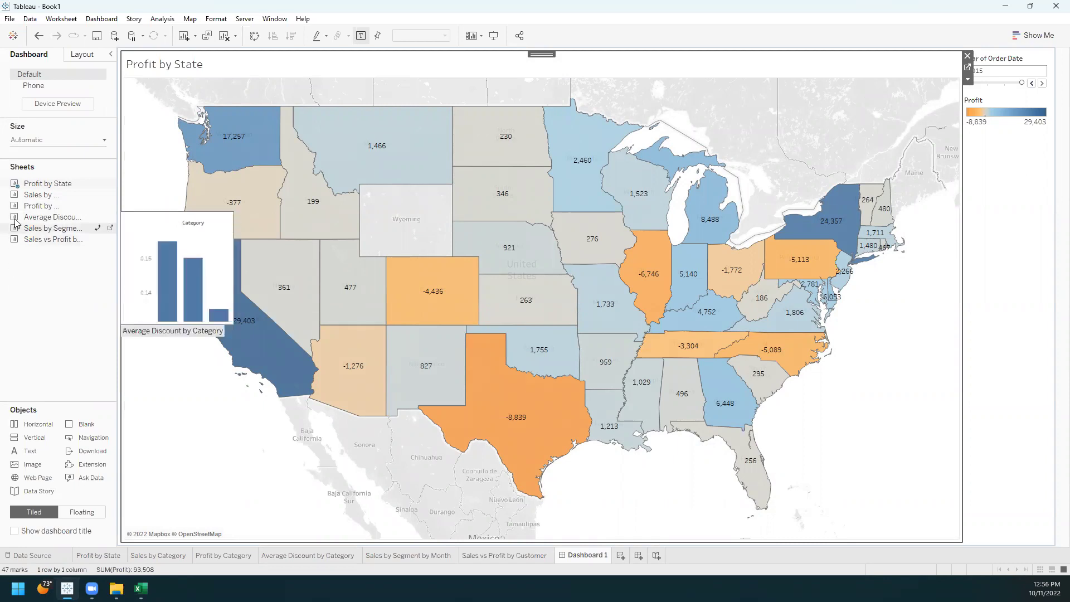
{"action": "mouse_move", "coordinate": [22, 189]}
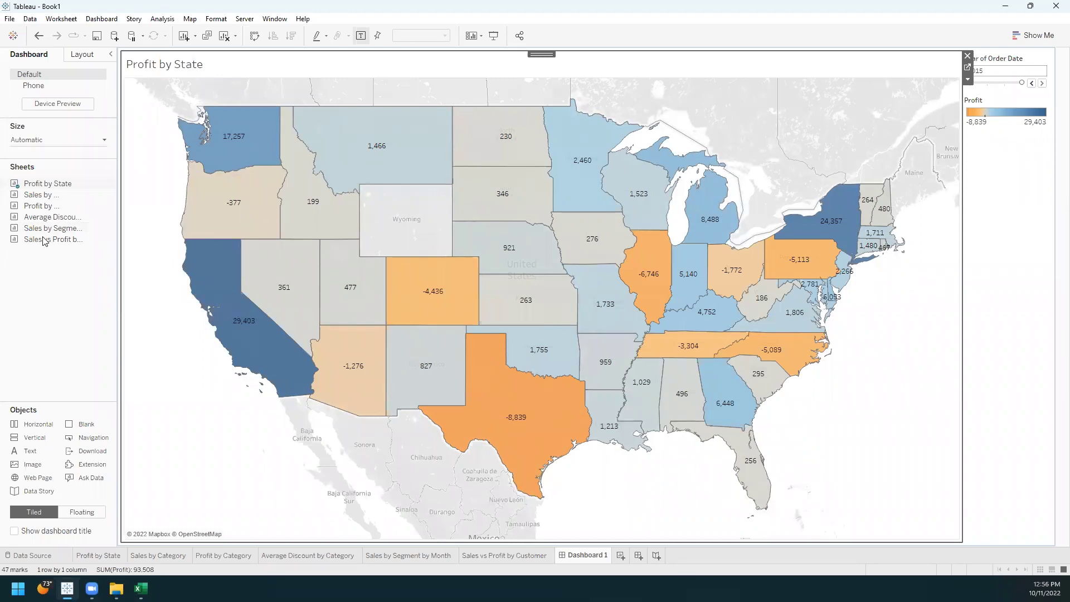
{"action": "mouse_move", "coordinate": [50, 230]}
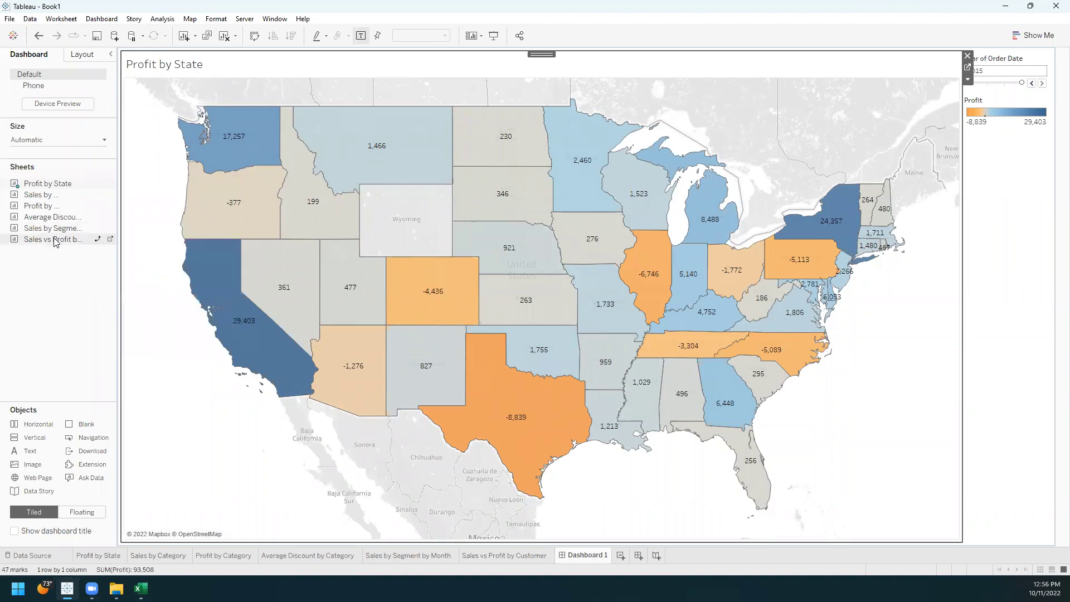
{"action": "left_click_drag", "start_coordinate": [55, 241], "coordinate": [209, 241]}
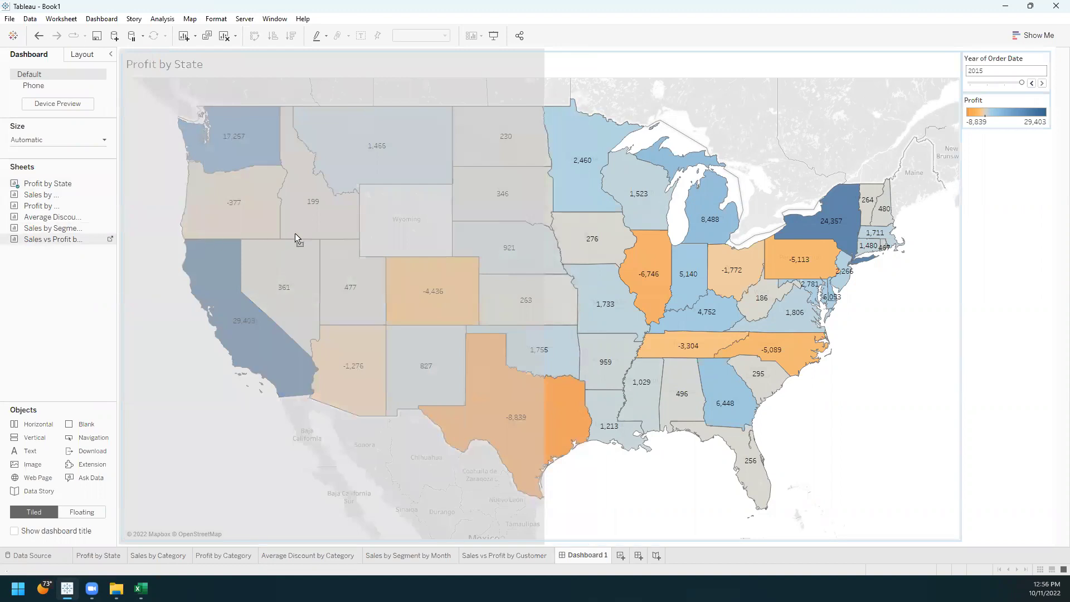
{"action": "mouse_move", "coordinate": [296, 226]}
{"action": "left_mouse_down"}
{"action": "mouse_move", "coordinate": [500, 214]}
{"action": "mouse_move", "coordinate": [691, 349]}
{"action": "left_mouse_up"}
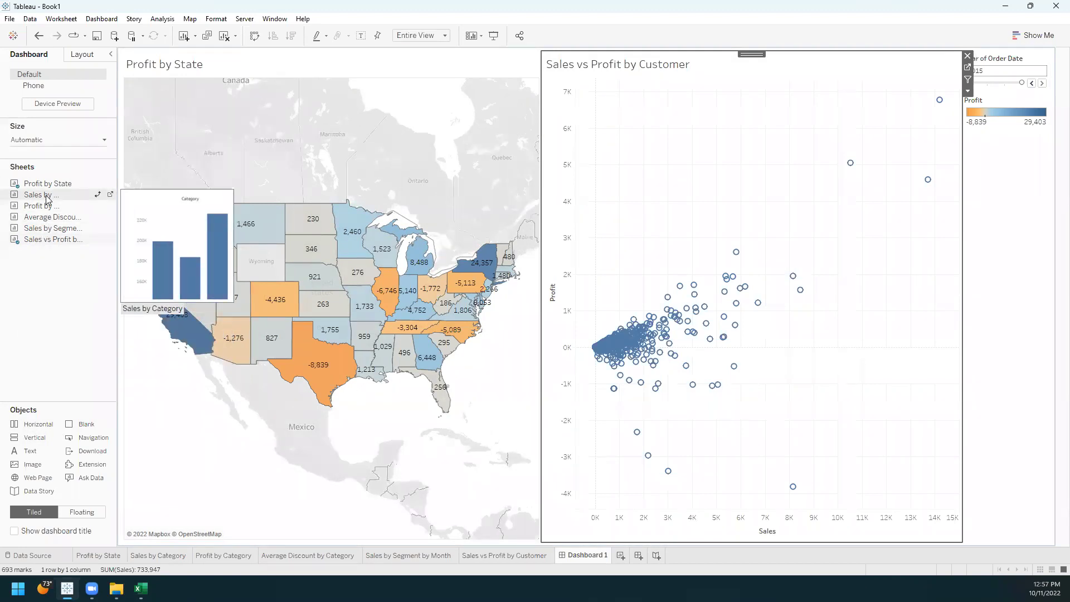
Step: Place Sales by Category below the Profit by State map and lower the border between them to enlarge the map
{"action": "left_click_drag", "start_coordinate": [46, 196], "coordinate": [206, 272]}
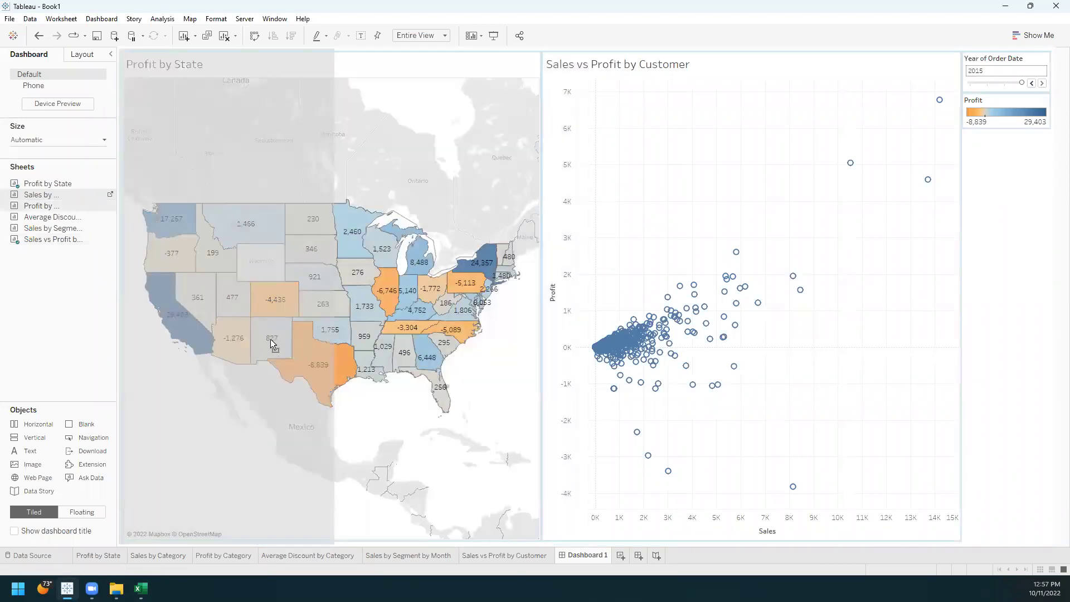
{"action": "left_click_drag", "start_coordinate": [271, 342], "coordinate": [312, 376]}
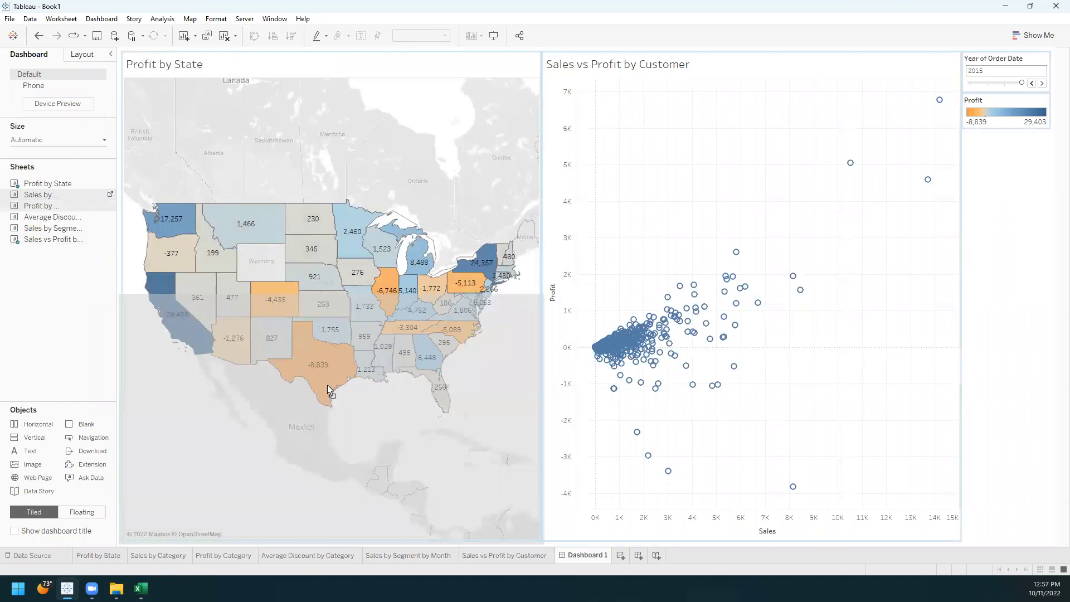
{"action": "left_click_drag", "start_coordinate": [328, 386], "coordinate": [327, 385]}
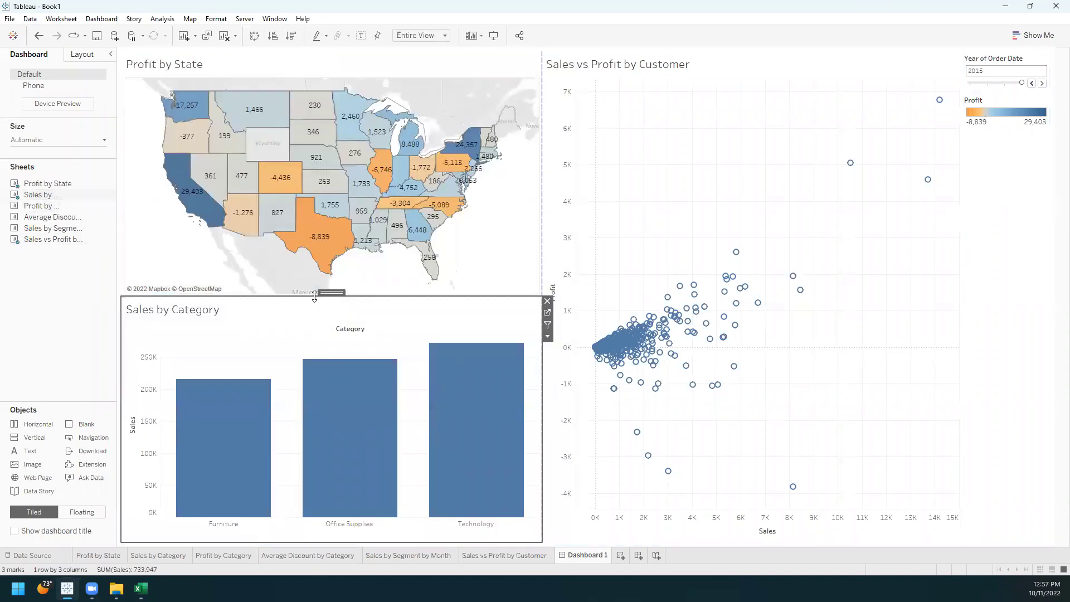
{"action": "left_click_drag", "start_coordinate": [310, 299], "coordinate": [310, 328]}
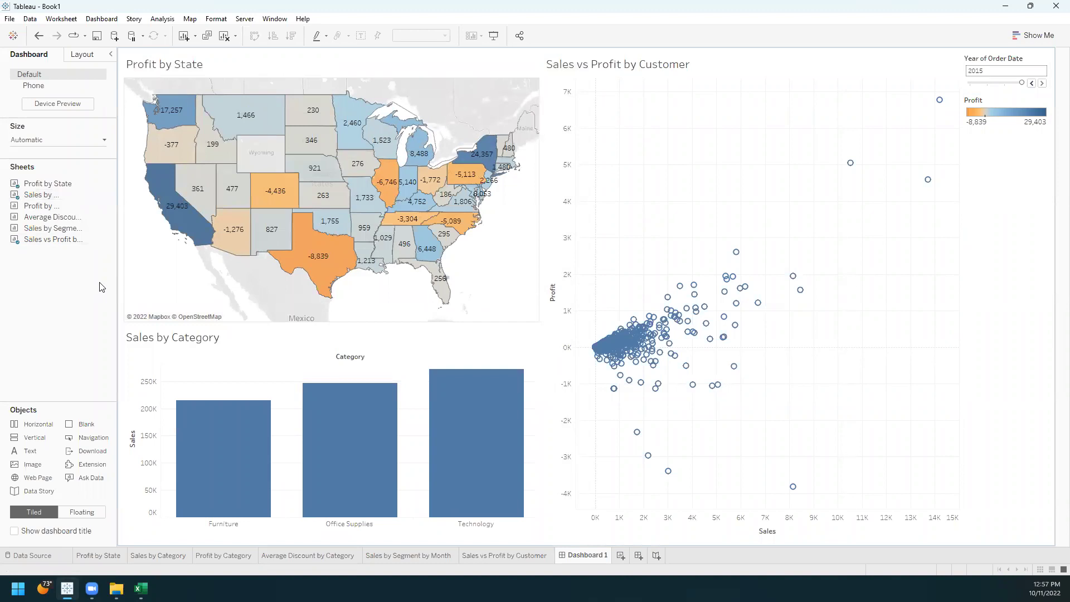
Step: Place Profit by Category below the Sales vs Profit by Customer plot and lower its upper edge to align with Sales by Category
{"action": "mouse_move", "coordinate": [33, 207]}
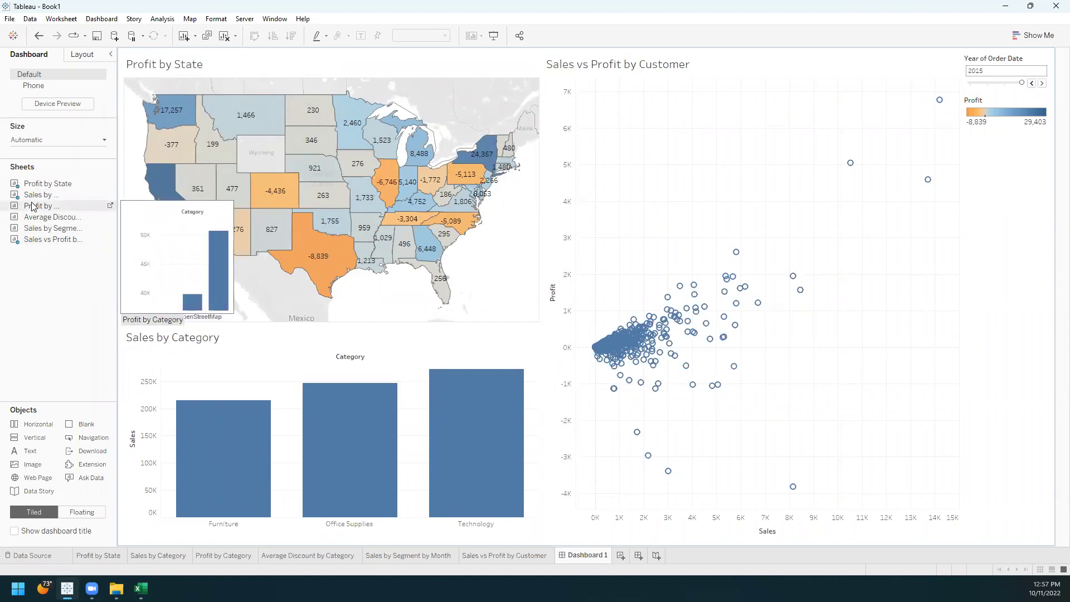
{"action": "left_click_drag", "start_coordinate": [68, 210], "coordinate": [287, 339]}
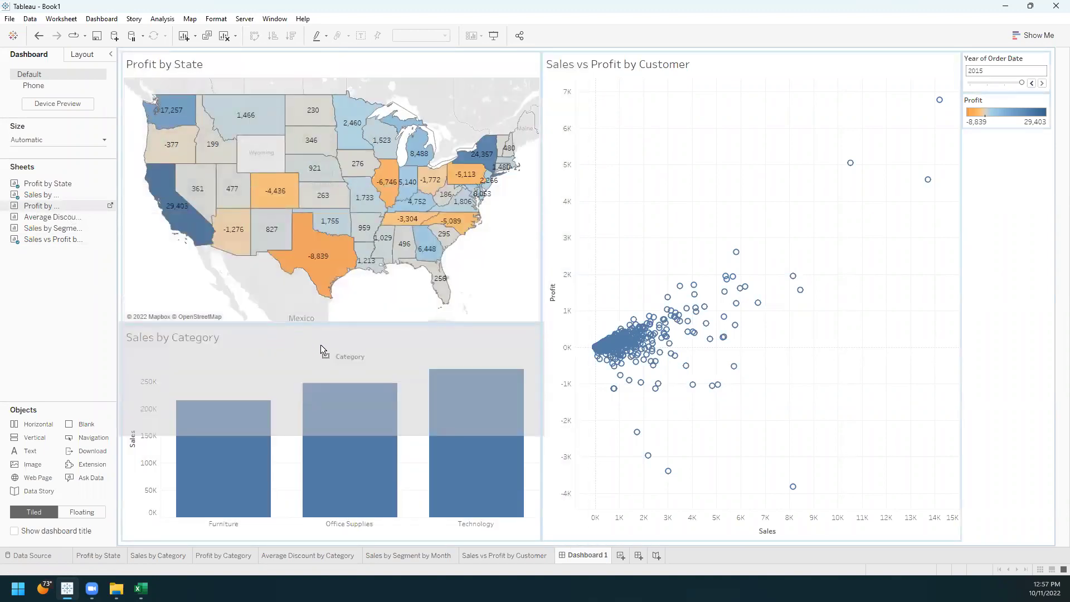
{"action": "left_click_drag", "start_coordinate": [486, 356], "coordinate": [720, 420]}
{"action": "left_click_drag", "start_coordinate": [741, 300], "coordinate": [727, 325]}
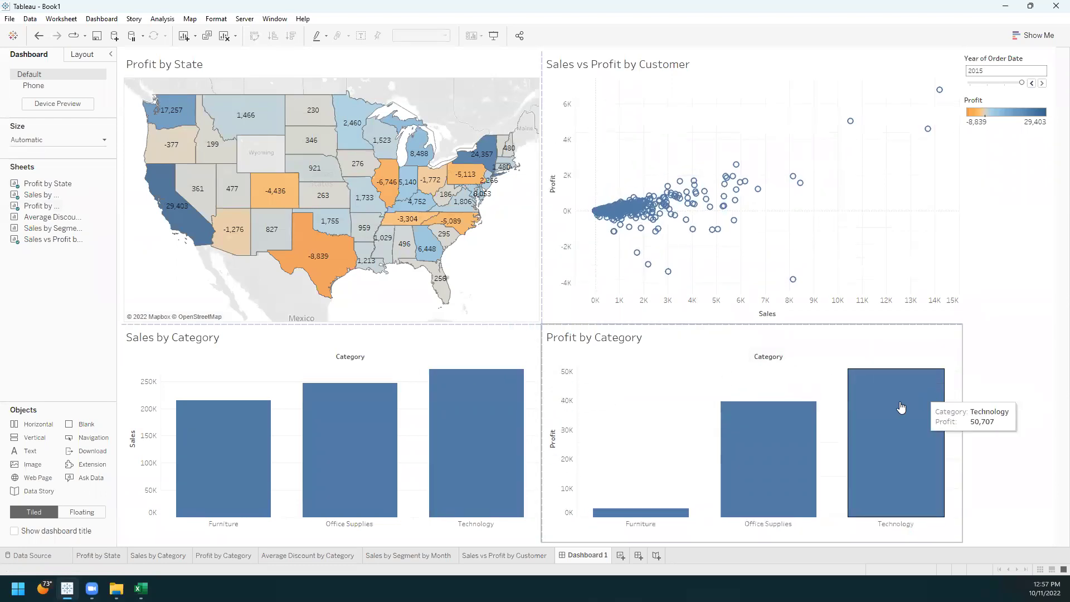
Step: Place Average Discount by Category to the right of Profit by Category and widen Profit by Category toward Sales by Category
{"action": "mouse_move", "coordinate": [44, 220]}
{"action": "left_mouse_down"}
{"action": "mouse_move", "coordinate": [168, 215]}
{"action": "mouse_move", "coordinate": [449, 233]}
{"action": "mouse_move", "coordinate": [750, 358]}
{"action": "left_mouse_up"}
{"action": "left_click_drag", "start_coordinate": [817, 394], "coordinate": [869, 415]}
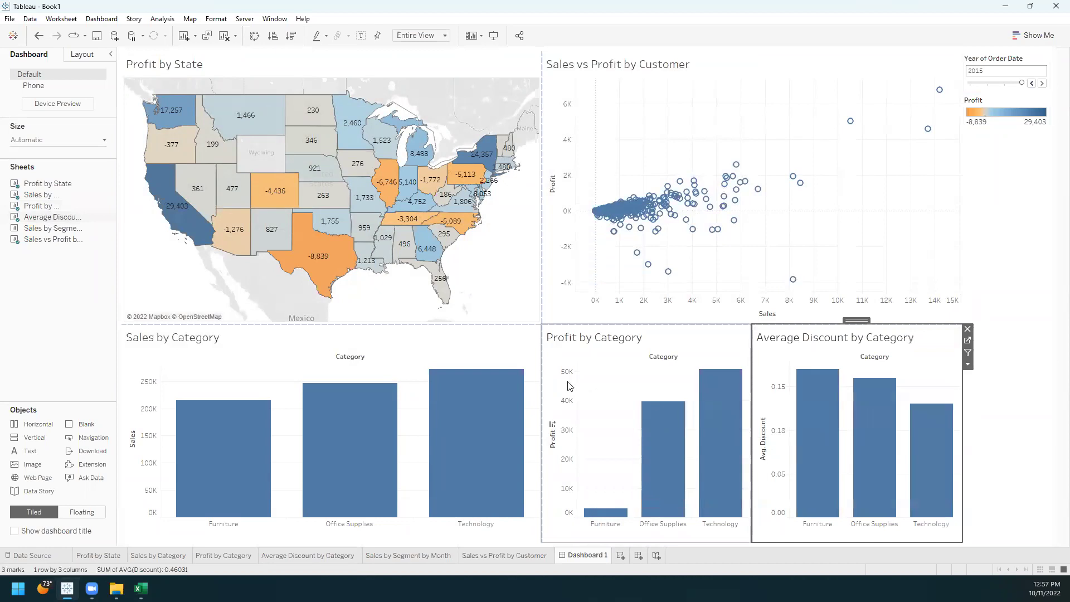
{"action": "left_click_drag", "start_coordinate": [542, 341], "coordinate": [483, 349]}
{"action": "left_click", "coordinate": [1005, 306]}
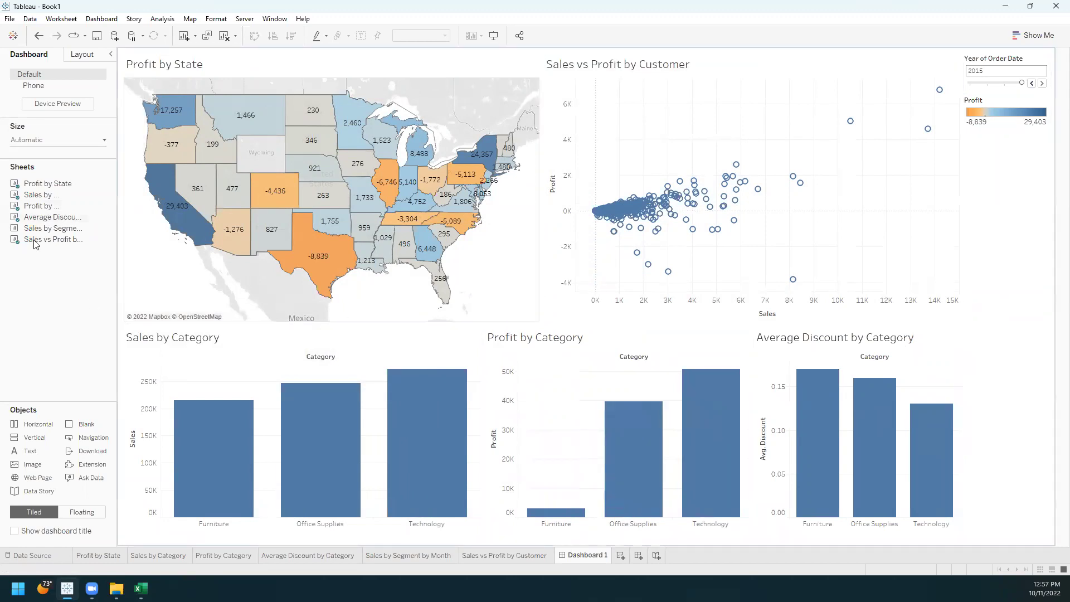
Step: Place Sales by Segment by Month below the Sales vs Profit by Customer plot and lower the border between them slightly
{"action": "mouse_move", "coordinate": [34, 233]}
{"action": "left_click_drag", "start_coordinate": [35, 233], "coordinate": [799, 248]}
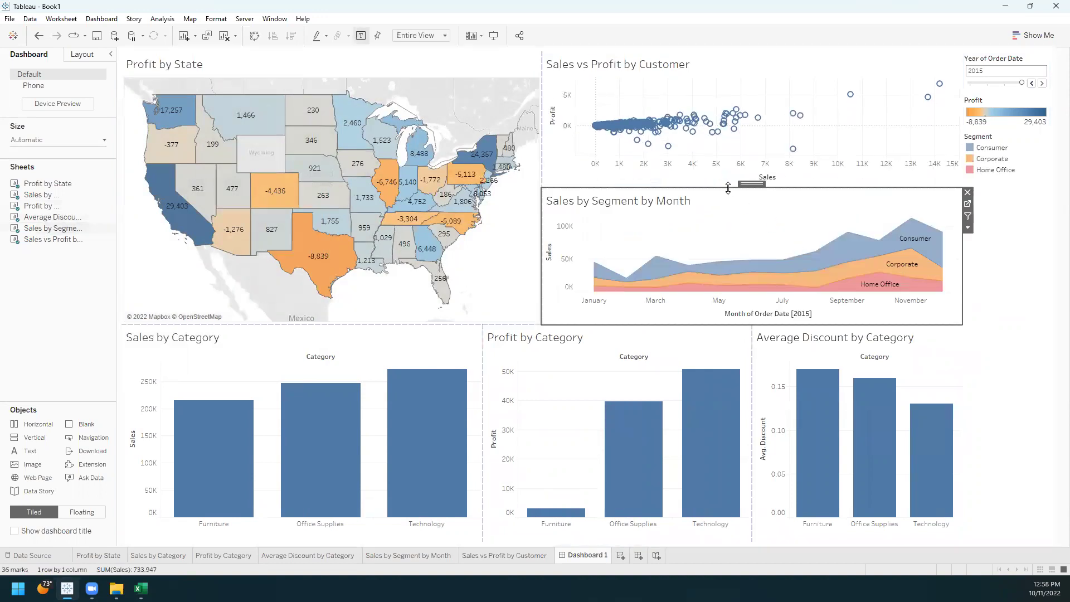
{"action": "left_click_drag", "start_coordinate": [728, 185], "coordinate": [728, 198]}
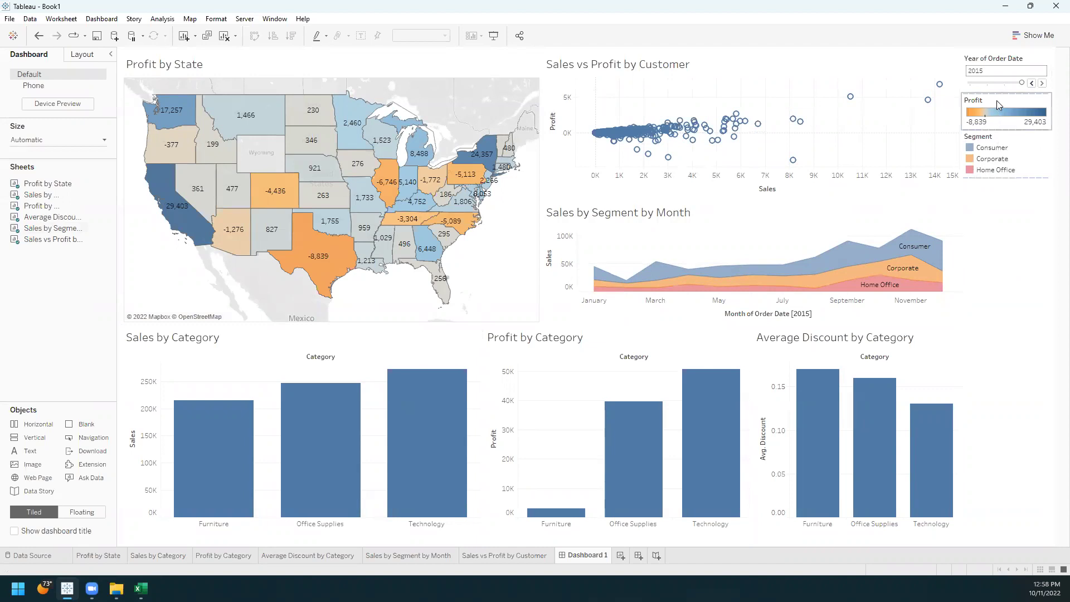
{"action": "left_click", "coordinate": [1010, 142]}
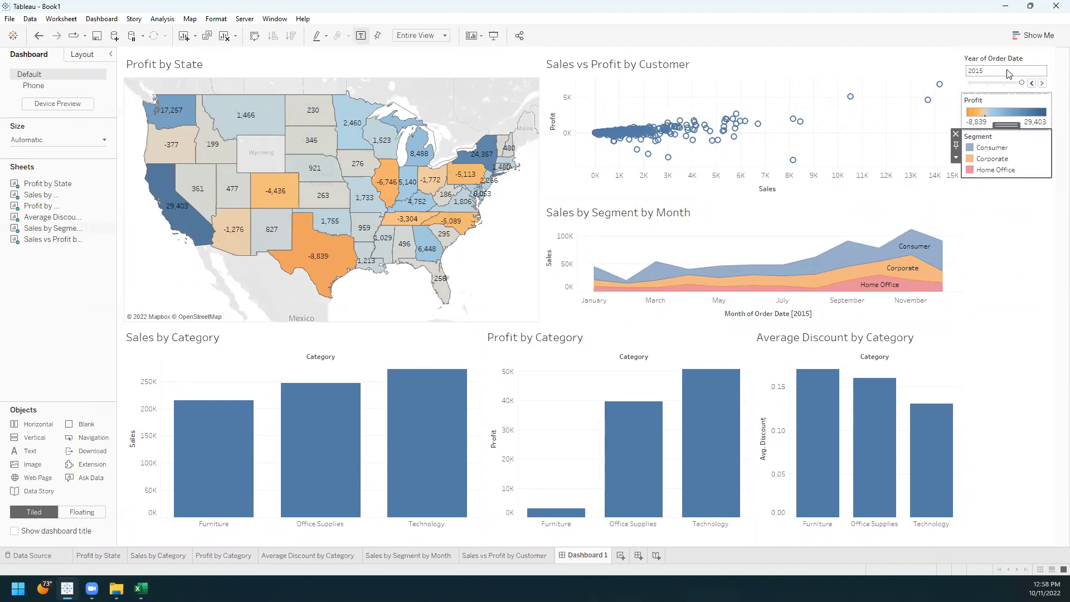
{"action": "left_click", "coordinate": [1026, 57]}
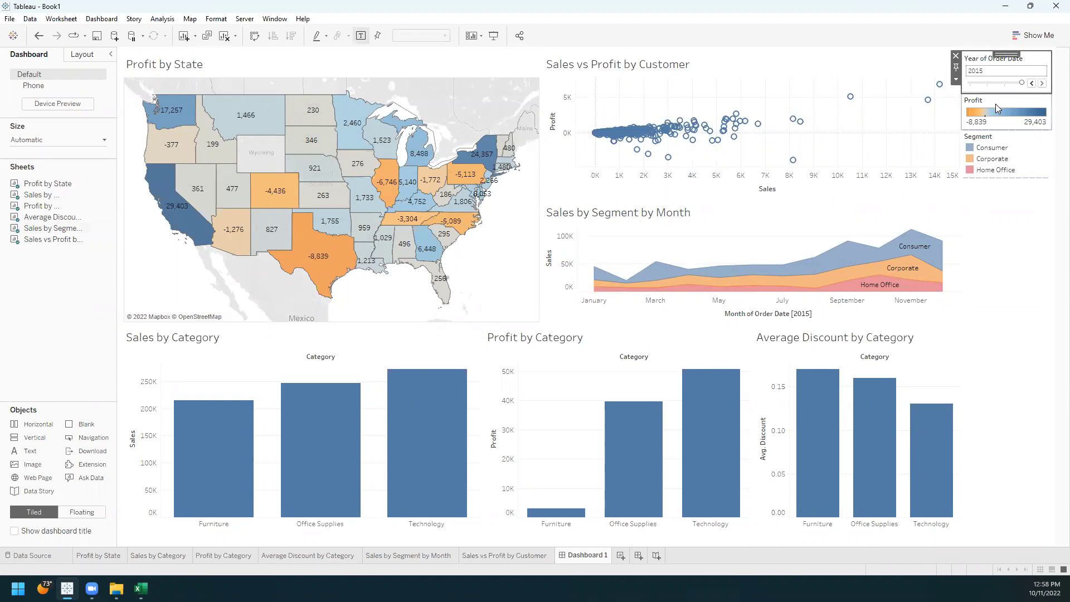
{"action": "left_click", "coordinate": [986, 147]}
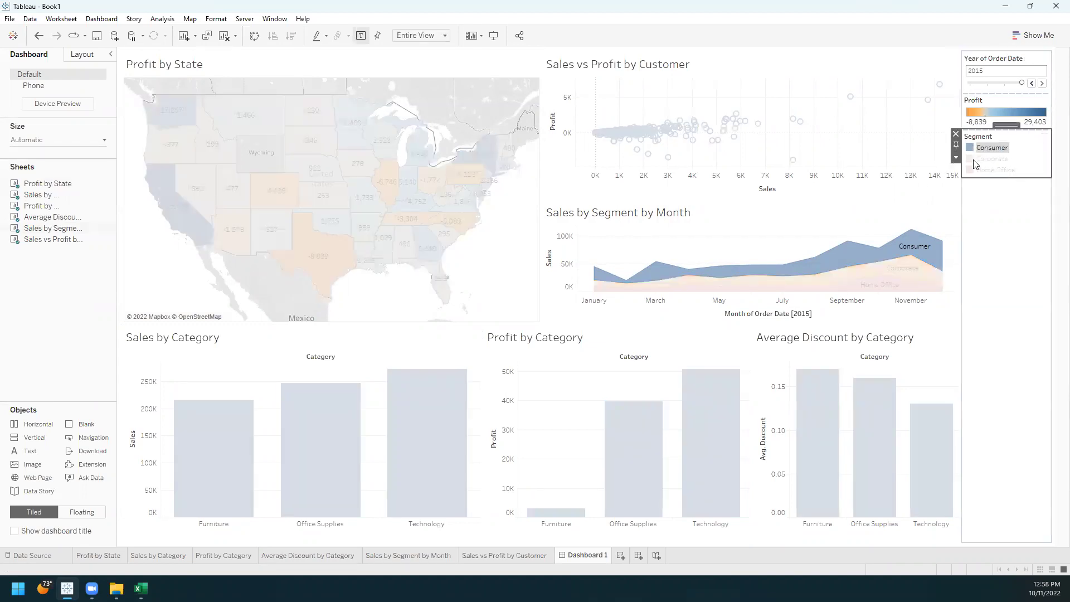
{"action": "left_click", "coordinate": [1006, 213]}
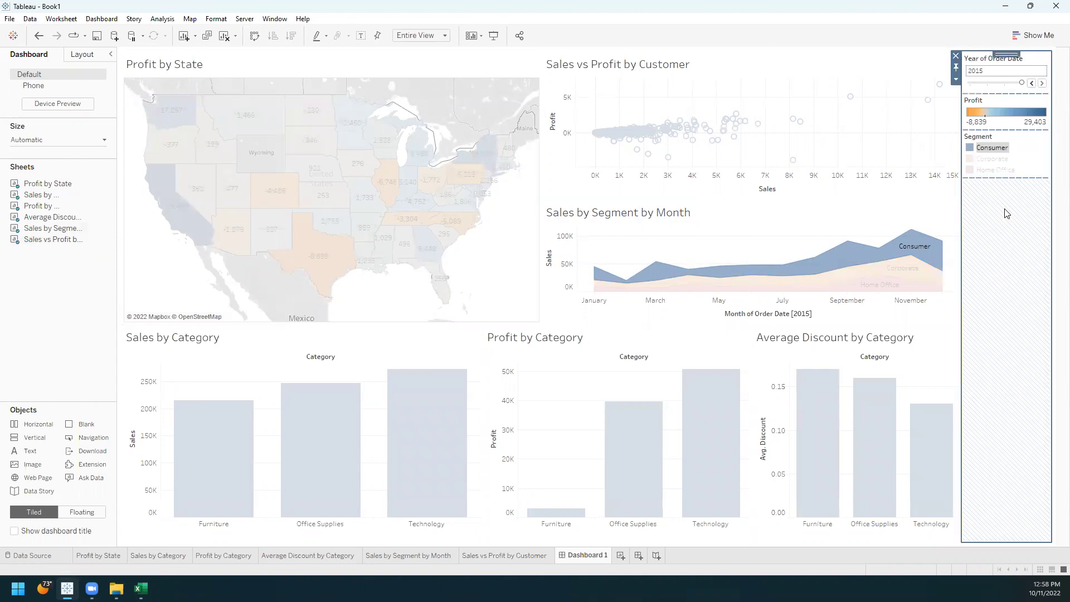
{"action": "left_click", "coordinate": [896, 59]}
Step: Make the Segment legend floating and place it over the upper part of the Sales by Segment by Month chart
{"action": "left_click", "coordinate": [1034, 145]}
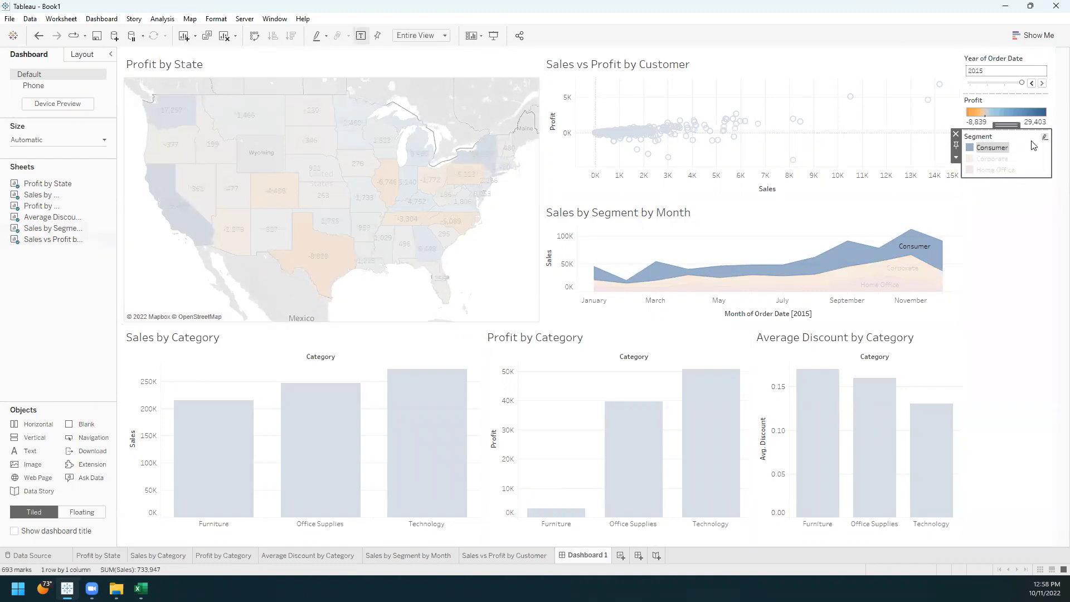
{"action": "left_click", "coordinate": [956, 159]}
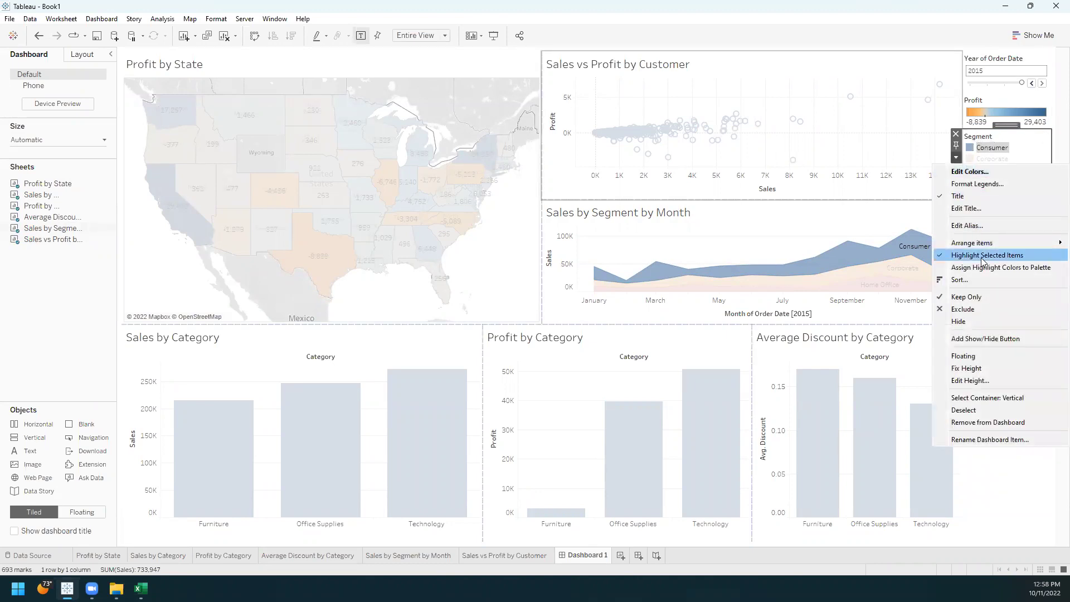
{"action": "left_click", "coordinate": [988, 356]}
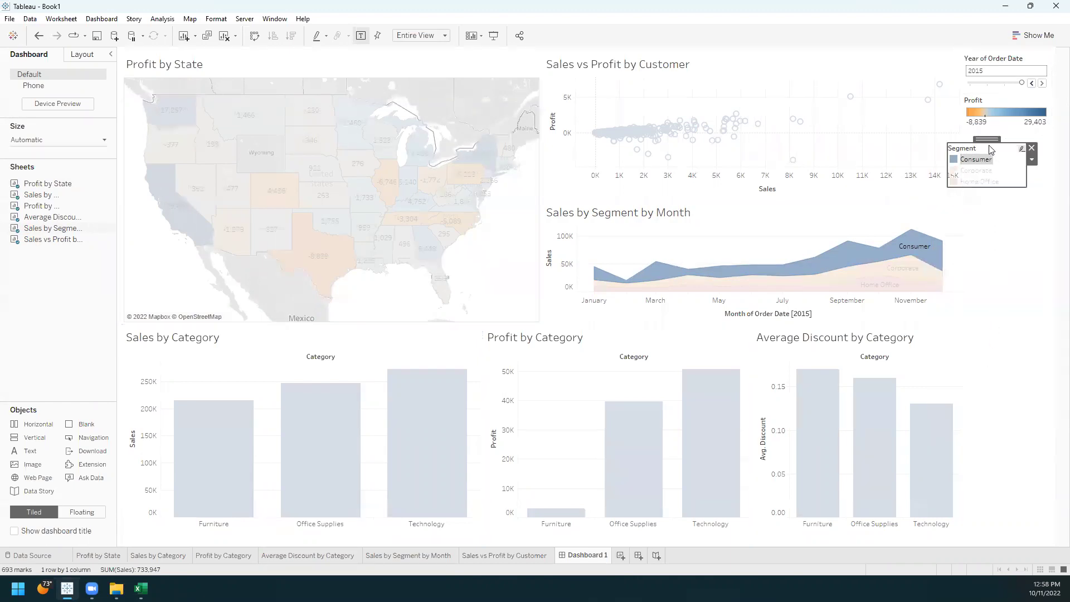
{"action": "left_click_drag", "start_coordinate": [985, 138], "coordinate": [753, 208]}
Step: Make the Profit color legend floating and place it over the top of the Sales vs Profit by Customer plot
{"action": "left_click", "coordinate": [1005, 103]}
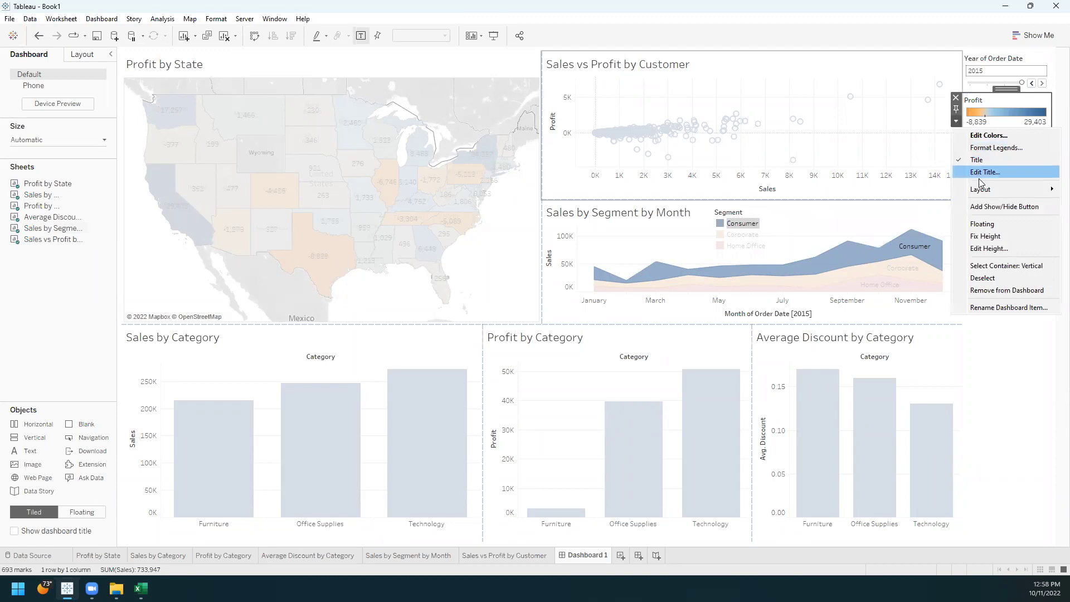
{"action": "left_click", "coordinate": [987, 223]}
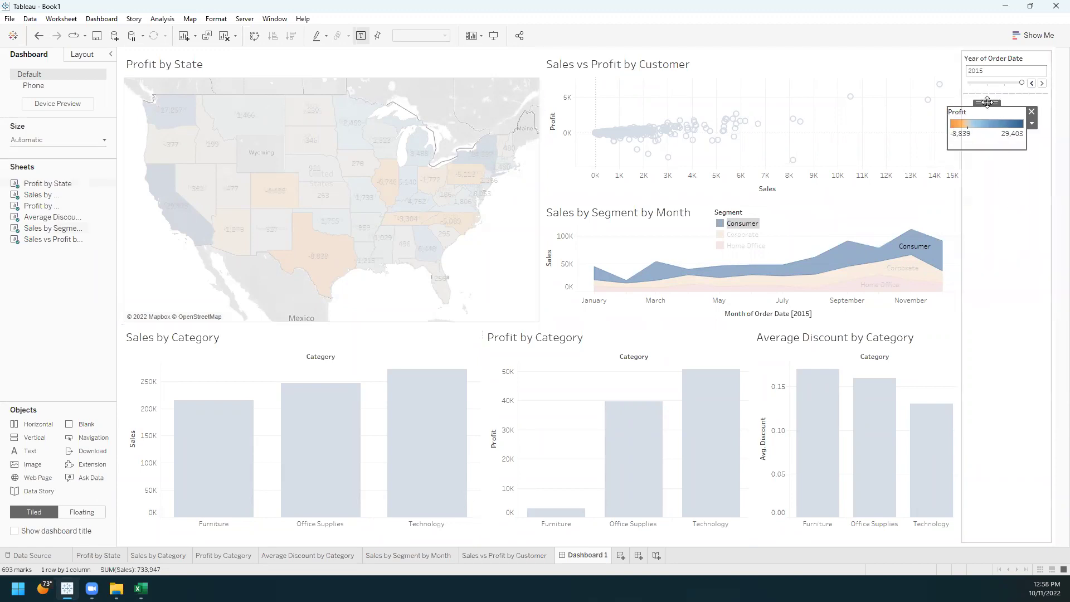
{"action": "left_click_drag", "start_coordinate": [987, 102], "coordinate": [736, 68]}
Step: Make the Year of Order Date filter floating and place it over the Sales vs Profit by Customer plot, beside the Profit legend
{"action": "left_click", "coordinate": [1032, 58]}
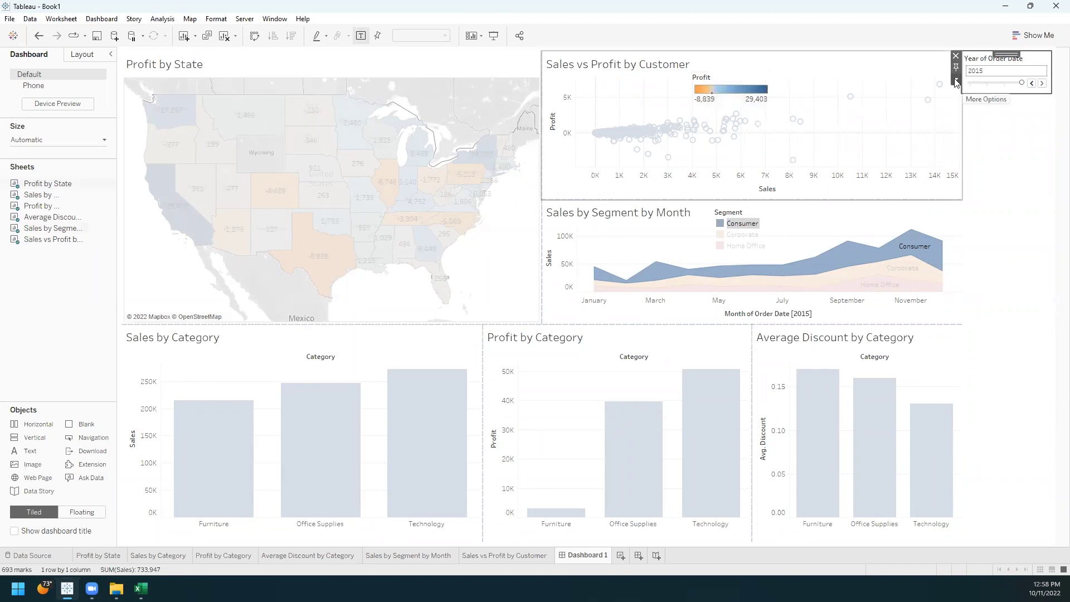
{"action": "left_click", "coordinate": [956, 81]}
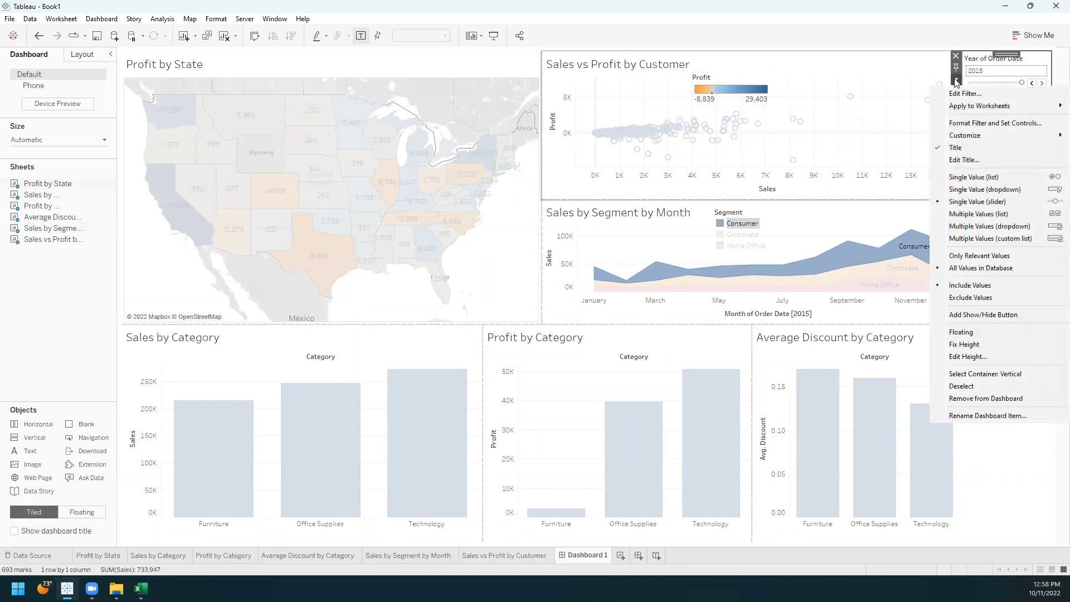
{"action": "left_click", "coordinate": [997, 331]}
{"action": "left_click_drag", "start_coordinate": [994, 60], "coordinate": [853, 60]}
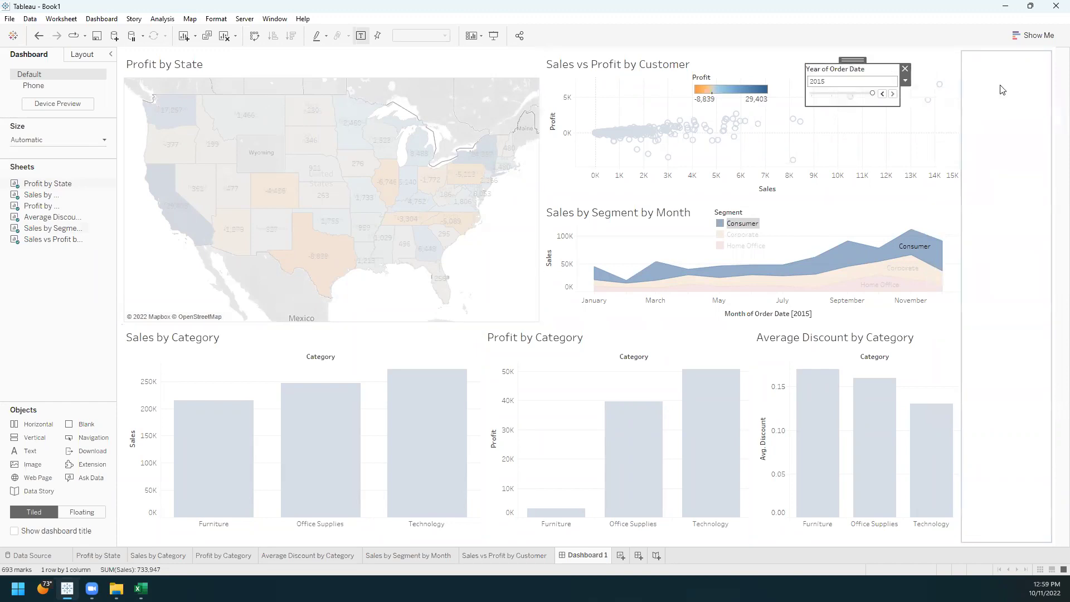
Step: Remove the emptied legend and filter container from the dashboard and clear the Consumer highlight from the charts
{"action": "left_click", "coordinate": [955, 57]}
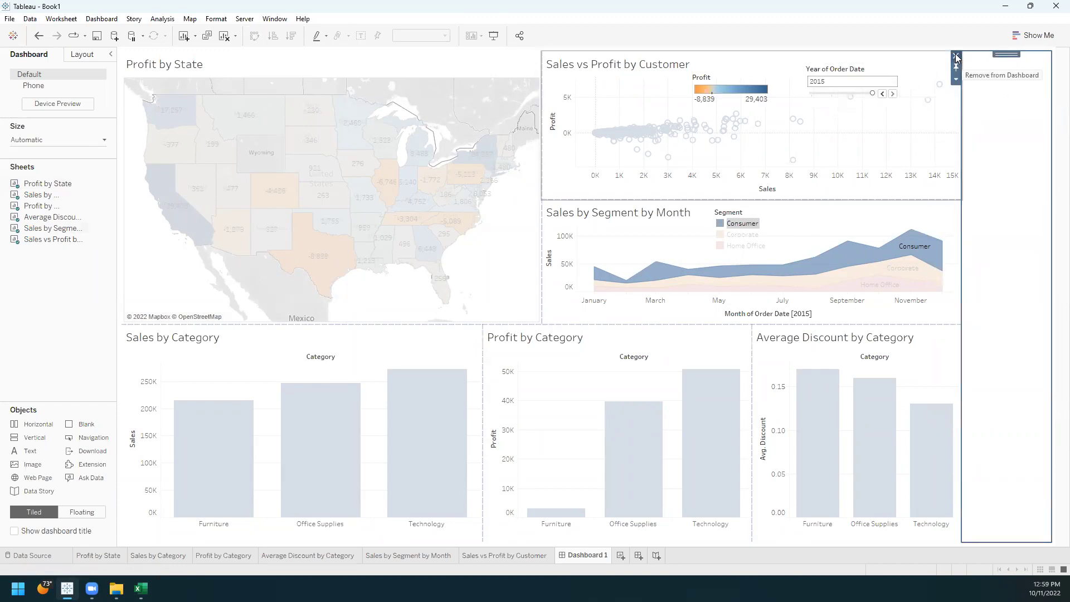
{"action": "left_click", "coordinate": [956, 57]}
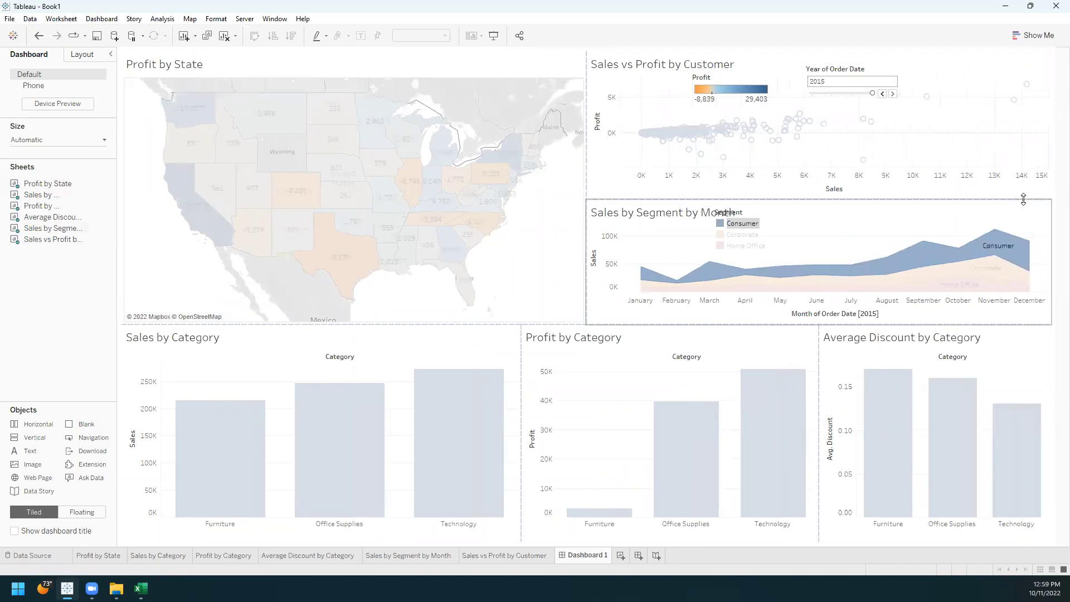
{"action": "left_click", "coordinate": [872, 236]}
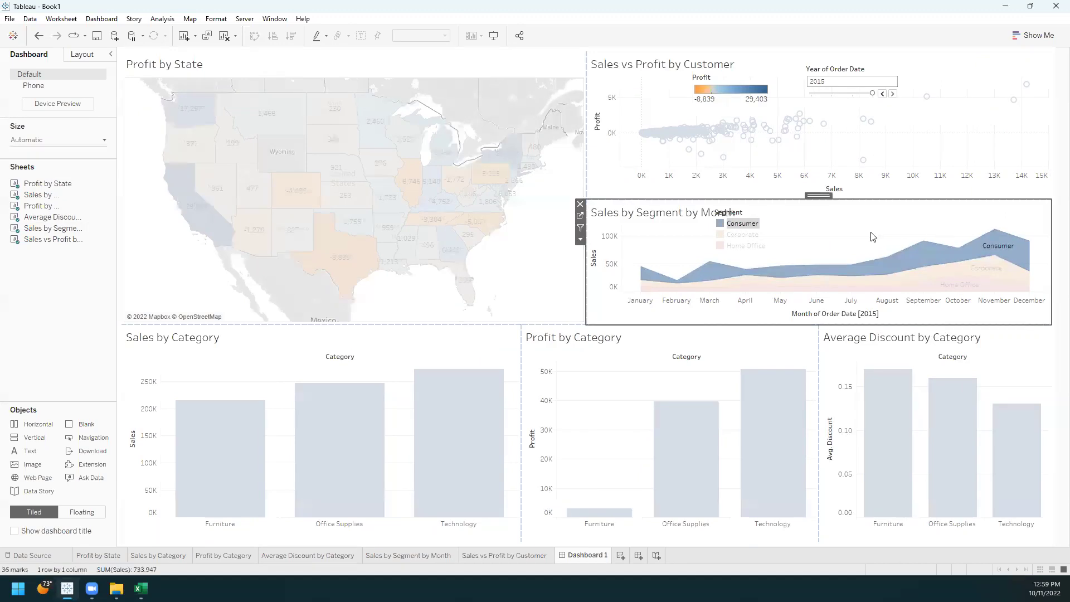
{"action": "left_click", "coordinate": [547, 250]}
{"action": "left_click", "coordinate": [490, 105]}
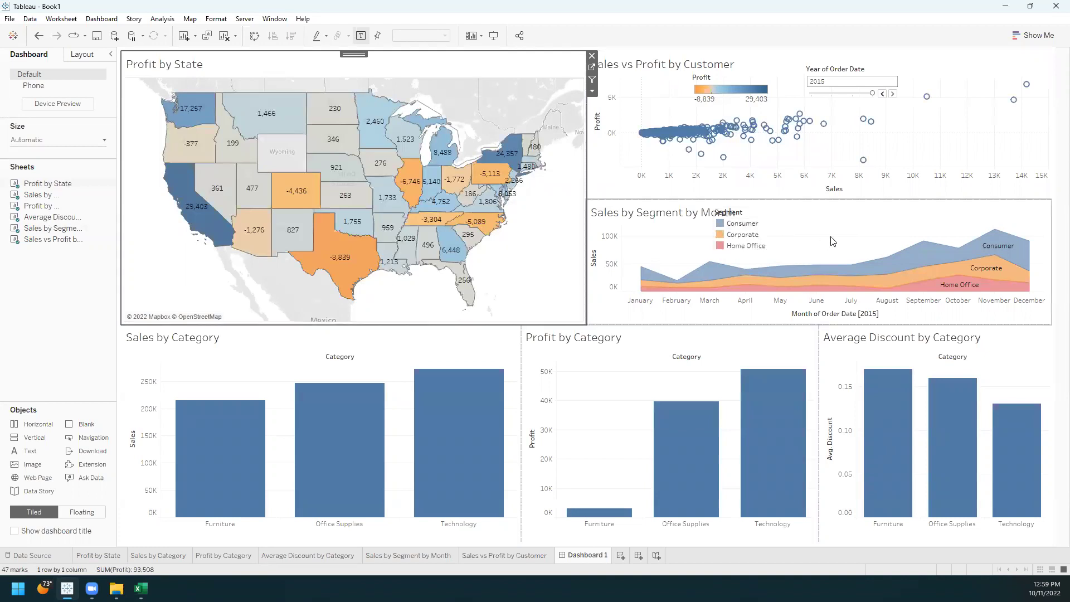
Step: Remove the floating Segment legend from the Sales by Segment by Month chart
{"action": "left_click", "coordinate": [757, 223]}
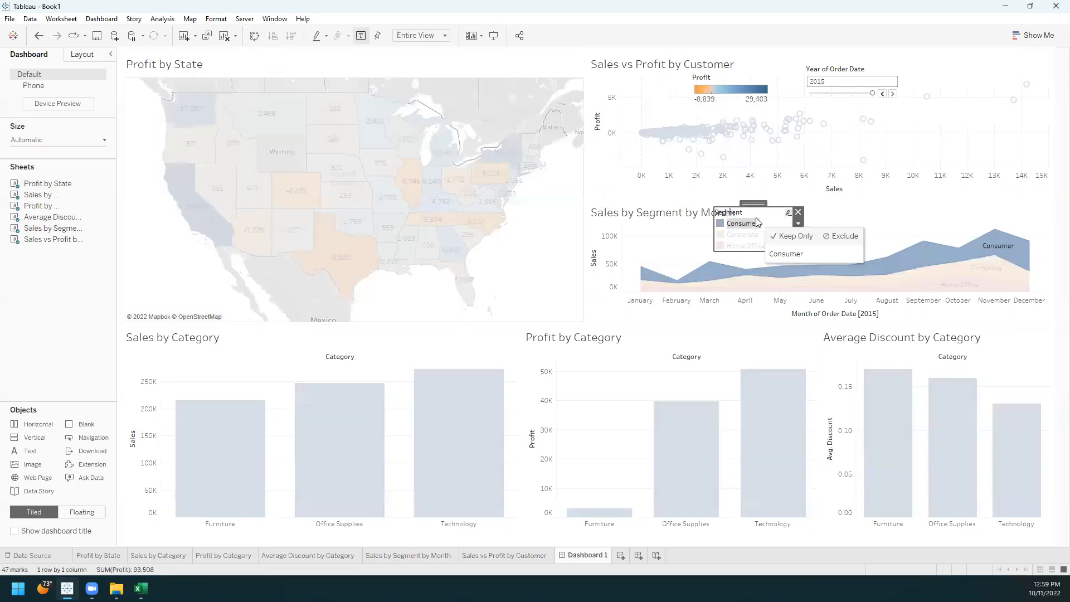
{"action": "left_click", "coordinate": [799, 214]}
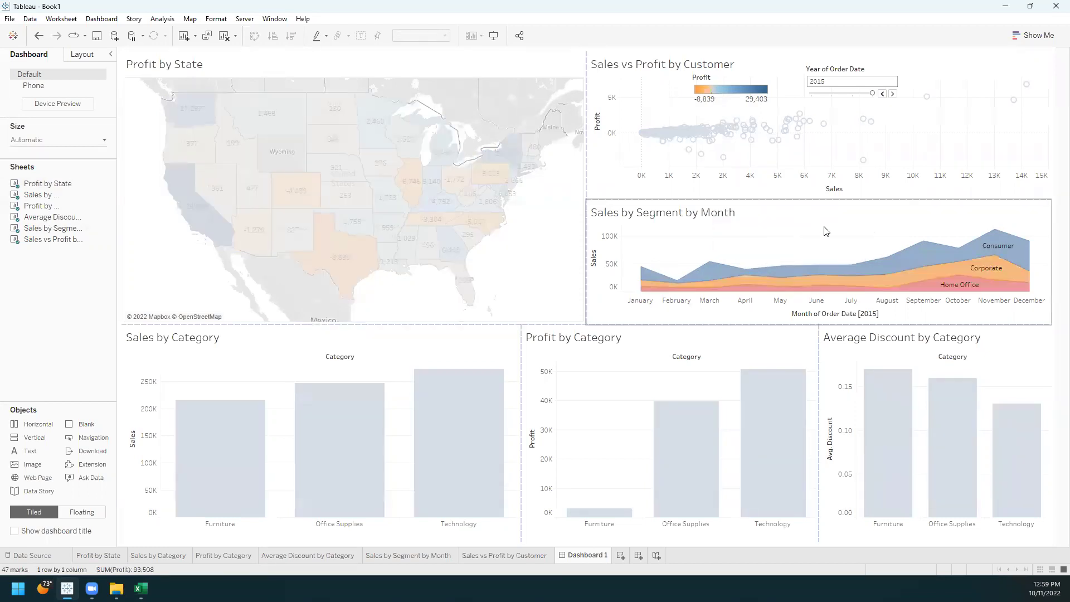
{"action": "left_click", "coordinate": [887, 70]}
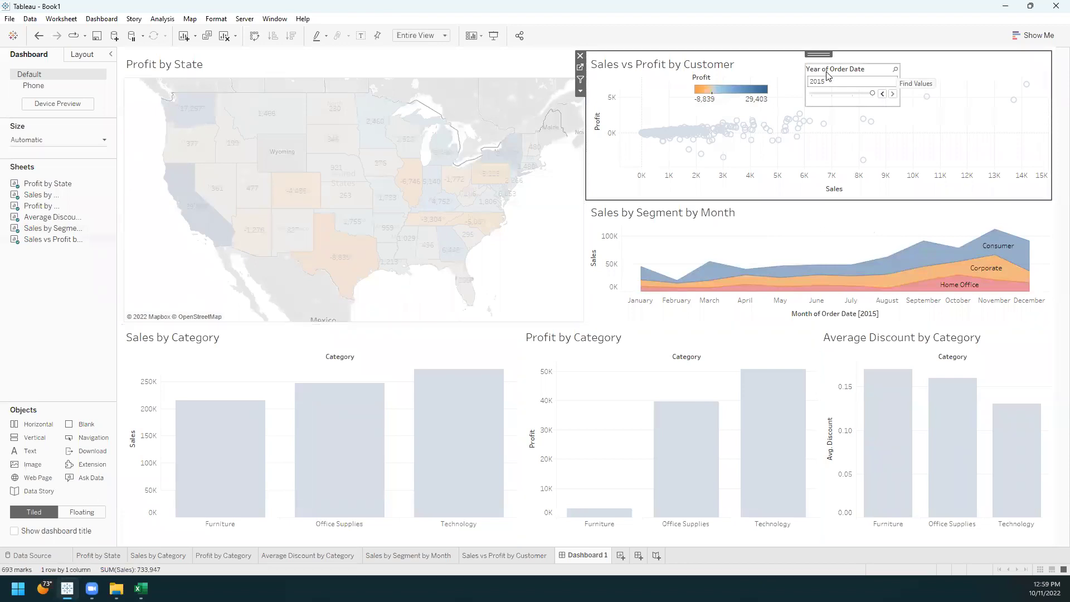
Step: Narrow the Profit by State map and place the floating Profit legend over the map's upper right area
{"action": "left_click", "coordinate": [726, 75]}
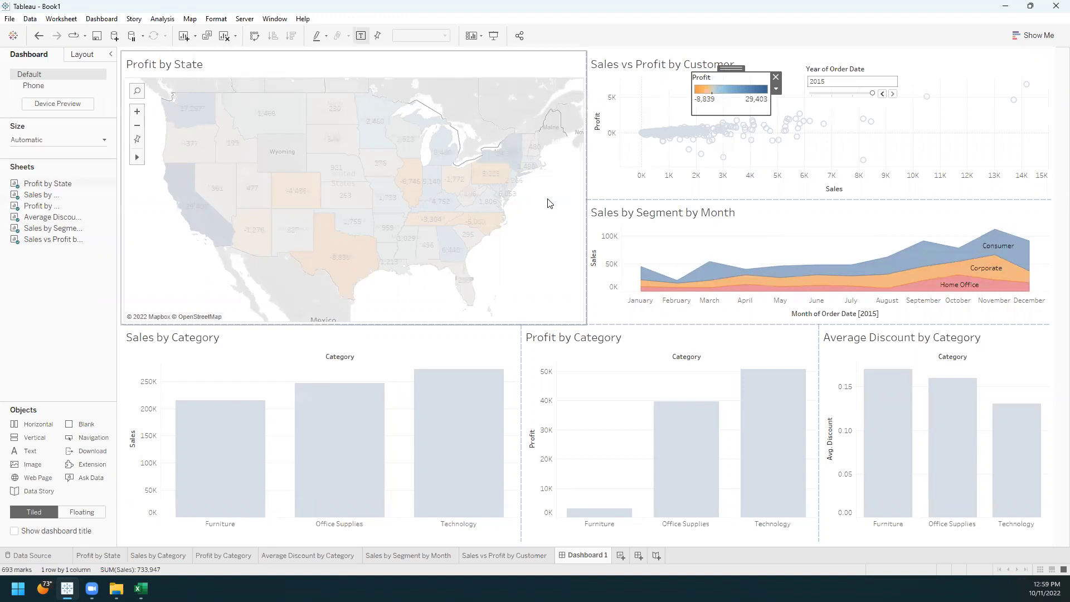
{"action": "left_click_drag", "start_coordinate": [584, 191], "coordinate": [530, 192]}
{"action": "left_click", "coordinate": [732, 79]}
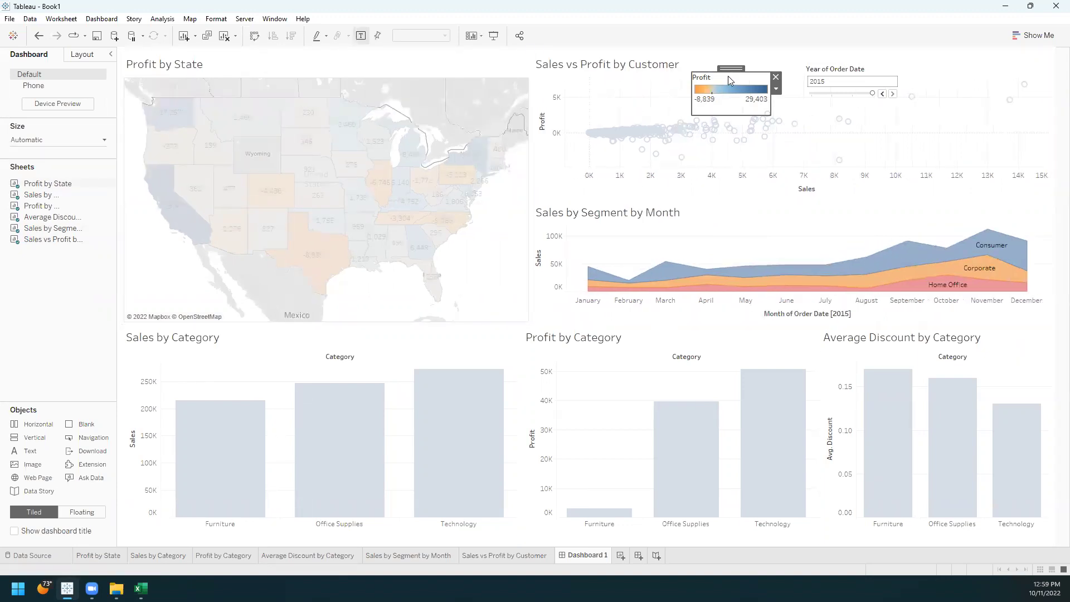
{"action": "left_click_drag", "start_coordinate": [727, 69], "coordinate": [450, 69]}
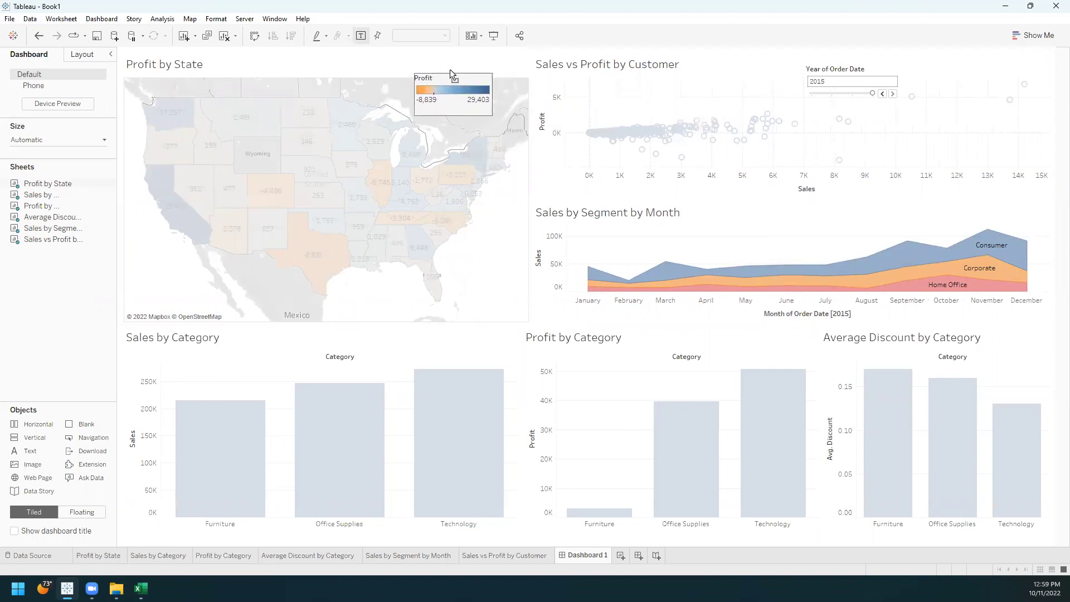
Step: Place the floating Year of Order Date filter in the upper right corner of the Sales vs Profit by Customer plot
{"action": "left_click", "coordinate": [848, 71]}
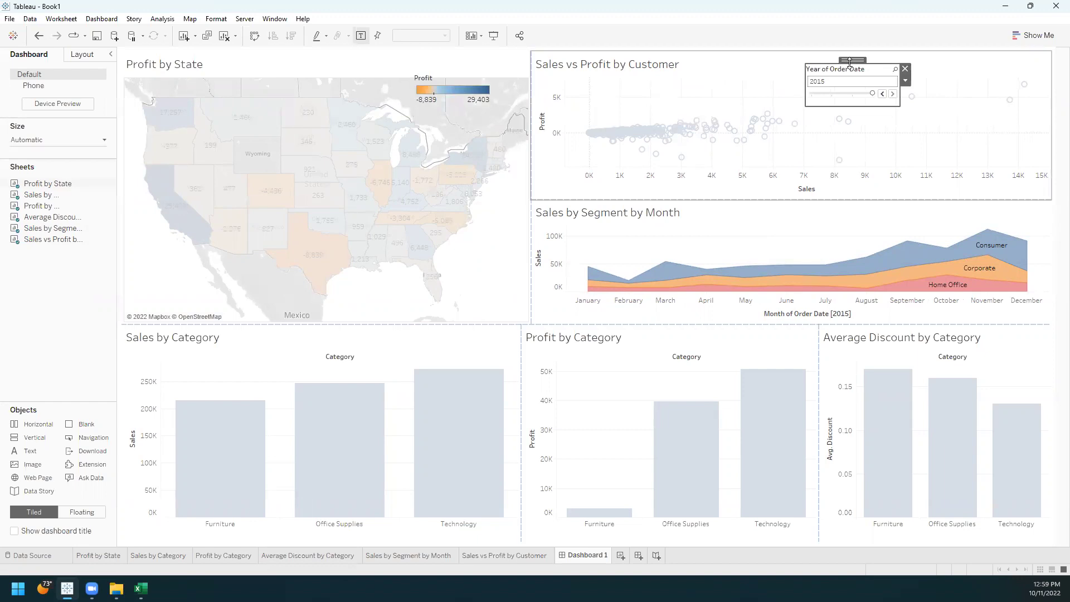
{"action": "left_click_drag", "start_coordinate": [849, 63], "coordinate": [978, 47]}
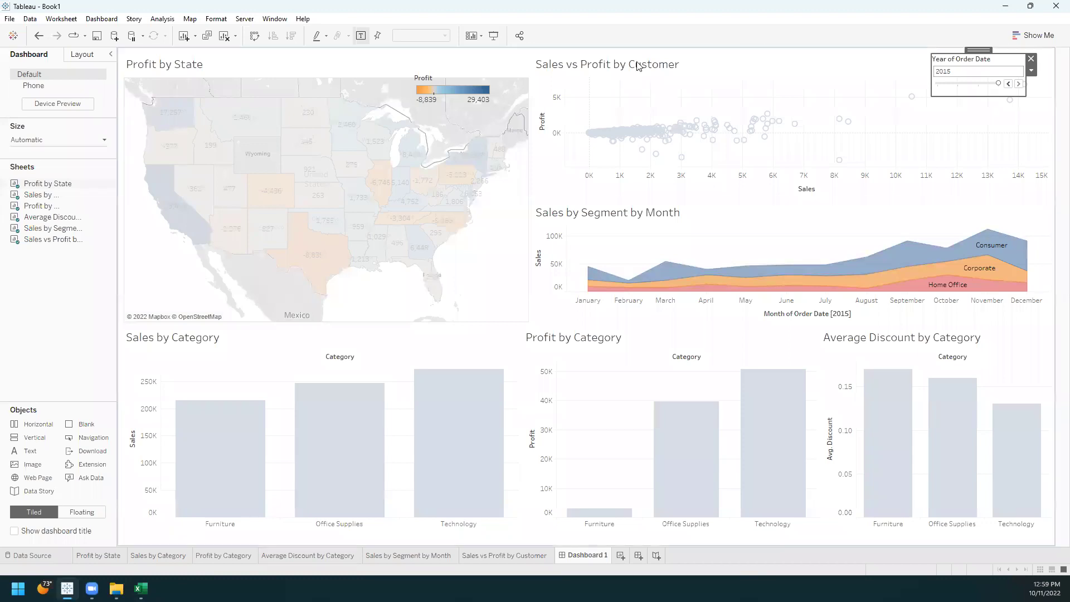
{"action": "left_click", "coordinate": [517, 273]}
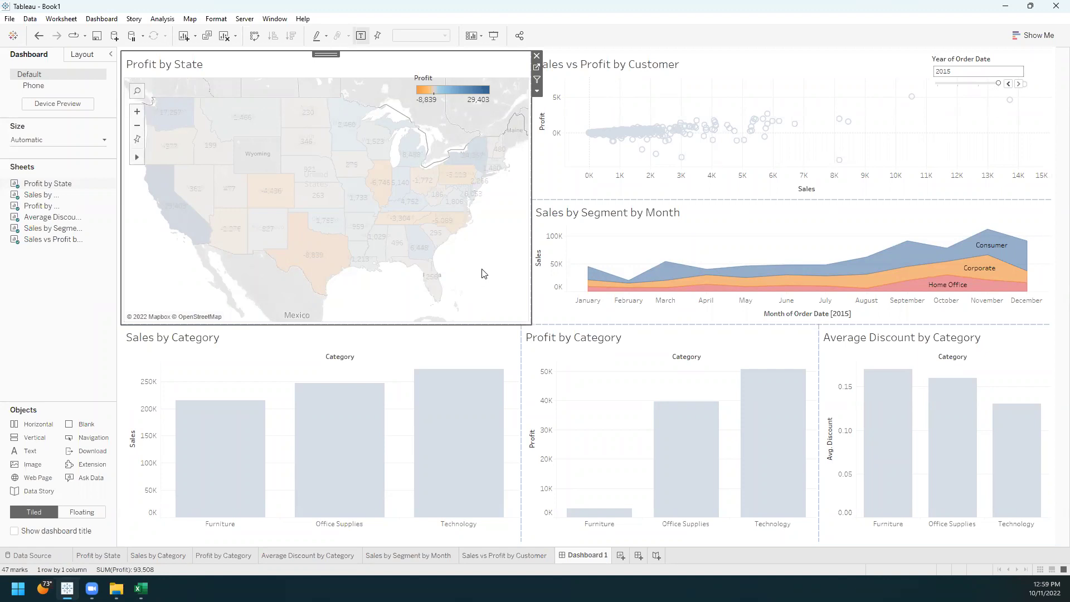
Step: Set the Year of Order Date filter to 2013
{"action": "left_click", "coordinate": [1009, 84]}
{"action": "left_click", "coordinate": [1009, 84]}
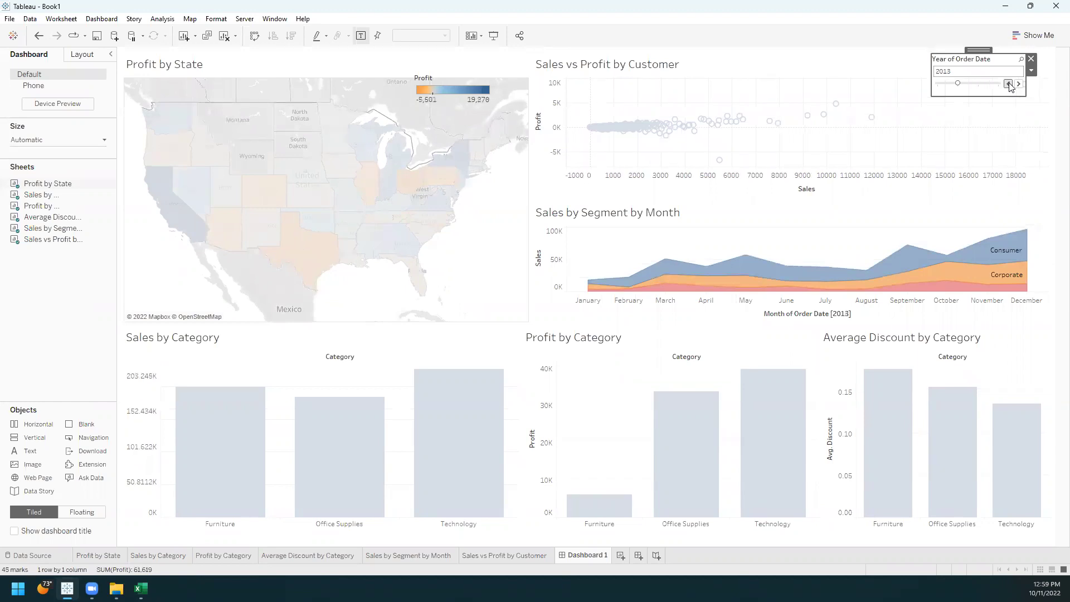
{"action": "left_click", "coordinate": [471, 241]}
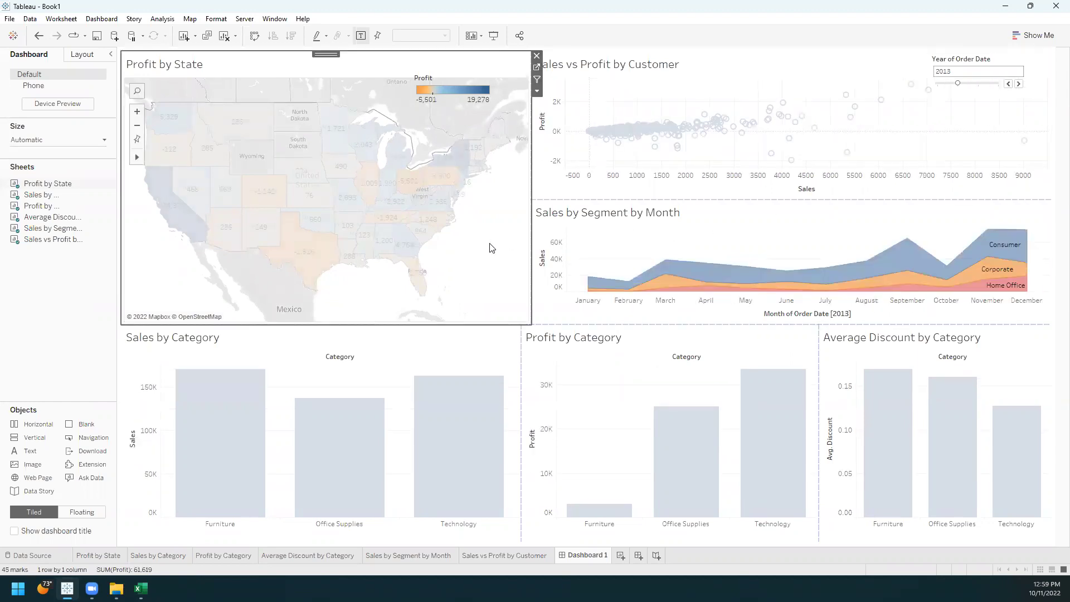
Step: Check how the dashboard responds to selecting Illinois on the Profit by State map, and clear the selection
{"action": "mouse_move", "coordinate": [268, 471]}
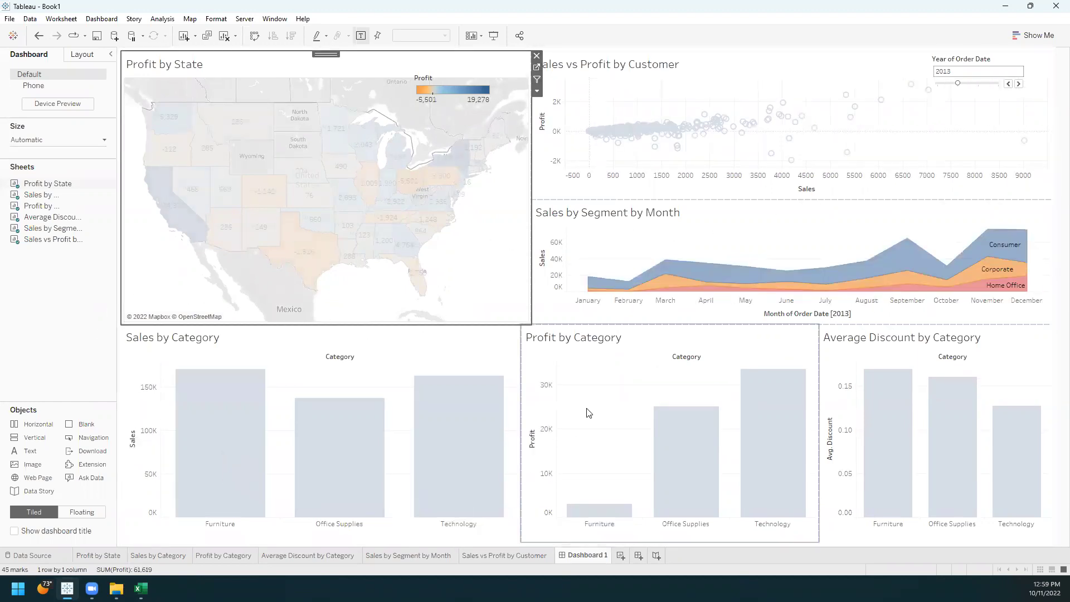
{"action": "left_click", "coordinate": [604, 383]}
{"action": "left_click", "coordinate": [656, 274]}
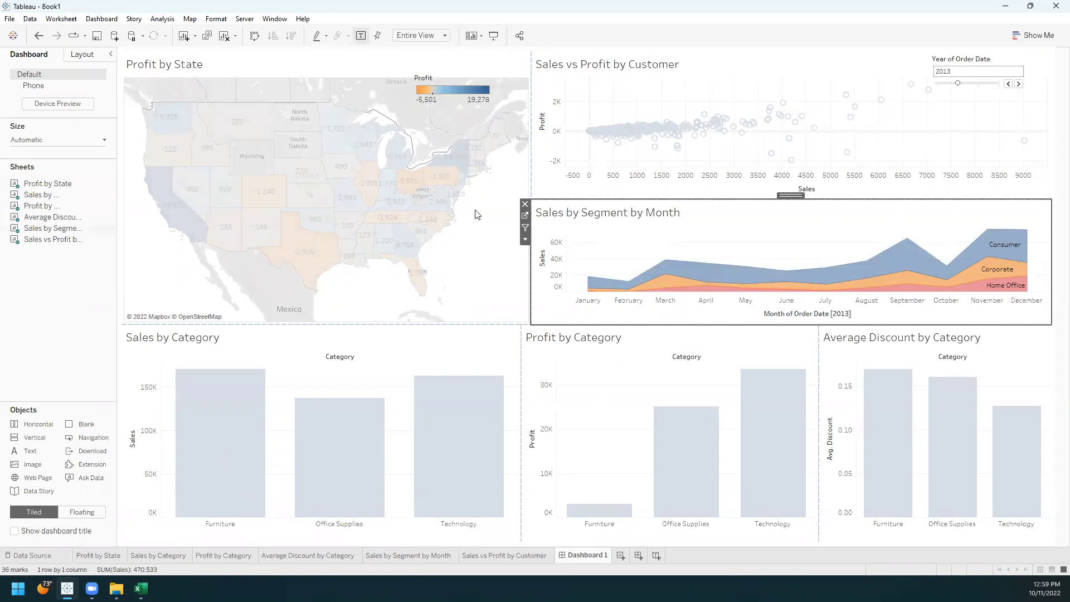
{"action": "left_click", "coordinate": [372, 182]}
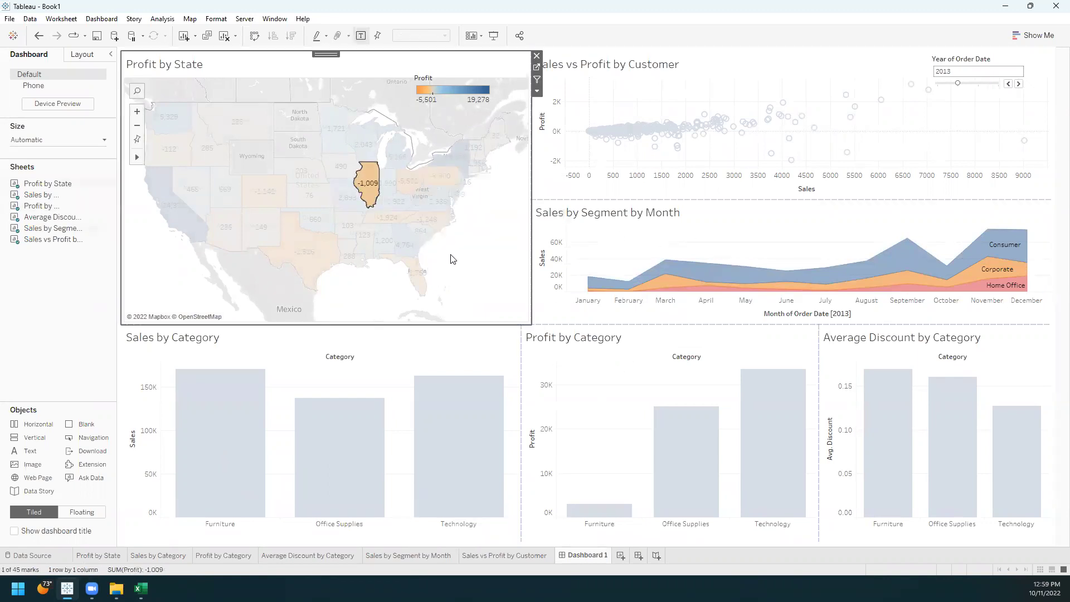
{"action": "left_click", "coordinate": [487, 245]}
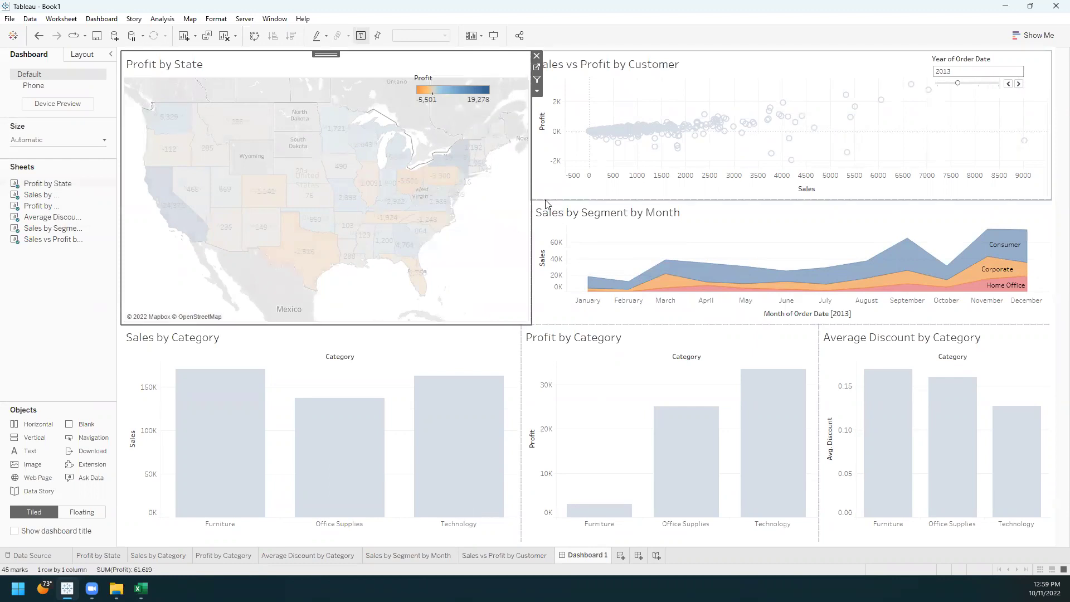
Step: Preview the dashboard in presentation mode, select and deselect Kansas on the Profit by State map, and return to editing
{"action": "left_click", "coordinate": [493, 35]}
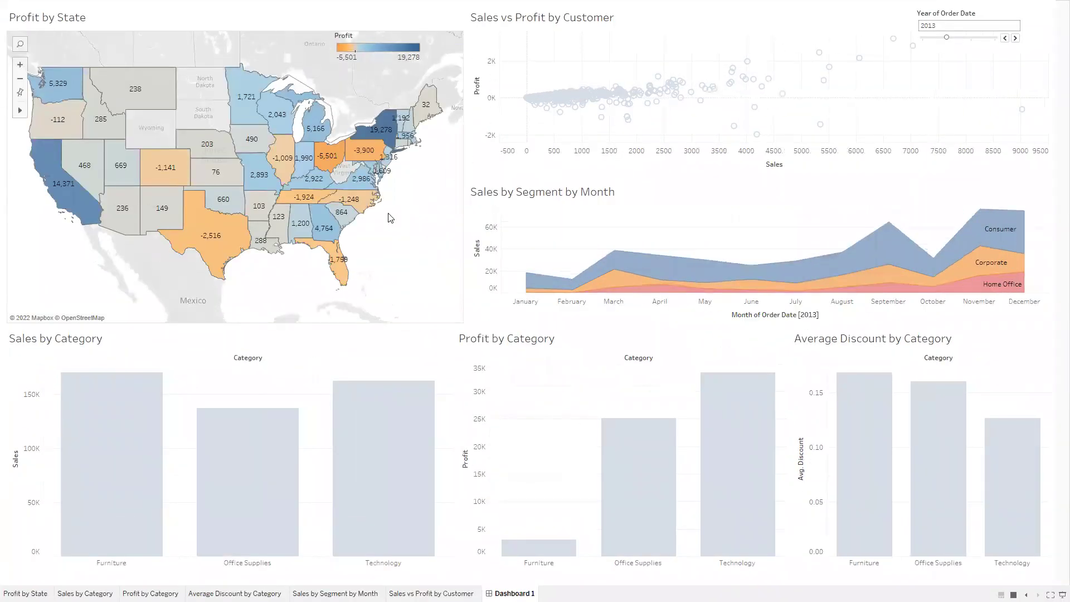
{"action": "left_click", "coordinate": [214, 172]}
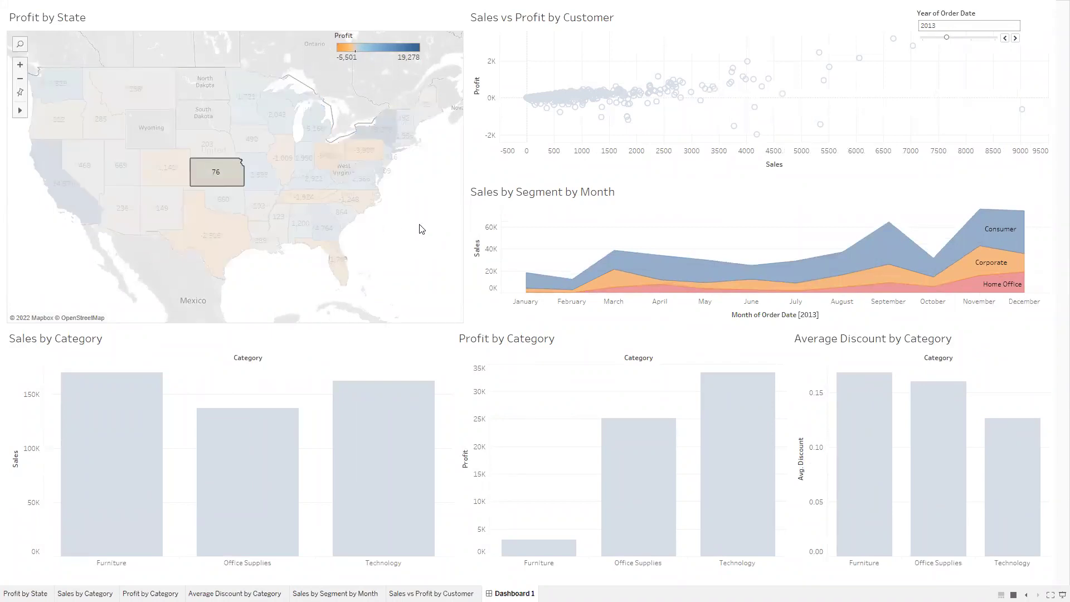
{"action": "left_click", "coordinate": [388, 253]}
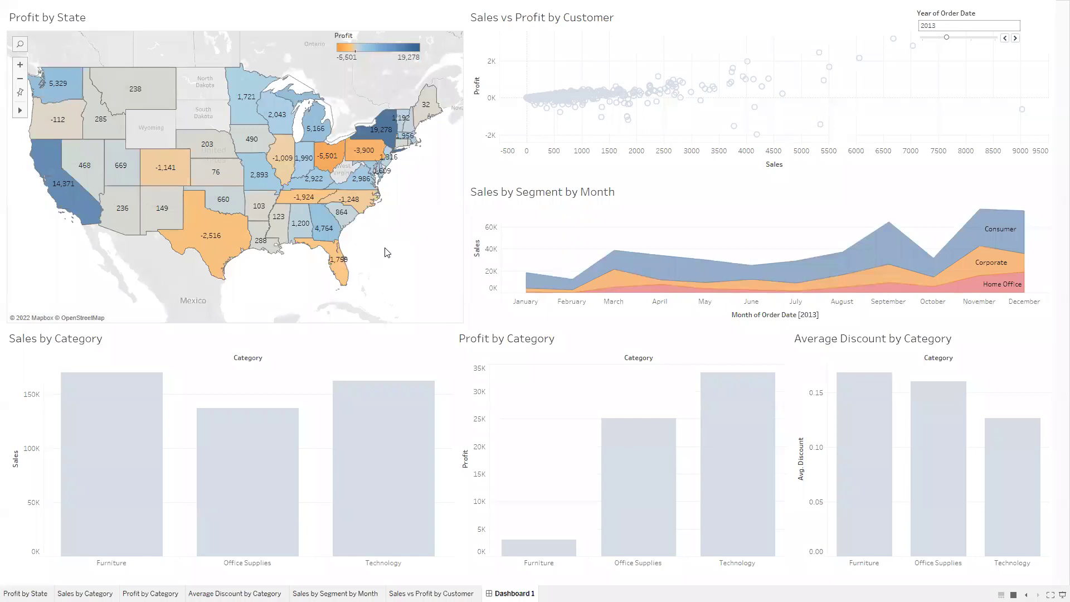
{"action": "key", "text": "Escape"}
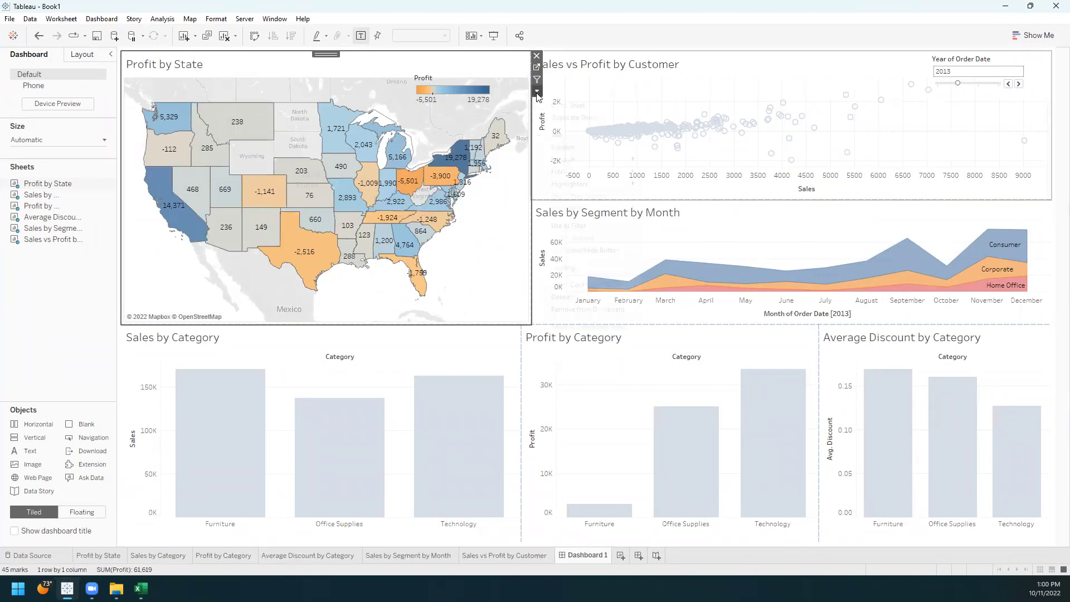
Step: Make the Profit by State map act as a filter for the dashboard and switch to presentation mode
{"action": "left_click", "coordinate": [537, 93]}
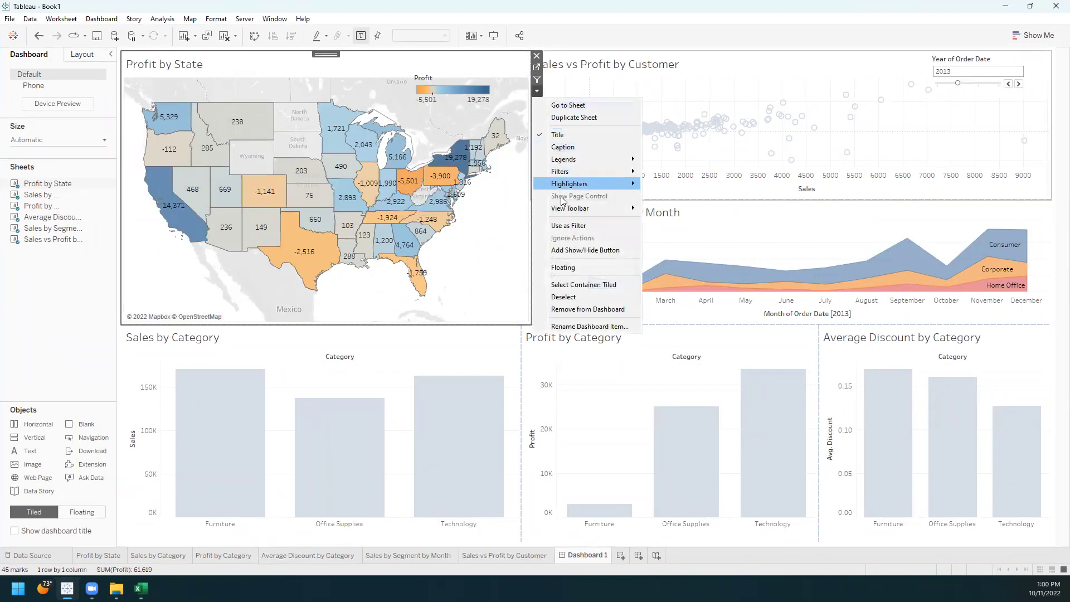
{"action": "left_click", "coordinate": [567, 227]}
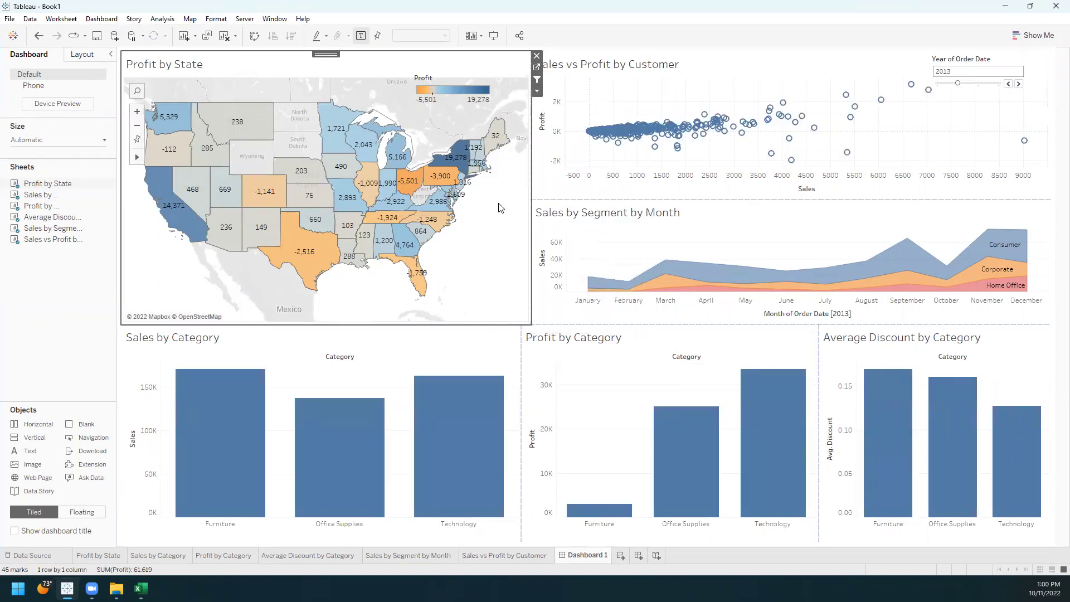
{"action": "left_click", "coordinate": [493, 39]}
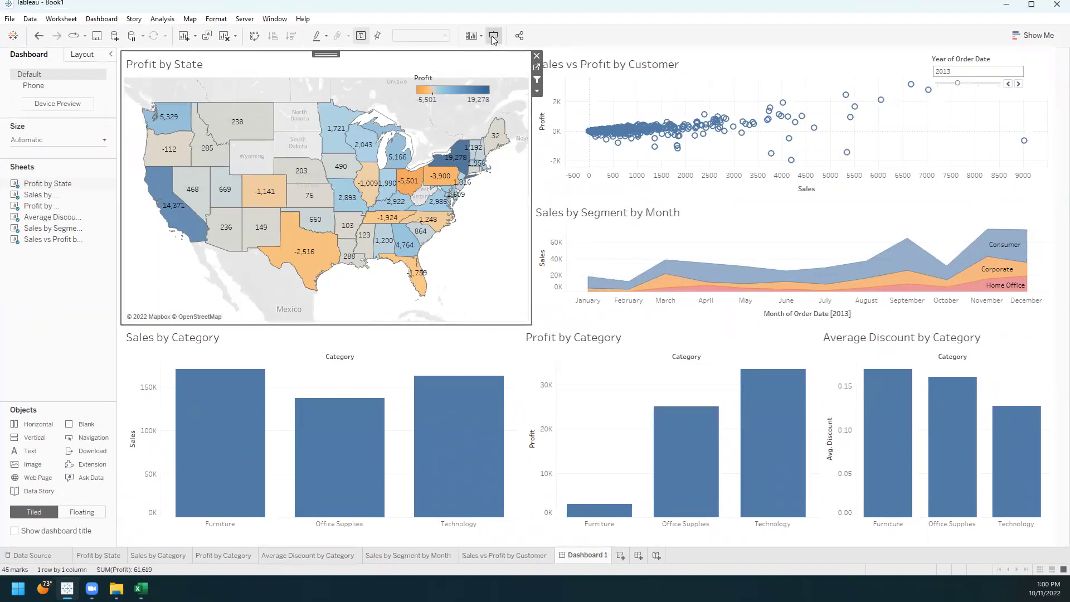
Step: Check how the dashboard charts respond to filtering by Texas on the Profit by State map, and clear the selection
{"action": "mouse_move", "coordinate": [211, 233]}
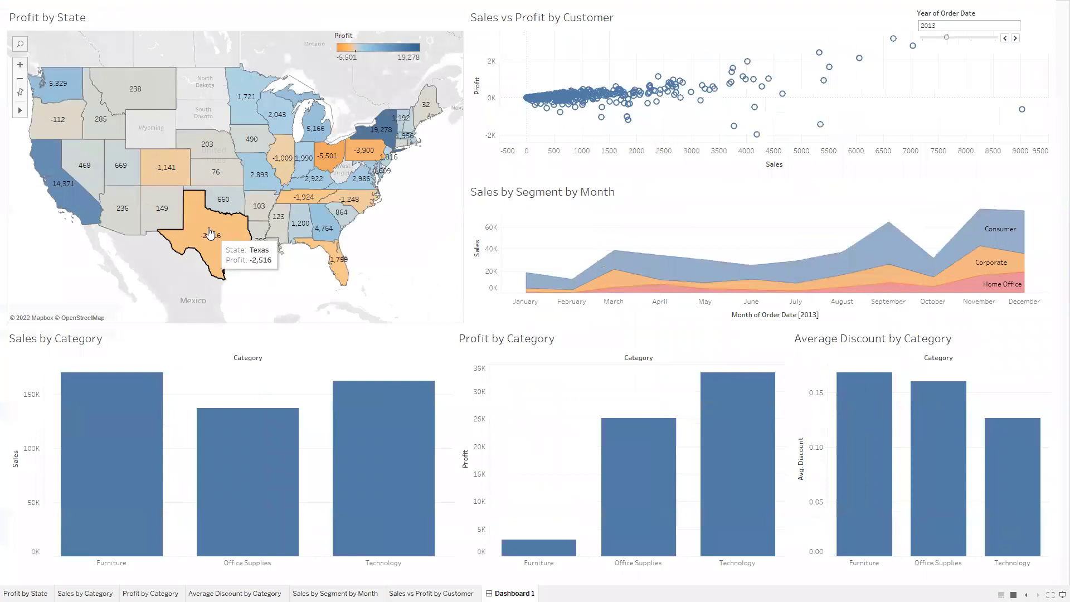
{"action": "left_click", "coordinate": [211, 233]}
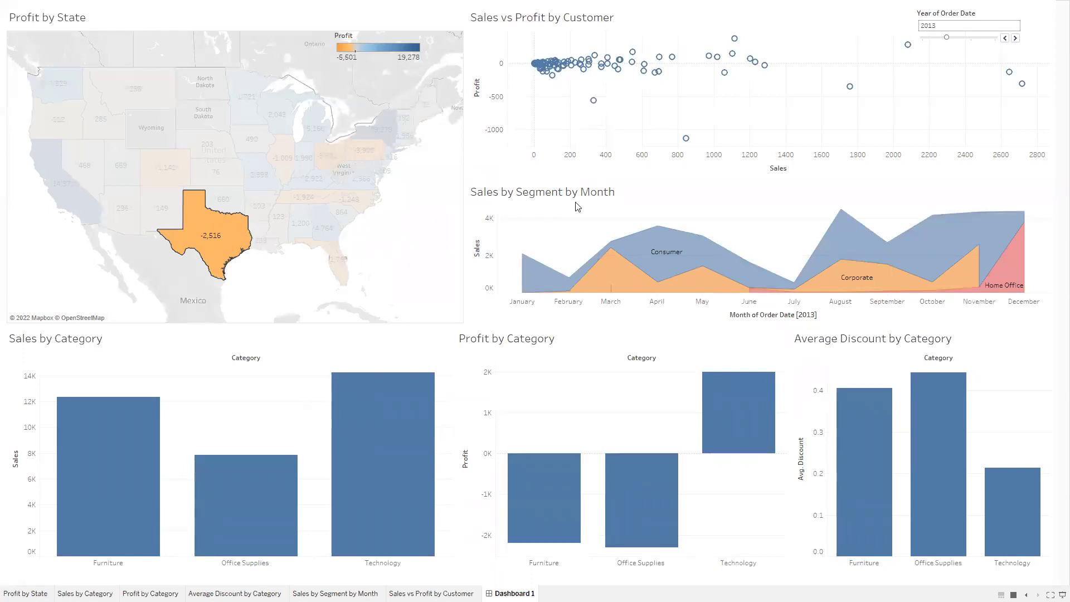
{"action": "mouse_move", "coordinate": [98, 493]}
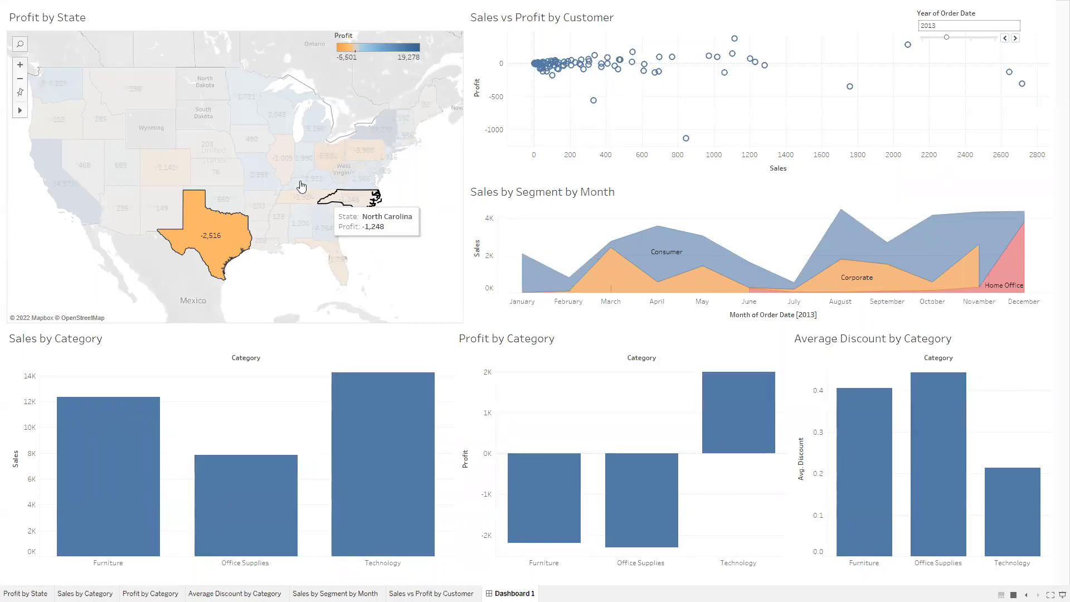
{"action": "left_click", "coordinate": [146, 128]}
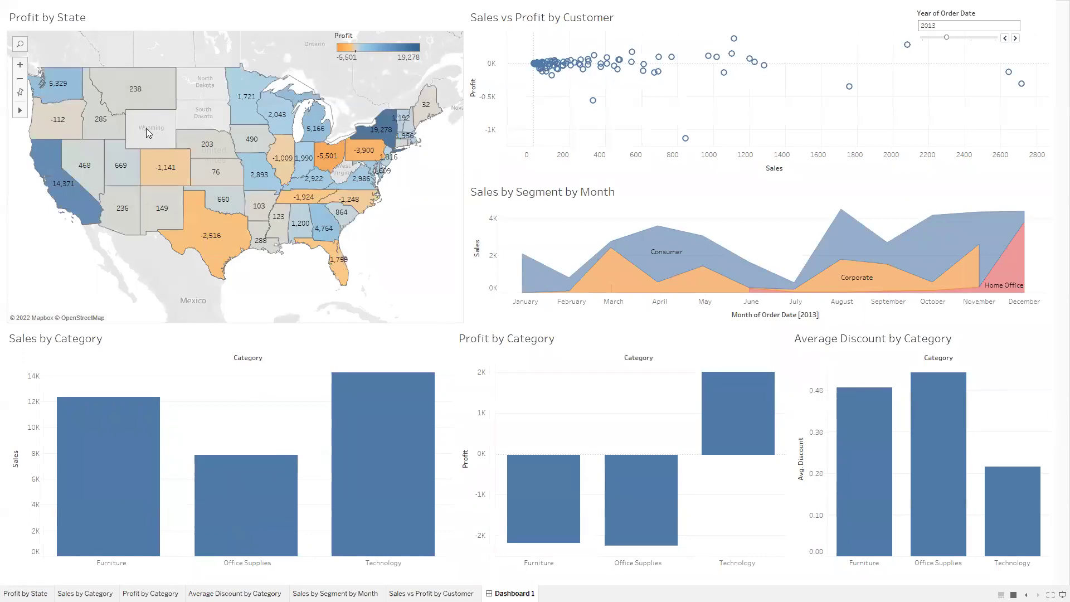
Step: Filter the dashboard to New York on the map and step the Year of Order Date filter forward and back to 2012 to compare years
{"action": "left_click", "coordinate": [384, 134]}
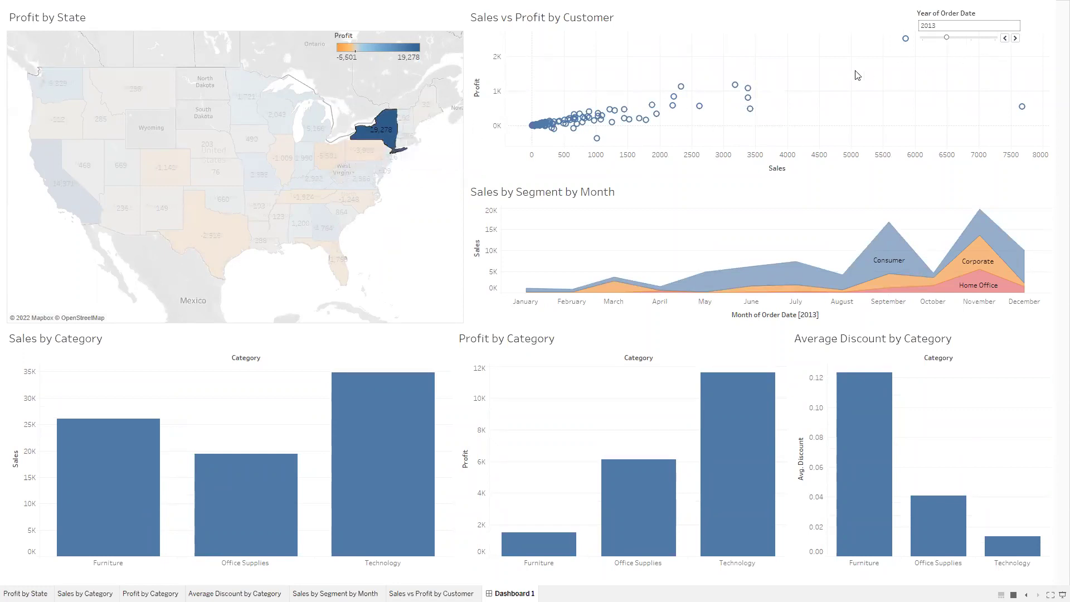
{"action": "left_click", "coordinate": [1014, 38]}
{"action": "left_click", "coordinate": [1015, 38]}
{"action": "left_click", "coordinate": [1004, 38]}
{"action": "left_click", "coordinate": [1004, 38]}
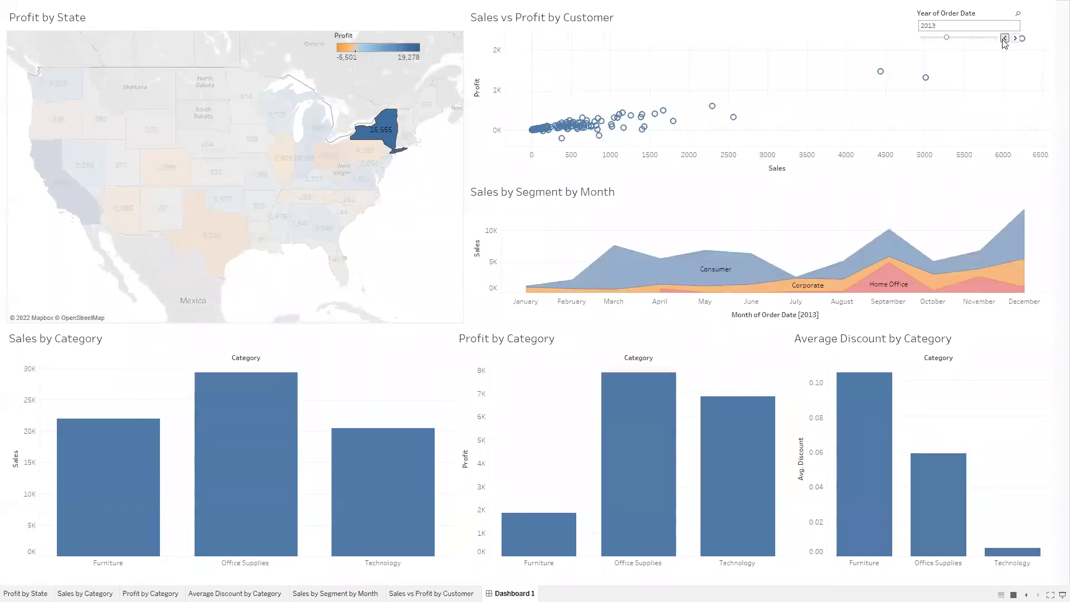
{"action": "left_click", "coordinate": [1004, 38]}
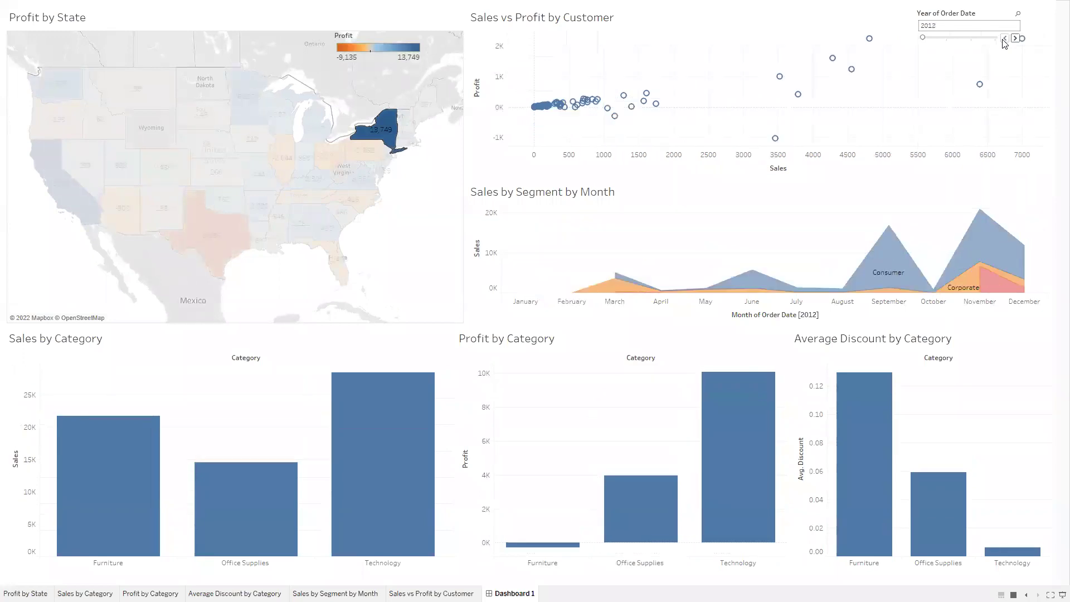